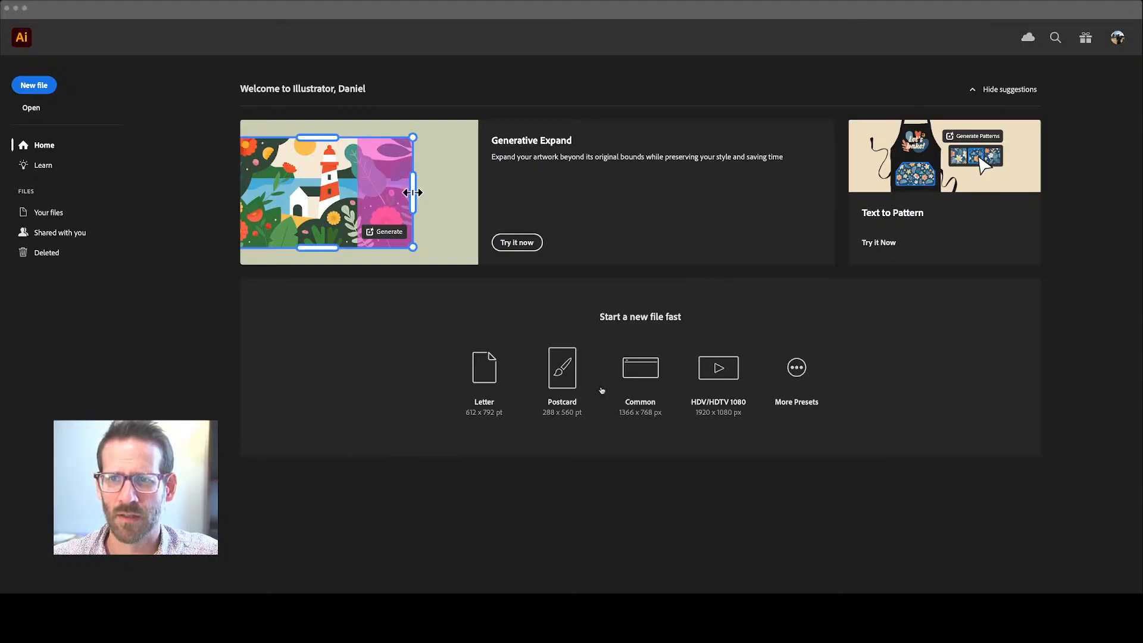
key("super+Tab")
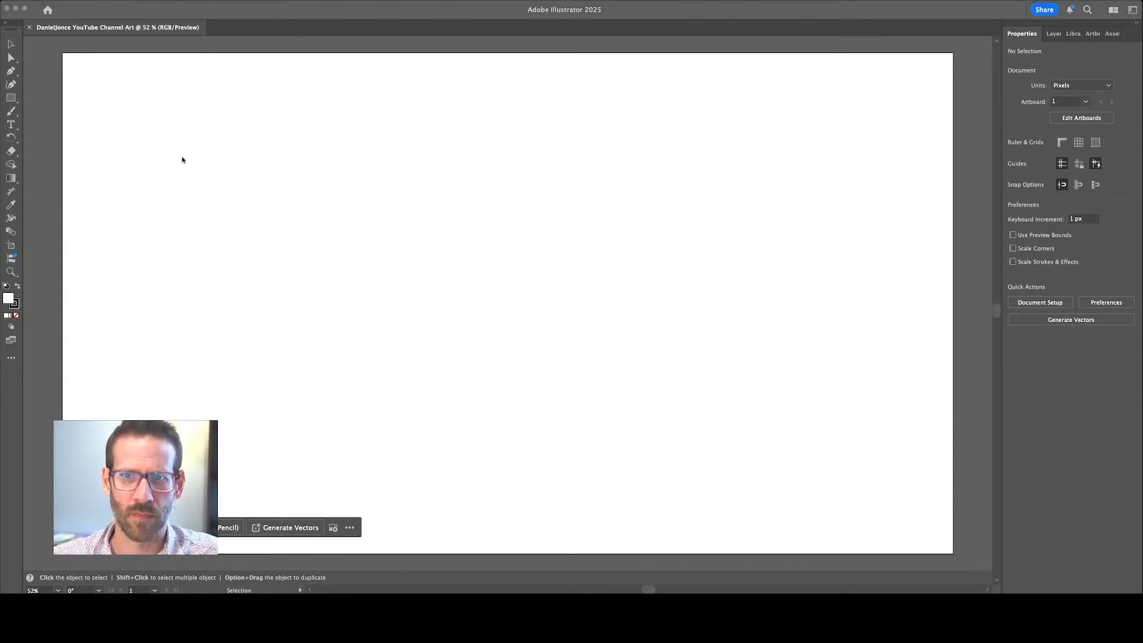
left_click(689, 291)
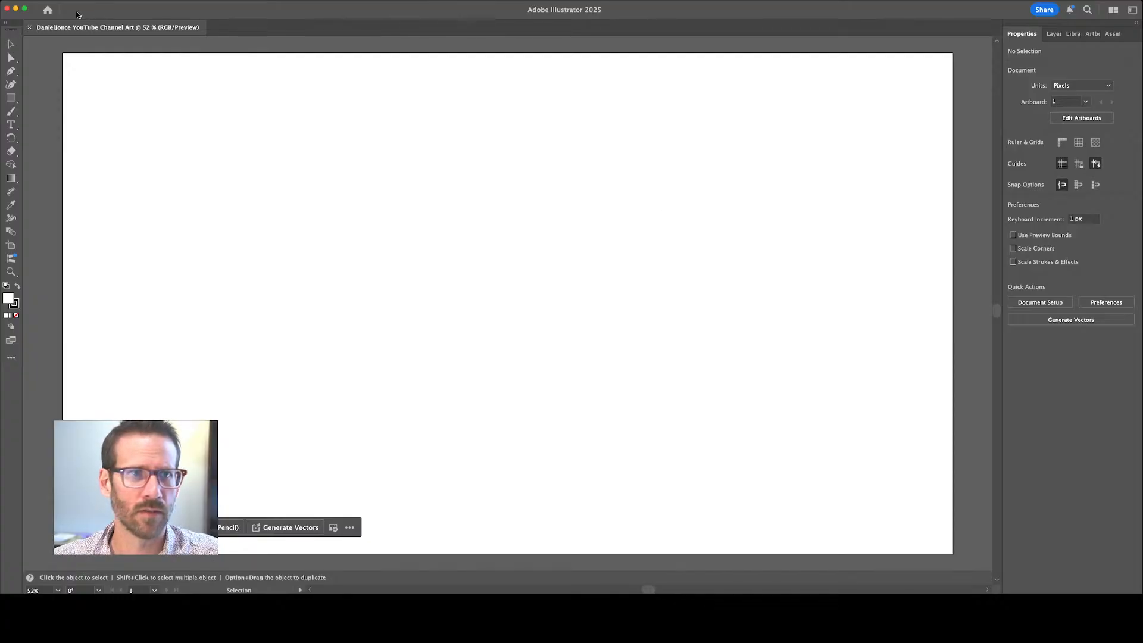
left_click(24, 8)
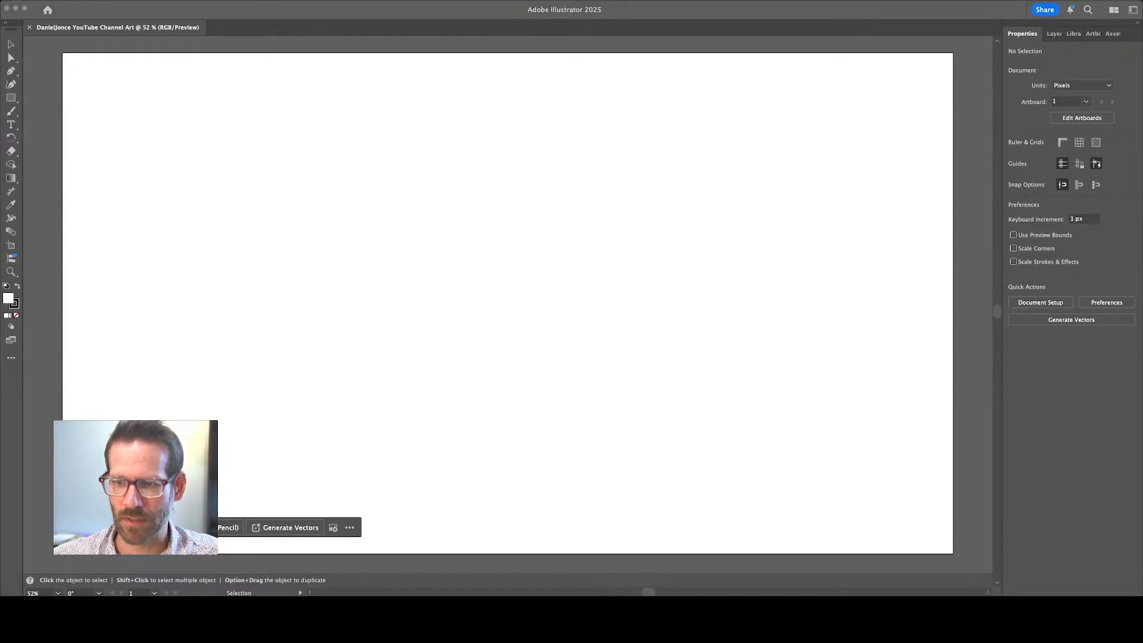
left_click(291, 166)
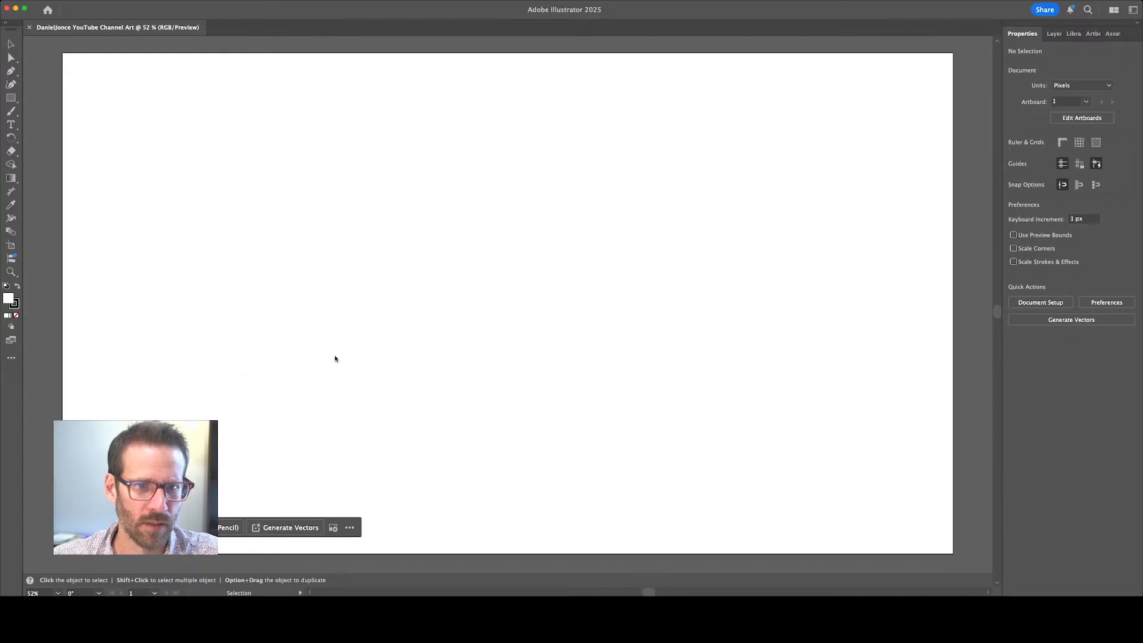
Show the rulers and add two horizontal guides across the artboard, at about Y 490 px and Y 934 px
key("super+r")
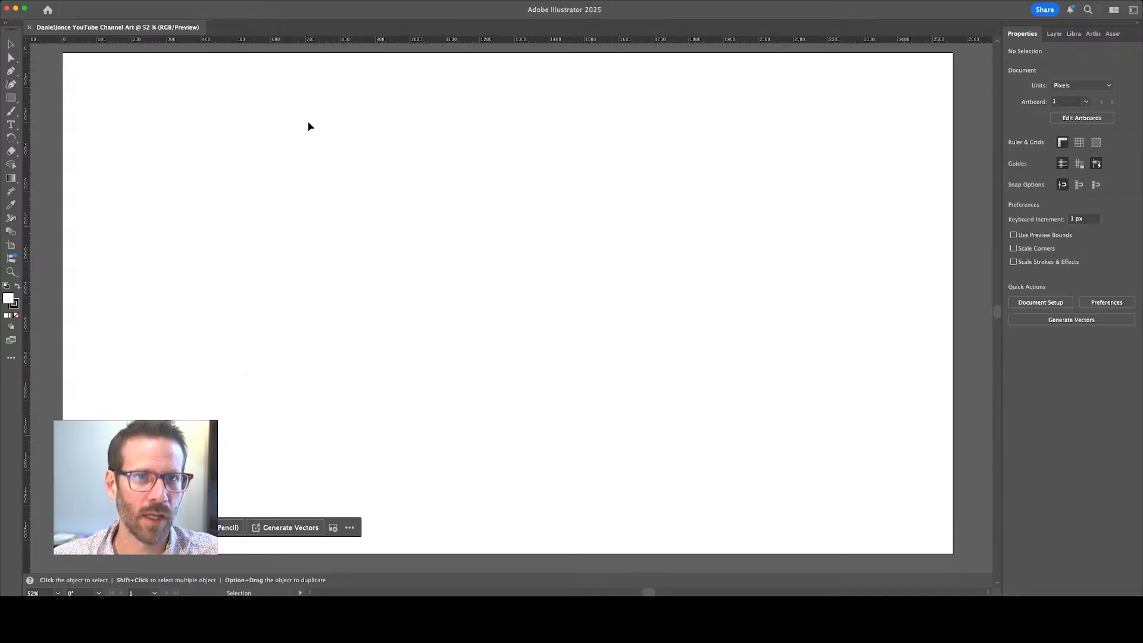
left_click_drag(327, 42, 321, 223)
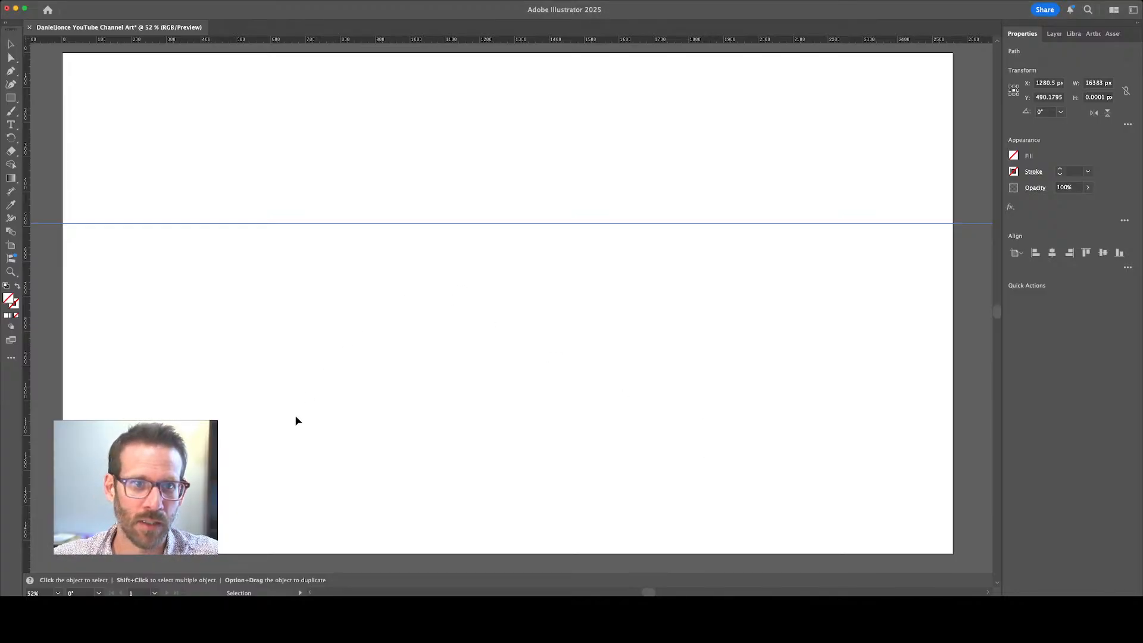
left_click_drag(347, 49, 355, 379)
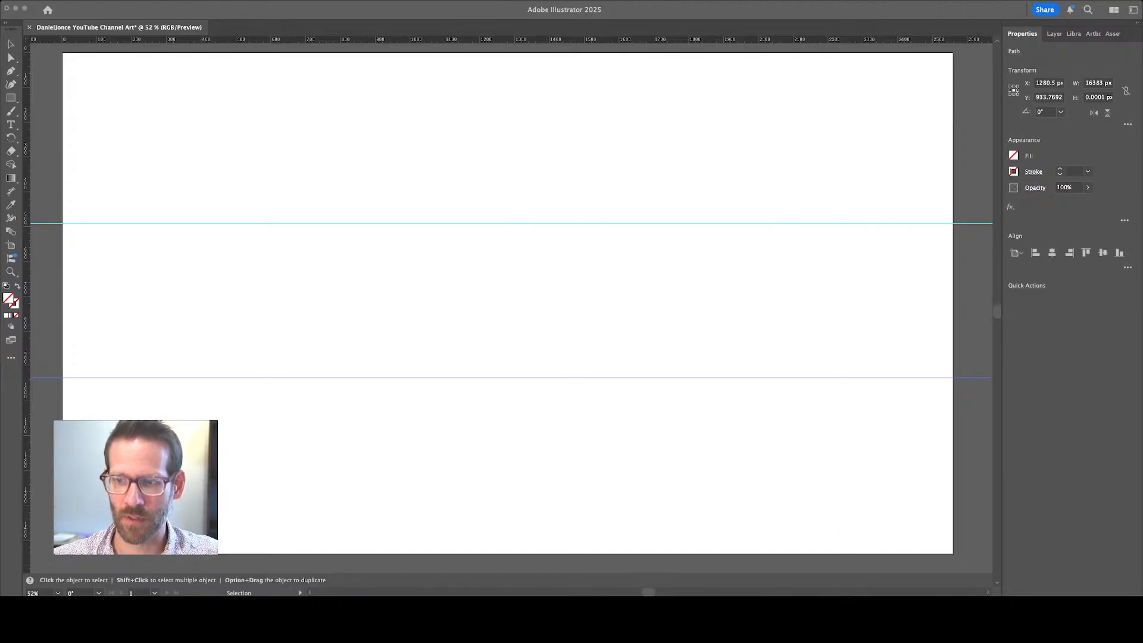
key("super+Tab")
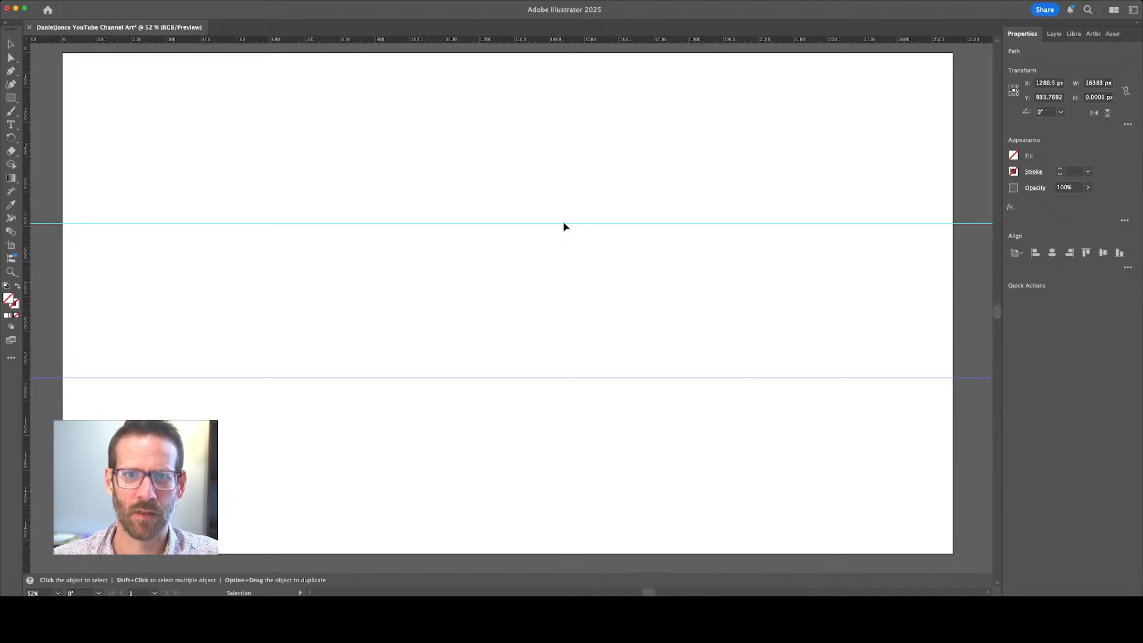
Align the upper horizontal guide with the artboard's top edge, and offset it about 509 px downward
left_click_drag(565, 225, 565, 189)
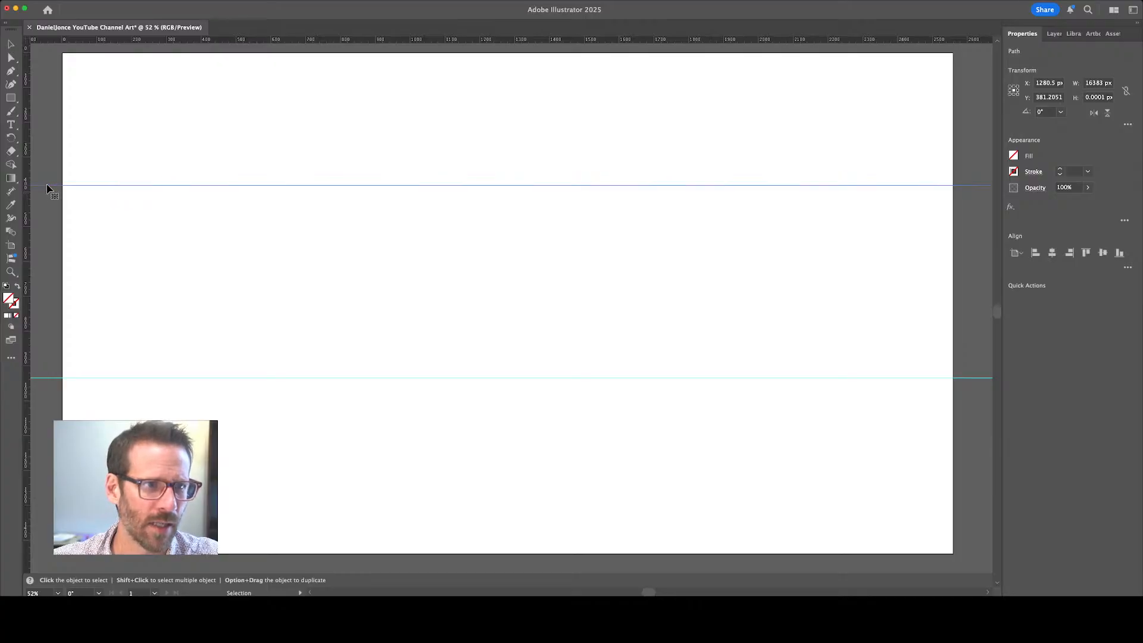
left_click_drag(48, 187, 54, 77)
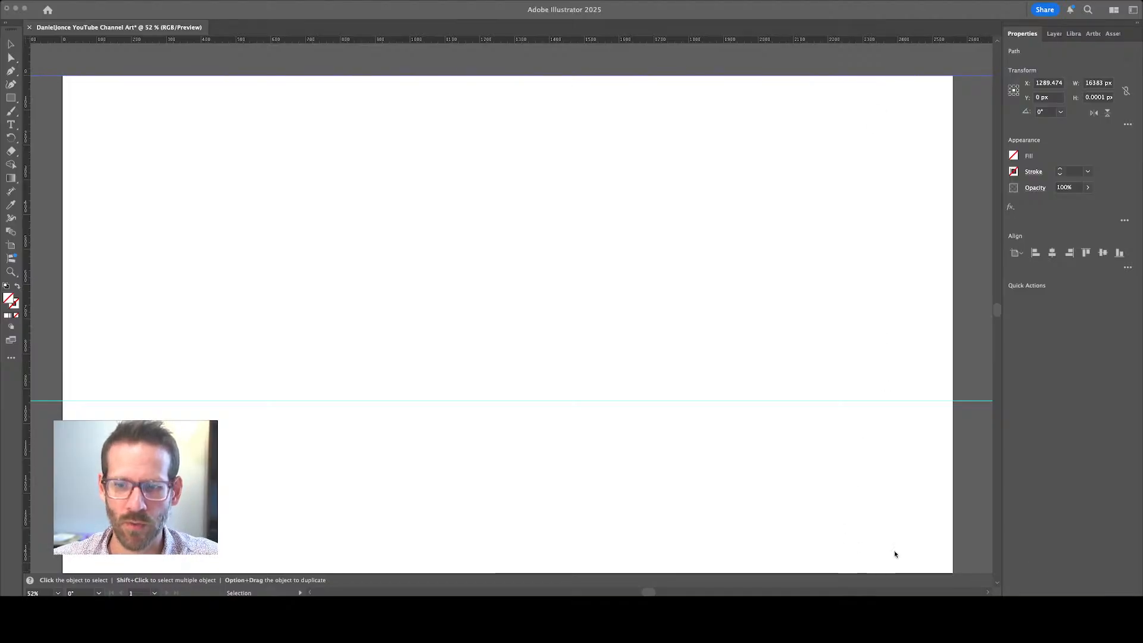
key("super+Tab")
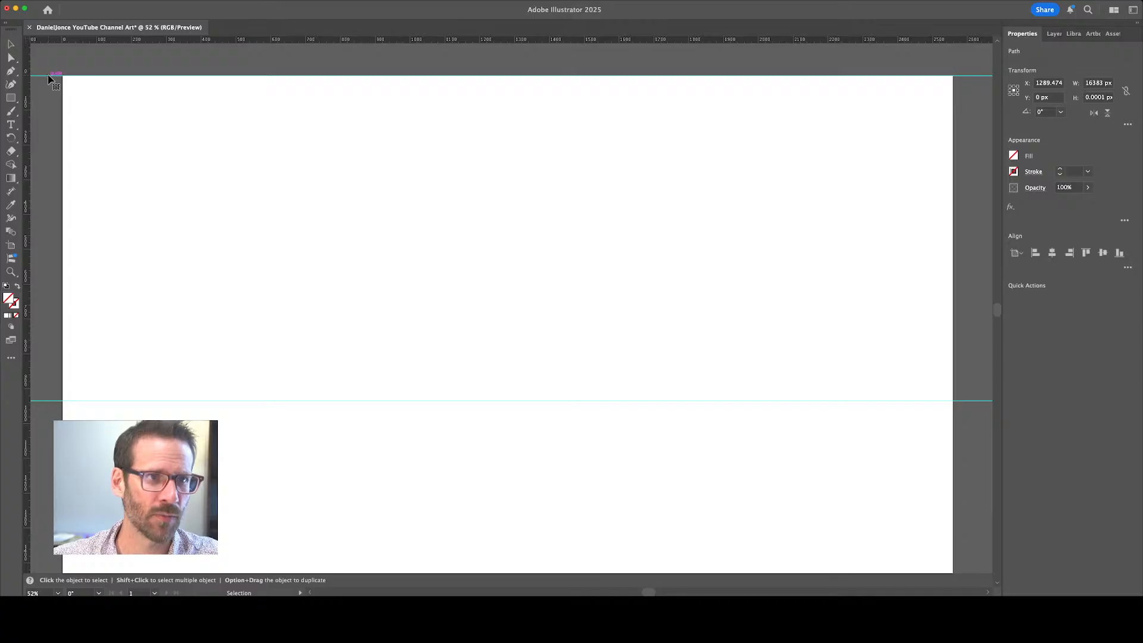
left_click_drag(48, 77, 55, 253)
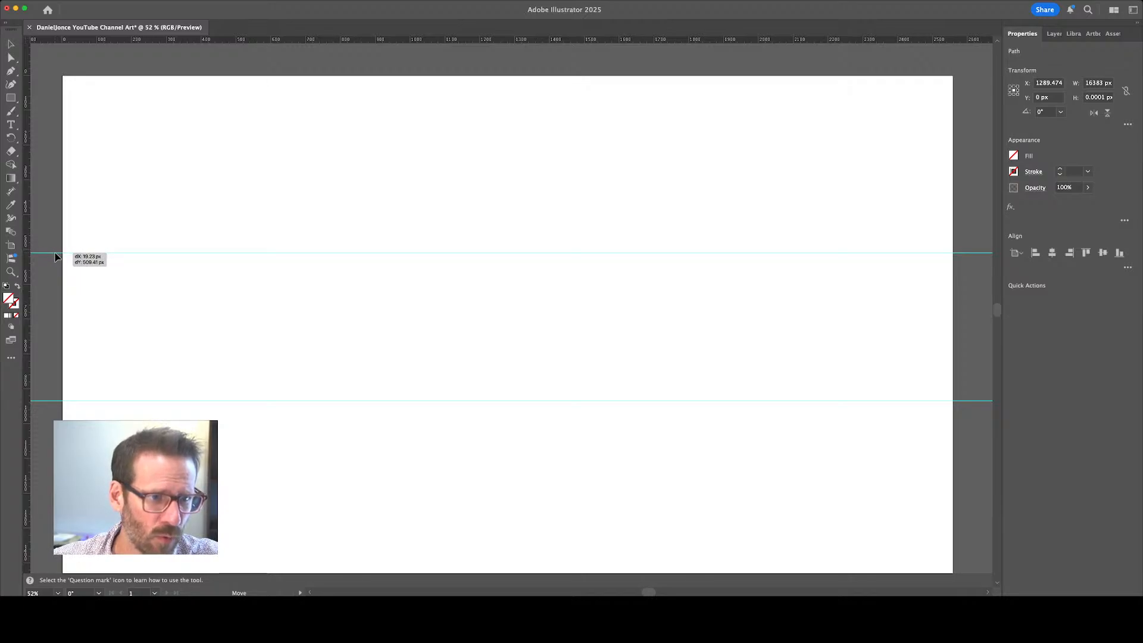
left_click_drag(55, 252, 54, 256)
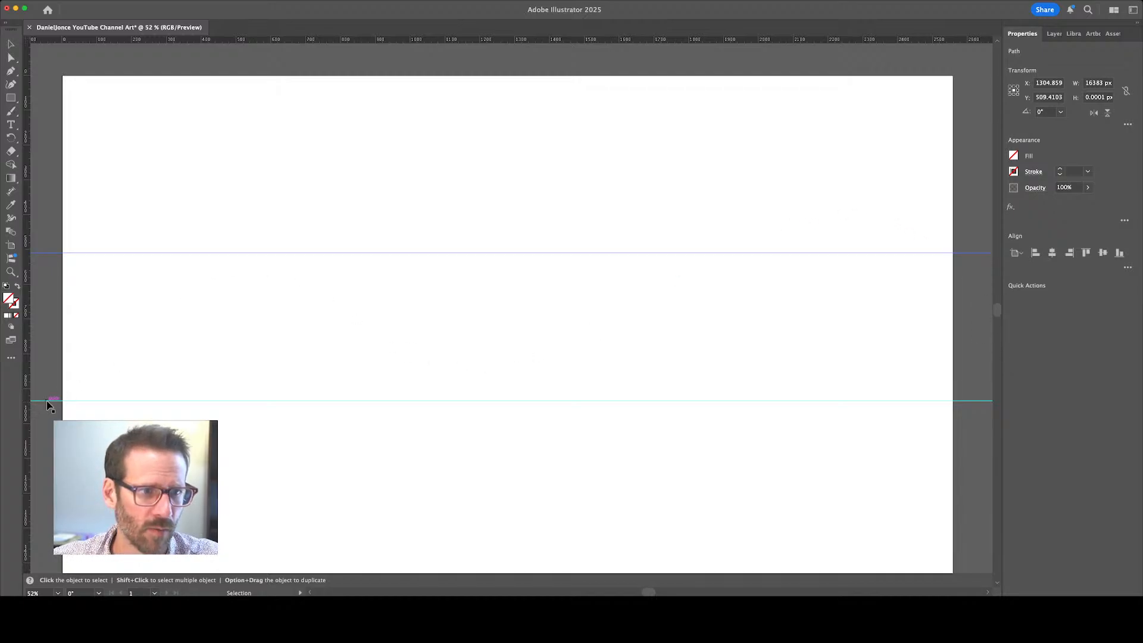
Align the lower horizontal guide with the artboard's bottom edge, and offset it about 509 px upward
left_click_drag(50, 405, 56, 561)
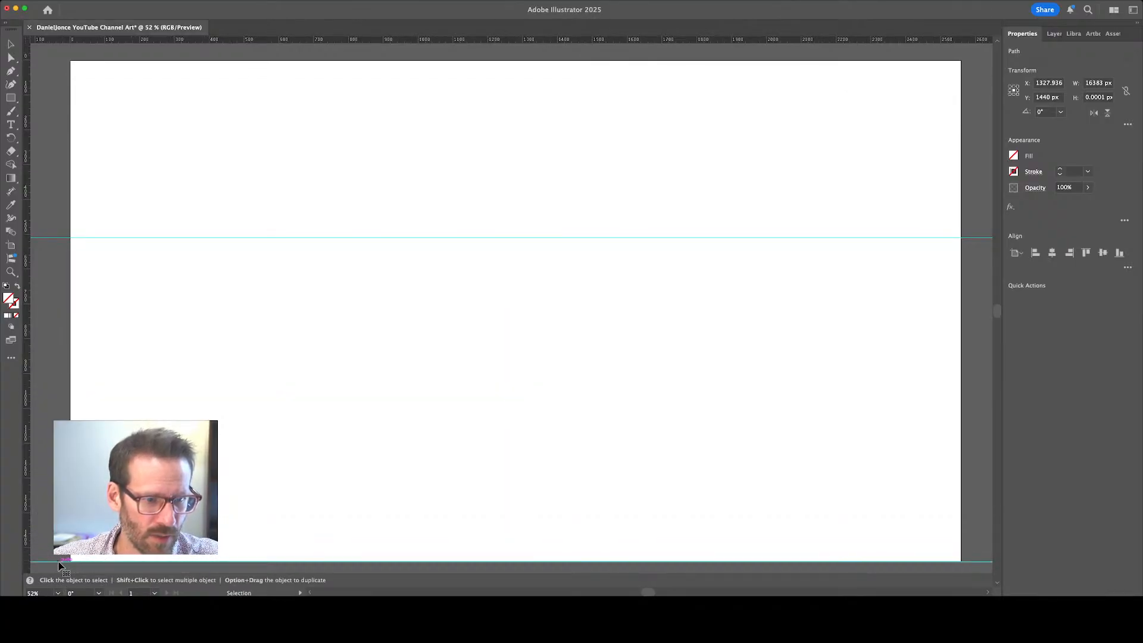
left_click_drag(58, 561, 60, 388)
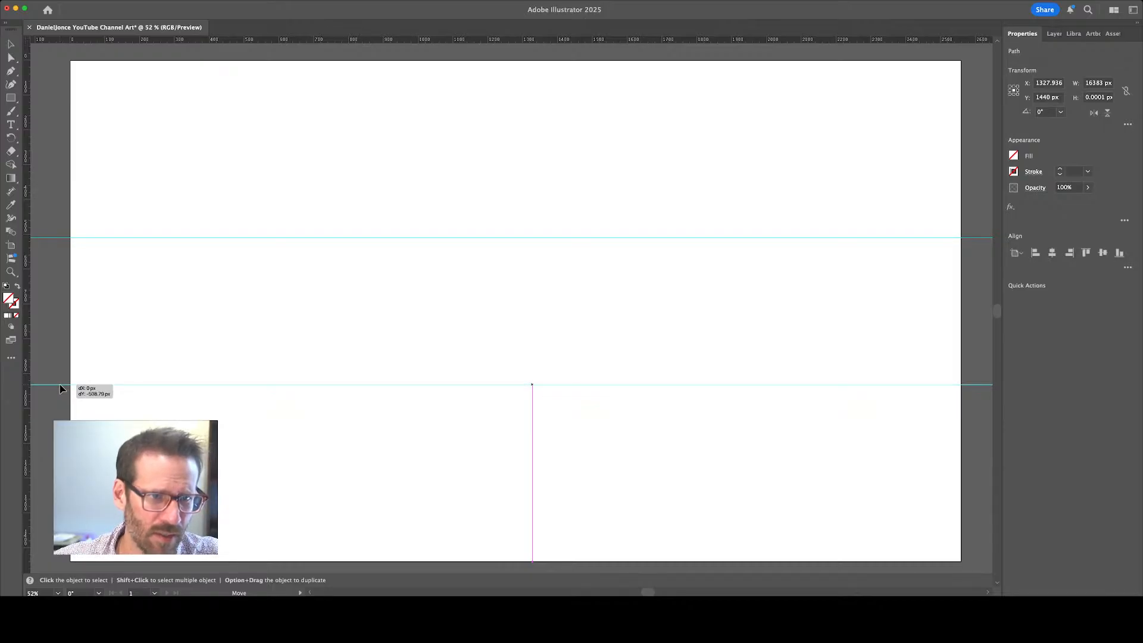
left_click_drag(61, 388, 60, 388)
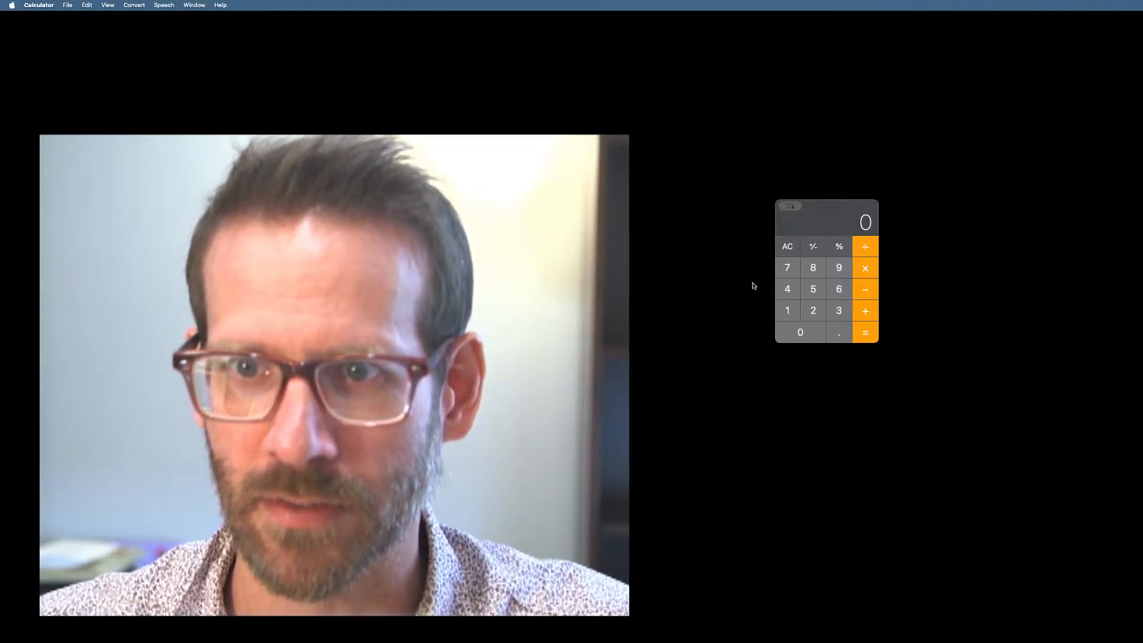
left_click_drag(831, 214, 855, 236)
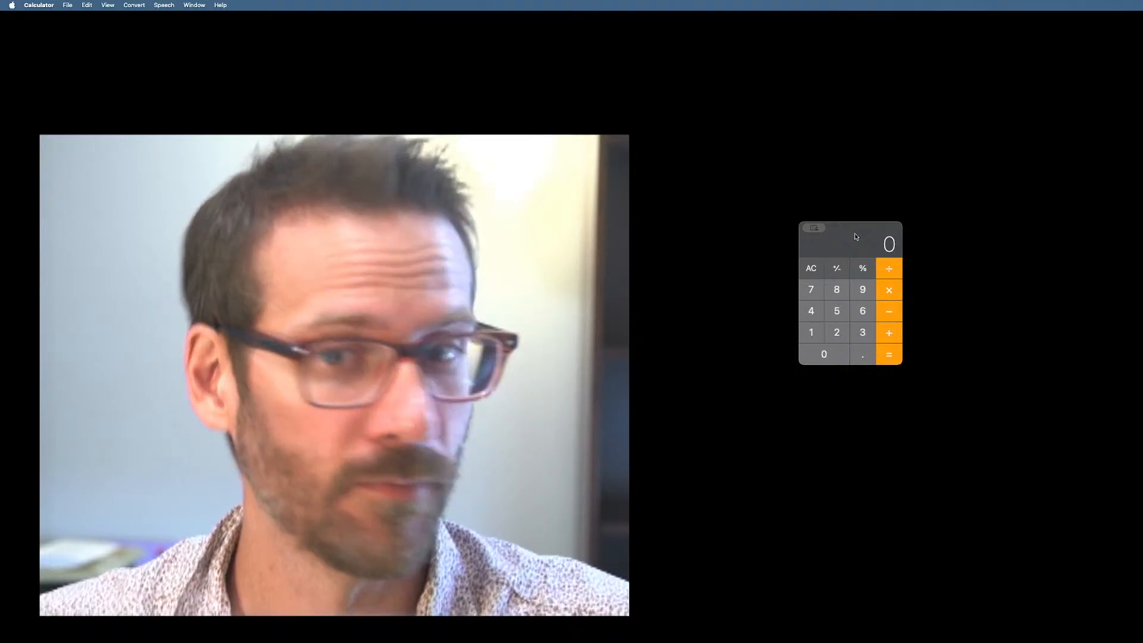
left_click_drag(855, 236, 876, 312)
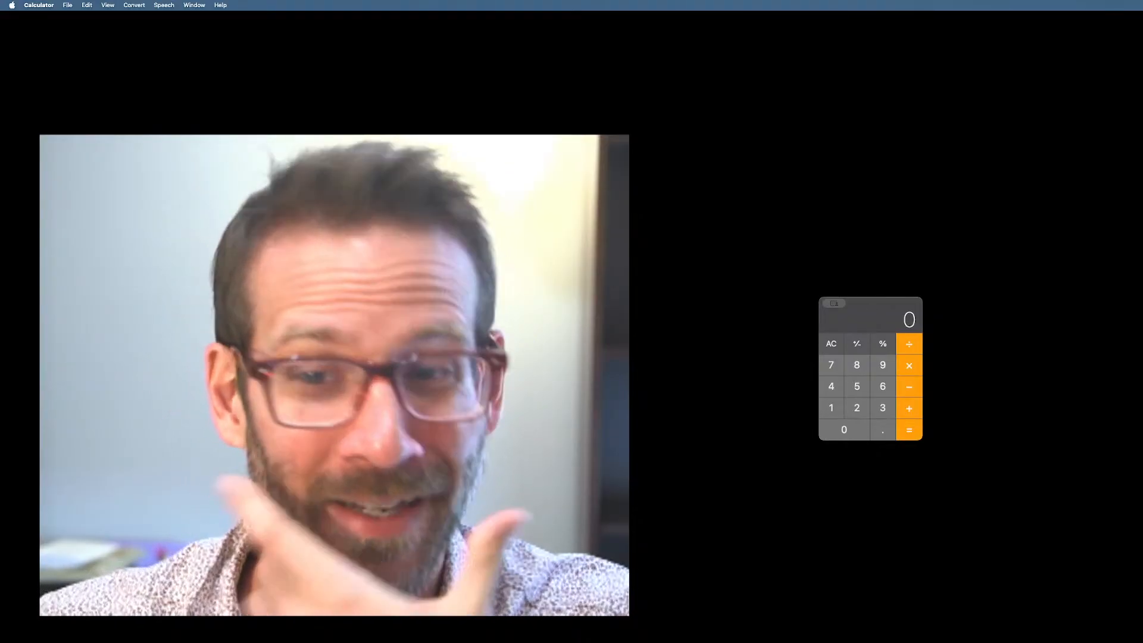
left_click(256, 633)
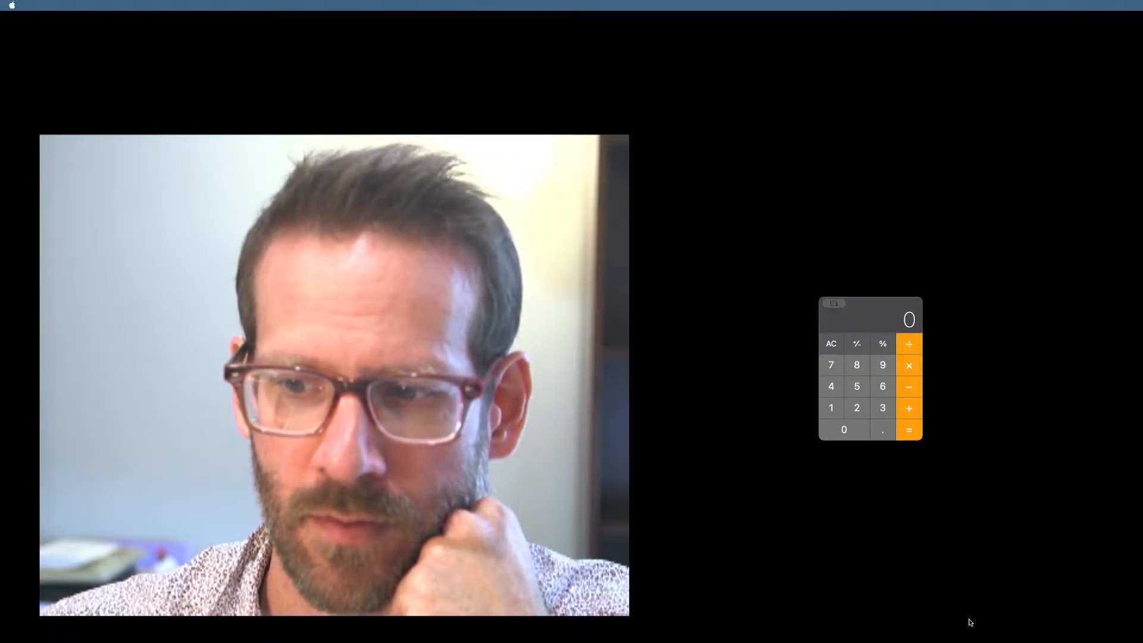
In Calculator, subtract 1546 from 2560 and divide the difference by 2 to get the side margin
left_click(862, 414)
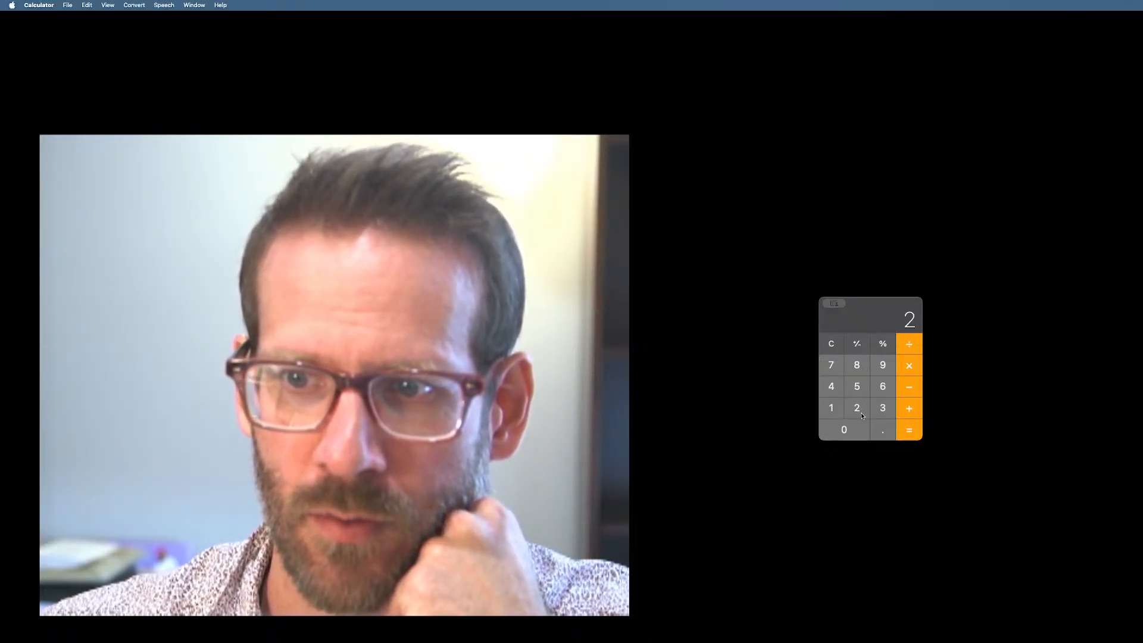
left_click(861, 390)
left_click(883, 387)
left_click(851, 431)
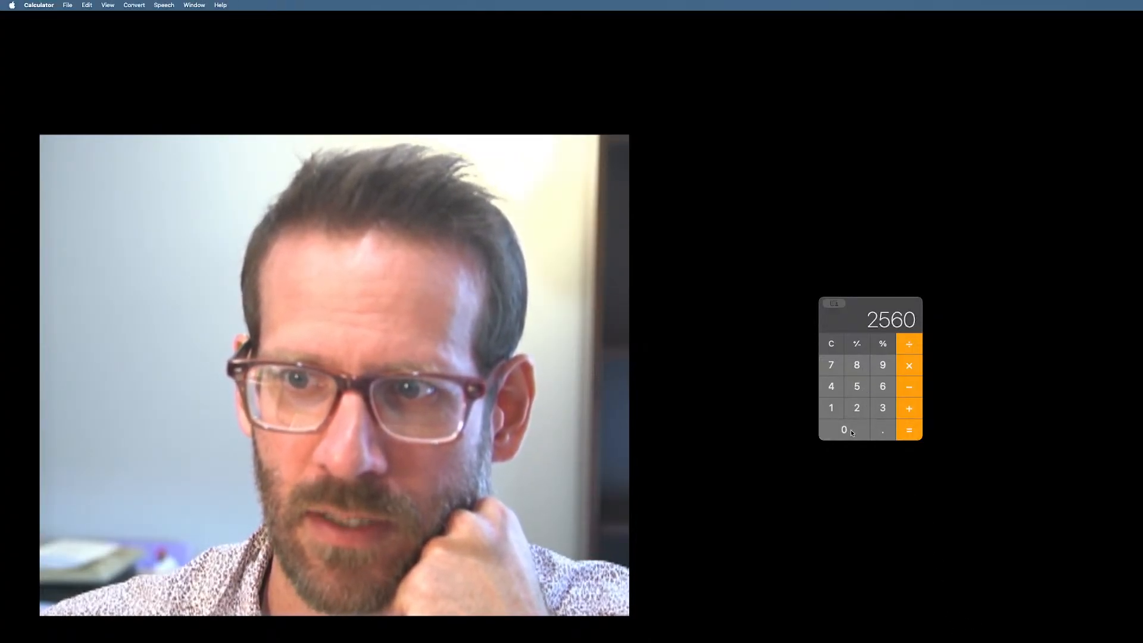
left_click(910, 386)
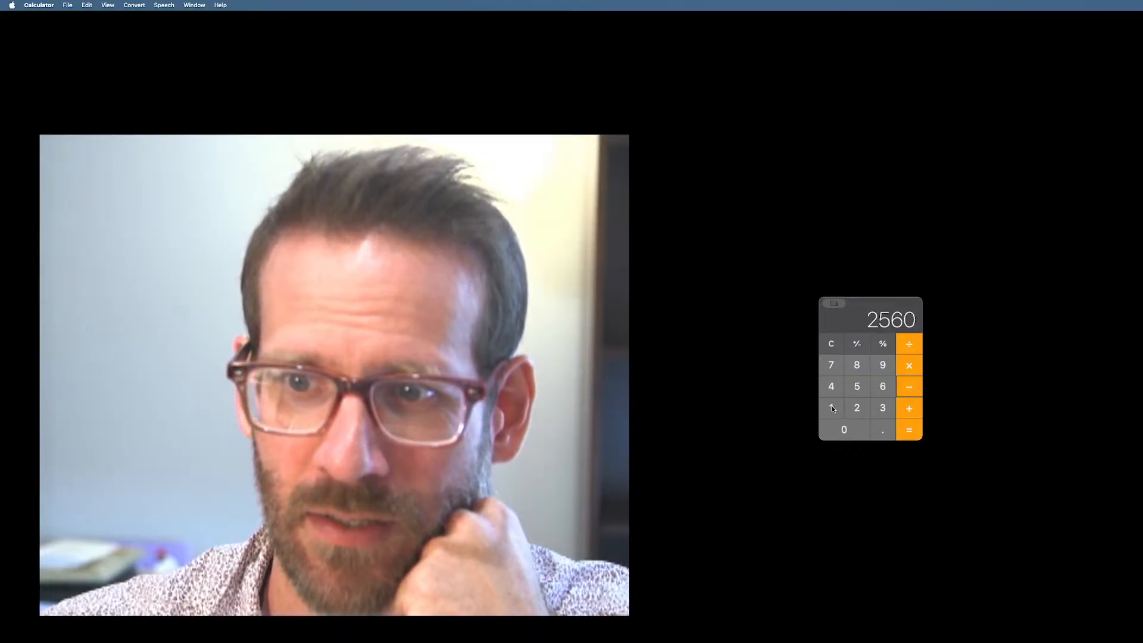
left_click(831, 407)
left_click(852, 388)
left_click(832, 388)
left_click(890, 387)
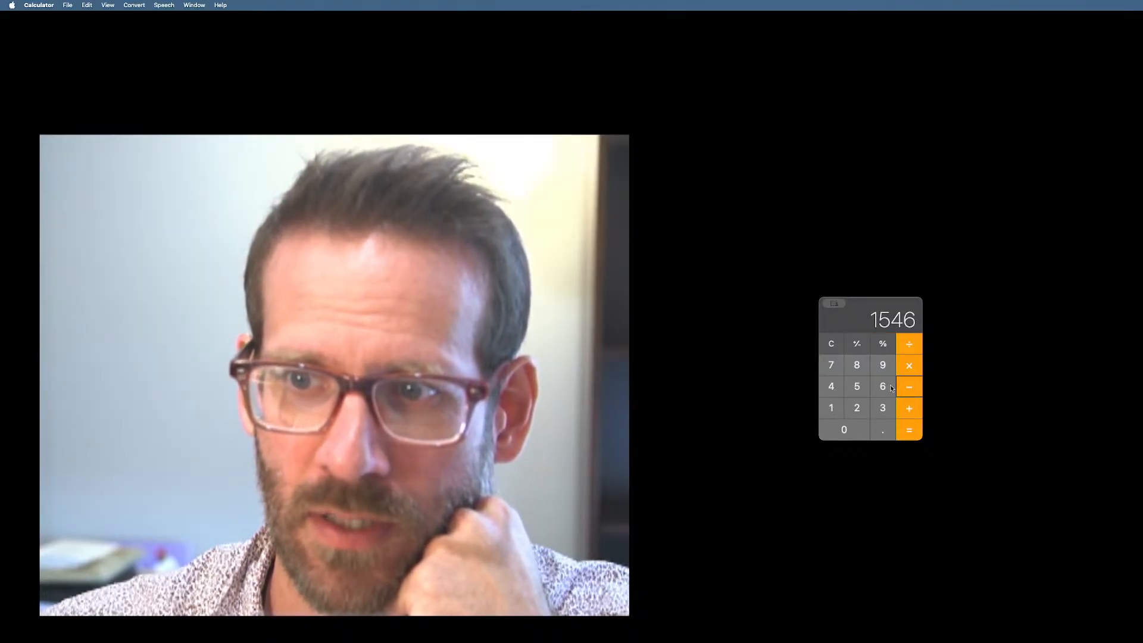
left_click(910, 437)
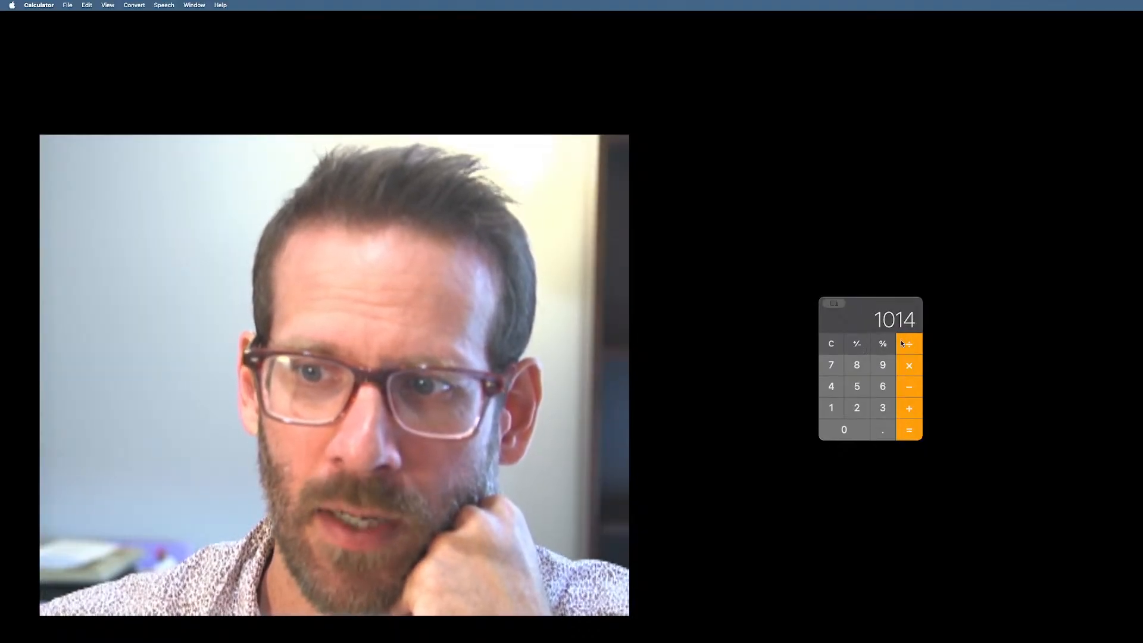
left_click(857, 409)
left_click(913, 426)
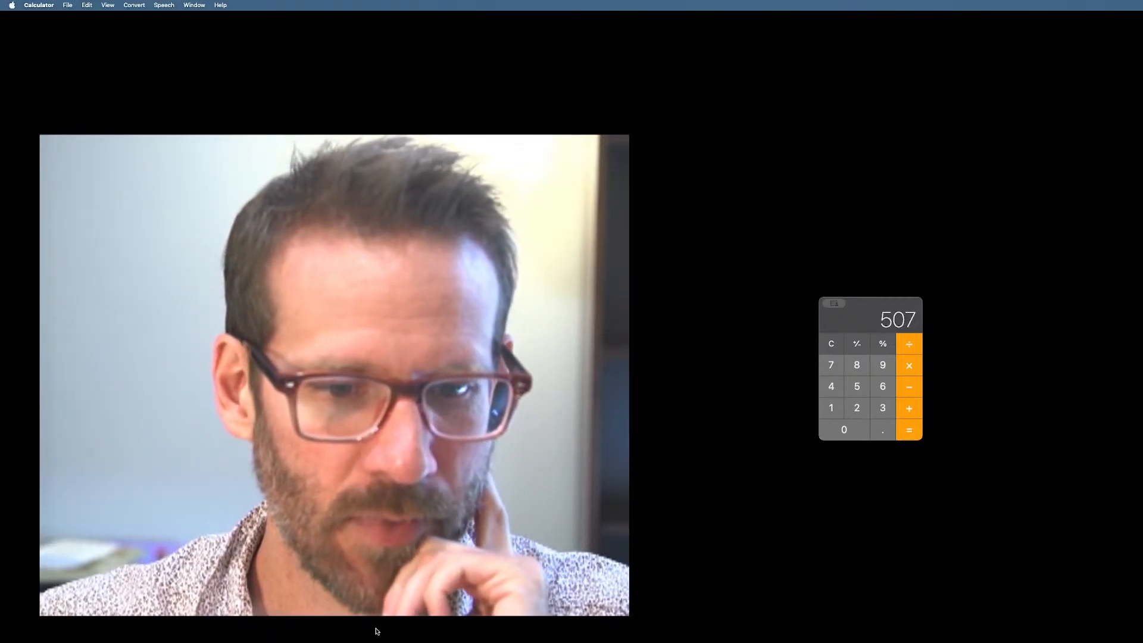
Switch back to Illustrator and place a vertical guide about 512 px in from the artboard's left edge
left_click(936, 629)
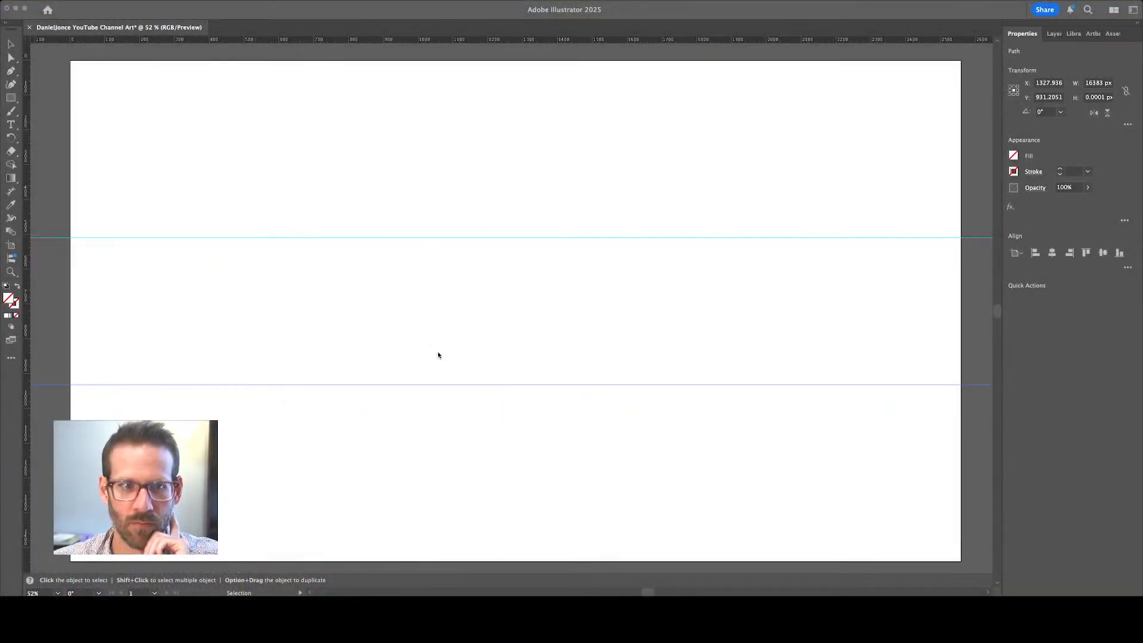
key("super+Tab")
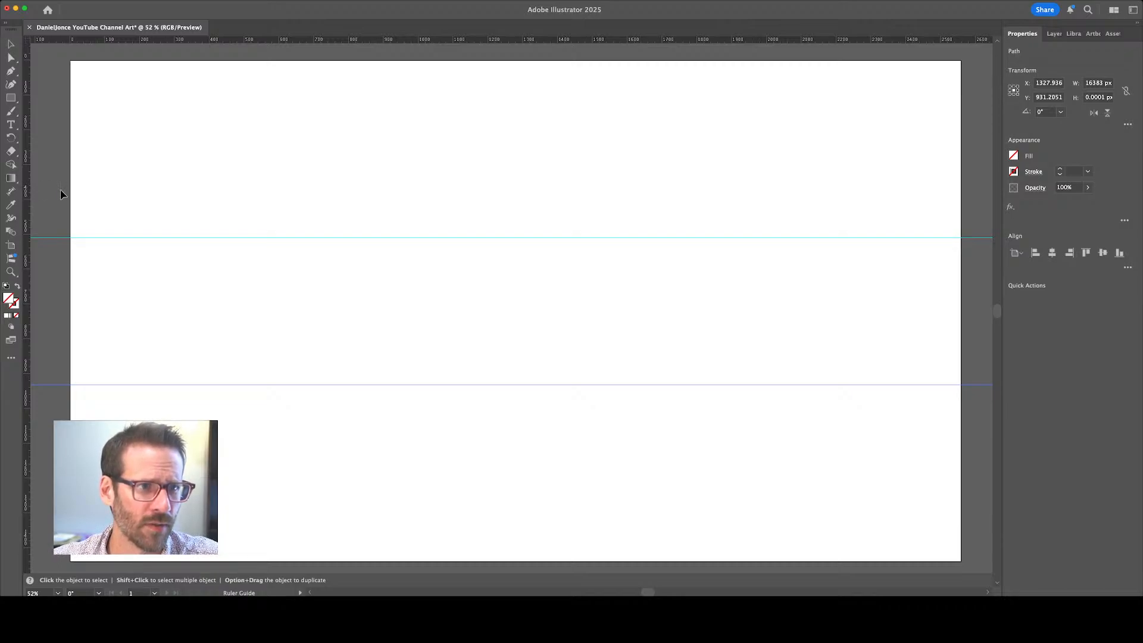
left_click_drag(29, 192, 70, 190)
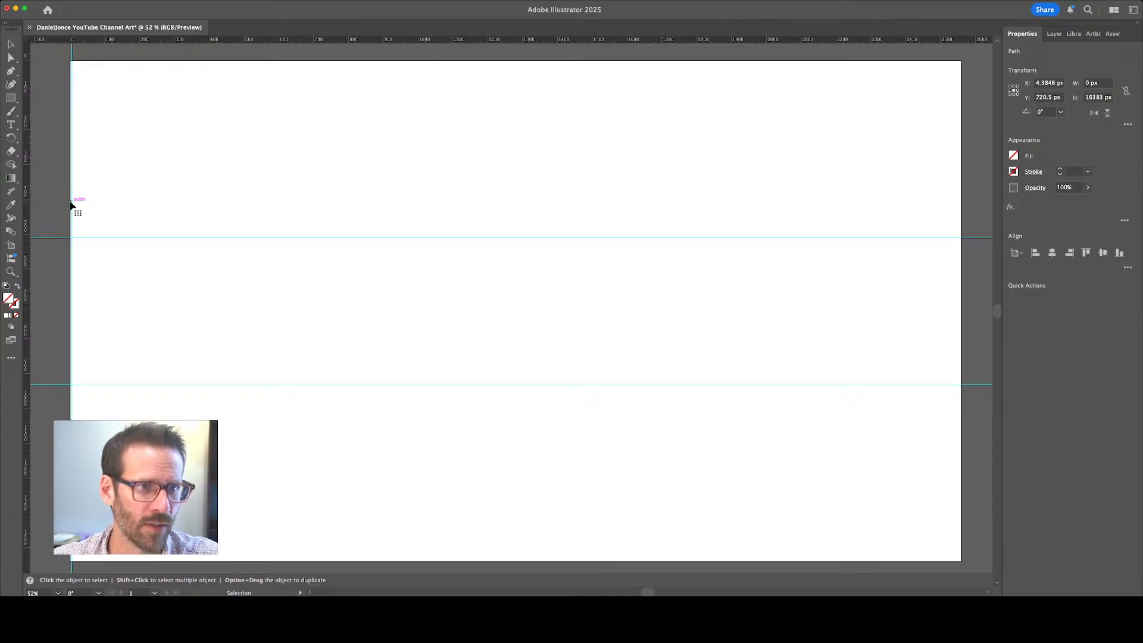
left_click_drag(71, 203, 249, 213)
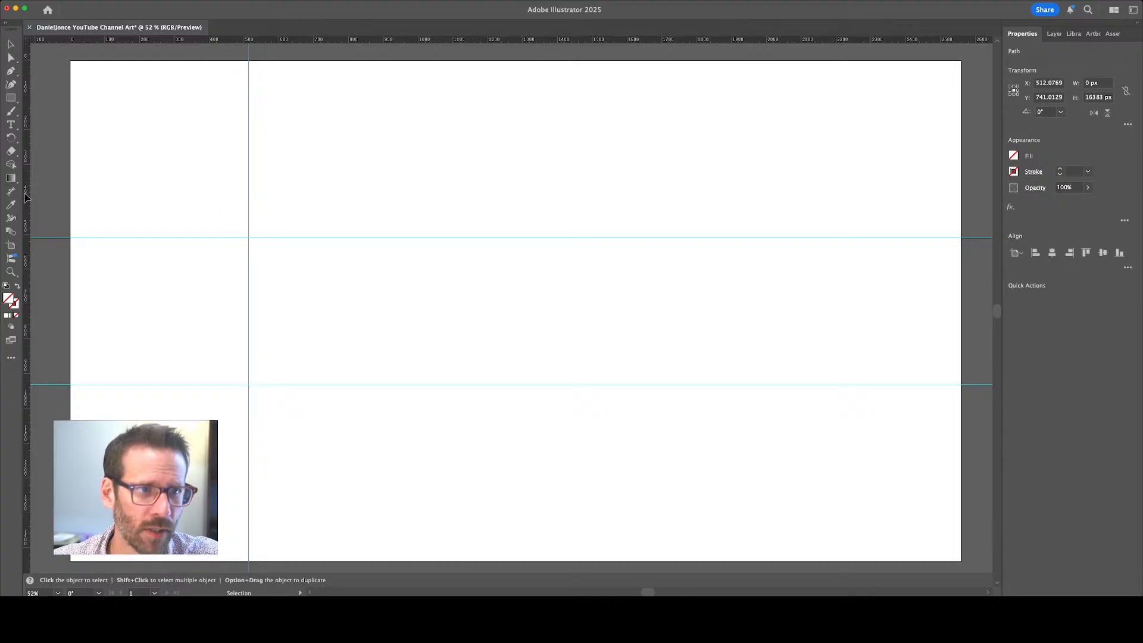
Place a second vertical guide at about X 2053 px, offset inward from the artboard's right edge, and save the document as an .ai file
left_click_drag(28, 191, 961, 220)
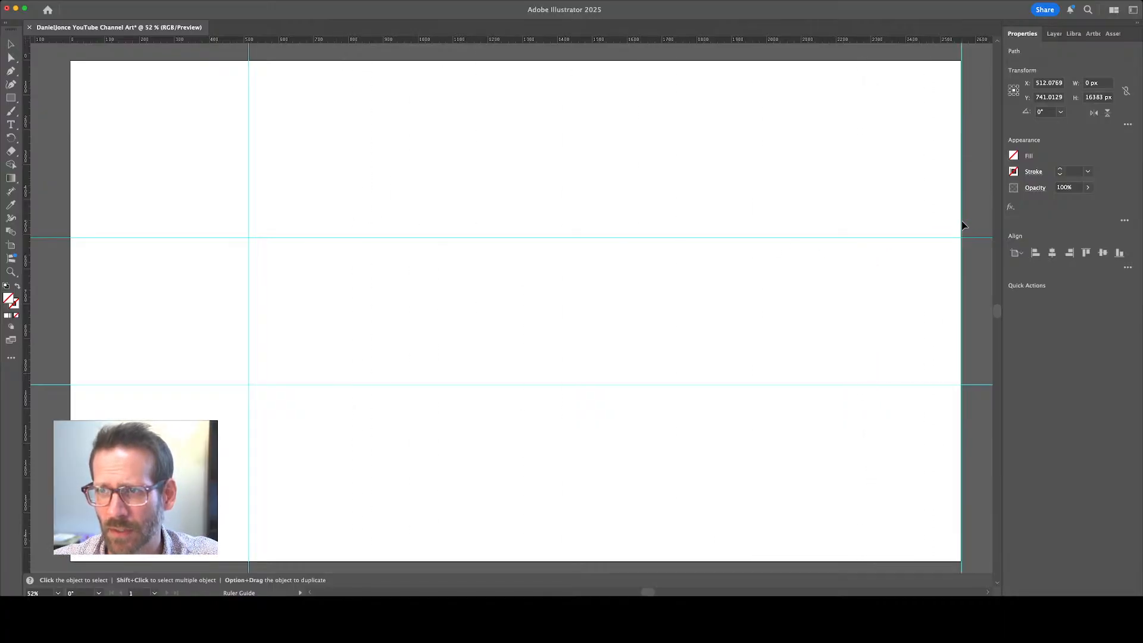
left_click_drag(962, 324, 785, 319)
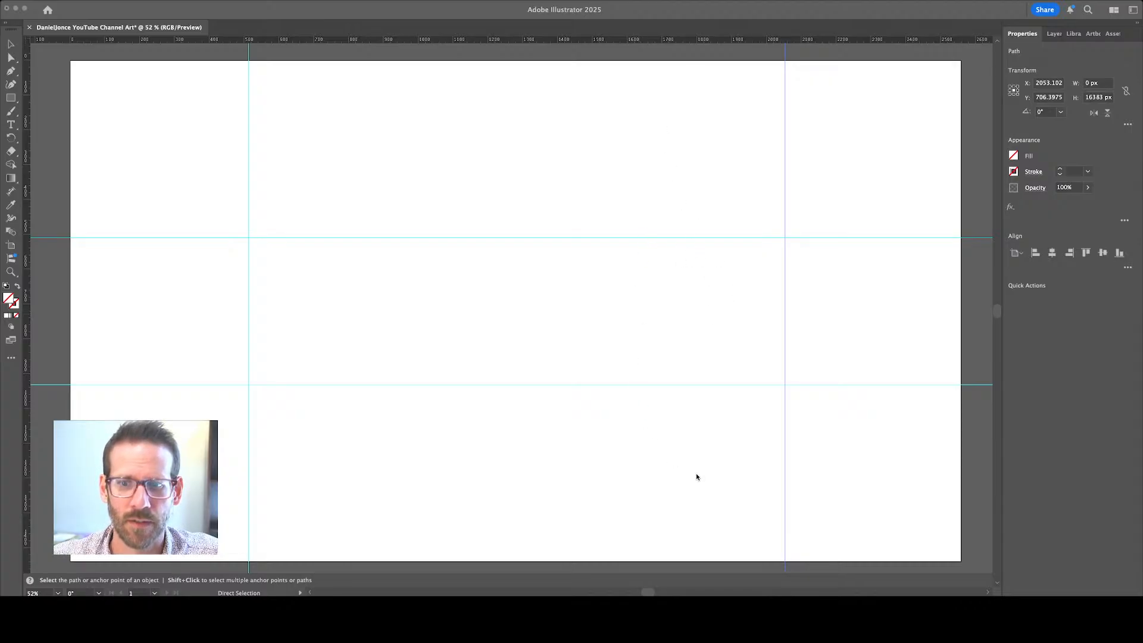
key("v")
key("super+s")
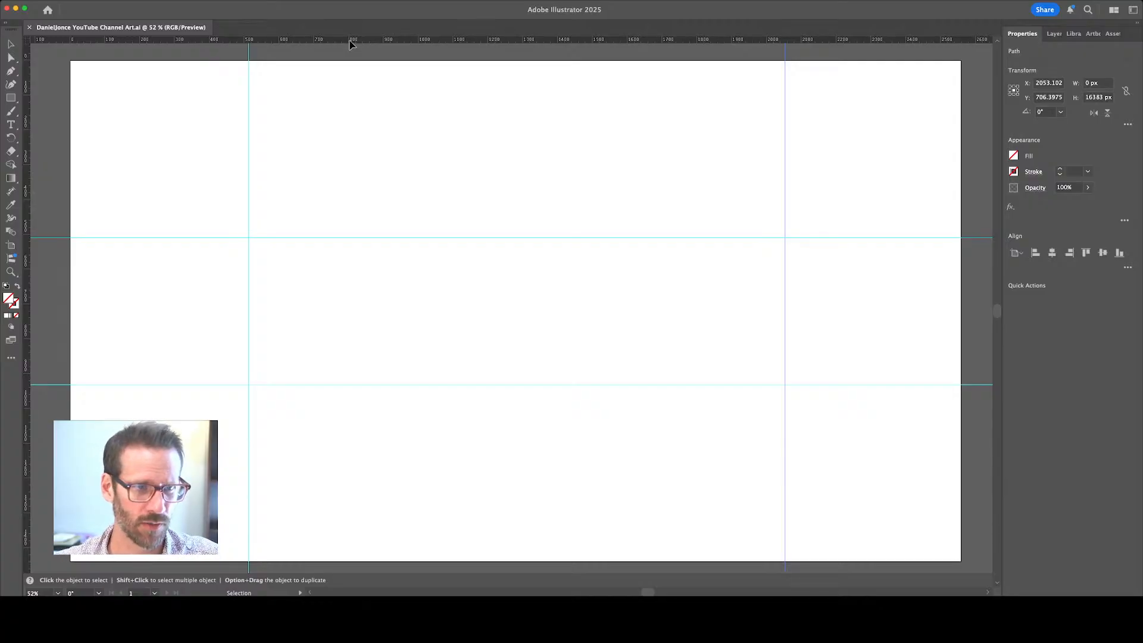
left_click(11, 98)
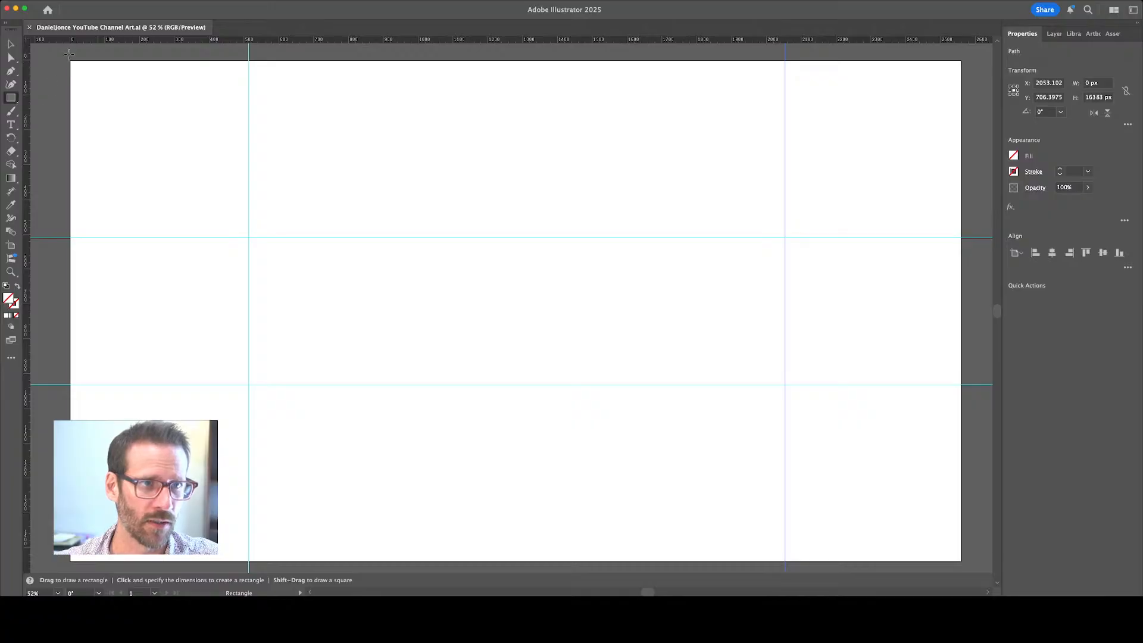
mouse_move(70, 60)
left_mouse_down()
mouse_move(967, 551)
mouse_move(951, 552)
mouse_move(960, 560)
left_mouse_up()
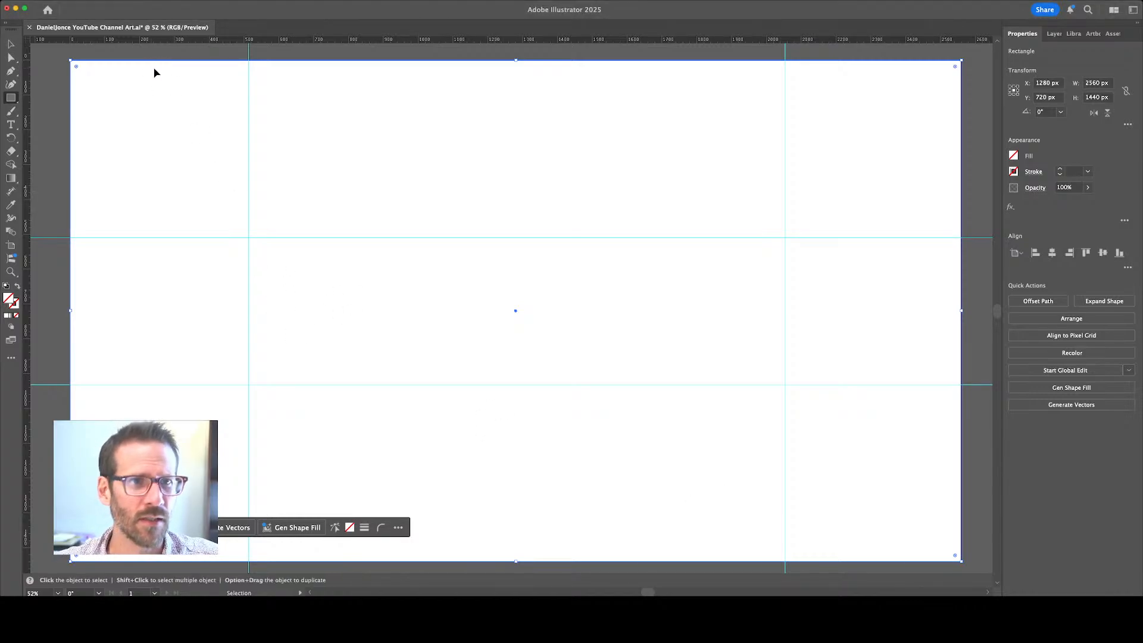
key("super+z")
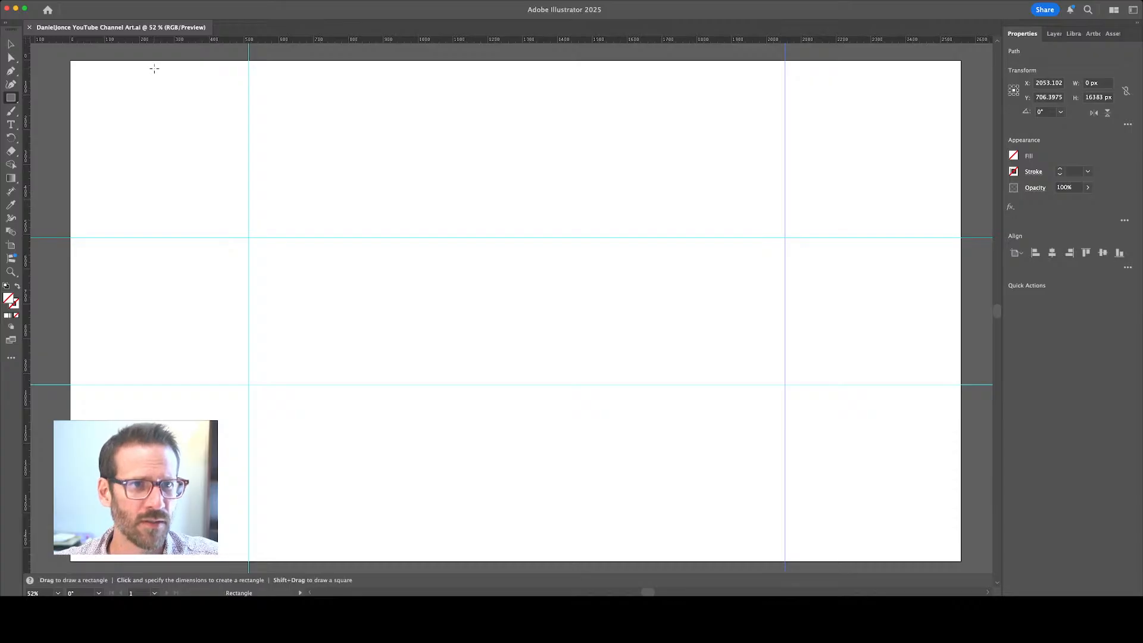
Draw a rectangle about 2560 x 422 px across the artboard between the two horizontal guides, and fill it orange
left_click(10, 98)
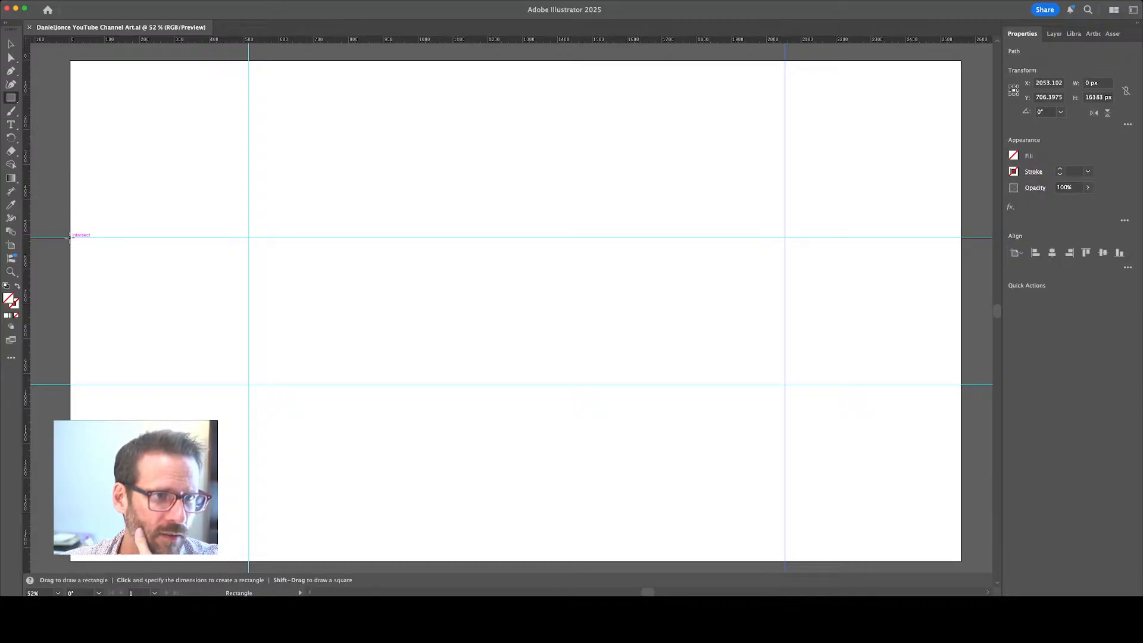
left_click_drag(70, 237, 960, 384)
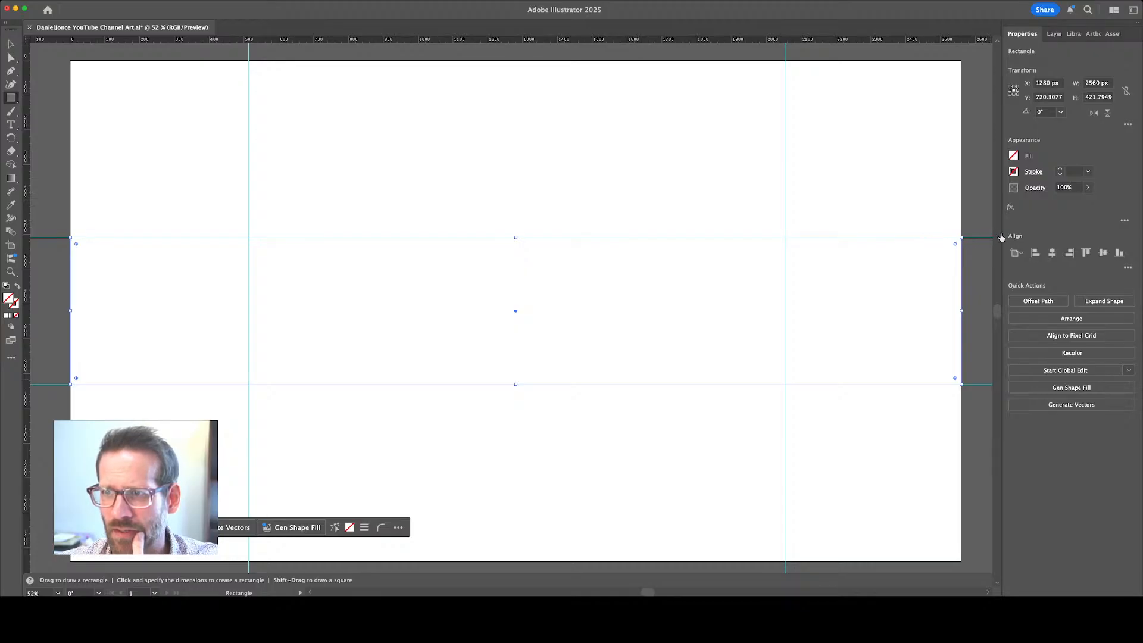
left_click(1000, 235)
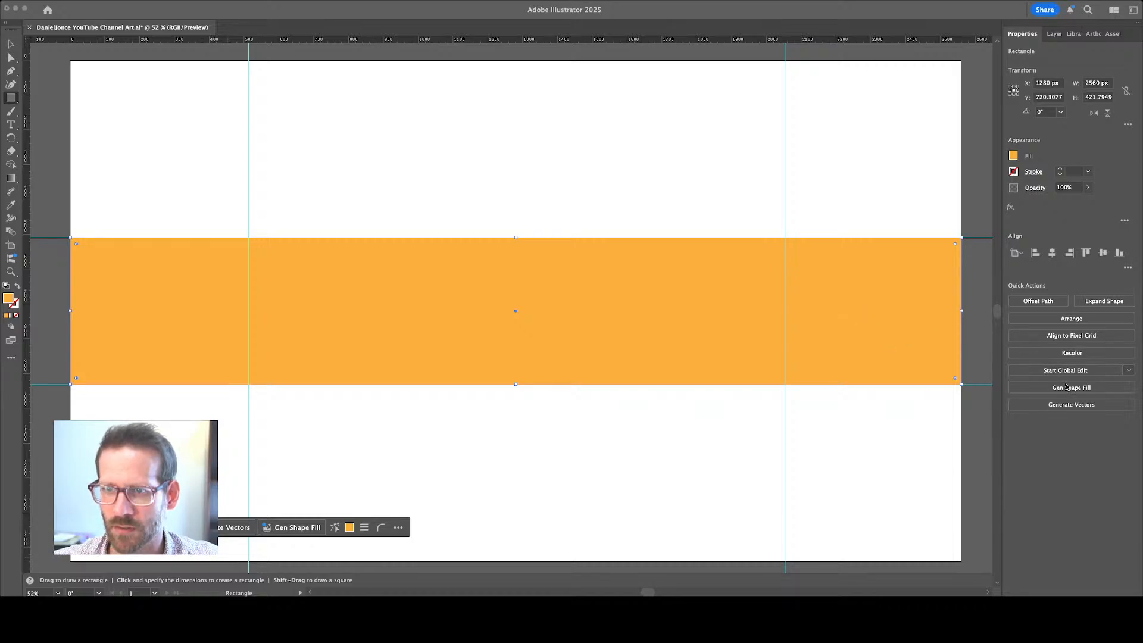
Place the starry purple nebula image into the document as a linked file over the orange rectangle
key("super+Tab")
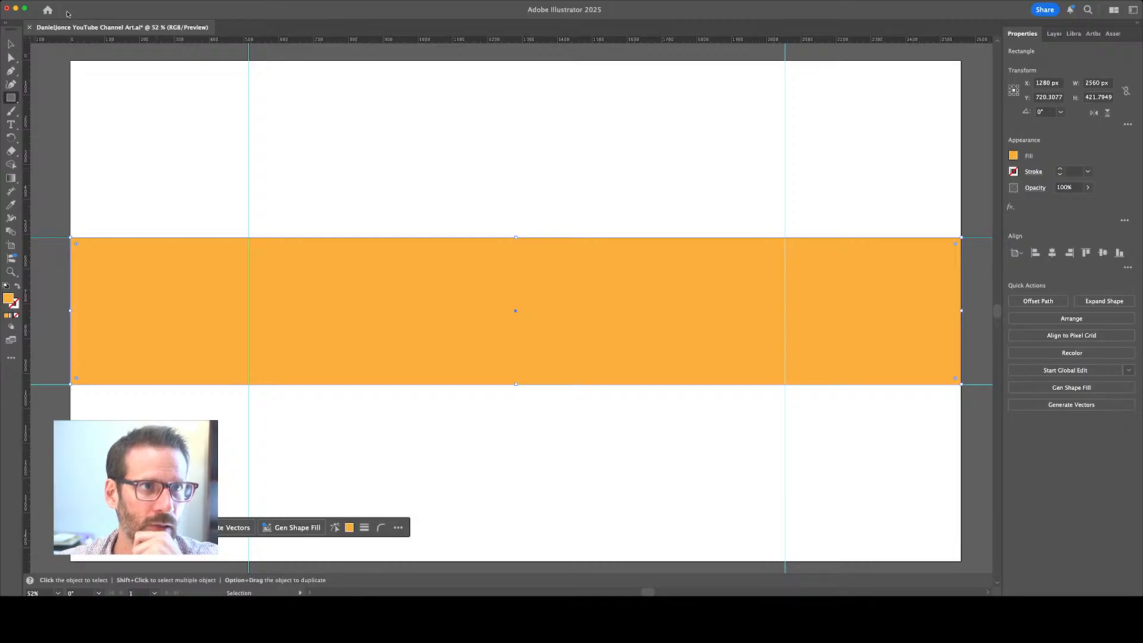
key("v")
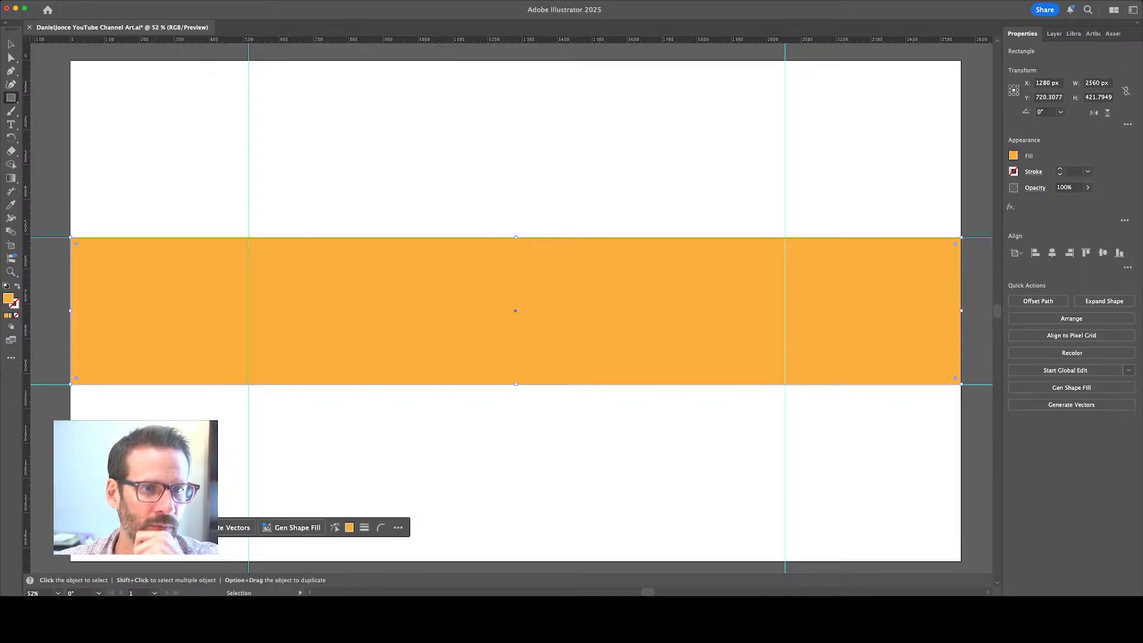
key("super+Tab")
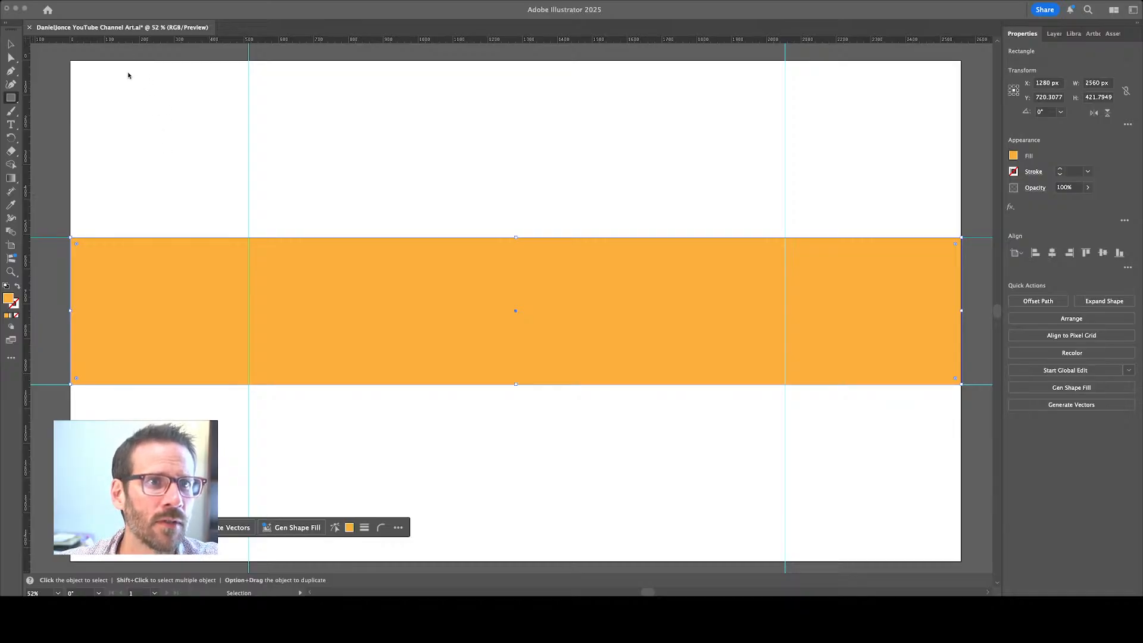
left_click_drag(95, 55, 630, 161)
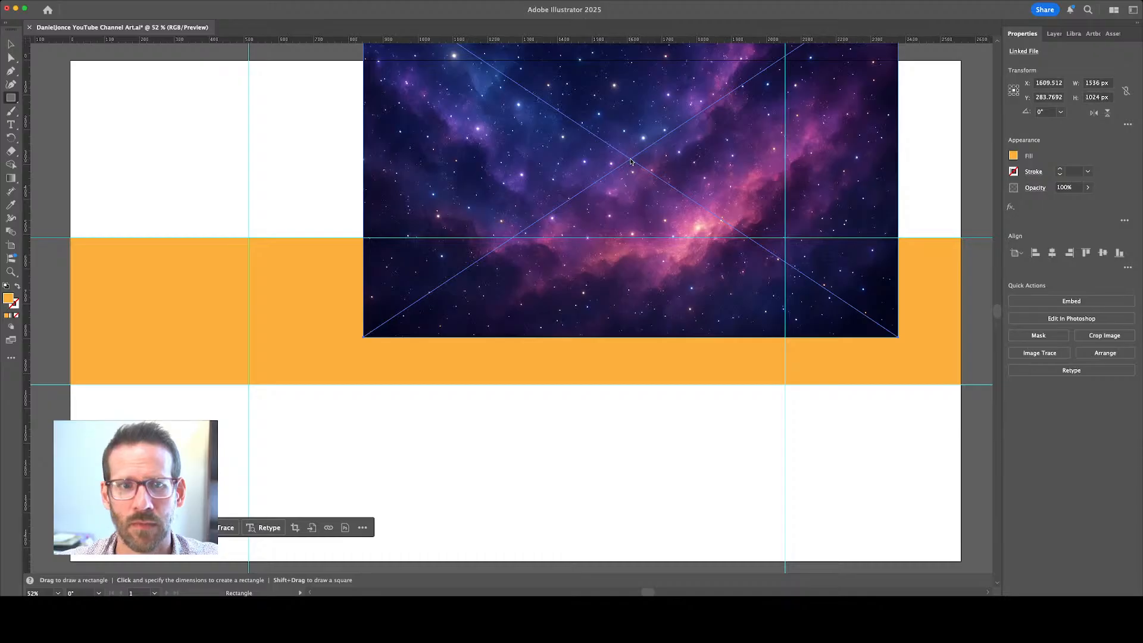
Align the nebula image with the artboard's upper-left corner, scale it to about 2559 x 1443 px to cover the artboard, and save the document
key("v")
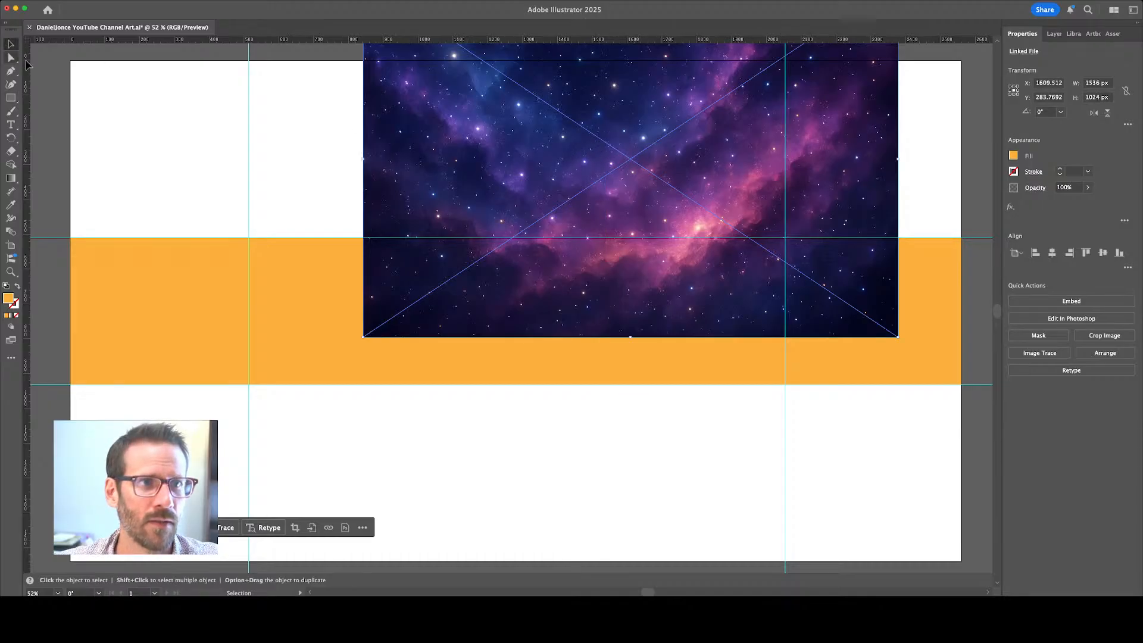
left_click_drag(452, 167, 183, 230)
left_click_drag(605, 416, 962, 563)
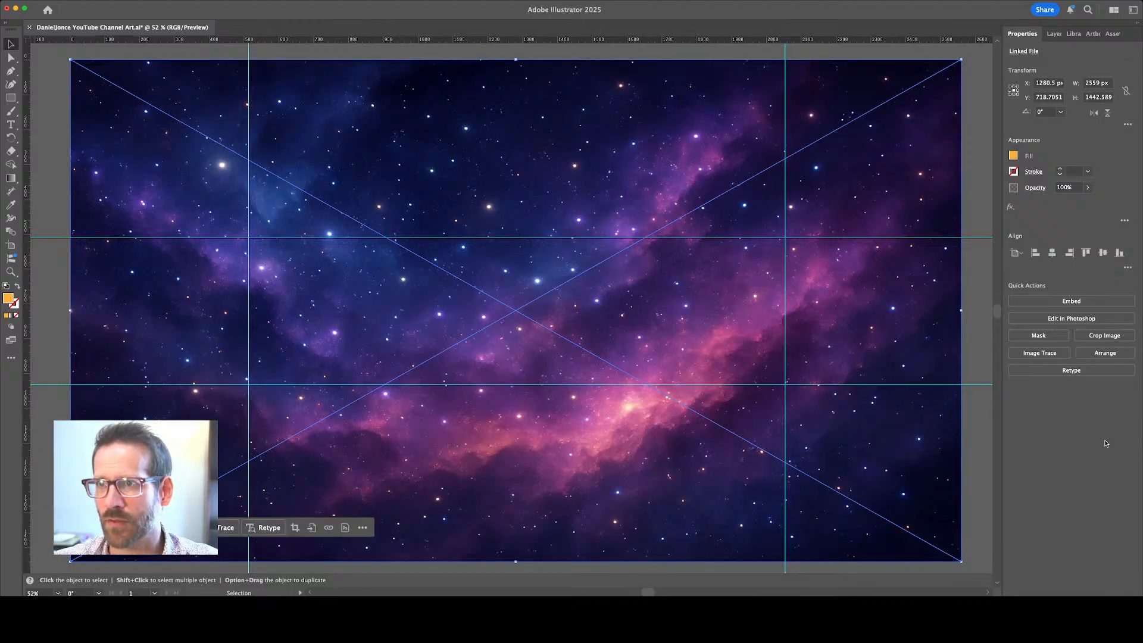
left_click(1053, 34)
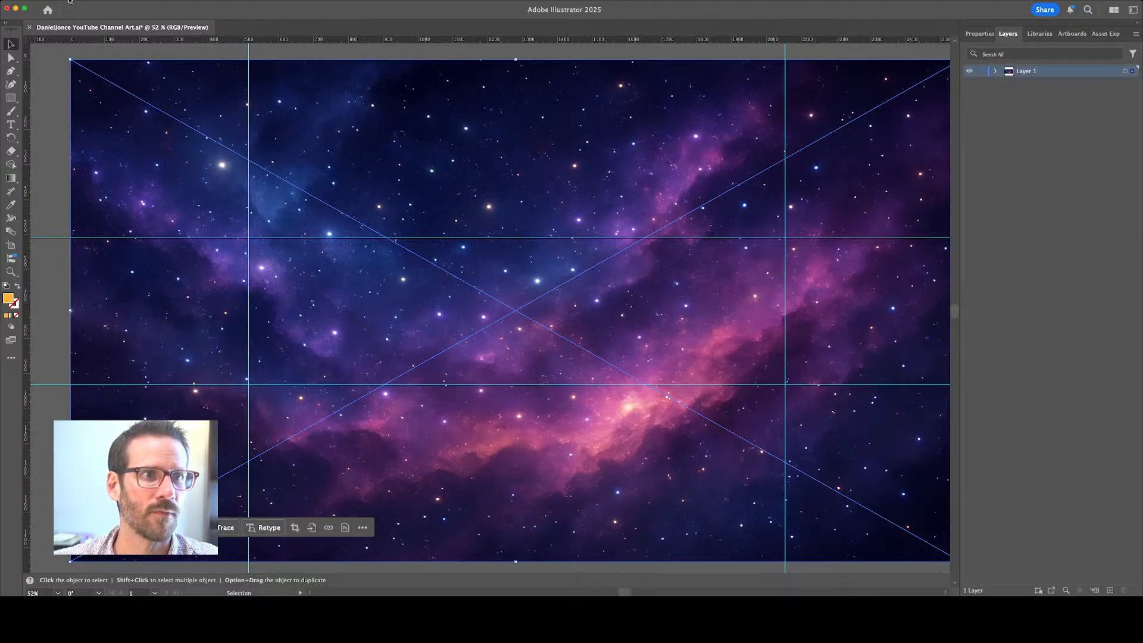
key("super+s")
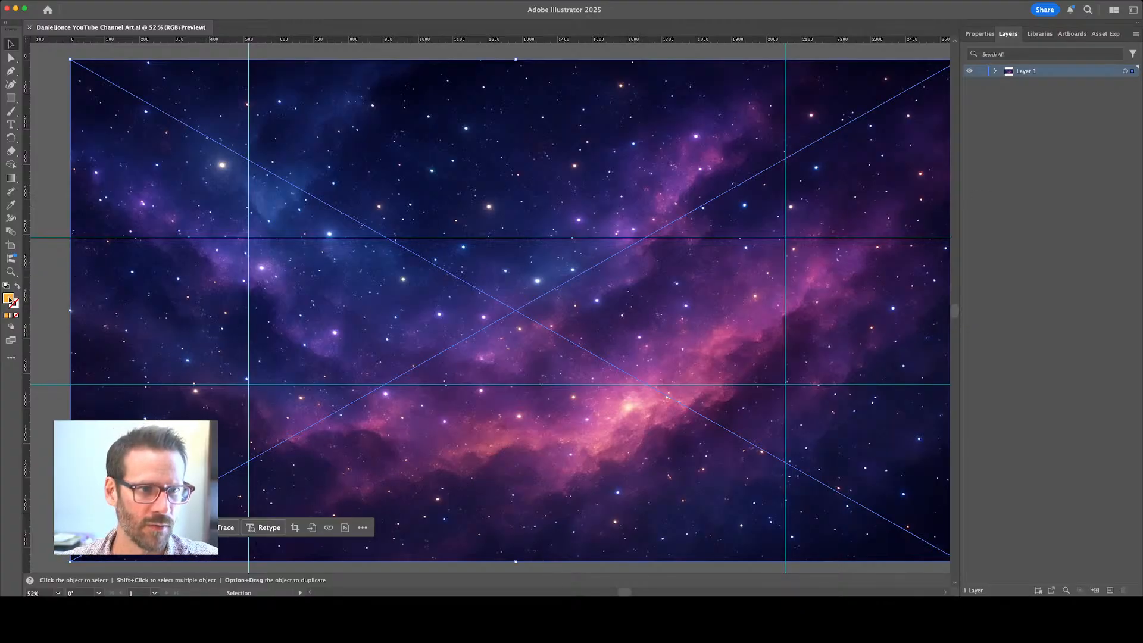
left_click(14, 98)
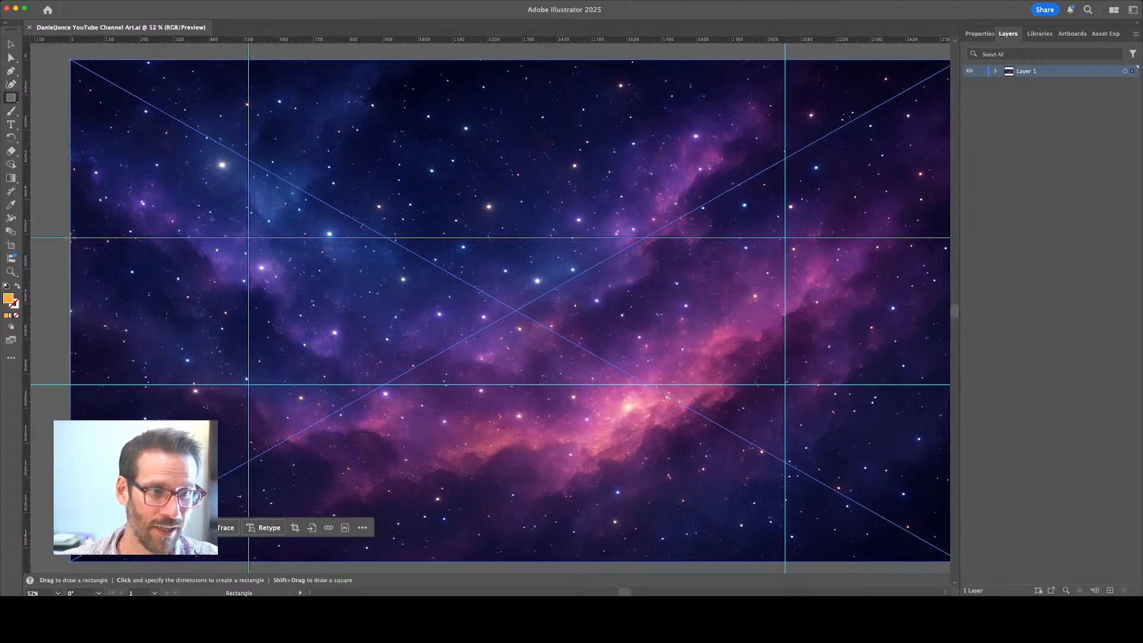
left_click_drag(69, 238, 881, 384)
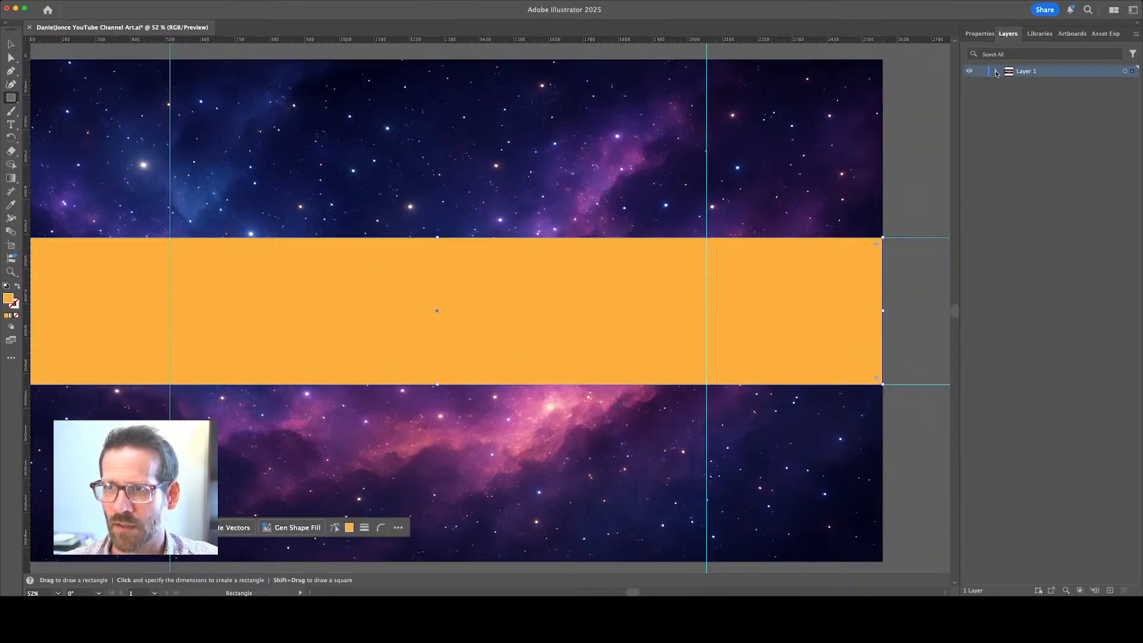
left_click(995, 72)
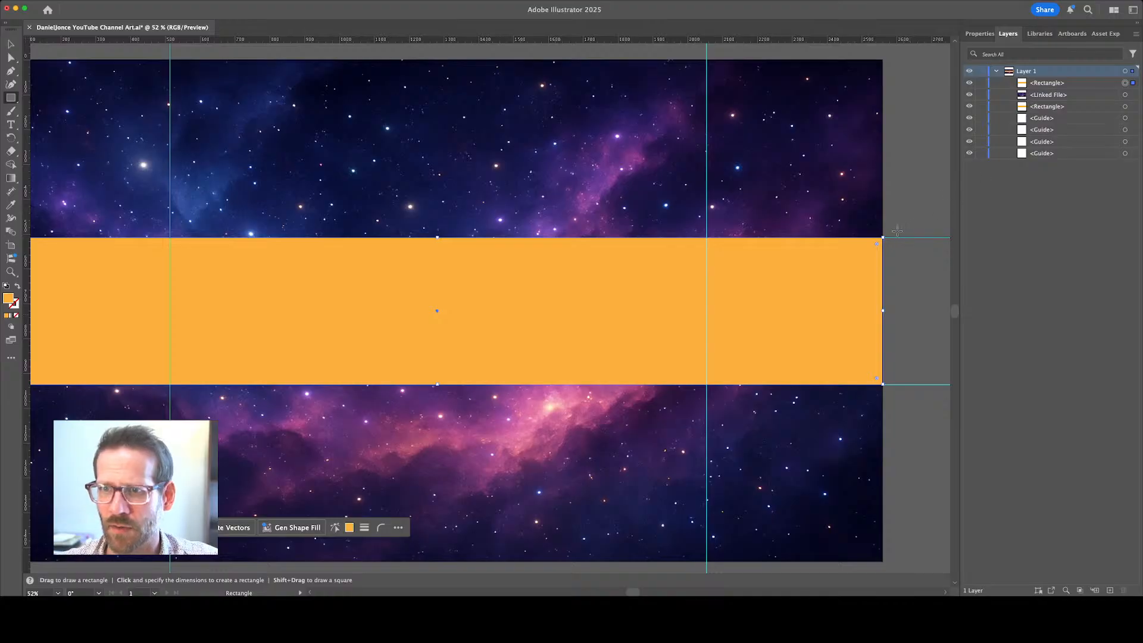
key("super+z")
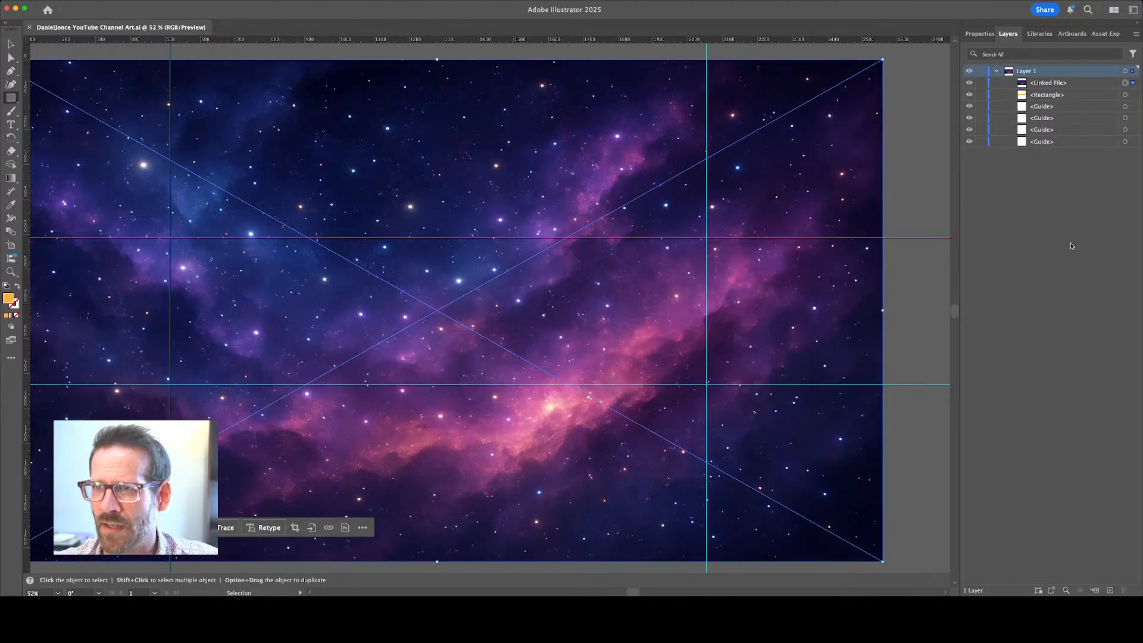
Move the orange rectangle above the linked nebula image in the stacking order of Layer 1
left_click(1043, 98)
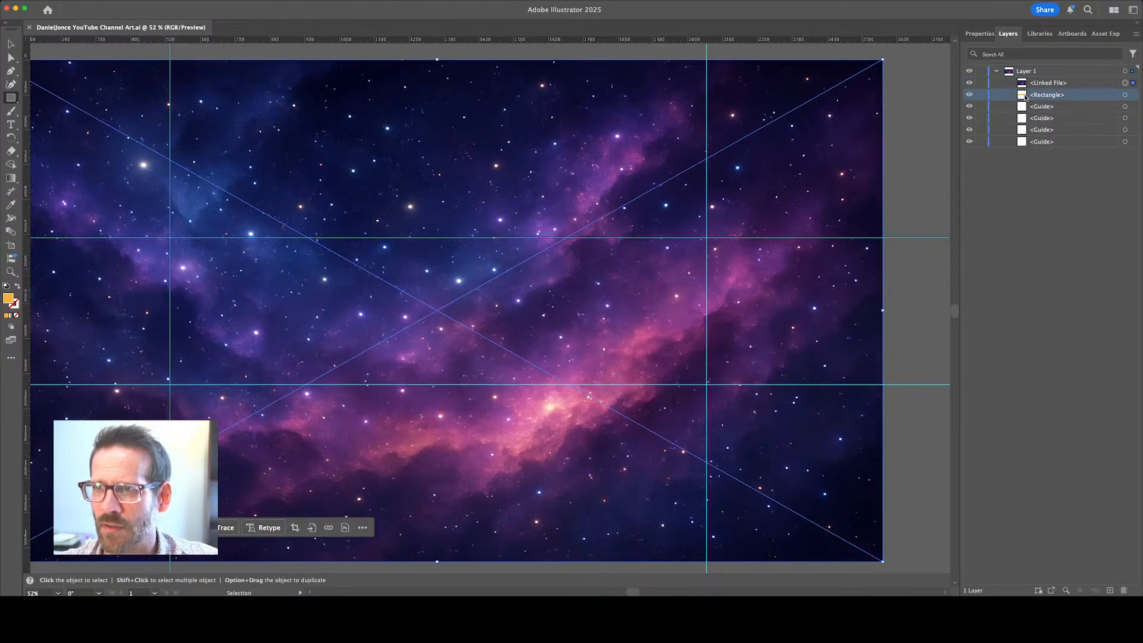
left_click_drag(1025, 97, 1027, 79)
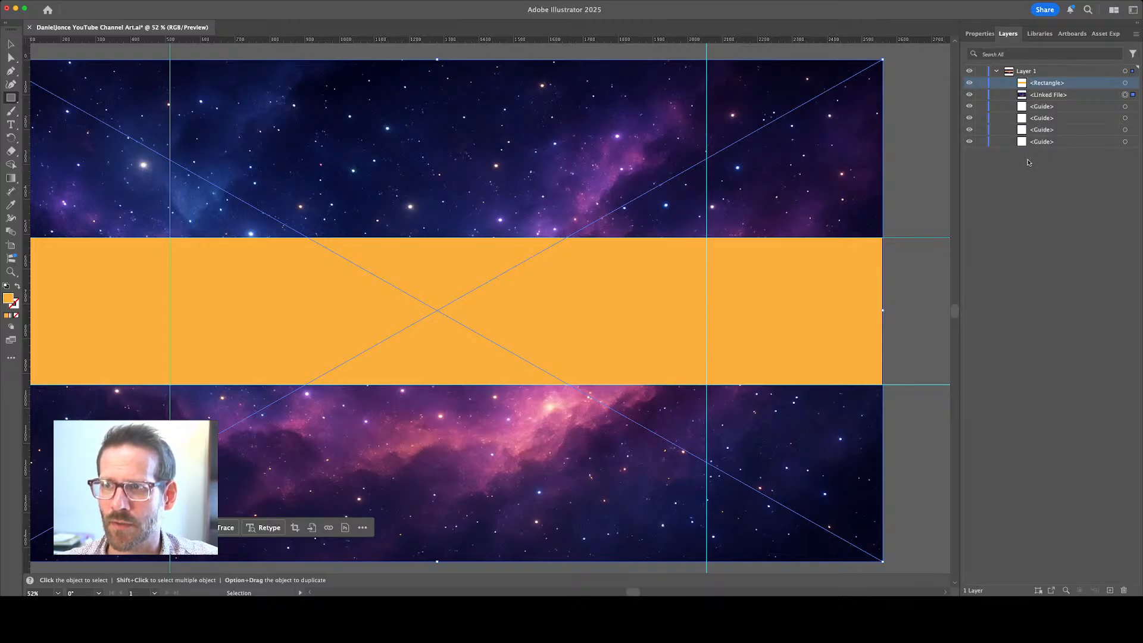
key("m")
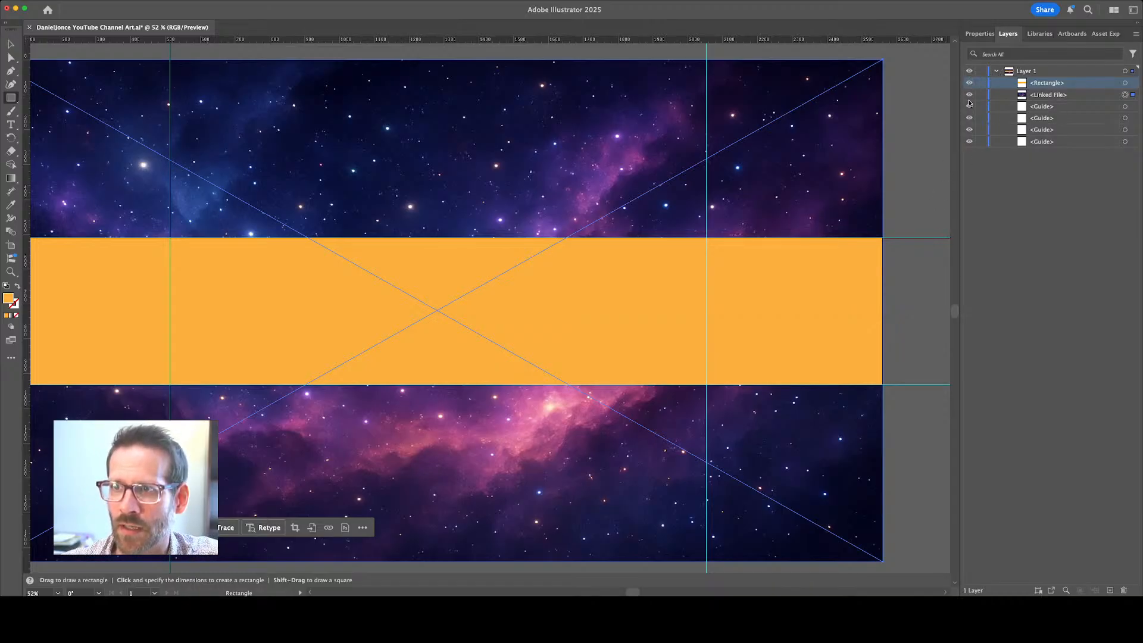
left_click(968, 71)
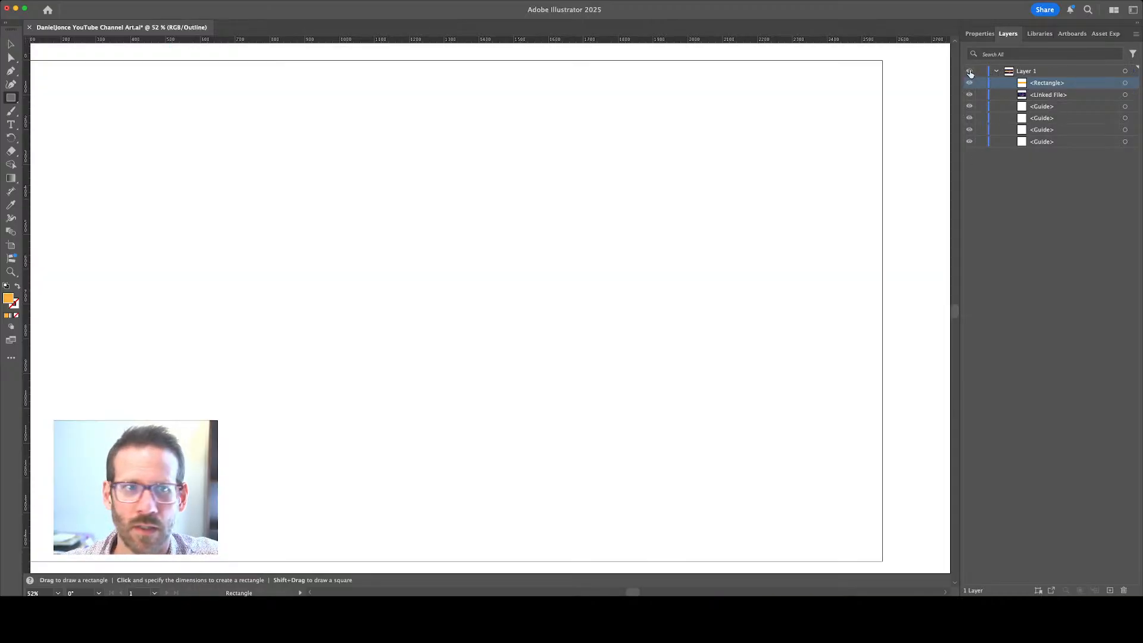
left_click(968, 71)
left_click(968, 70)
left_click(969, 71)
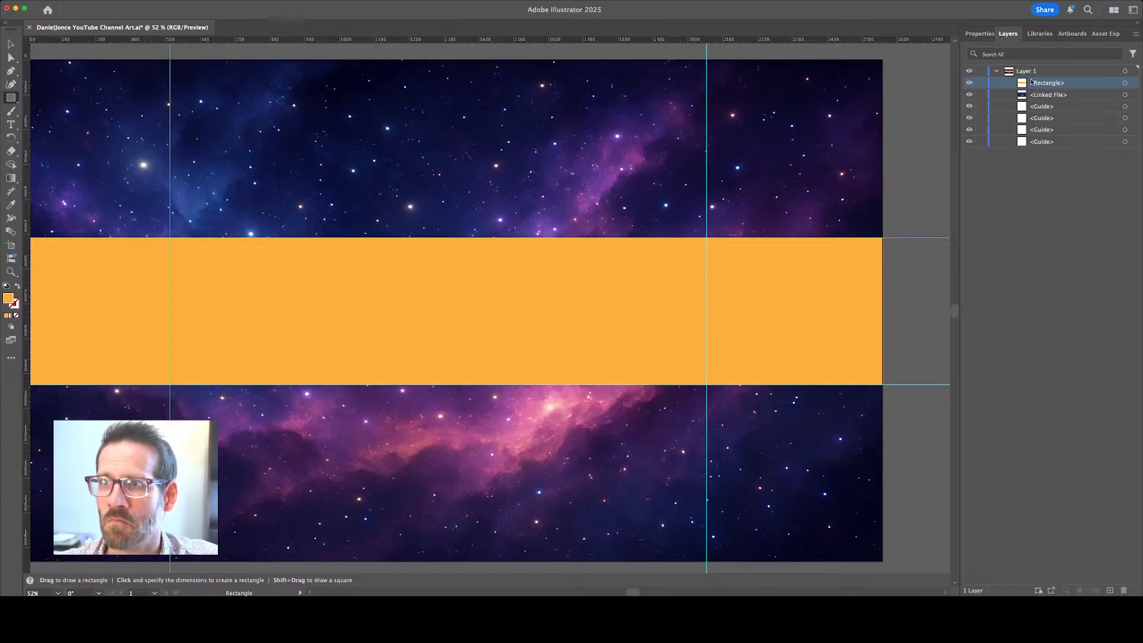
left_click(979, 33)
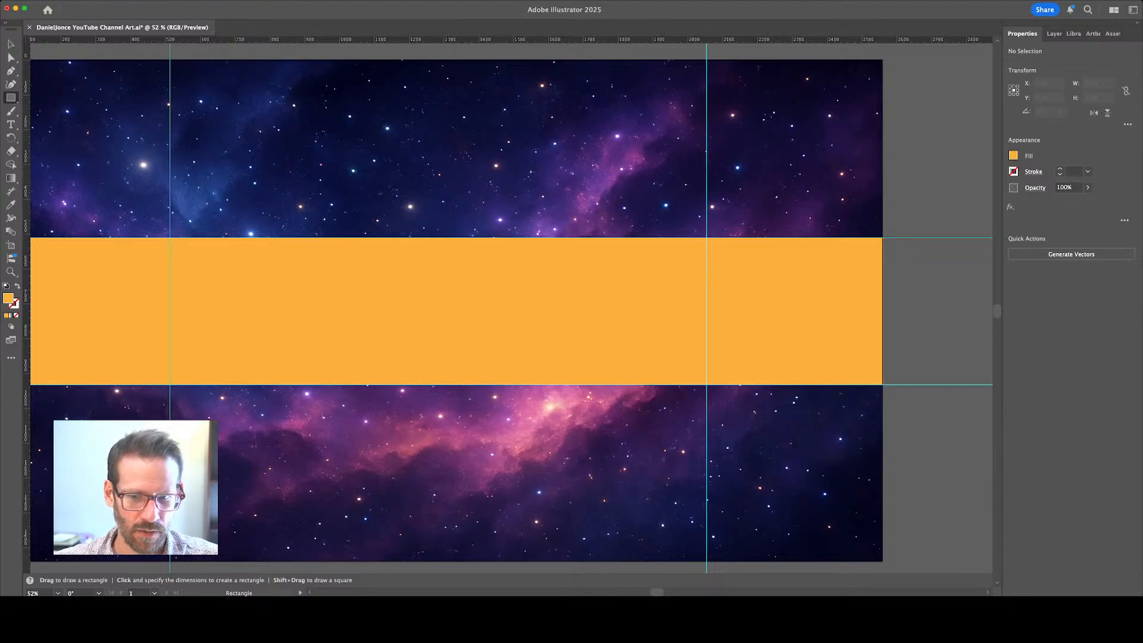
key("super+Tab")
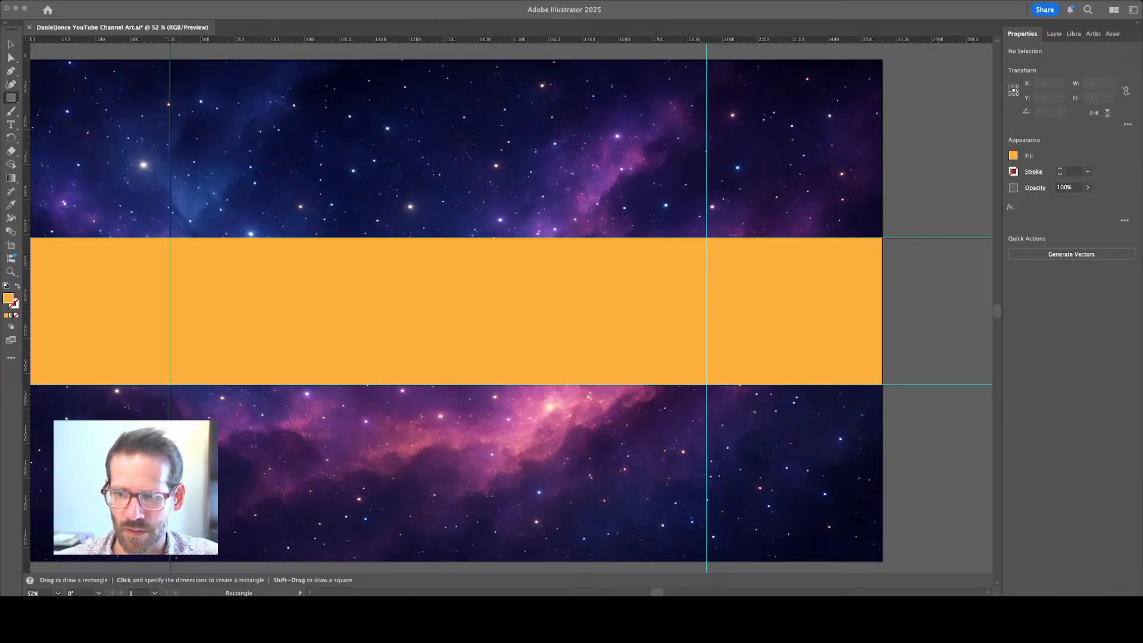
key("super+Tab")
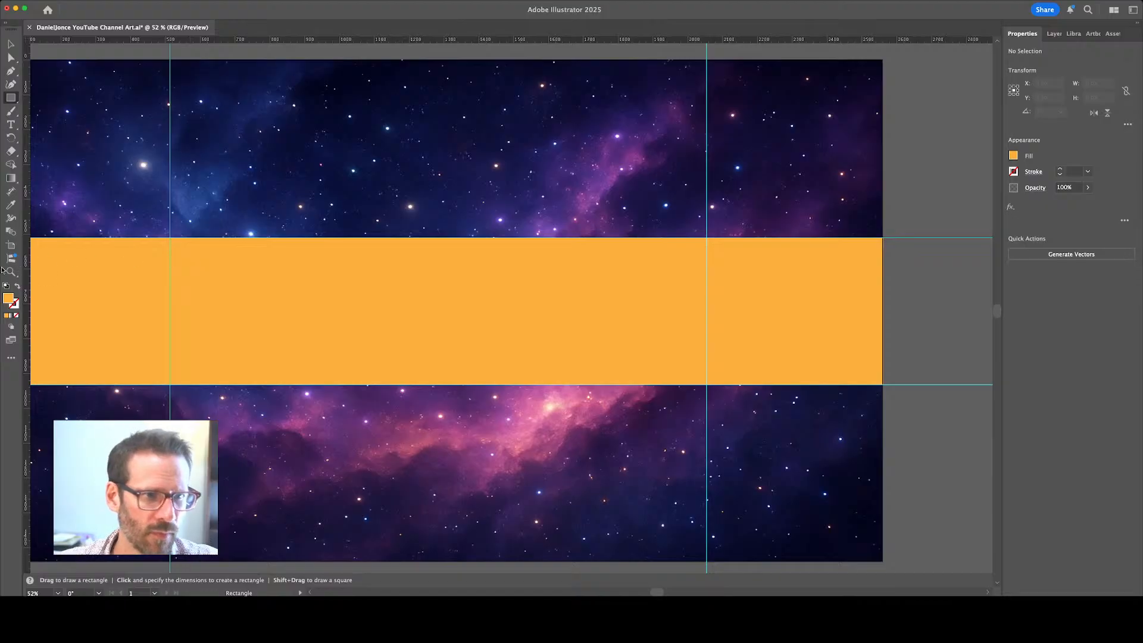
key("v")
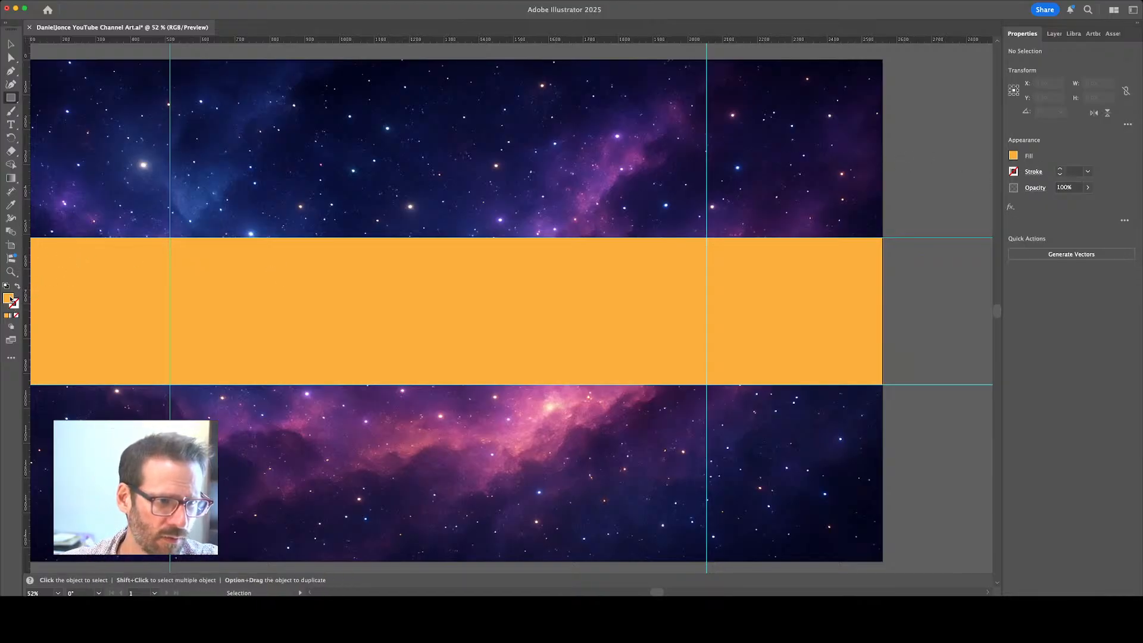
key("m")
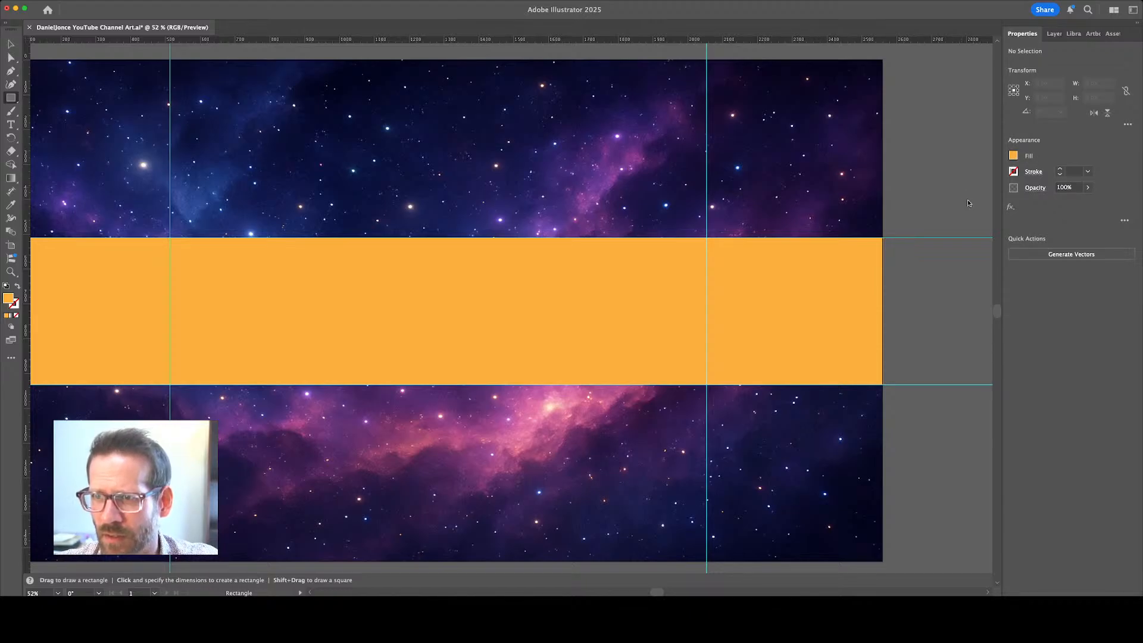
key(".")
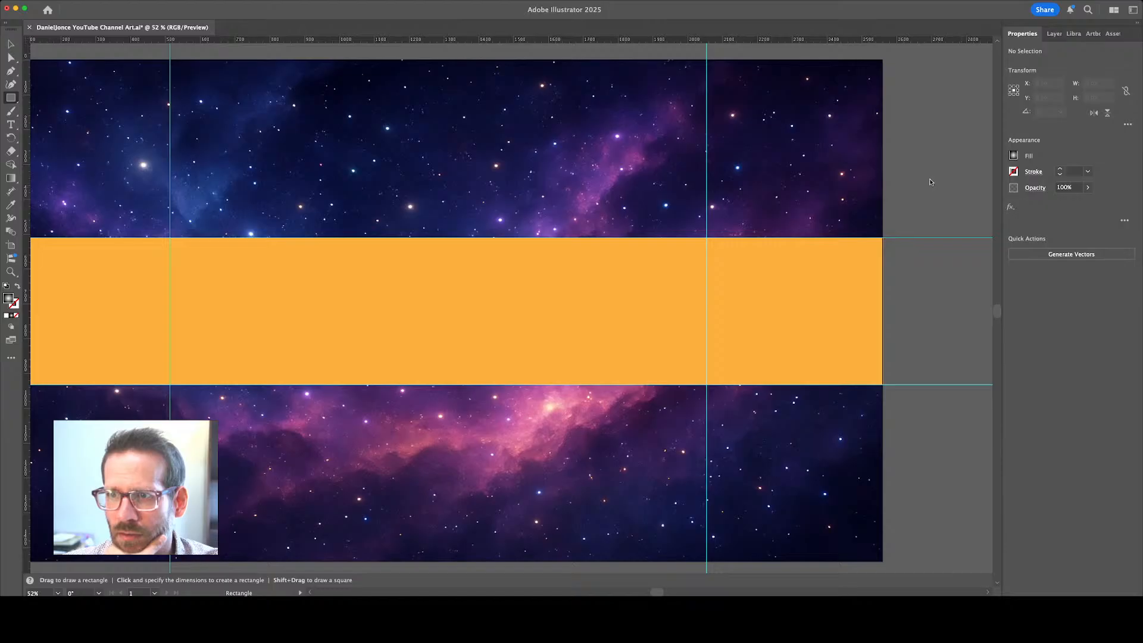
left_click(929, 239)
left_click(991, 238)
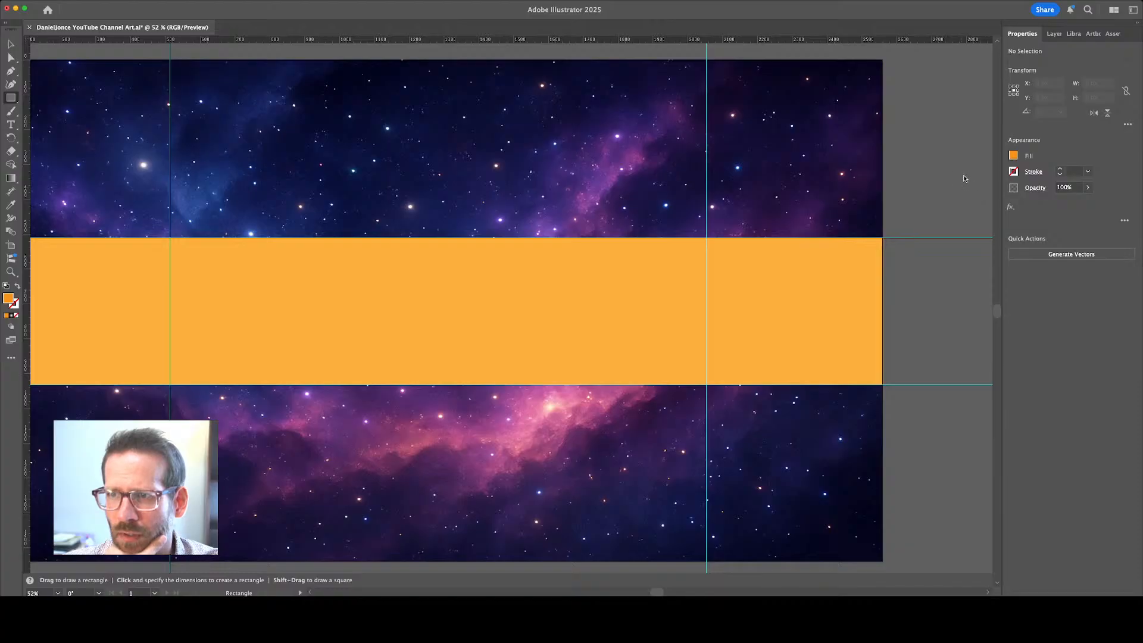
left_click(909, 265)
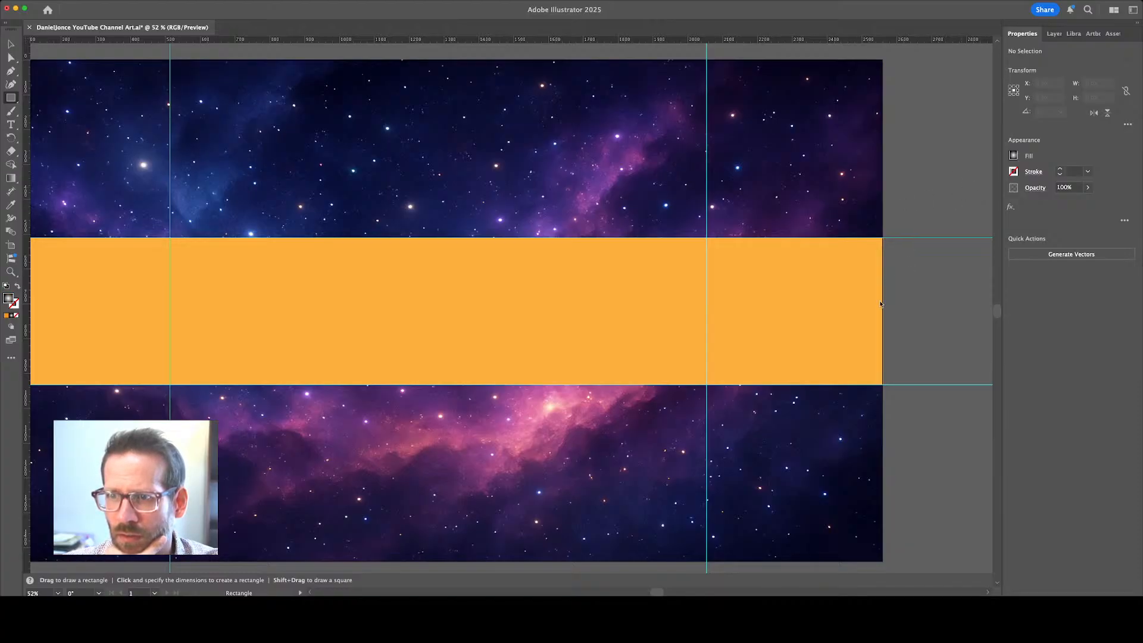
left_click(890, 385)
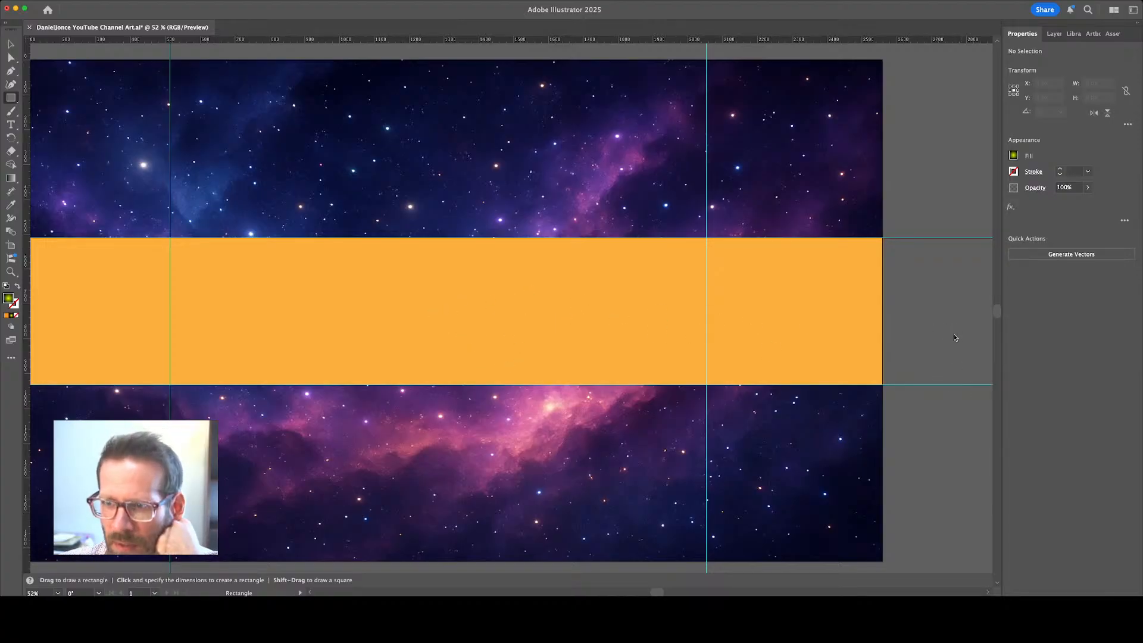
left_click(892, 386)
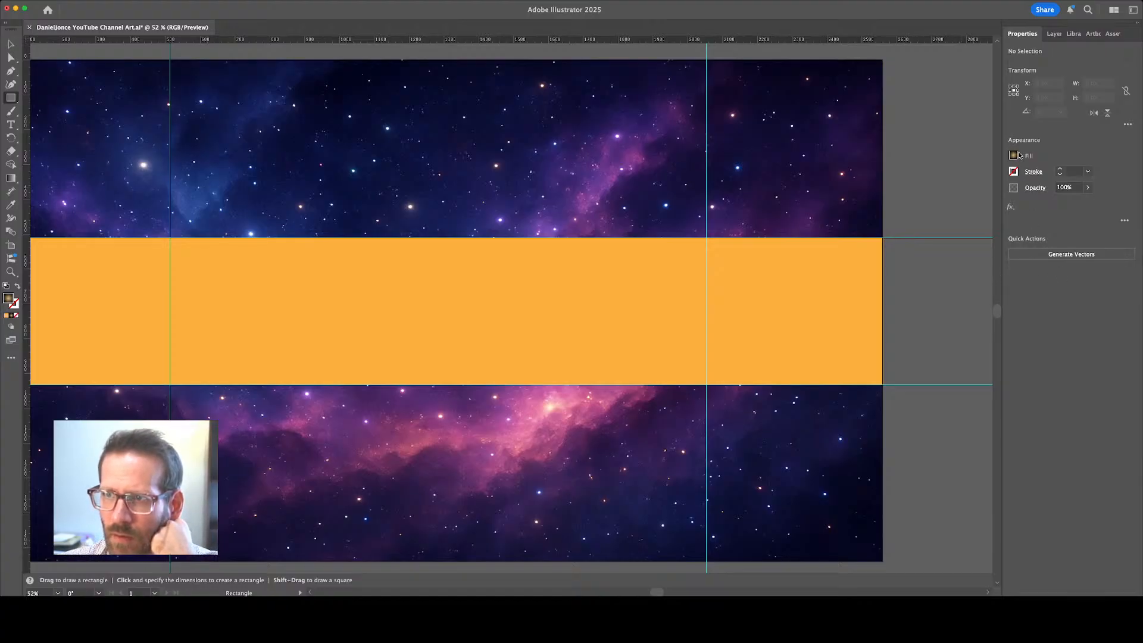
Give the orange rectangle a radial orange-to-black gradient, and push the orange outward so only the band's two ends are black
key("v")
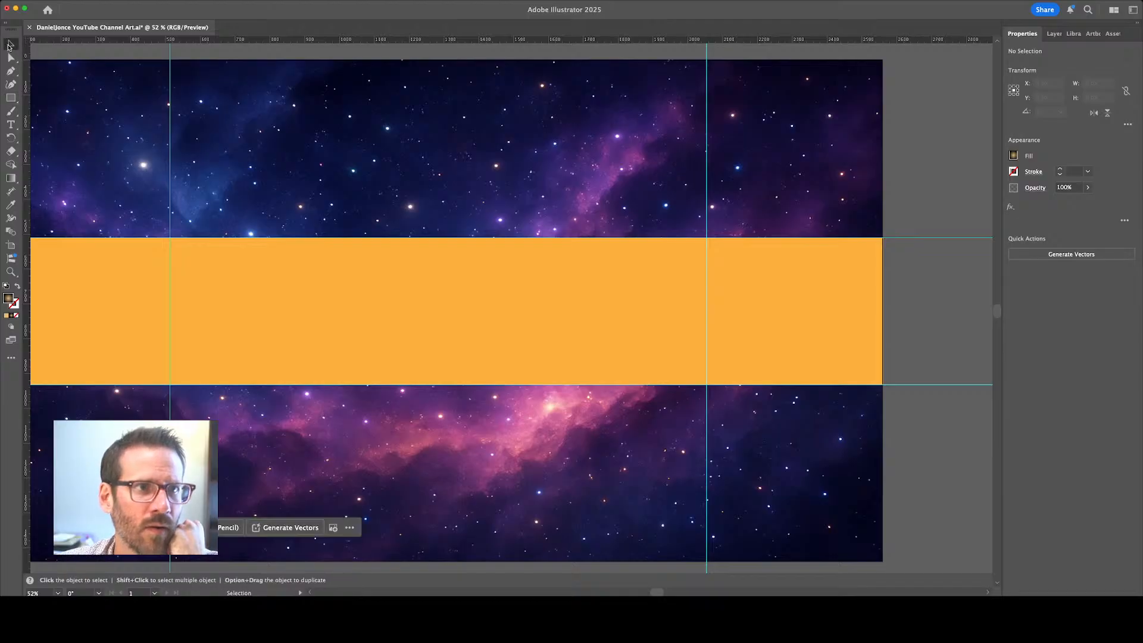
left_click(215, 275)
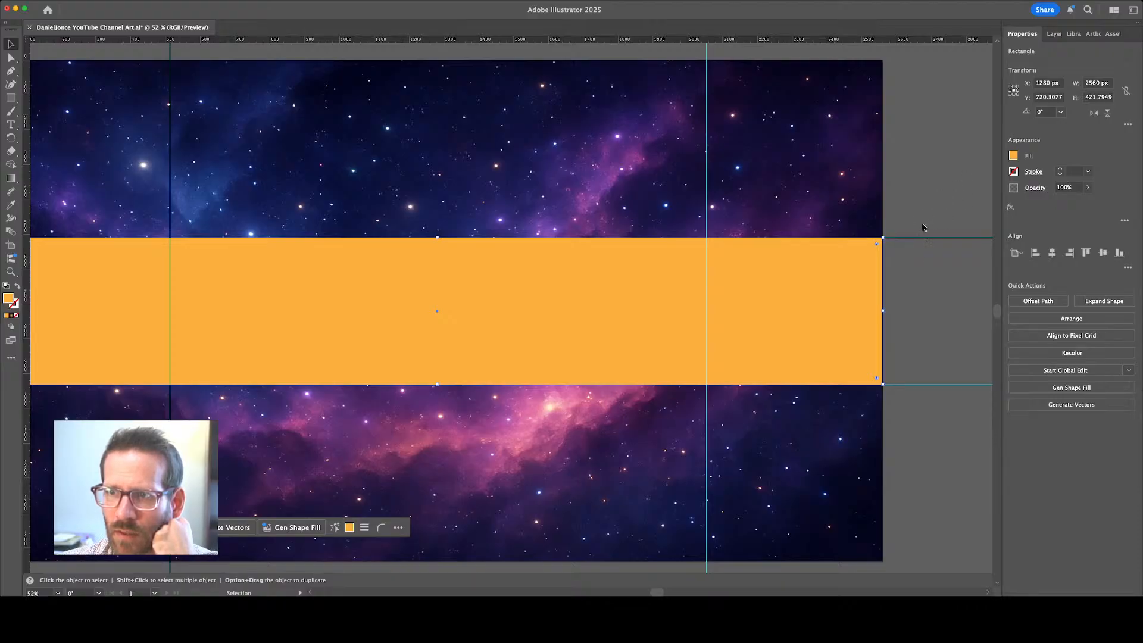
key("period")
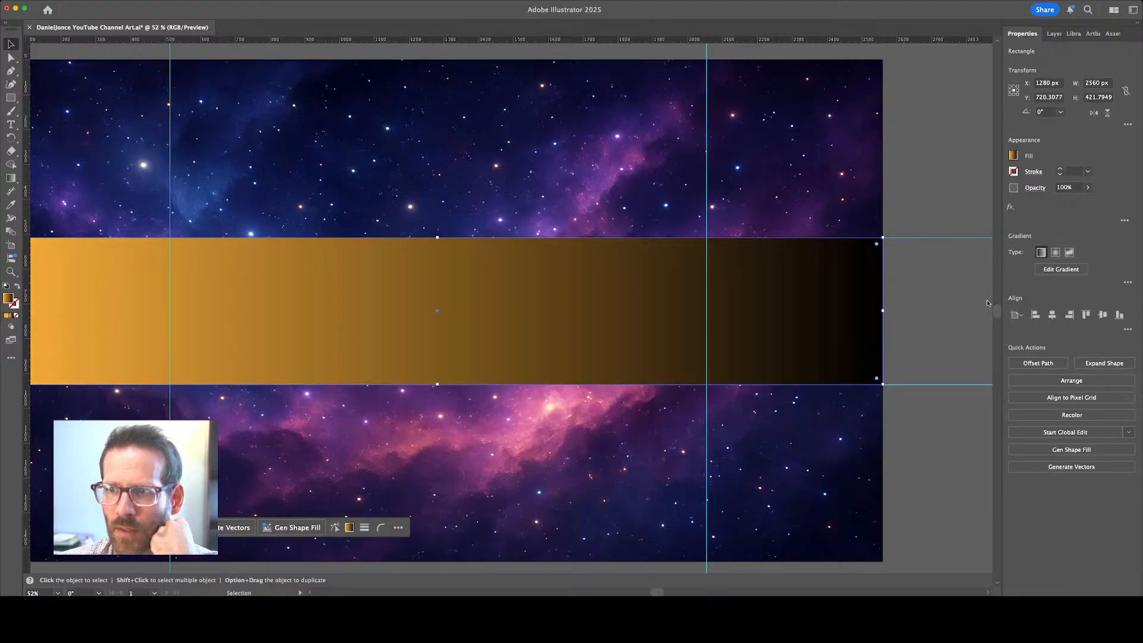
left_click(957, 206)
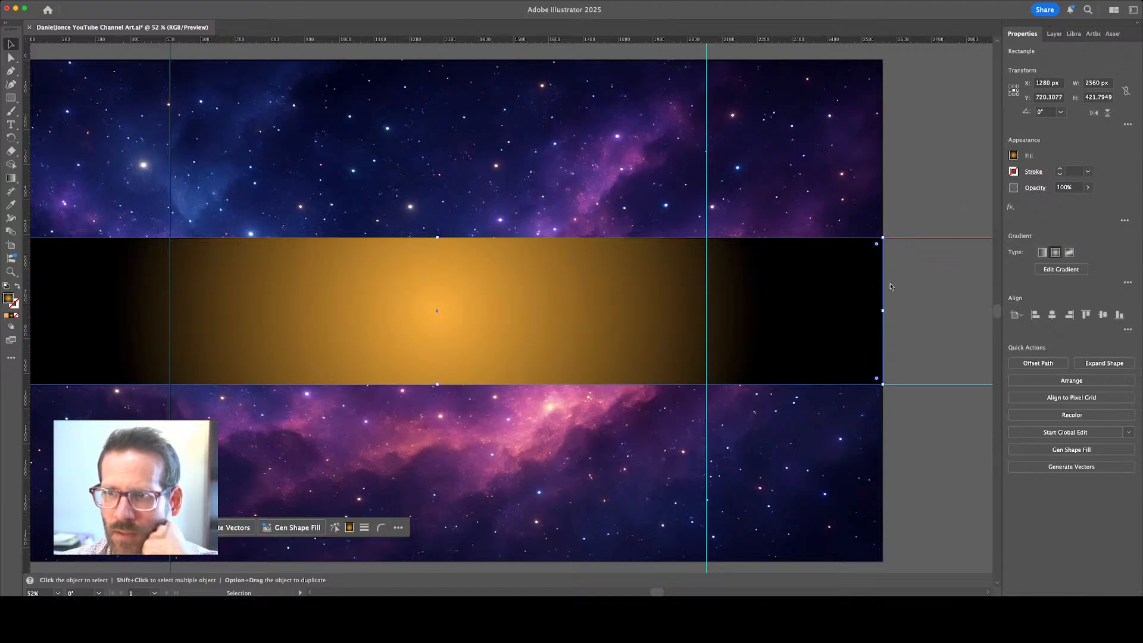
left_click_drag(892, 284, 995, 288)
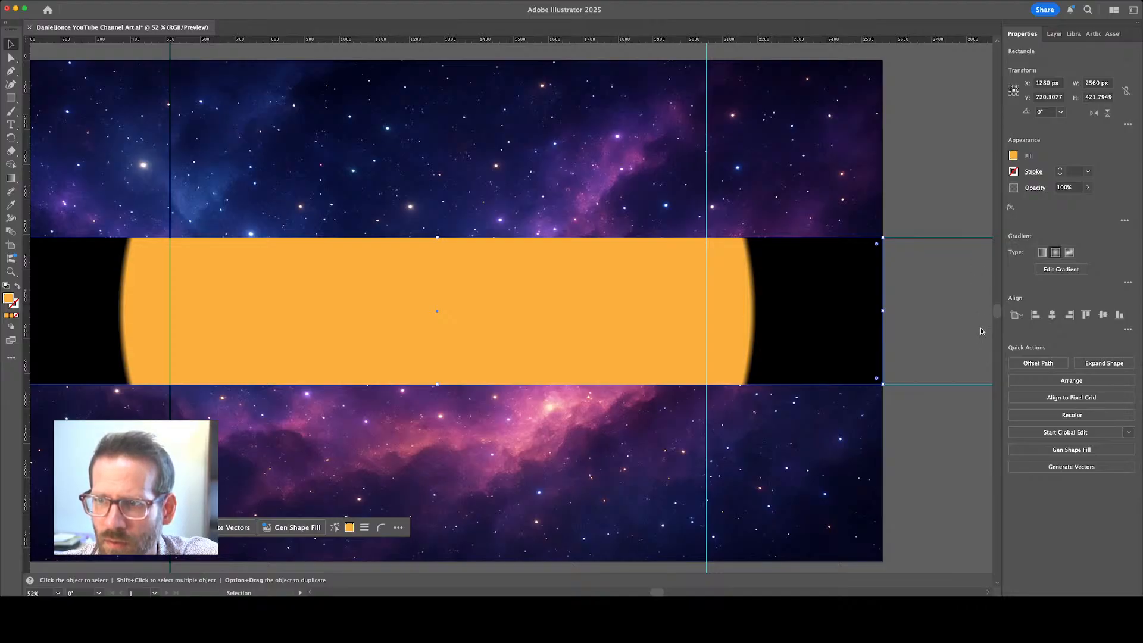
Flatten the orange band's radial gradient into a wide ellipse inside the band and soften its orange-to-black edge
key("super+z")
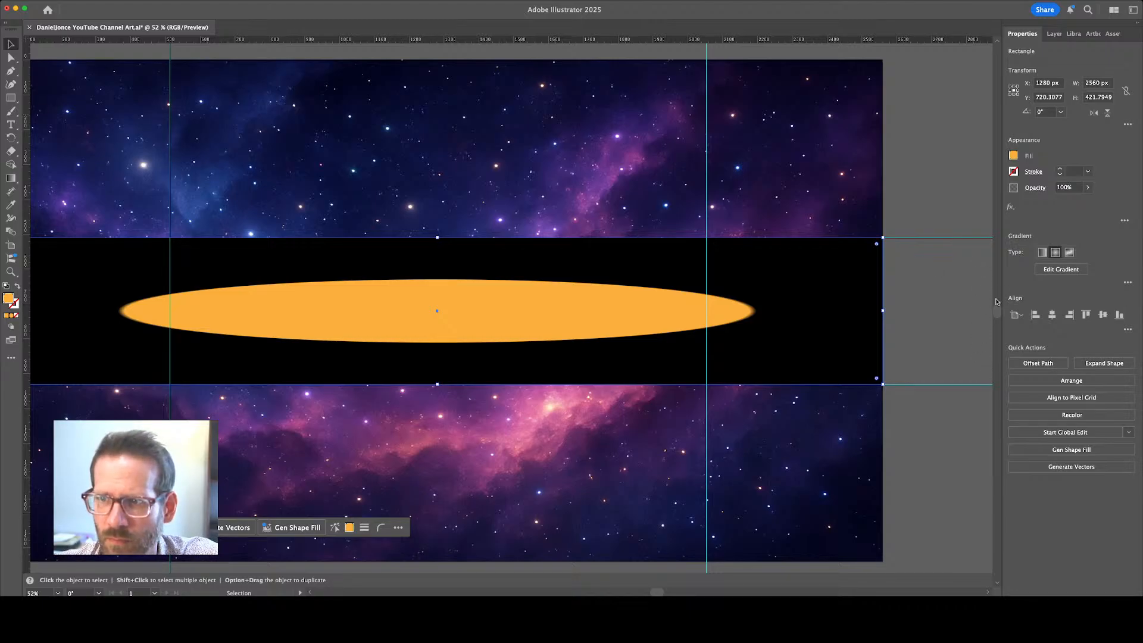
key("super+z")
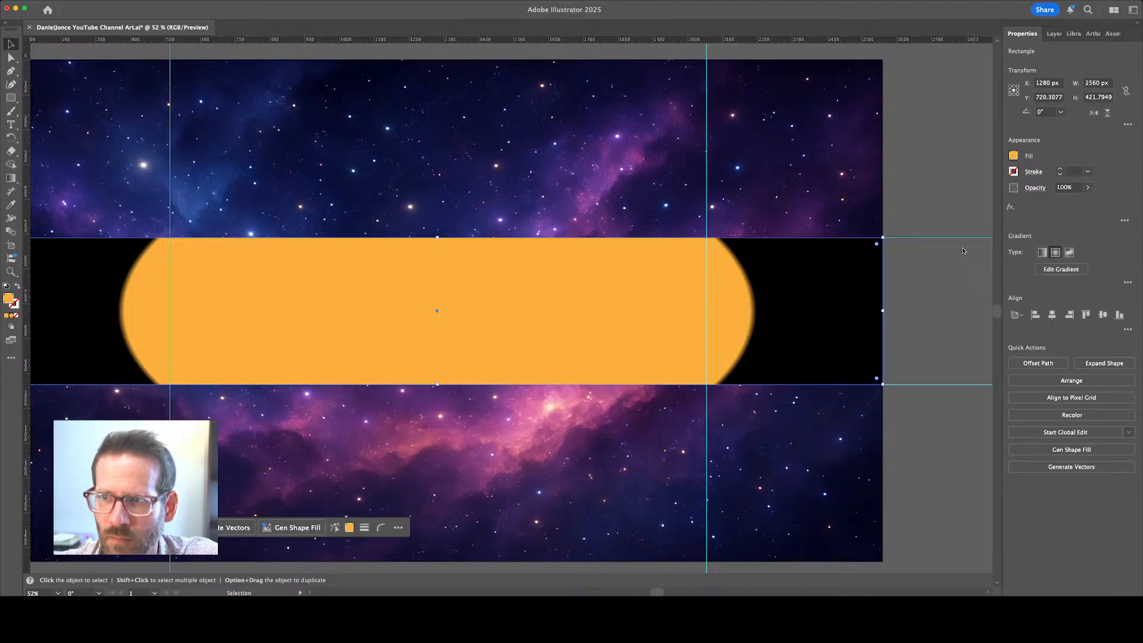
key("super+shift+z")
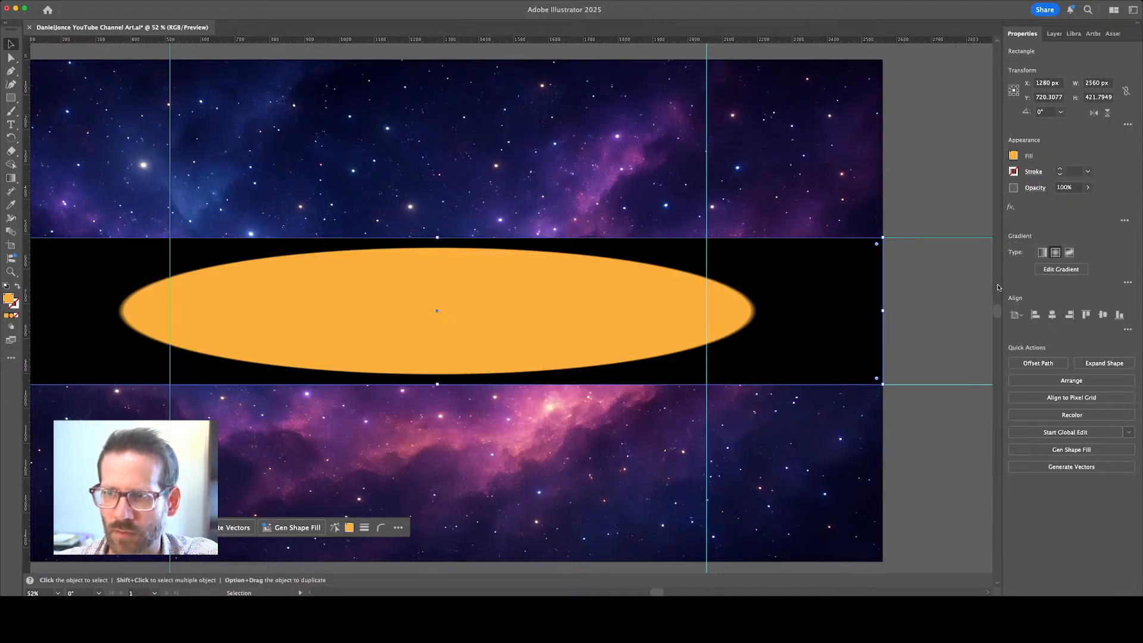
key("super+shift+z")
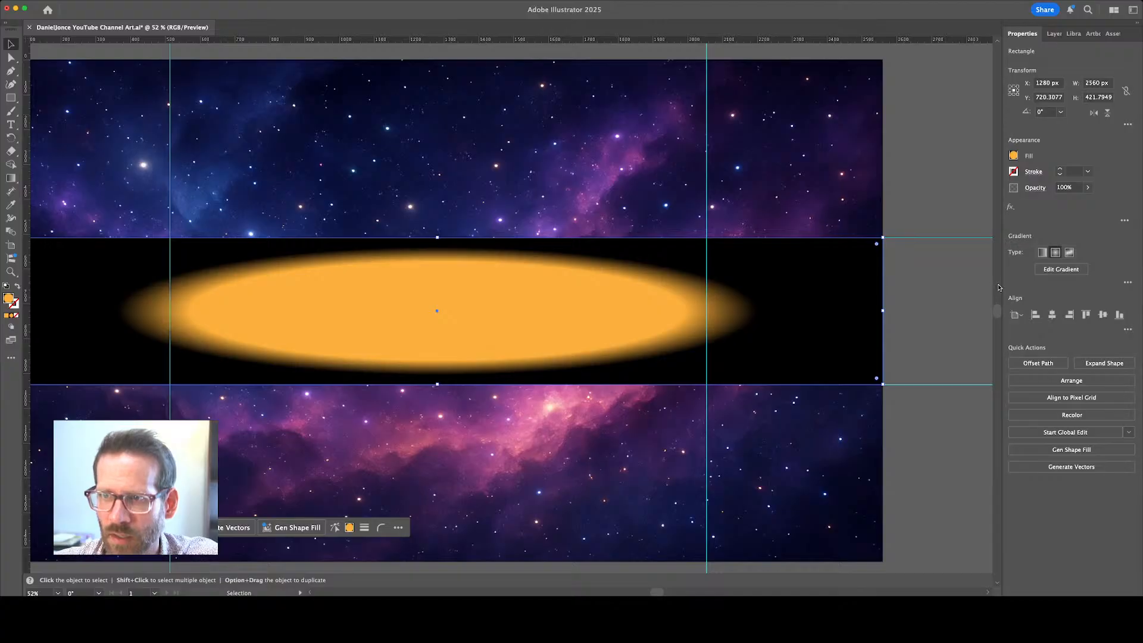
key("super+shift+z")
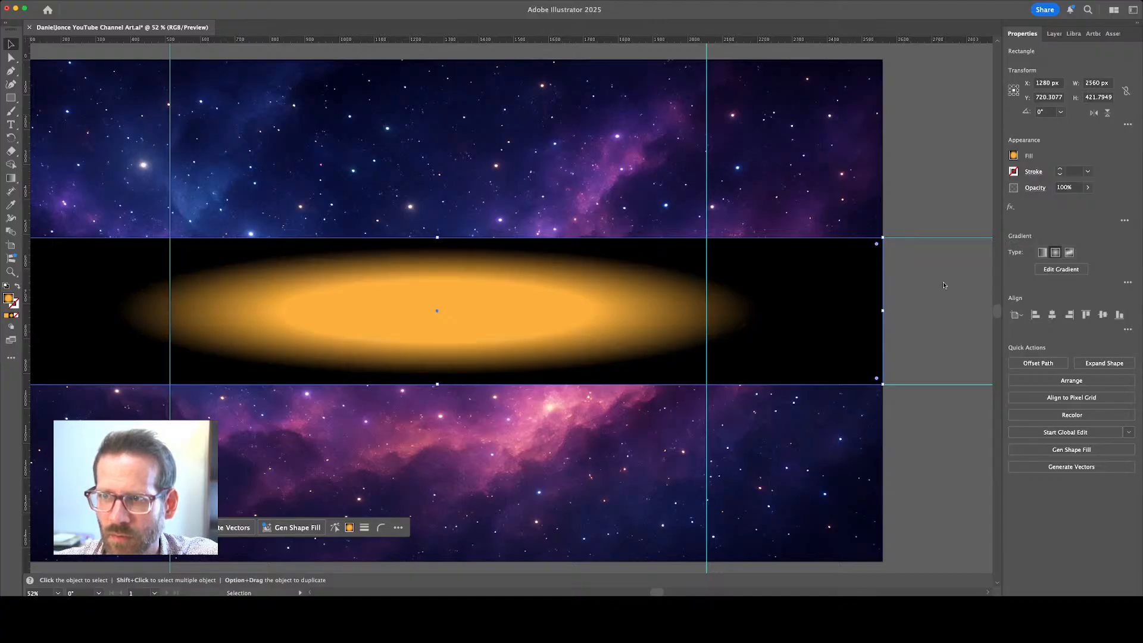
key("super+z")
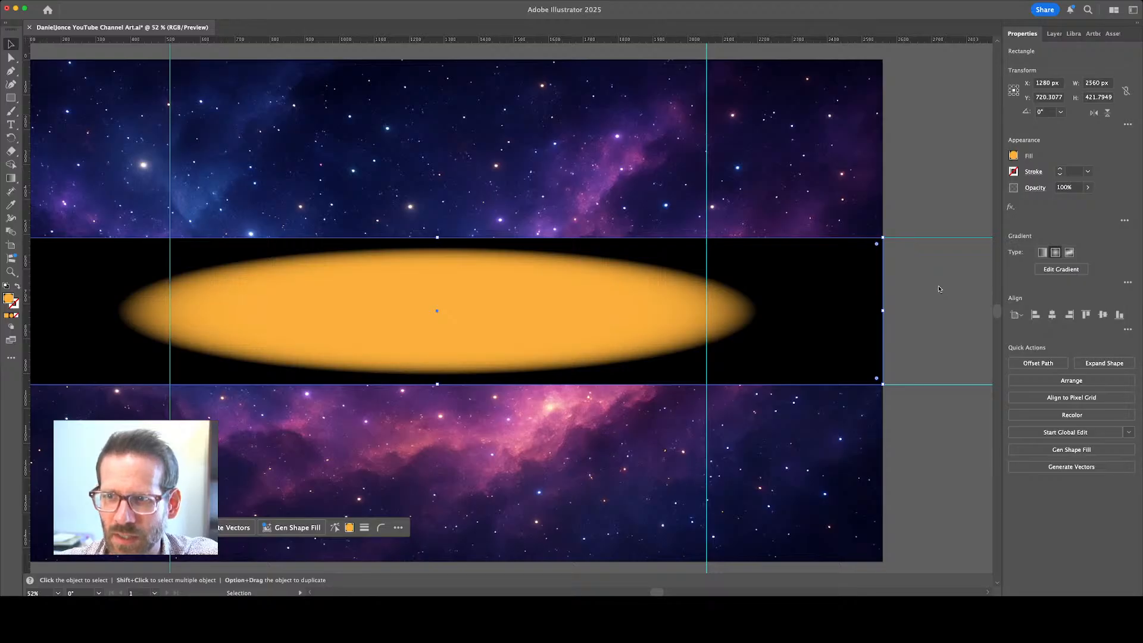
key("super+shift+z")
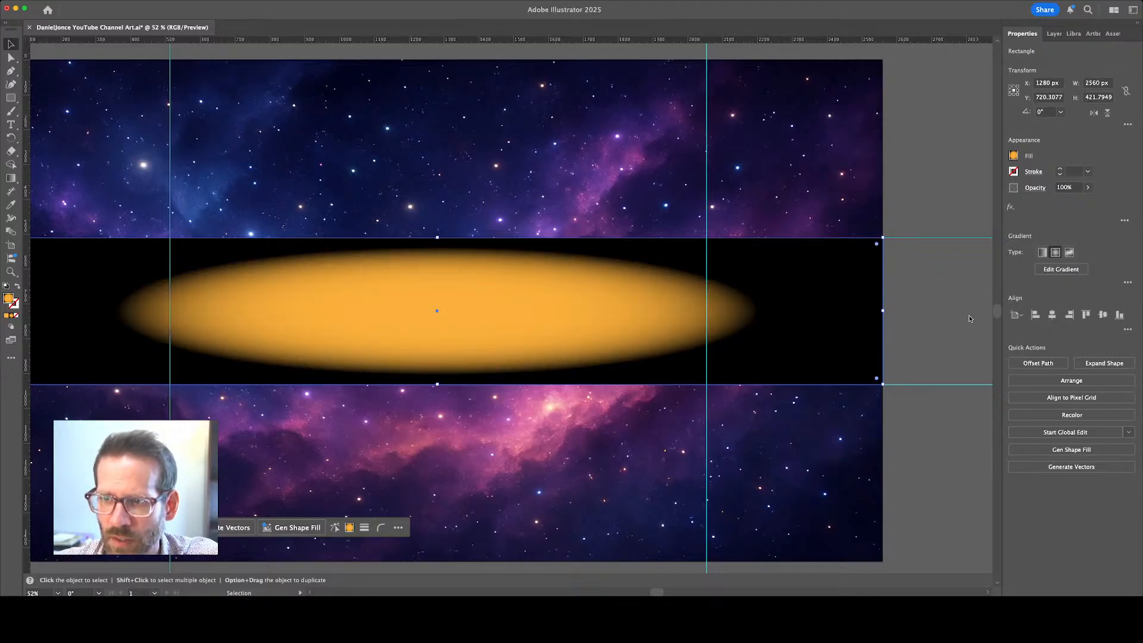
key("super+z")
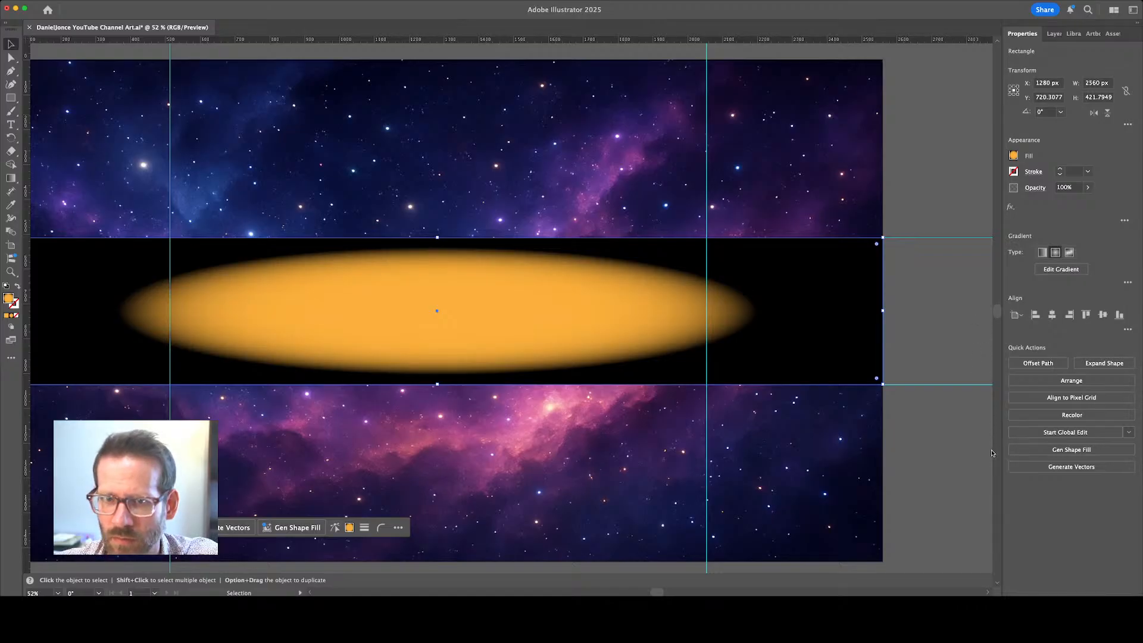
key("super+z")
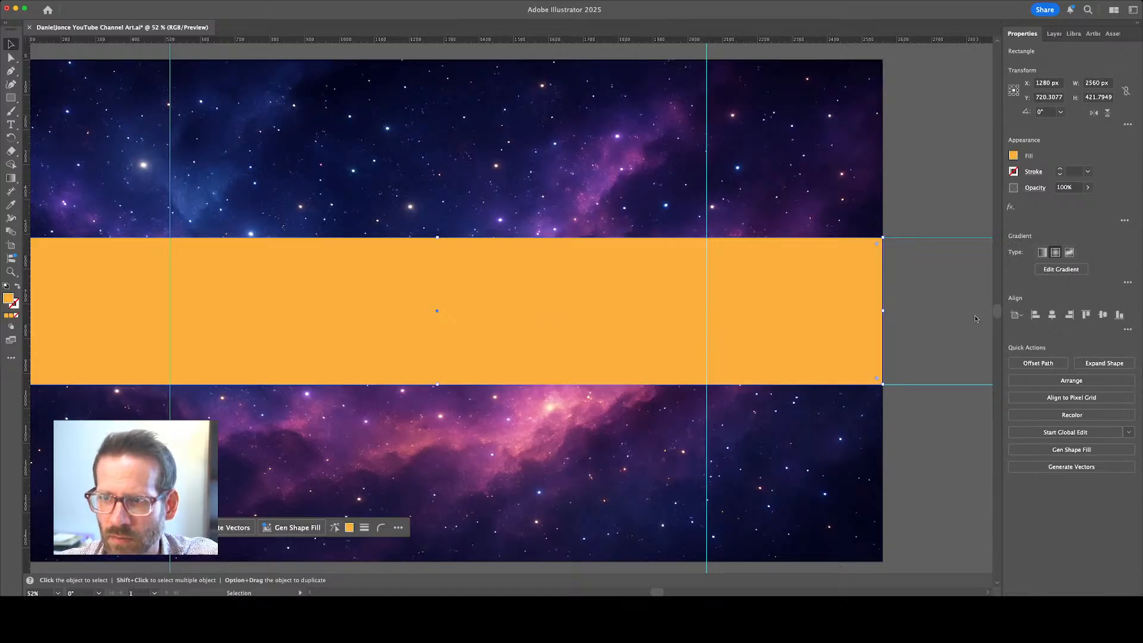
key("super+shift+z")
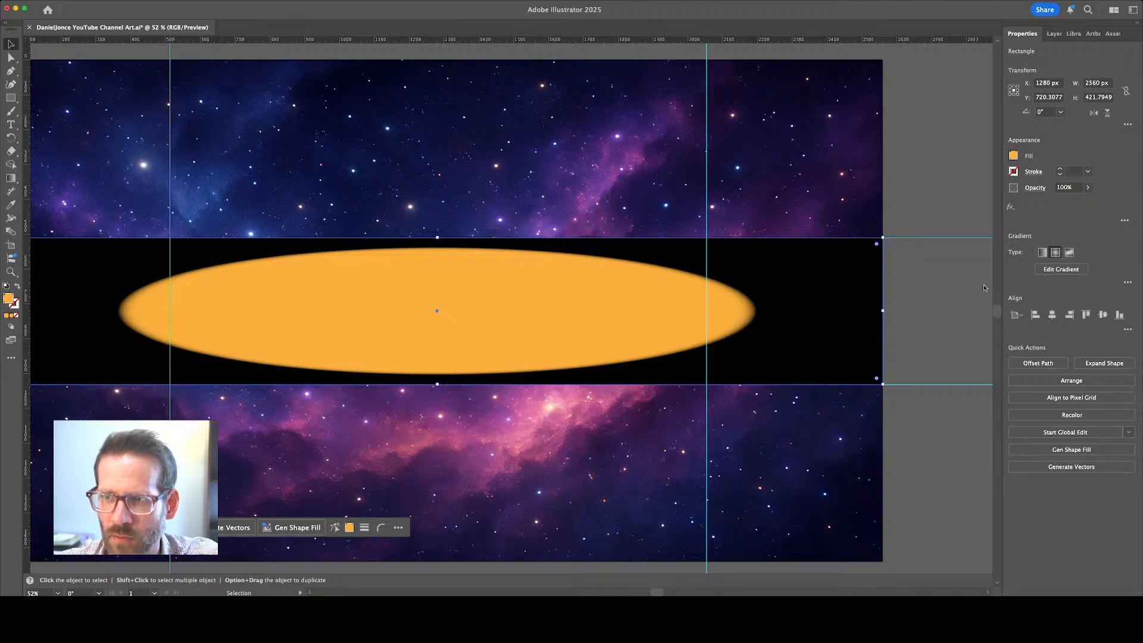
key("super+shift+z")
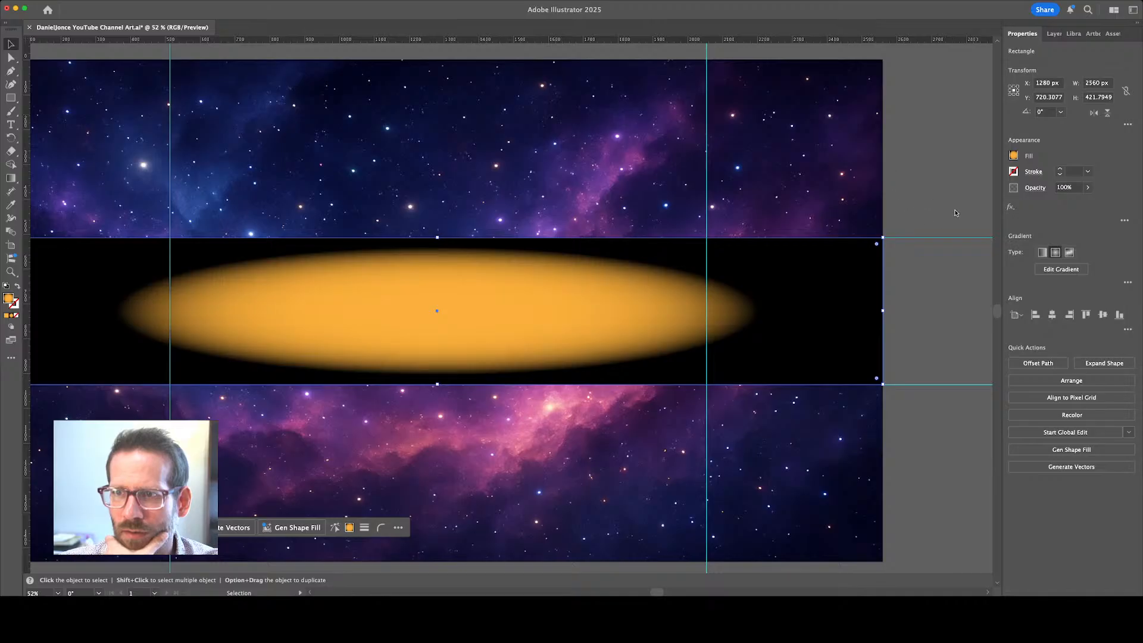
Try to shift the radial gradient's midpoint and outer end farther outward, and undo the change
key("g")
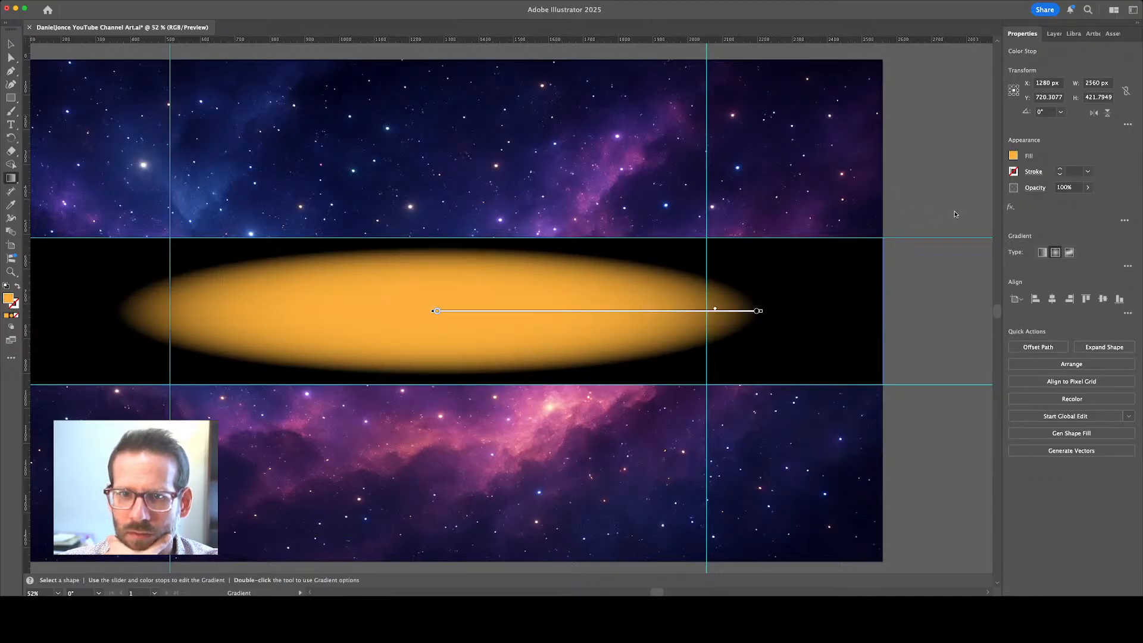
left_click(757, 312)
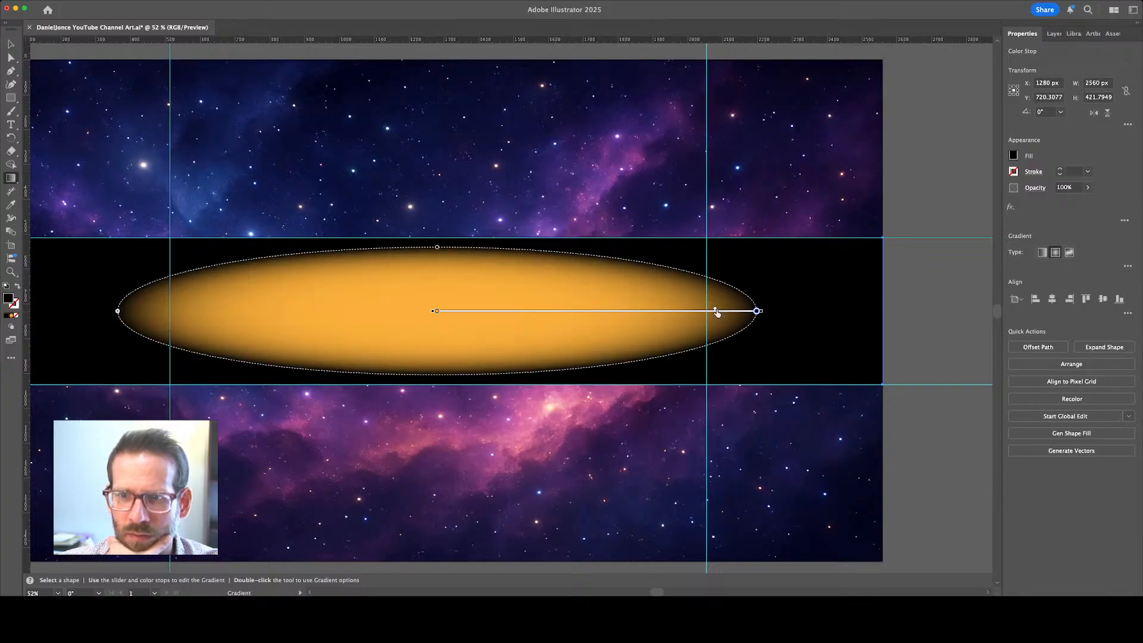
mouse_move(714, 309)
left_mouse_down()
mouse_move(684, 311)
mouse_move(734, 313)
left_mouse_up()
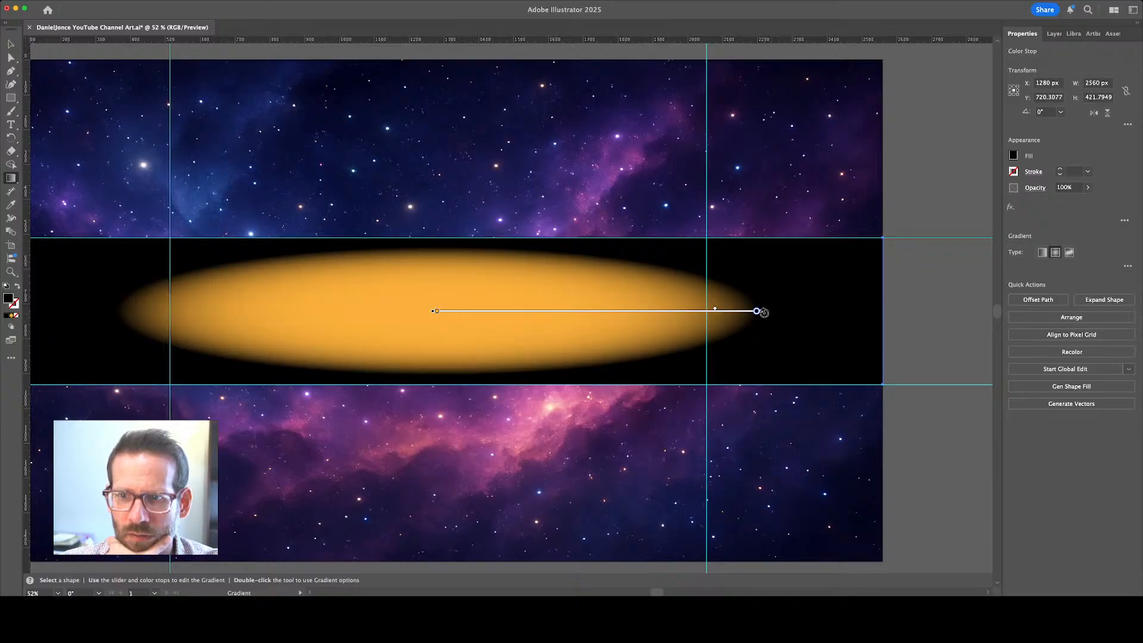
mouse_move(764, 313)
left_mouse_down()
mouse_move(821, 306)
mouse_move(821, 319)
left_mouse_up()
key("super+z")
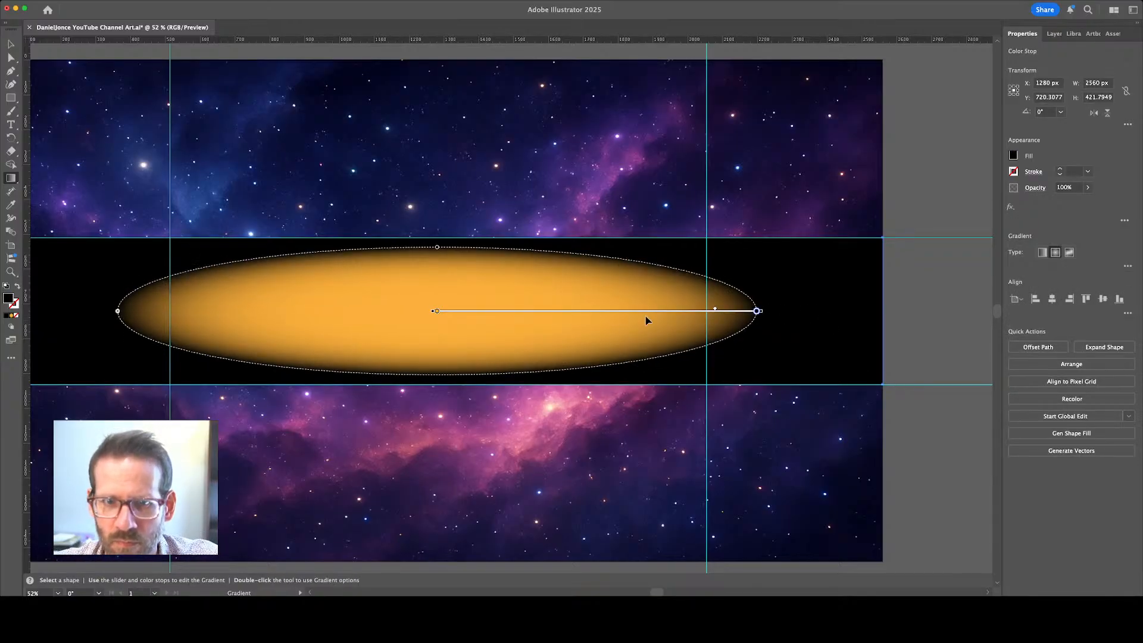
Recolour the gradient's black outer stop by sampling colours from the canvas, ending with the same orange as its centre
left_click(435, 312)
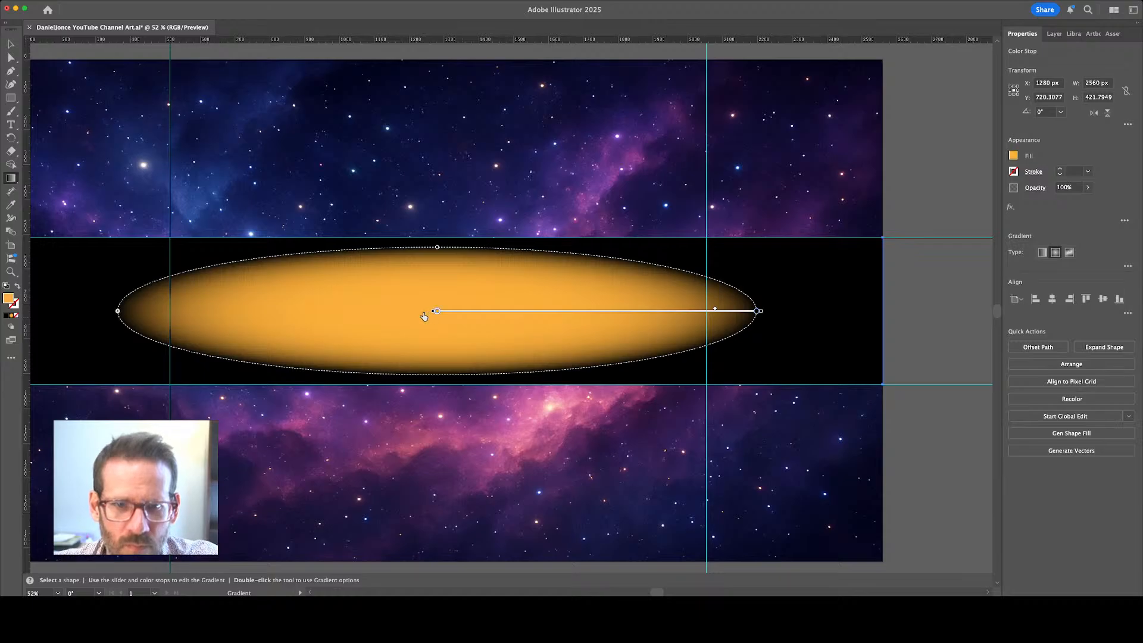
left_click(757, 312)
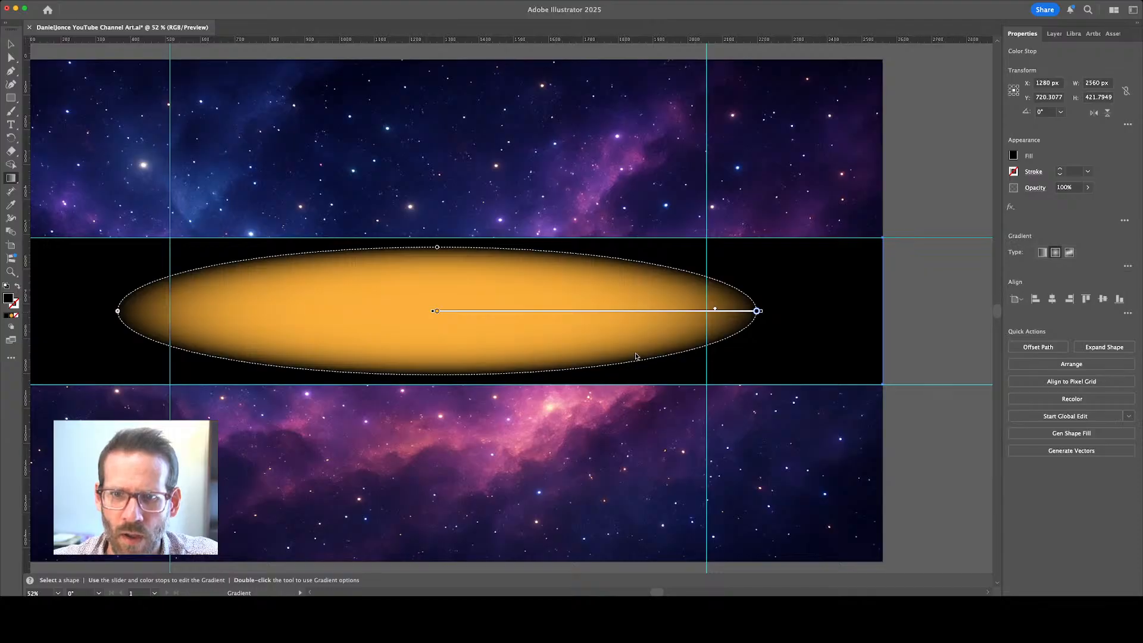
key("i")
left_click(649, 419)
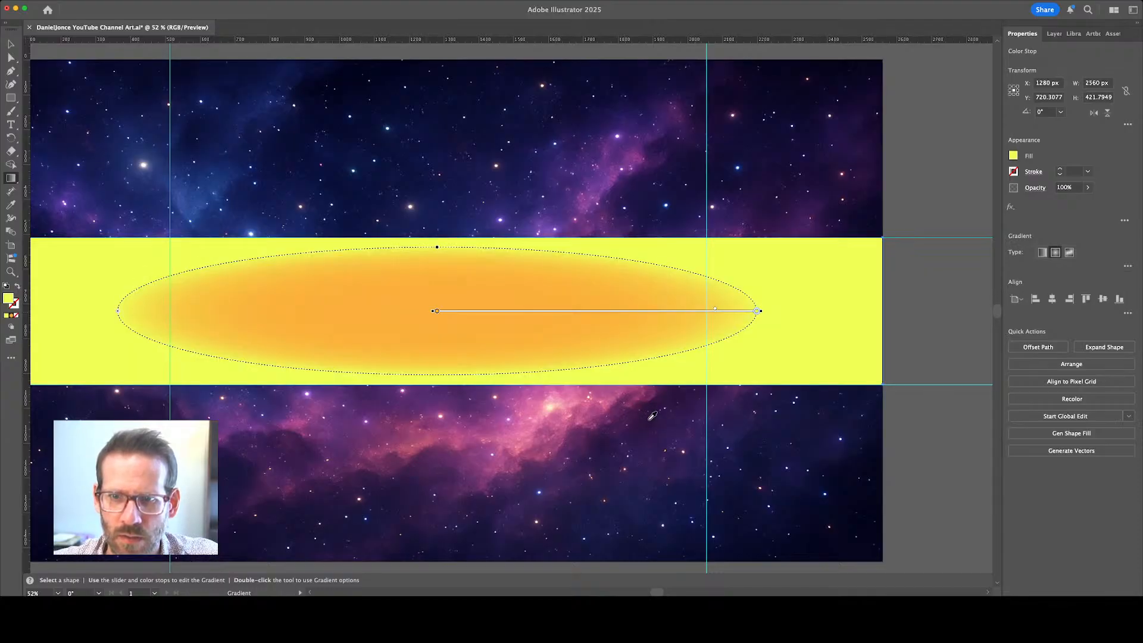
left_click(643, 420)
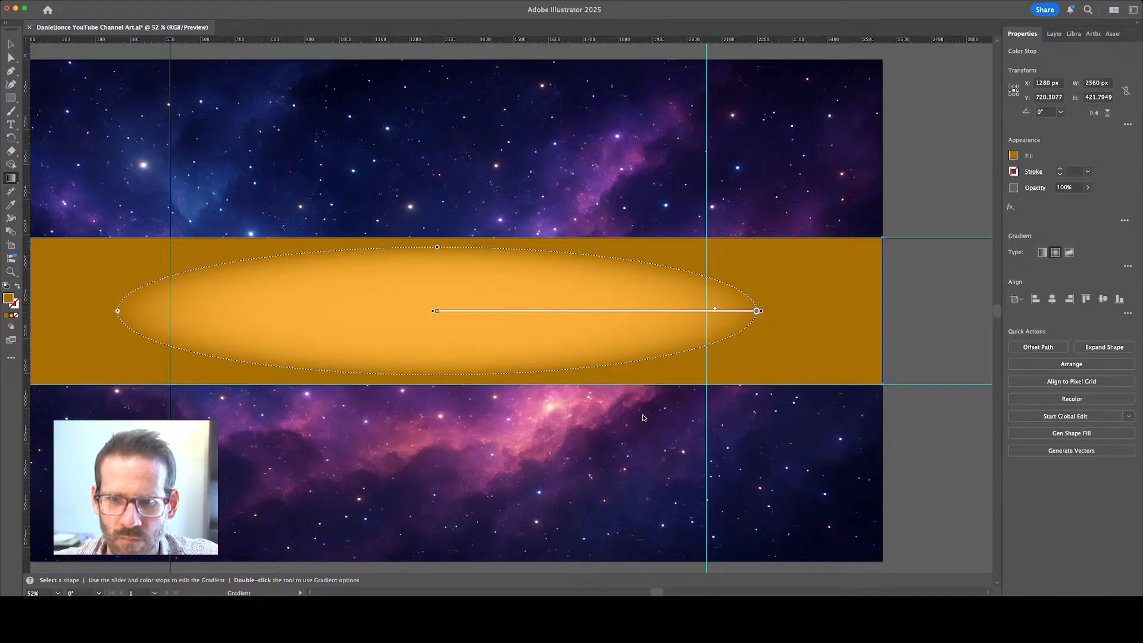
key("i")
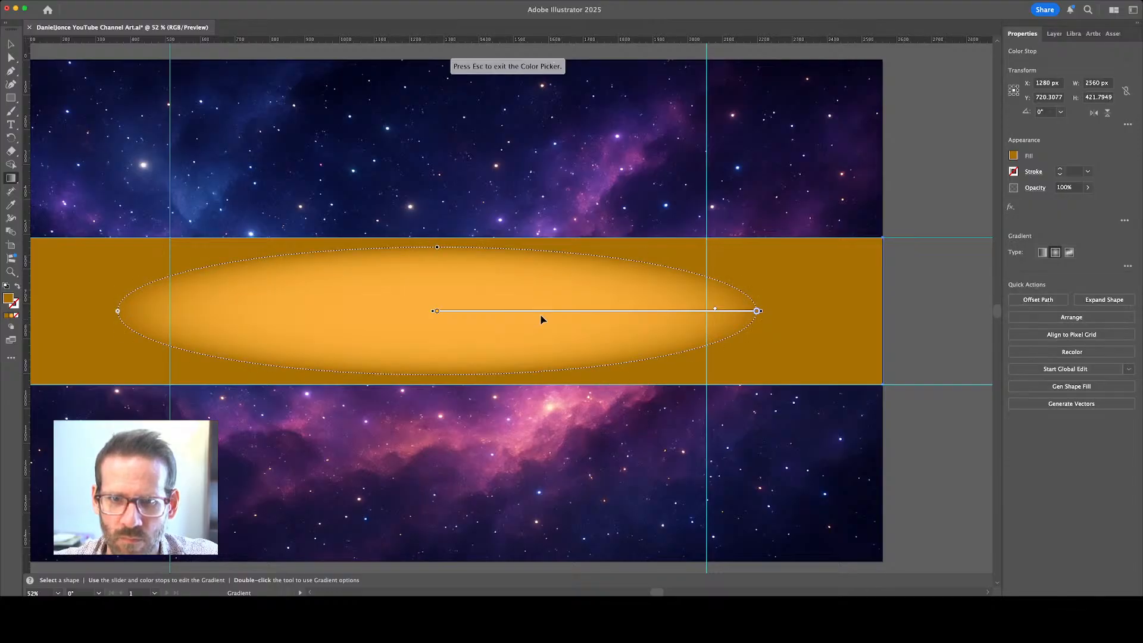
left_click(485, 289)
key("Escape")
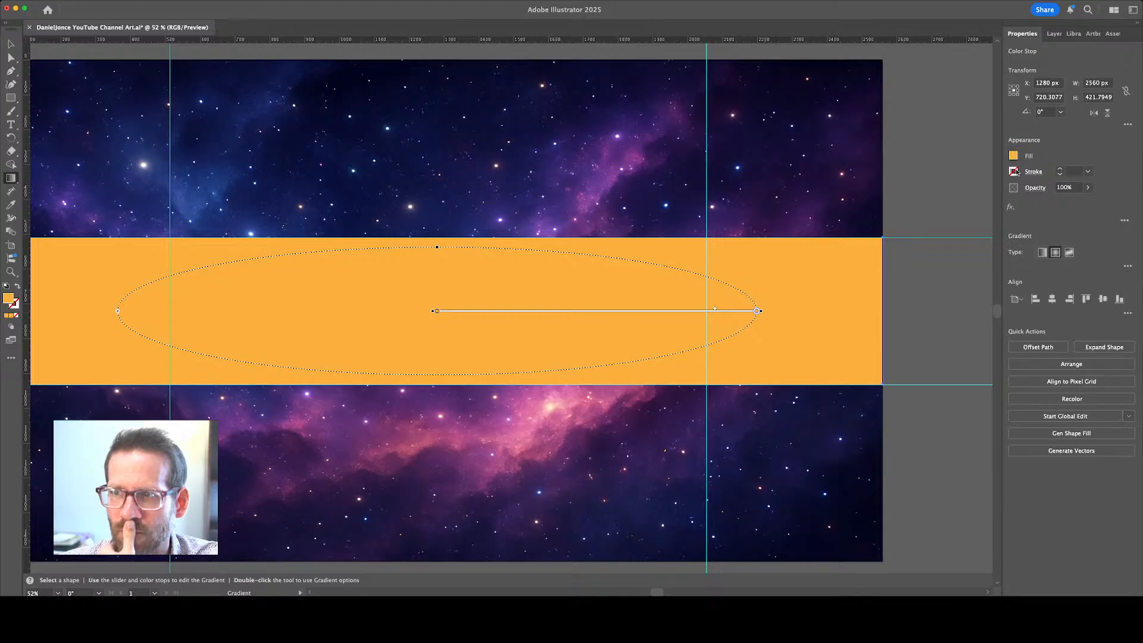
Try an olive-yellow colour on the gradient's outer stop, and undo it back to orange
left_click(1013, 157)
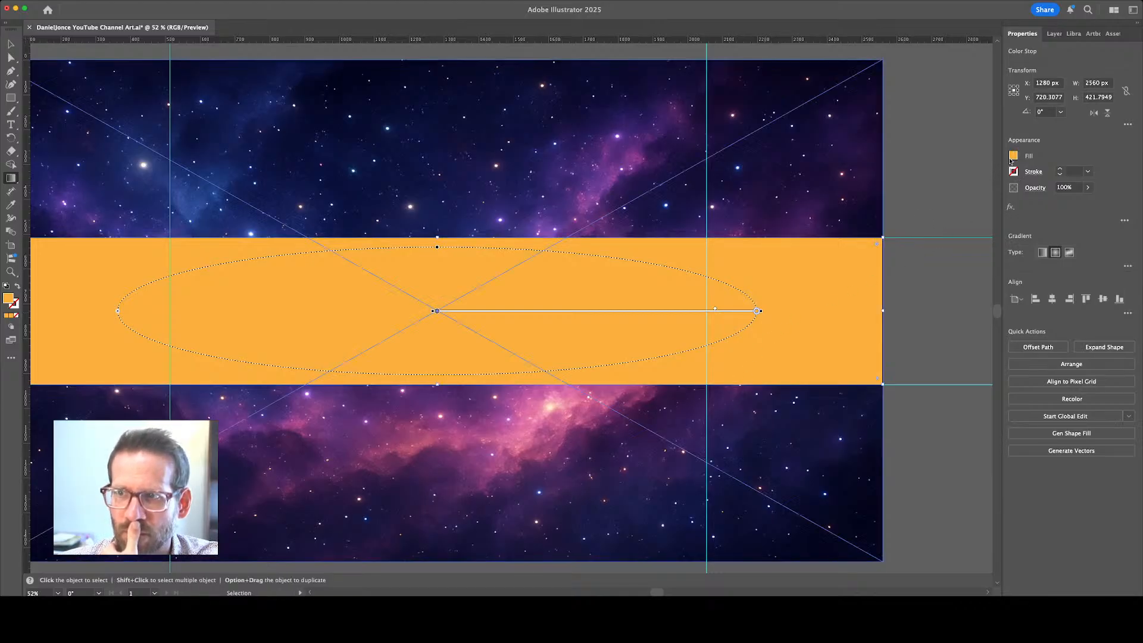
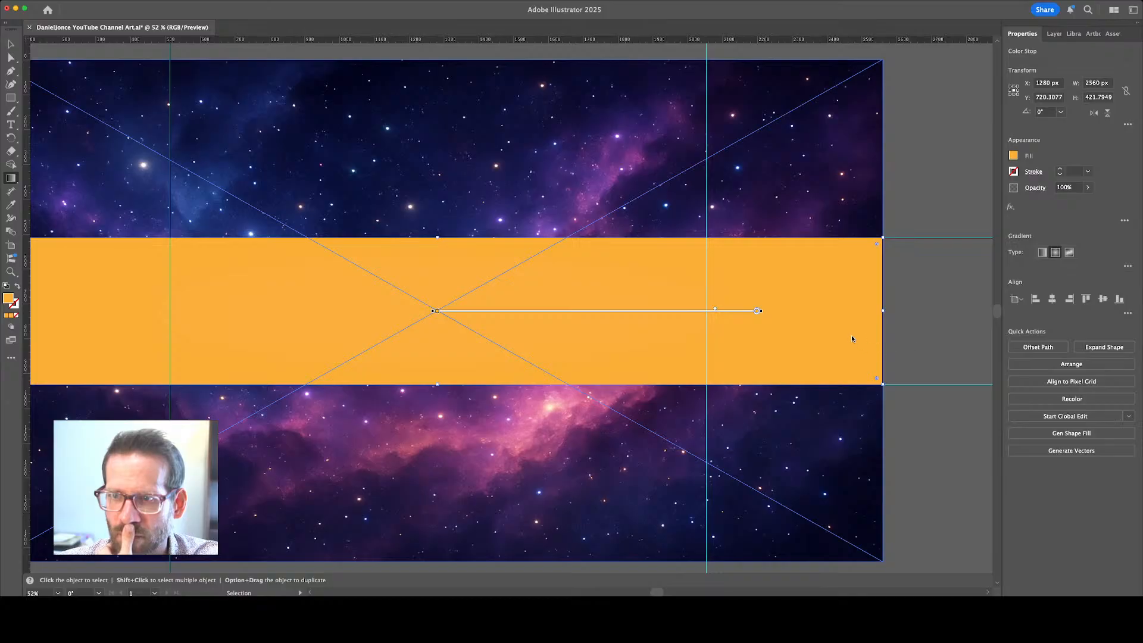
left_click(950, 318)
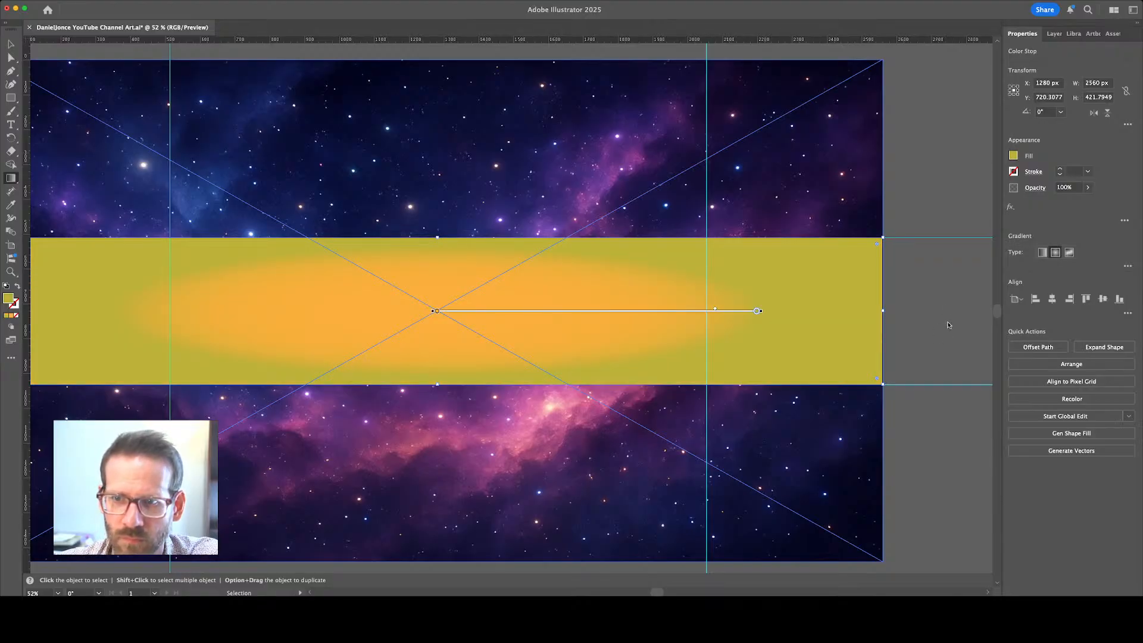
key("super+z")
key("super+z")
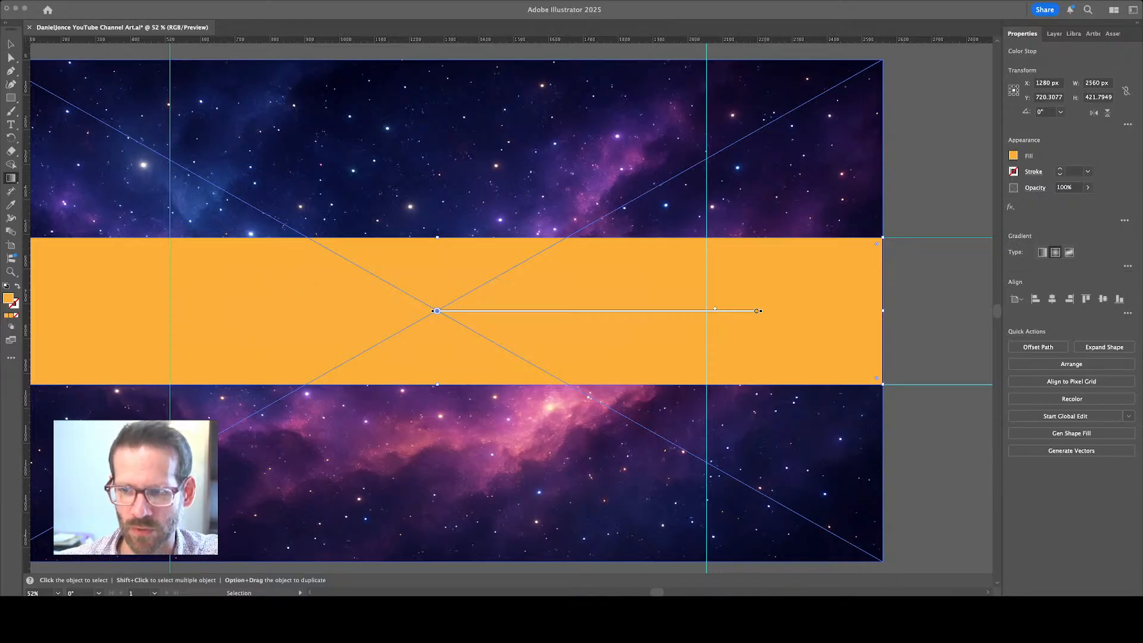
key("super+Tab")
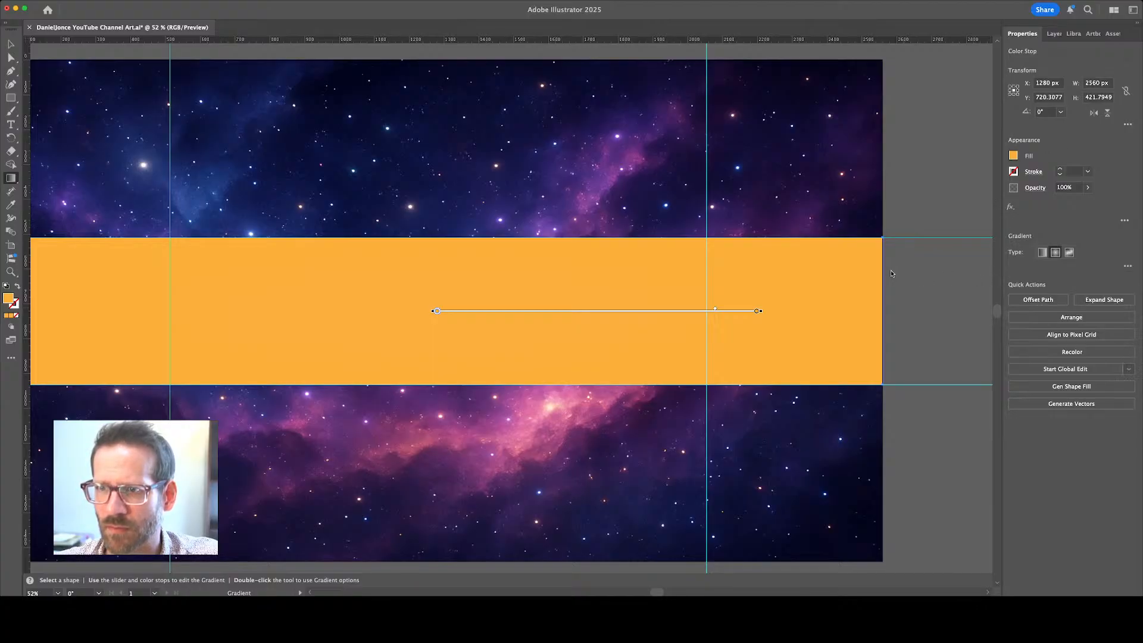
left_click(894, 291)
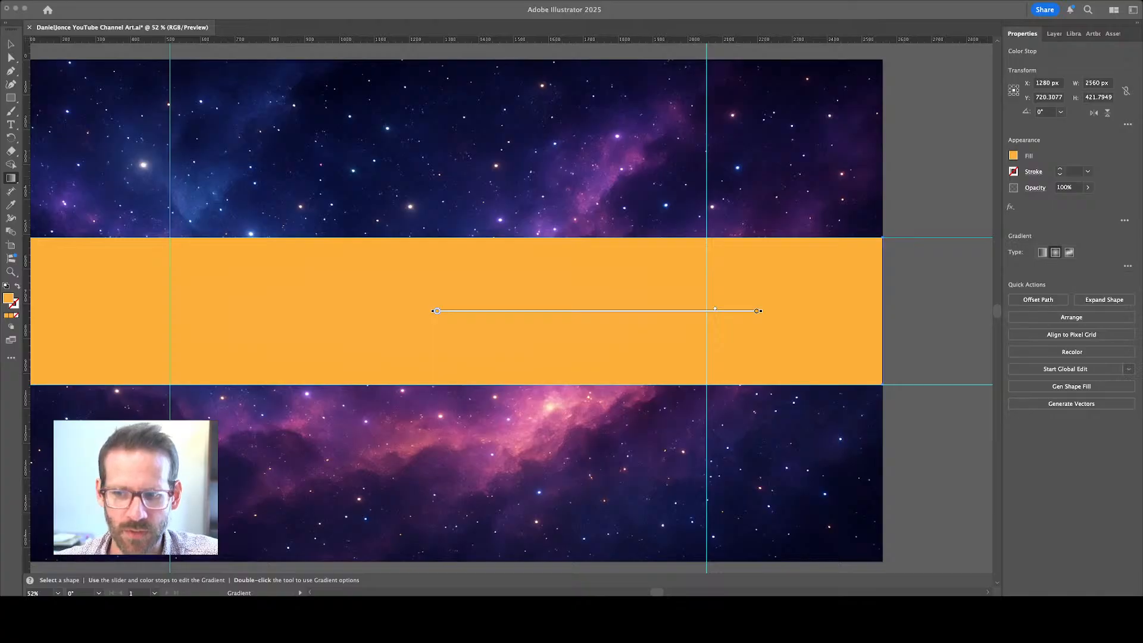
key("super+Tab")
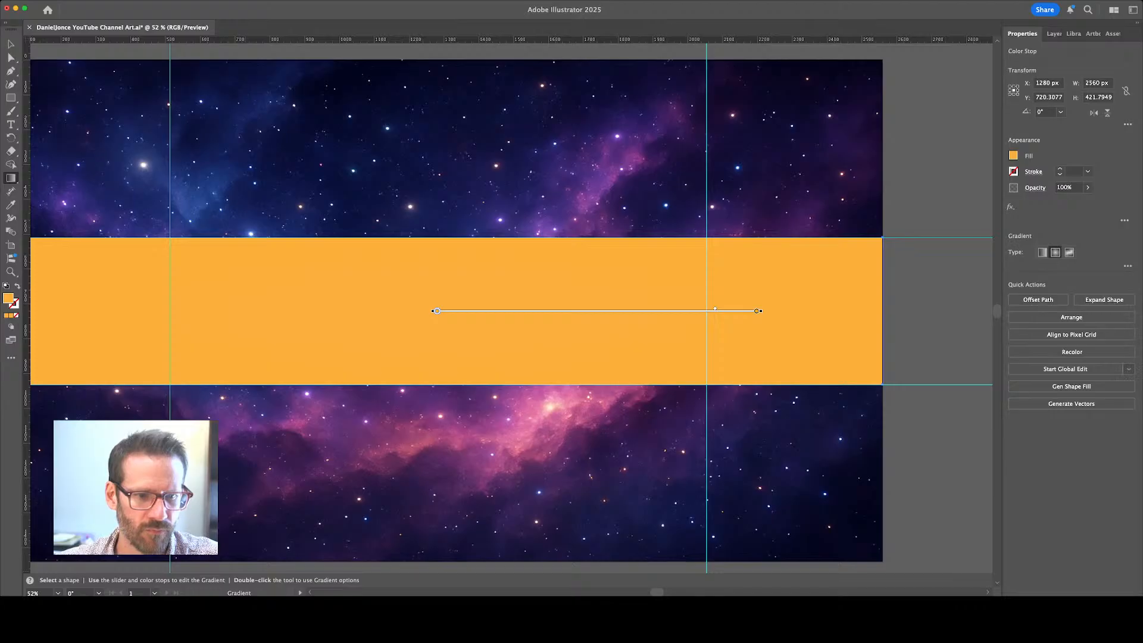
key("super+Tab")
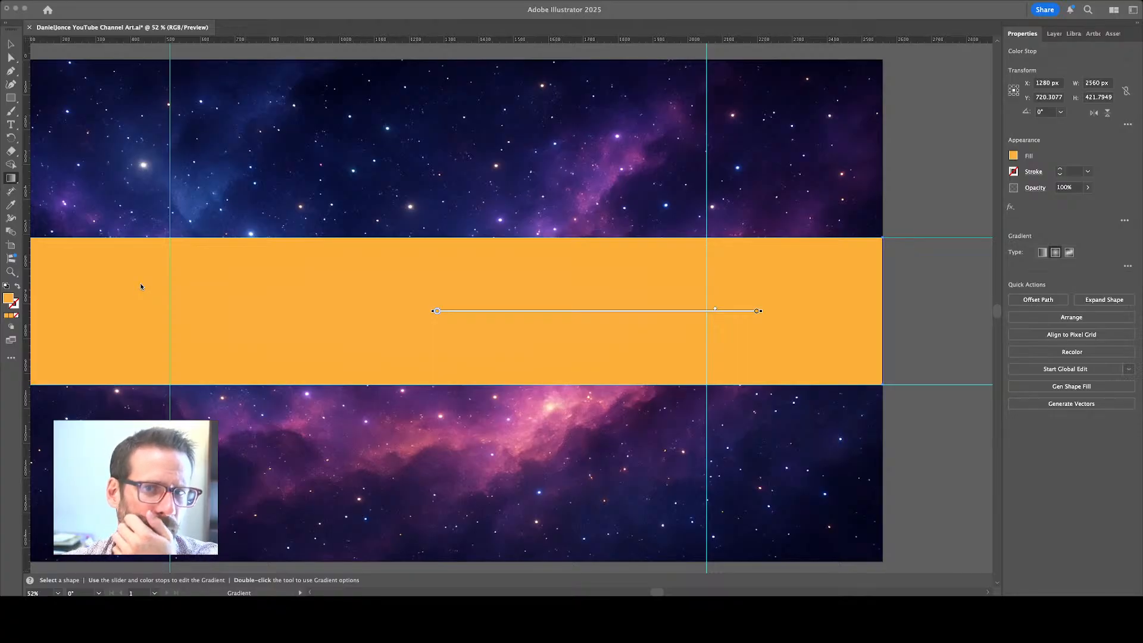
left_click(616, 2)
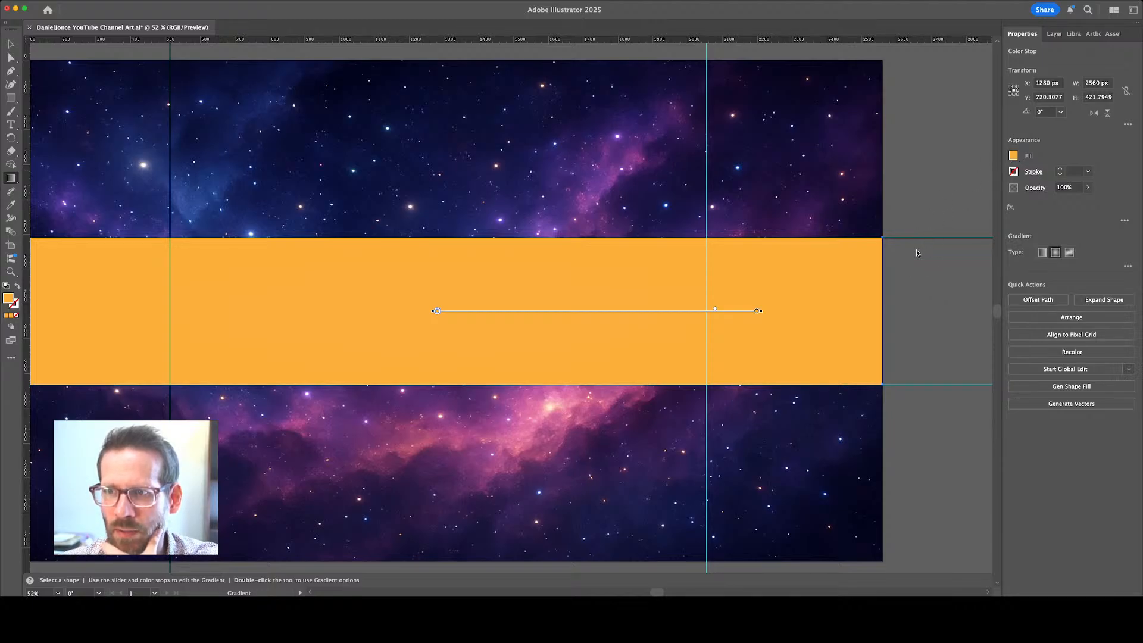
Try a white centre stop on the band's radial gradient, and return it to orange
key("super+z")
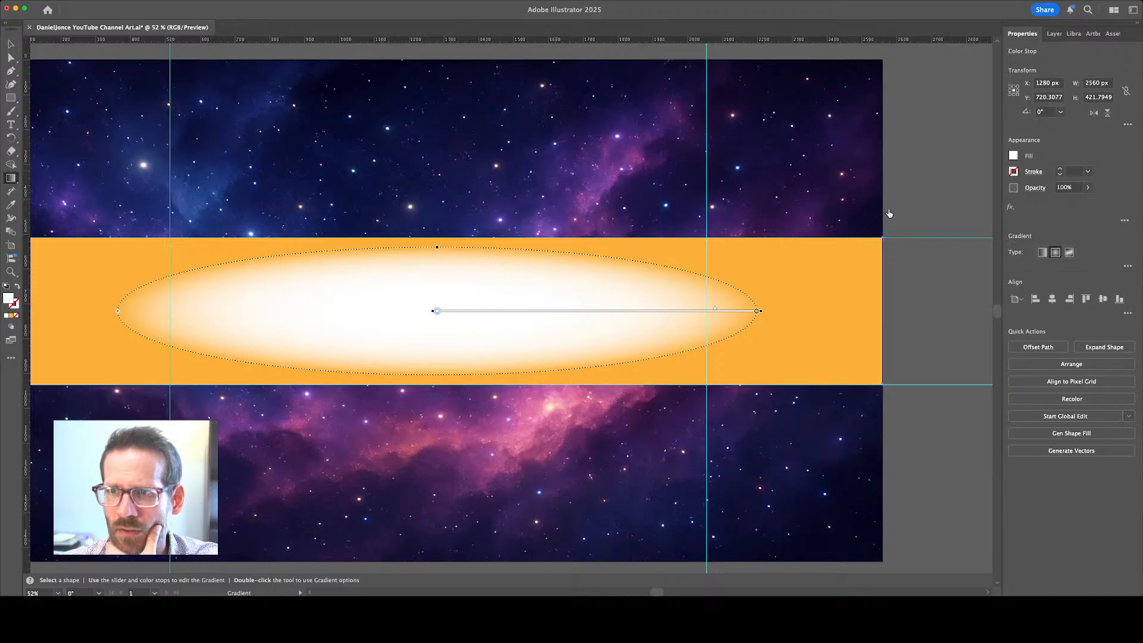
key("super+z")
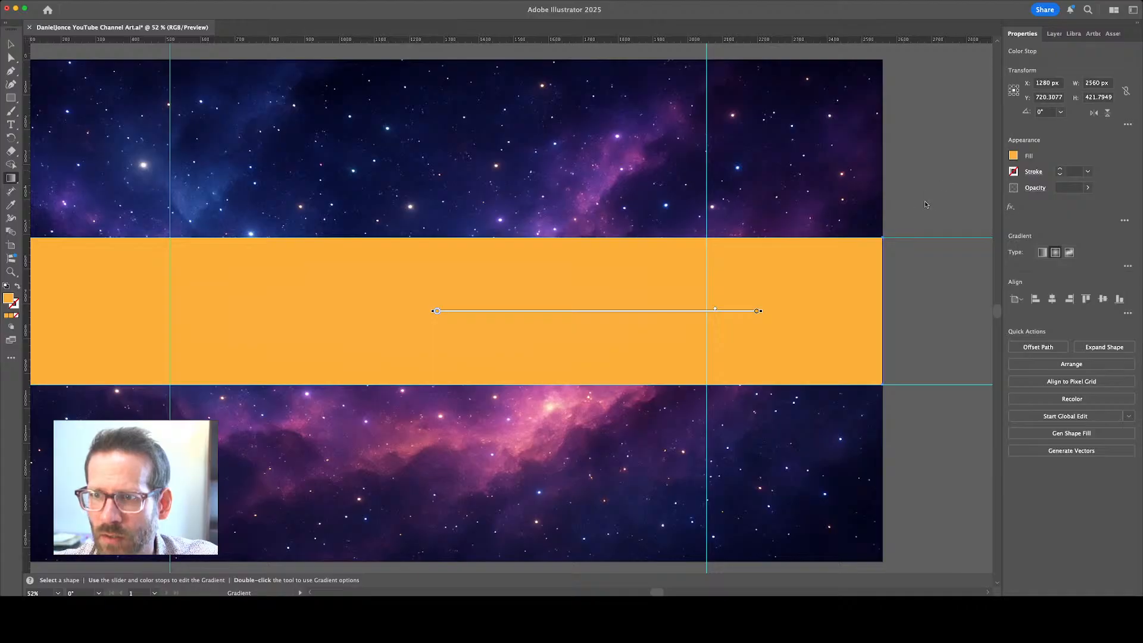
Redraw the band's radial gradient along a shallow diagonal, and open the orange rectangle in isolation mode
left_click(751, 279)
left_click(10, 44)
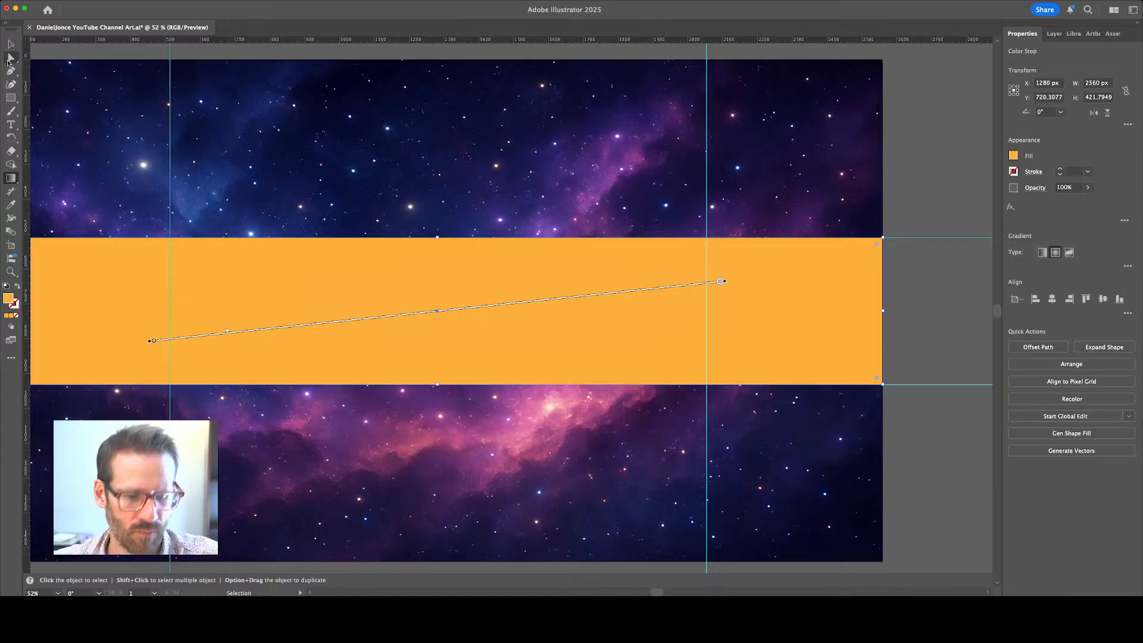
left_click(9, 60)
left_click(11, 45)
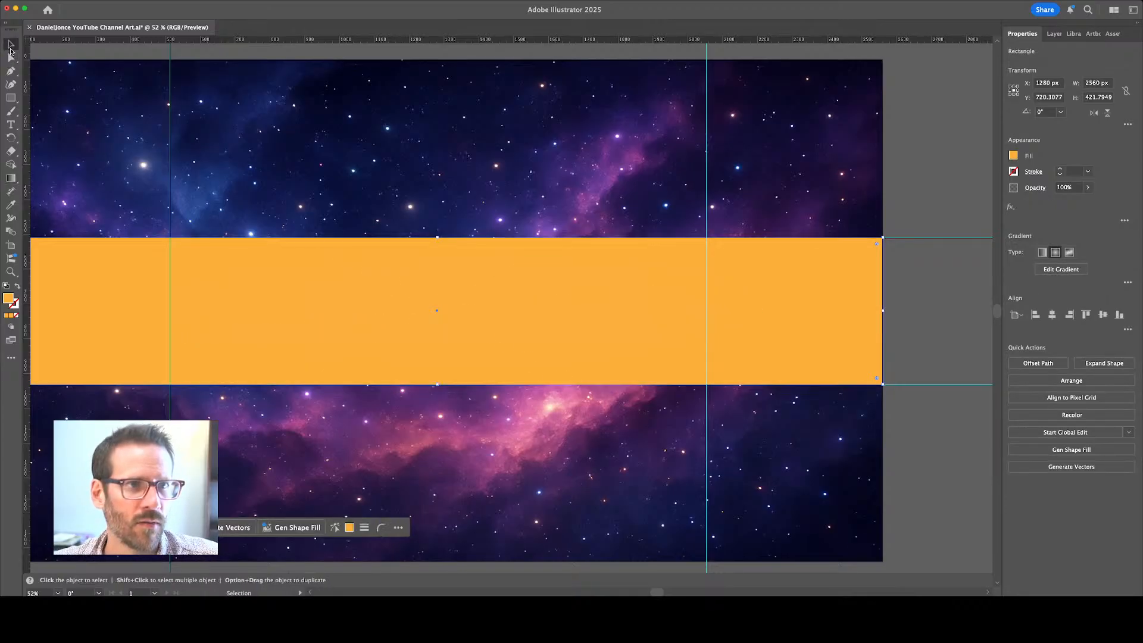
double_click(643, 309)
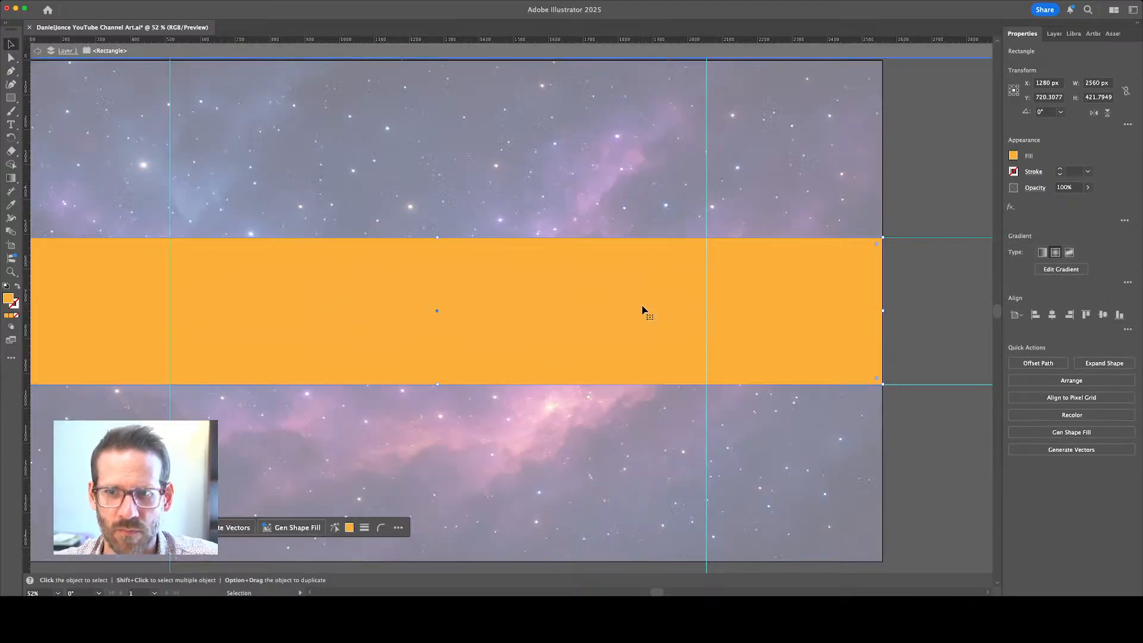
Leave isolation mode and select the orange band in the full artwork
left_click(969, 447)
left_click(839, 331)
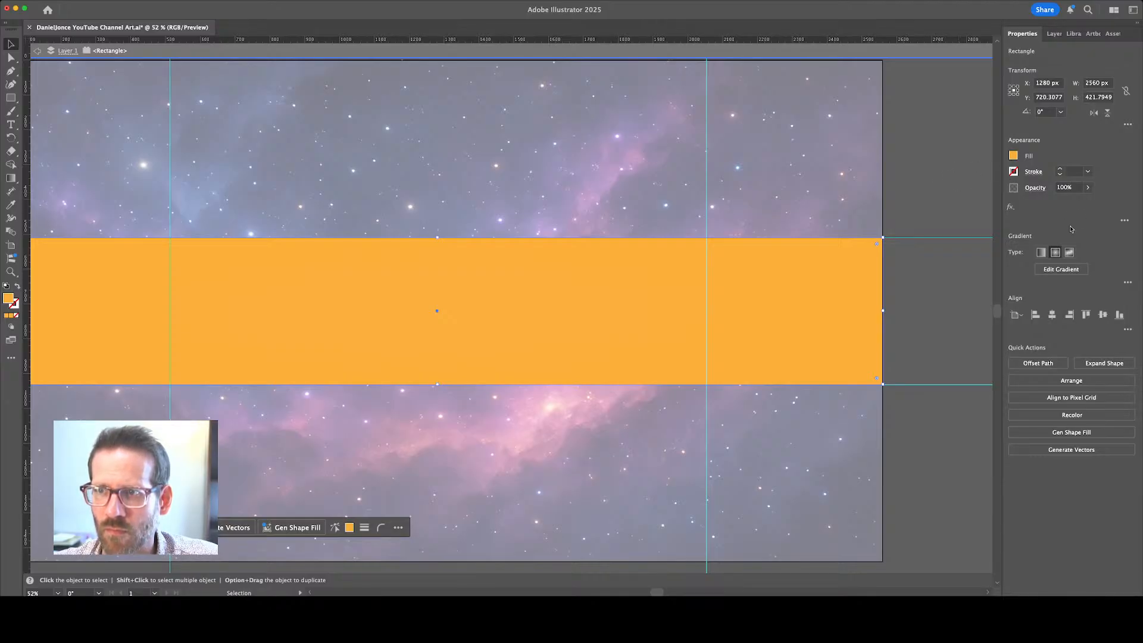
left_click(53, 135)
double_click(54, 136)
left_click(157, 284)
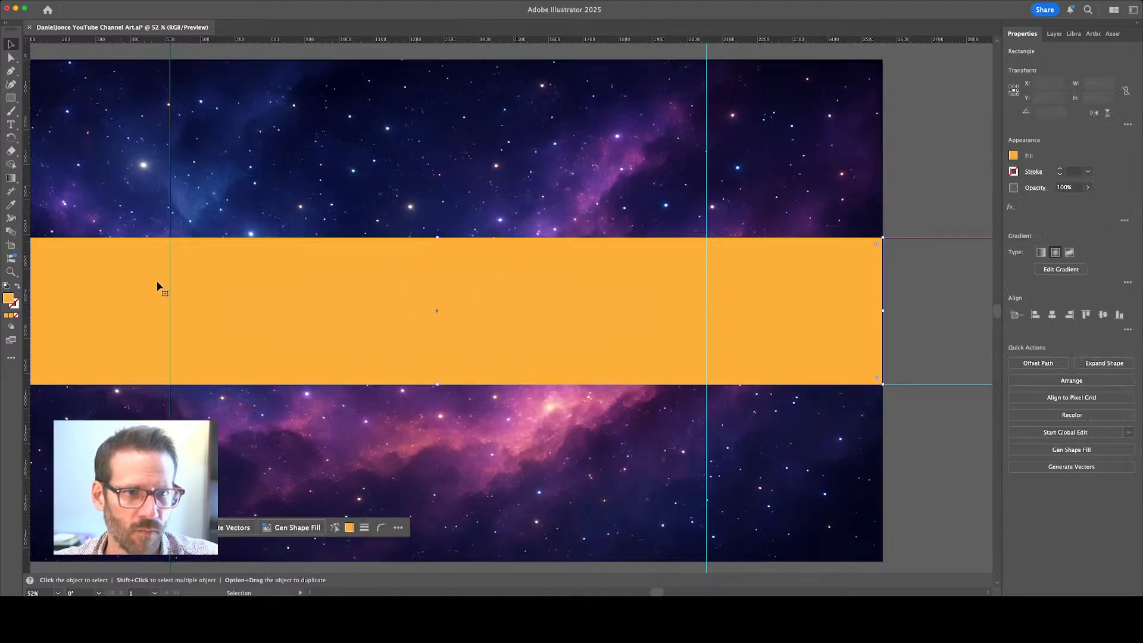
Try to drag the orange band from its middle with the Direct Selection tool, and undo it
key("a")
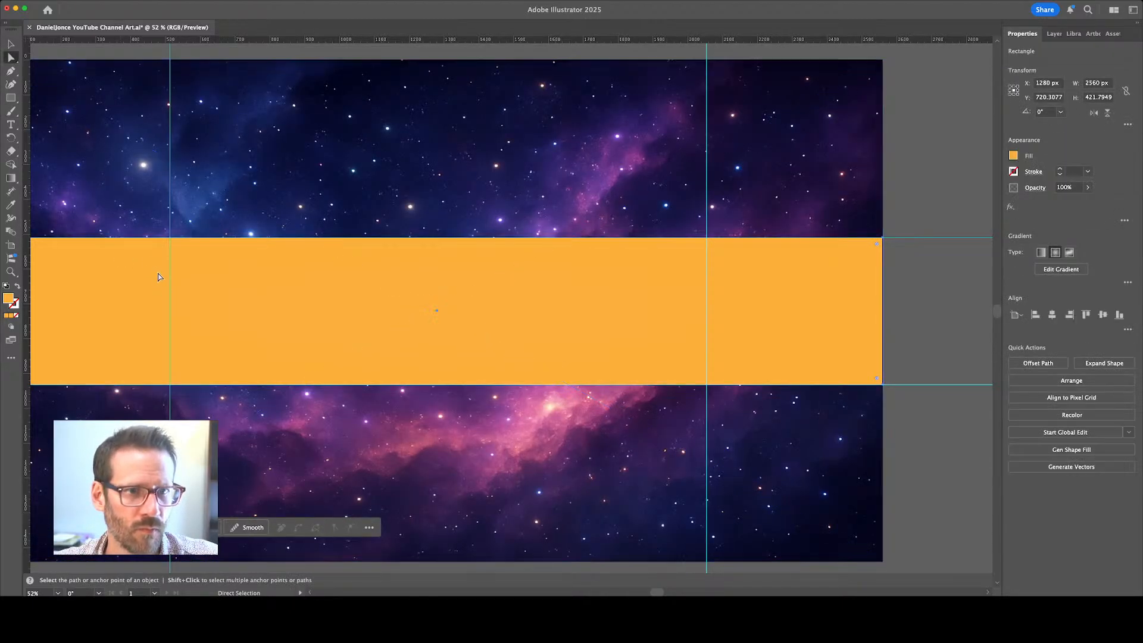
left_click_drag(454, 321, 436, 359)
key("super+z")
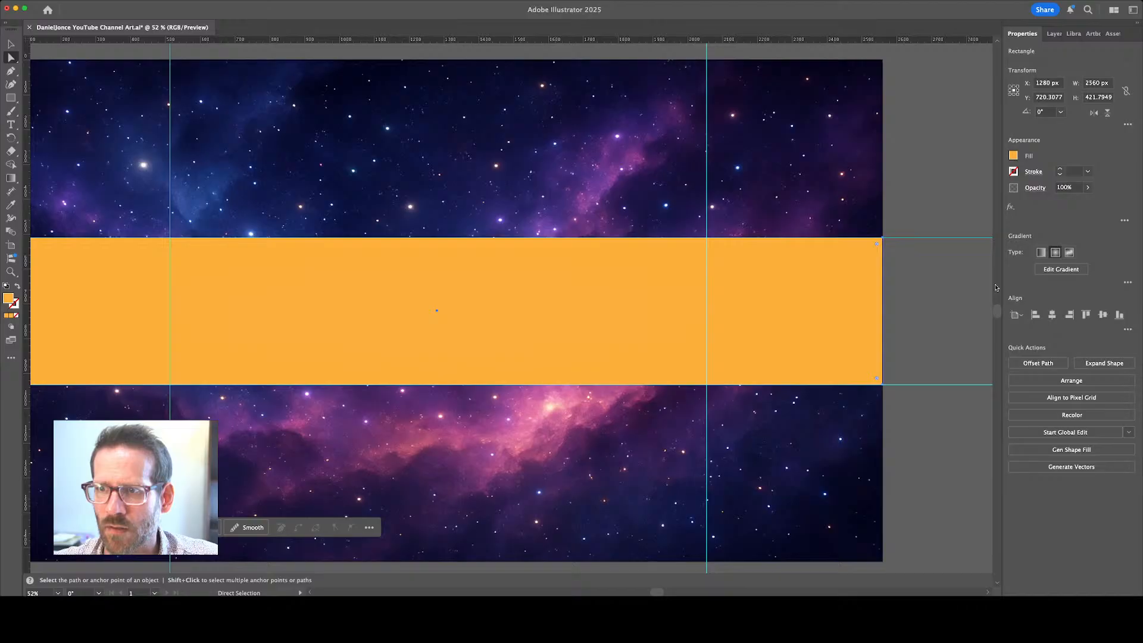
Try a radial gradient and a solid orange fill on the band, and undo its colour changes back to plain white
key("period")
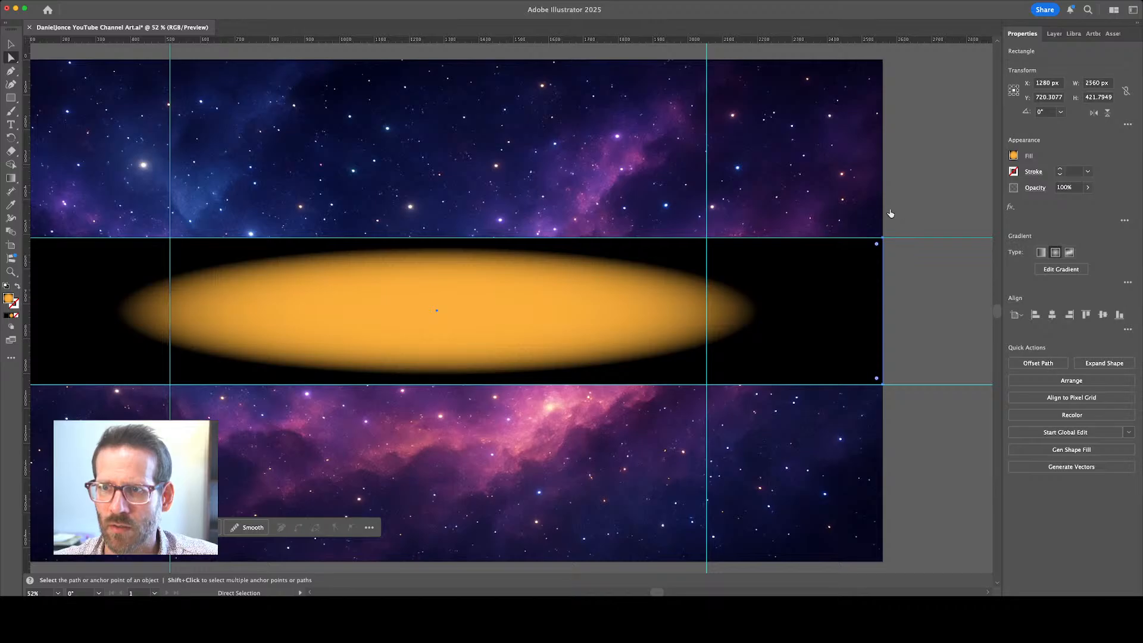
key("comma")
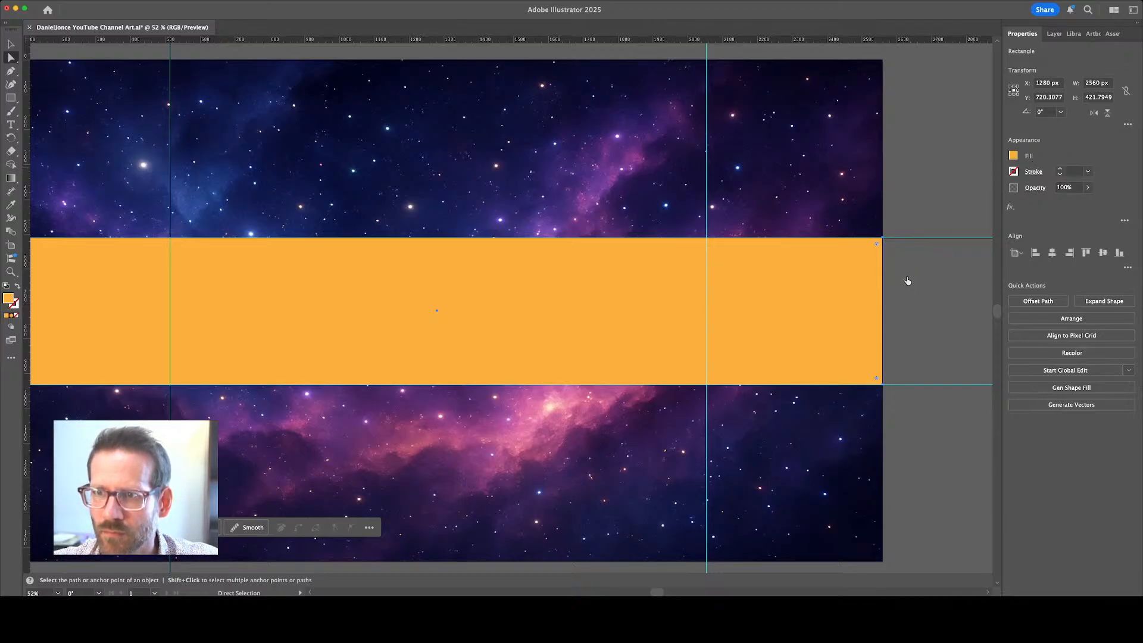
key("super+z")
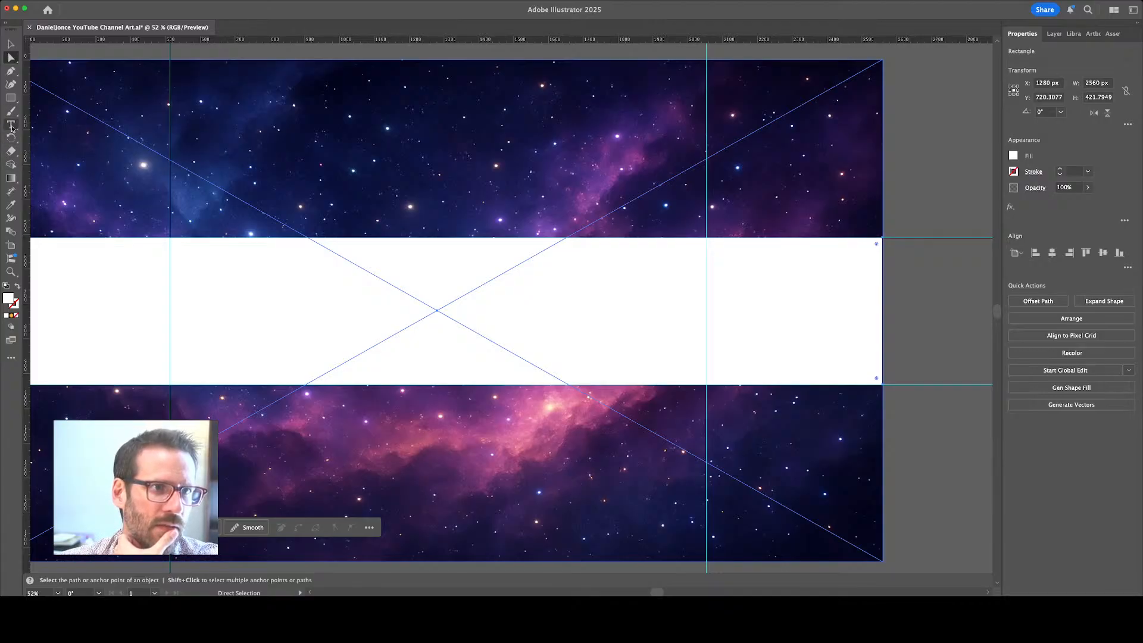
Draw a circle about 237 px in diameter near the middle of the white band
left_click(10, 101)
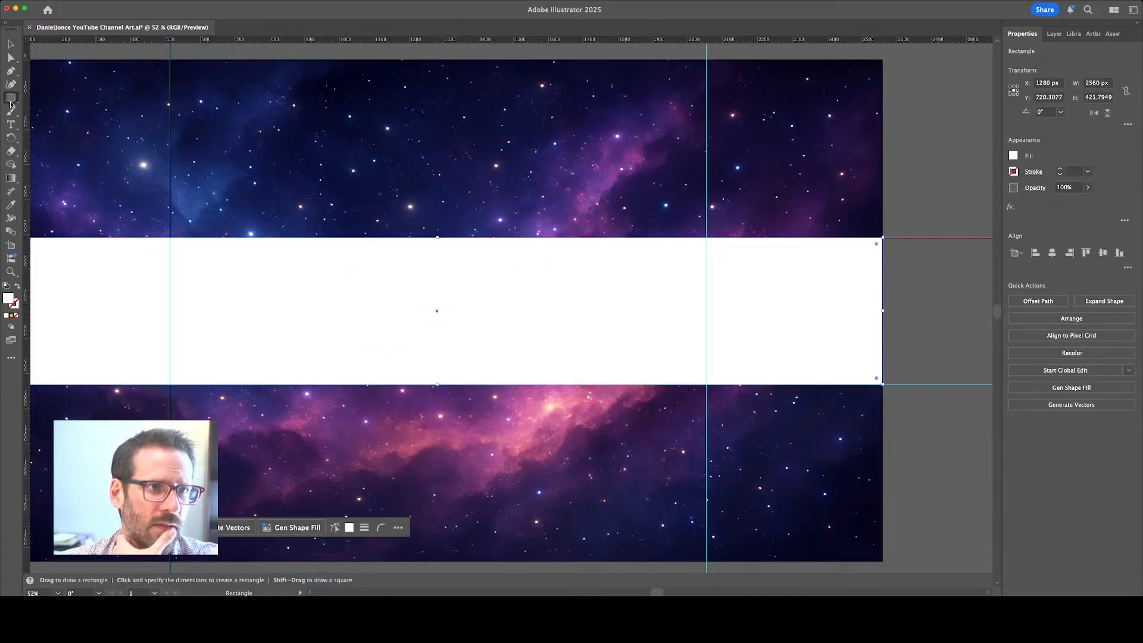
key("l")
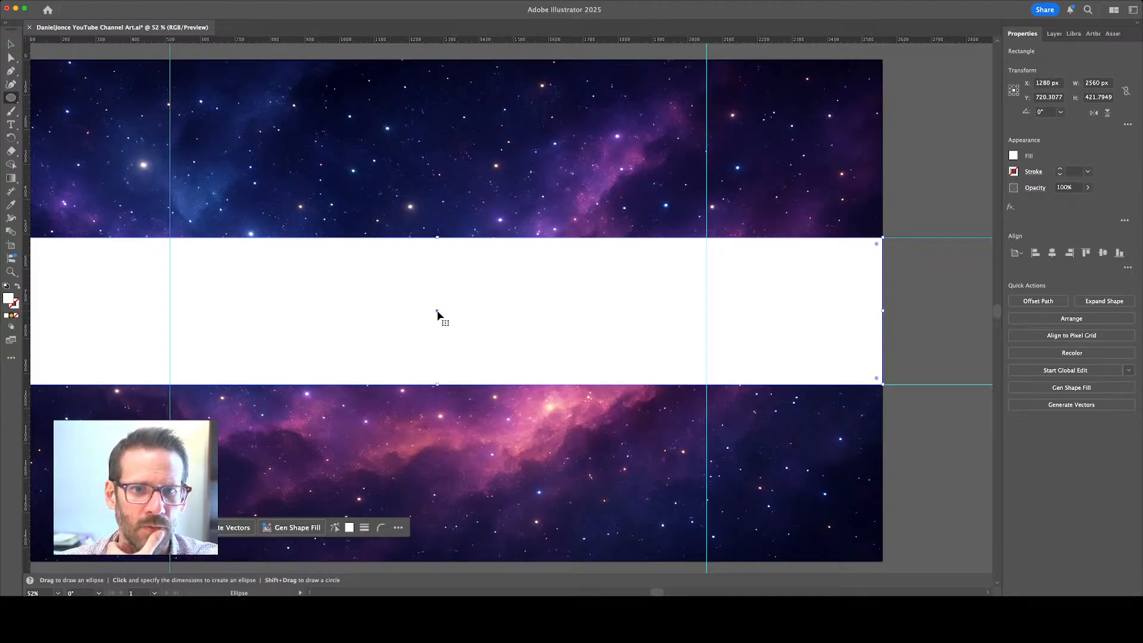
left_click_drag(438, 315, 444, 323)
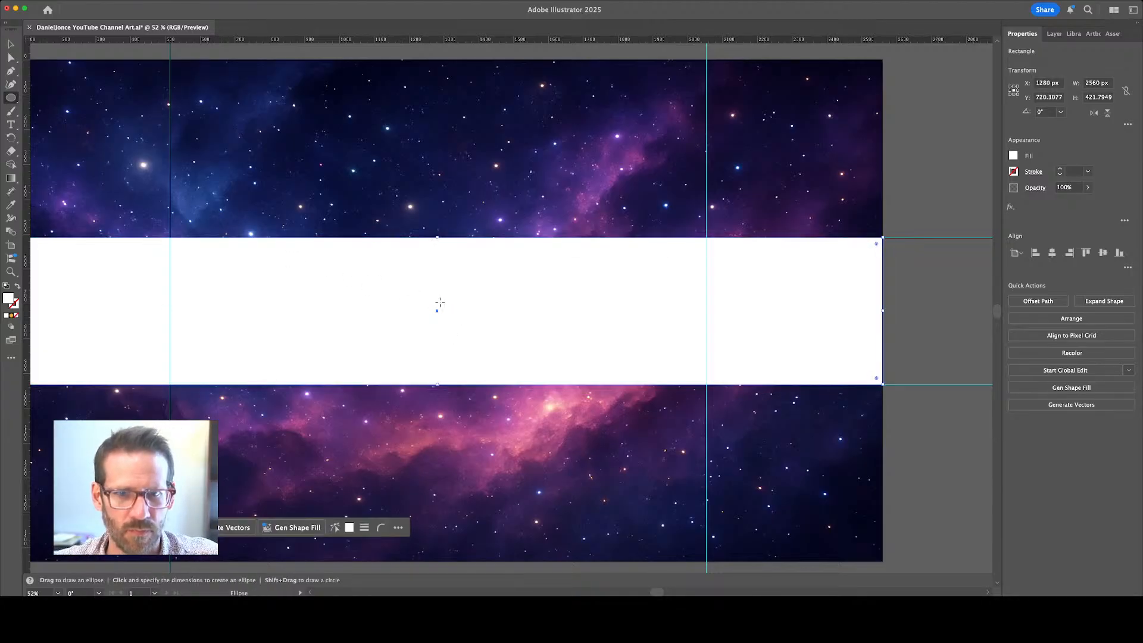
left_click_drag(394, 274, 476, 357)
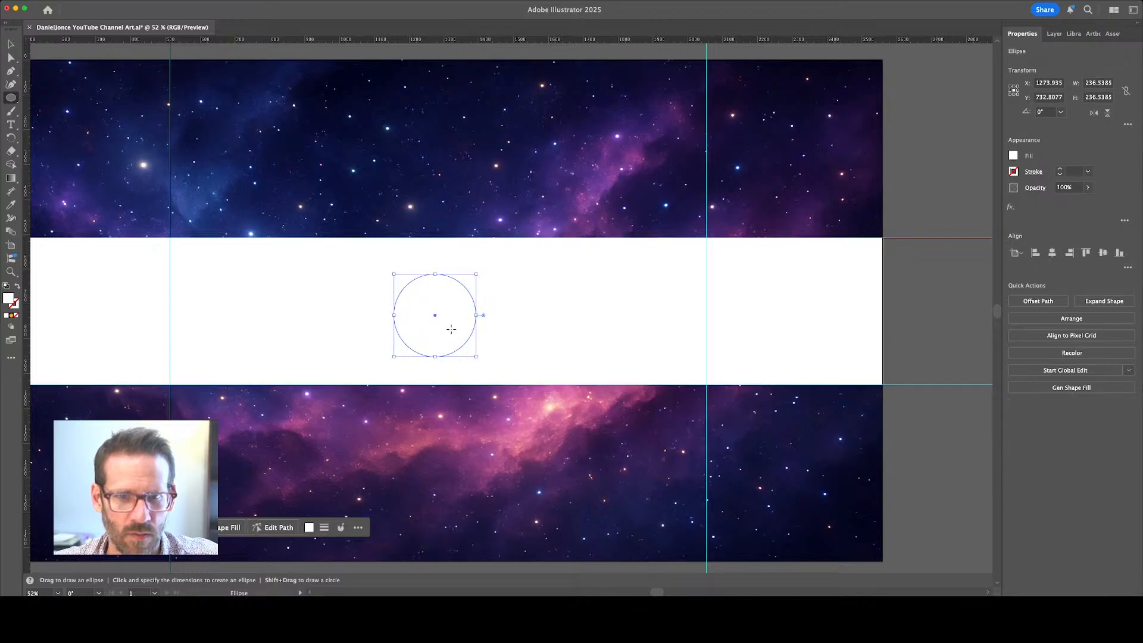
Move the circle onto the exact centre of the white band, at X 1280 px and Y about 720.3 px
left_click(11, 43)
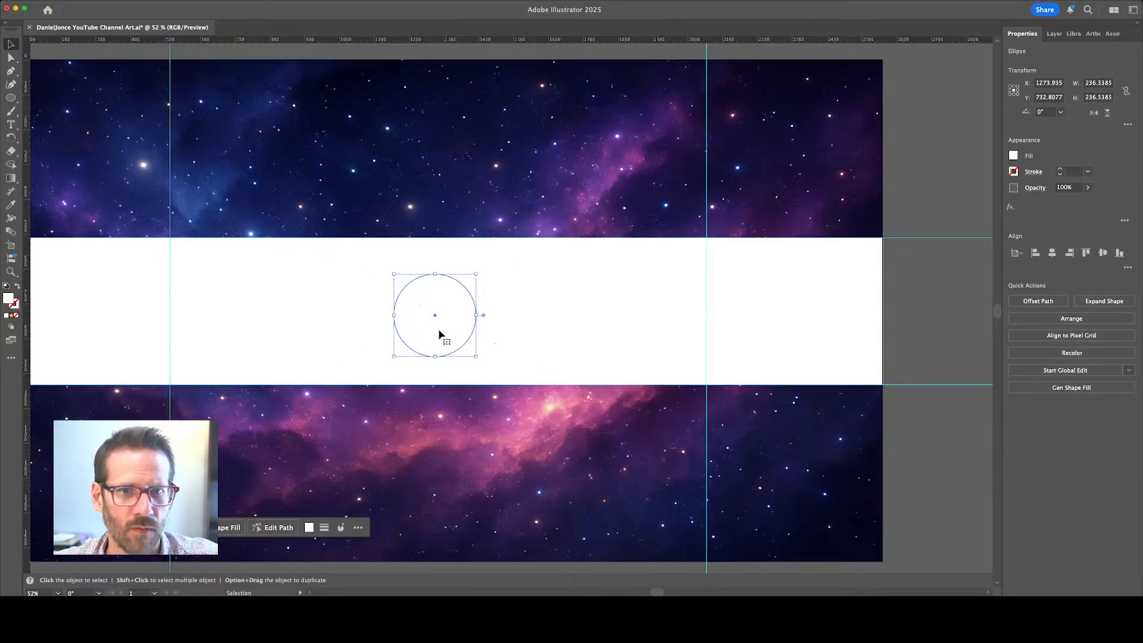
left_click_drag(436, 322, 437, 313)
left_click(524, 344)
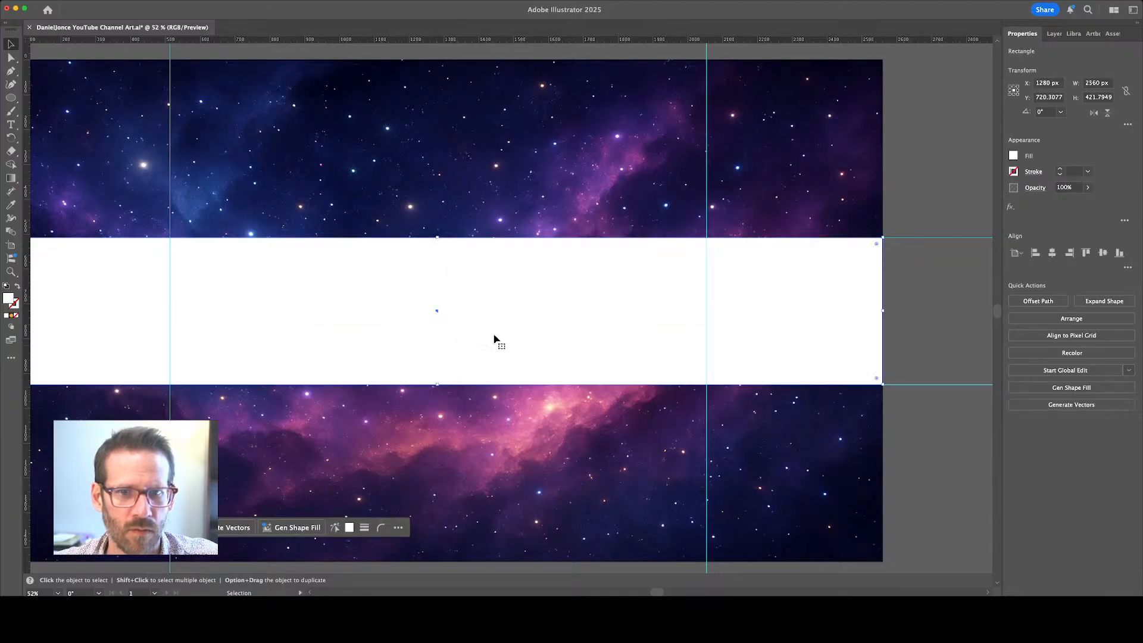
left_click(437, 316)
left_click_drag(448, 323, 446, 323)
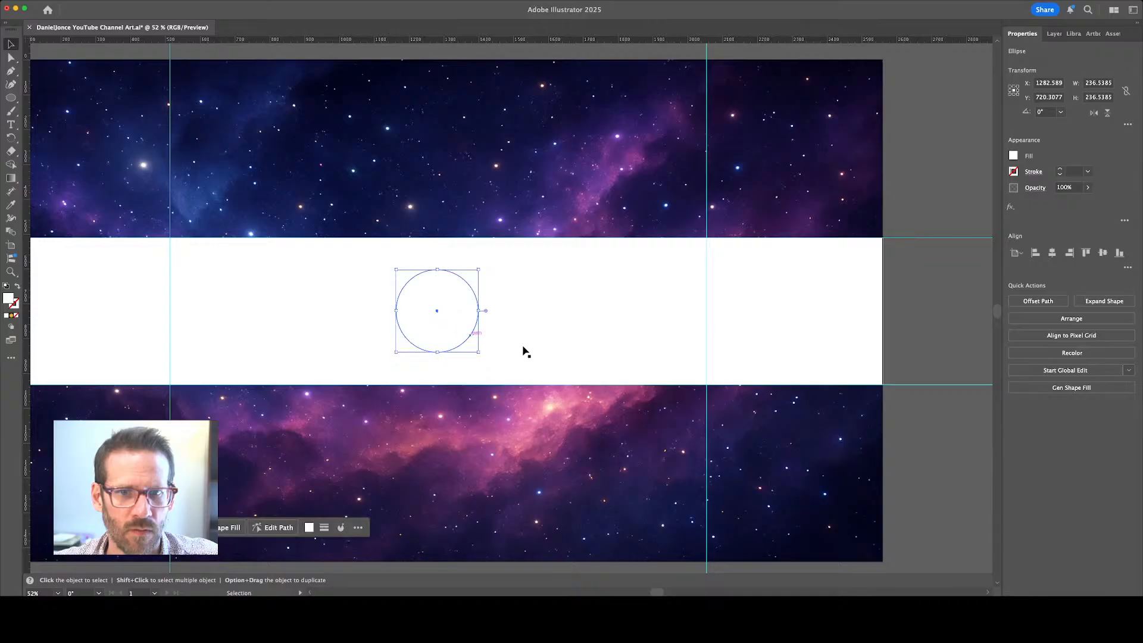
left_click(524, 350)
left_click(446, 321)
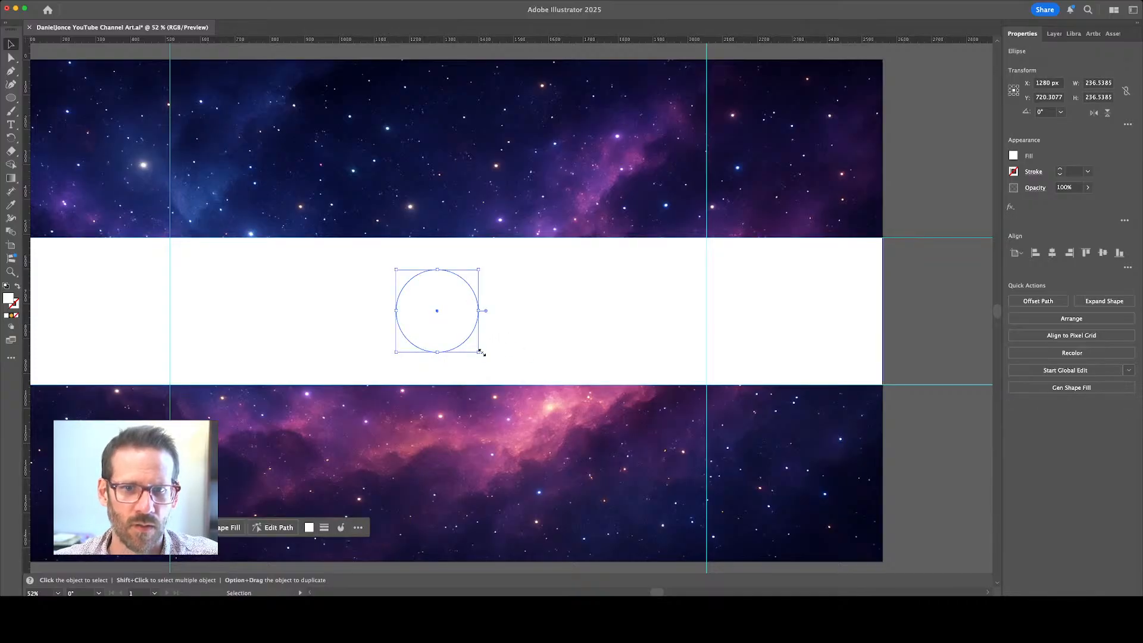
Scale the circle proportionally from its centre to about 633 px in diameter, undoing any stray shift
left_click_drag(480, 352, 547, 421)
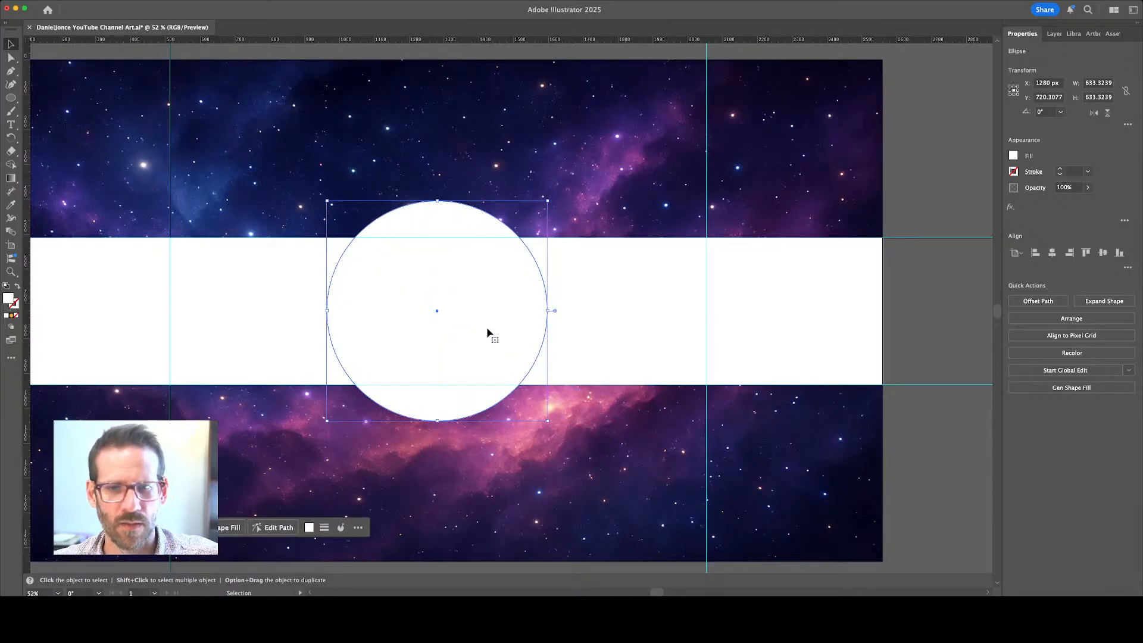
left_click_drag(487, 331, 495, 334)
key("a")
key("super+z")
key("v")
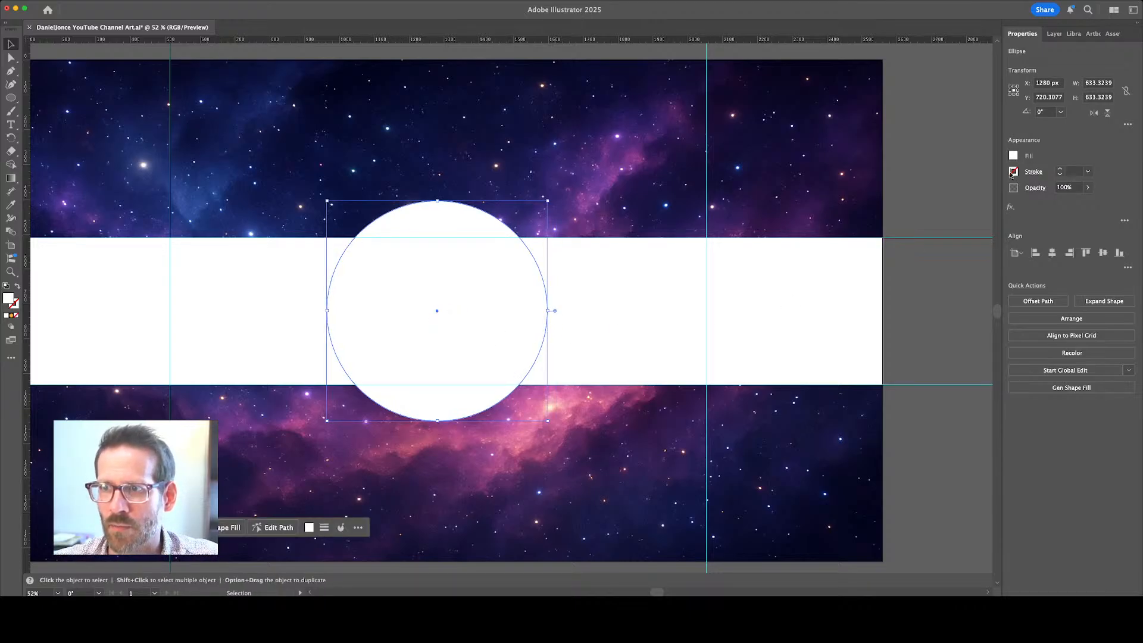
Give the circle a red stroke 10 pt thick
left_click(923, 251)
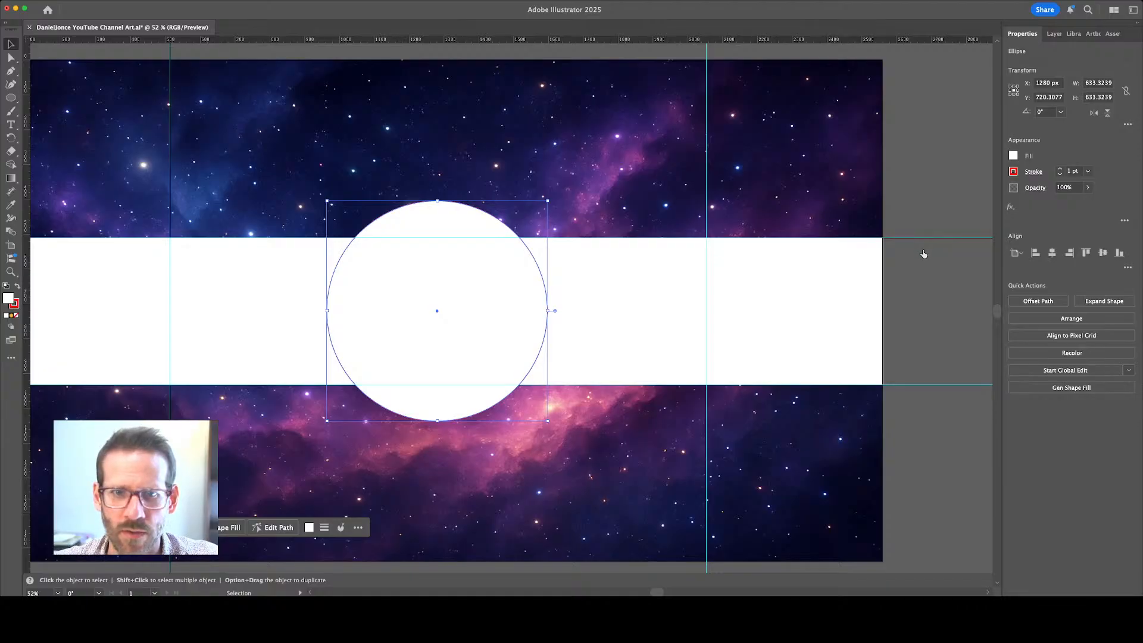
left_click(1086, 171)
left_click(1104, 317)
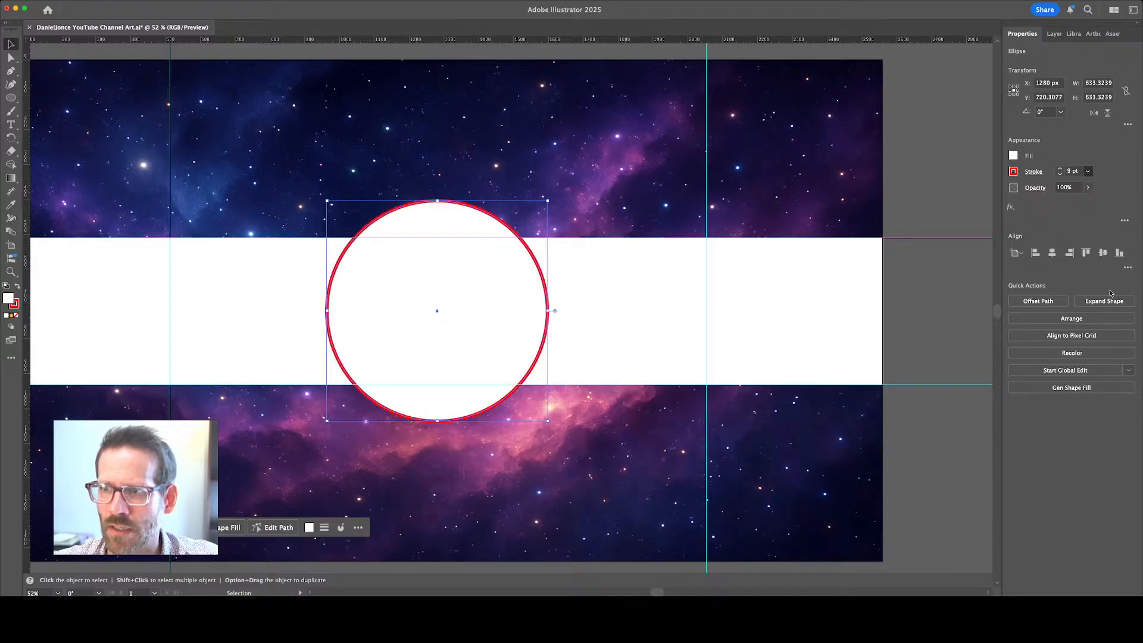
left_click(1119, 331)
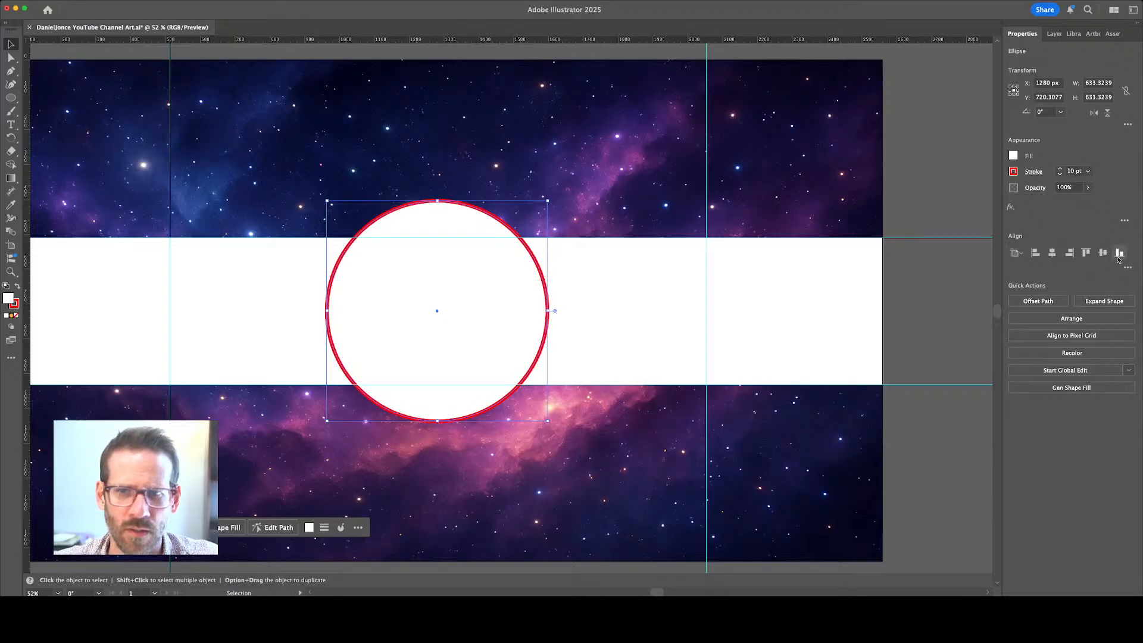
Clear the selection and save the document
left_click(696, 316)
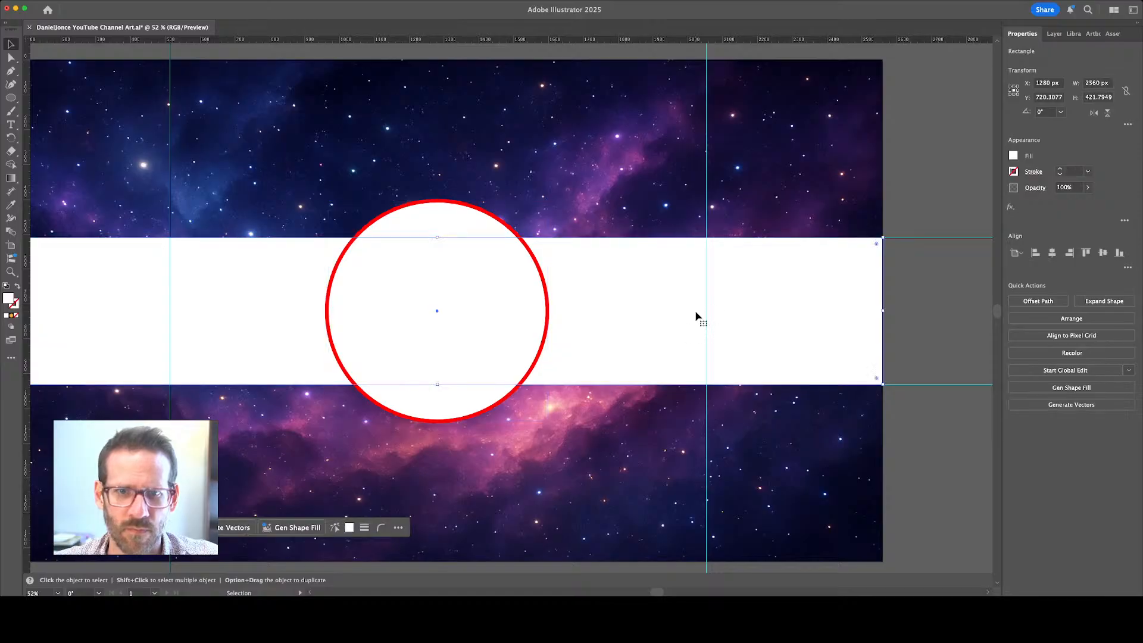
left_click(633, 403)
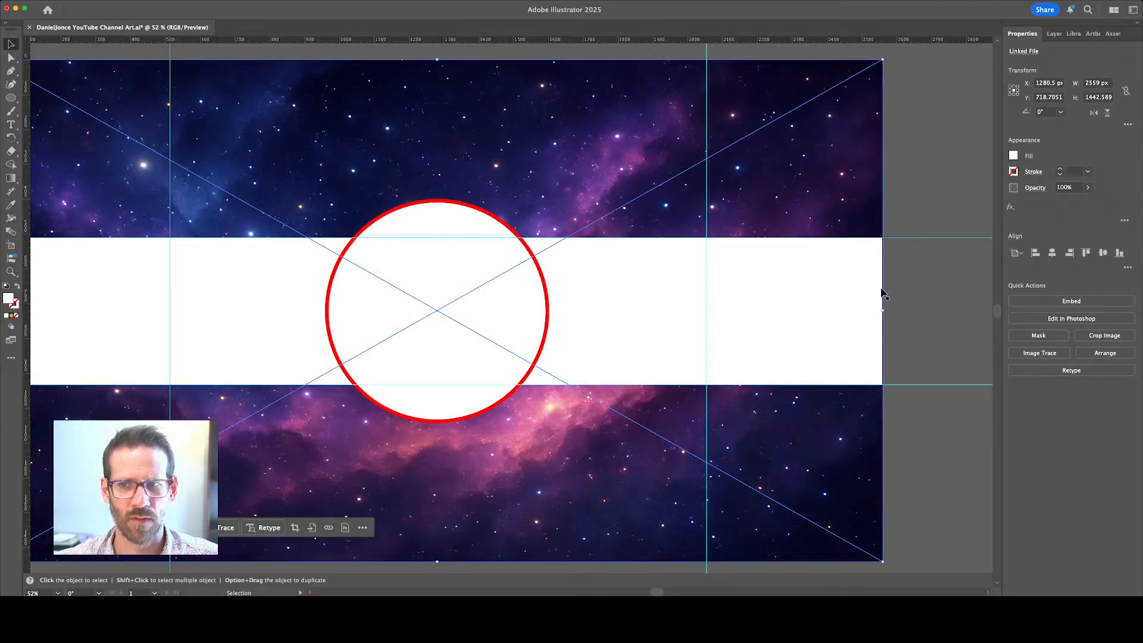
left_click(943, 303)
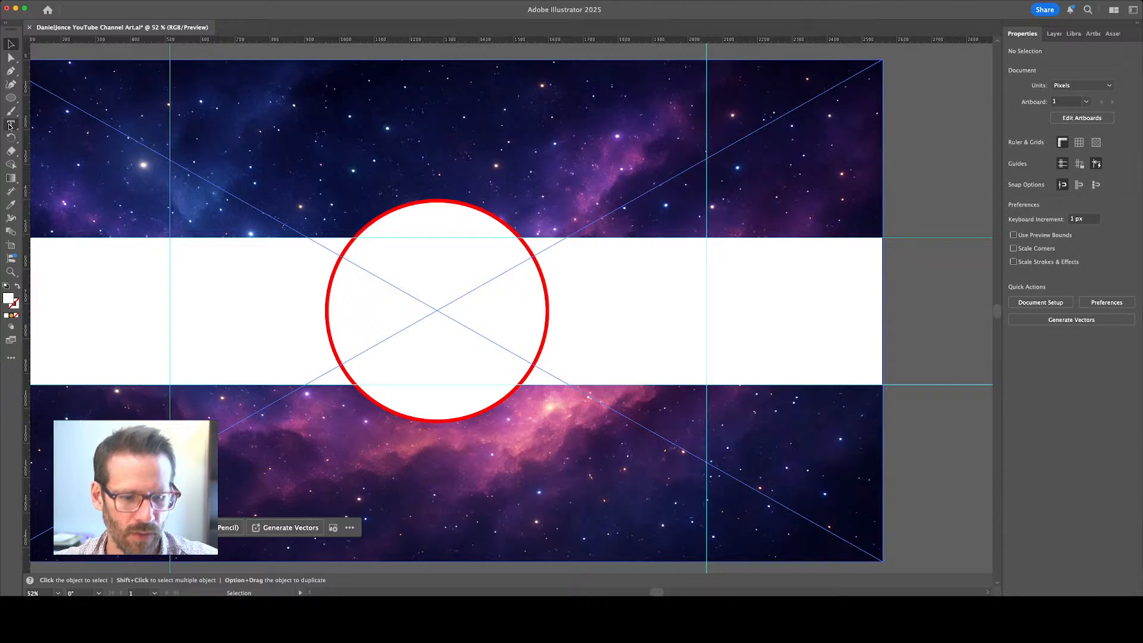
key("super+s")
Create a new layer above Layer 1 and name it Face
left_click(393, 260)
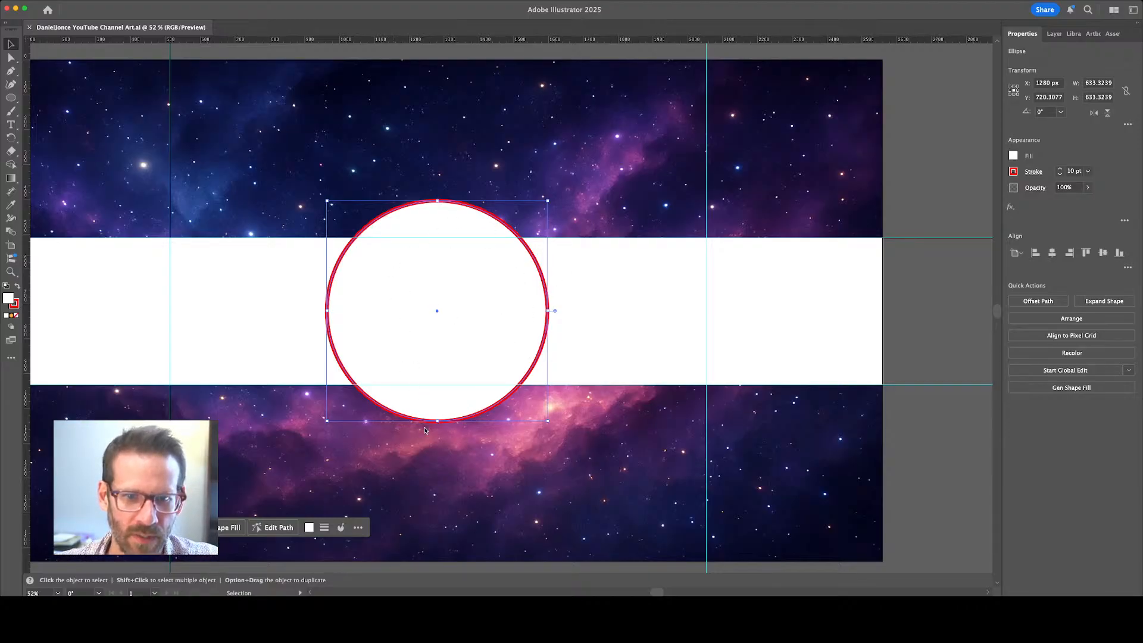
left_click(1051, 33)
left_click(1045, 85)
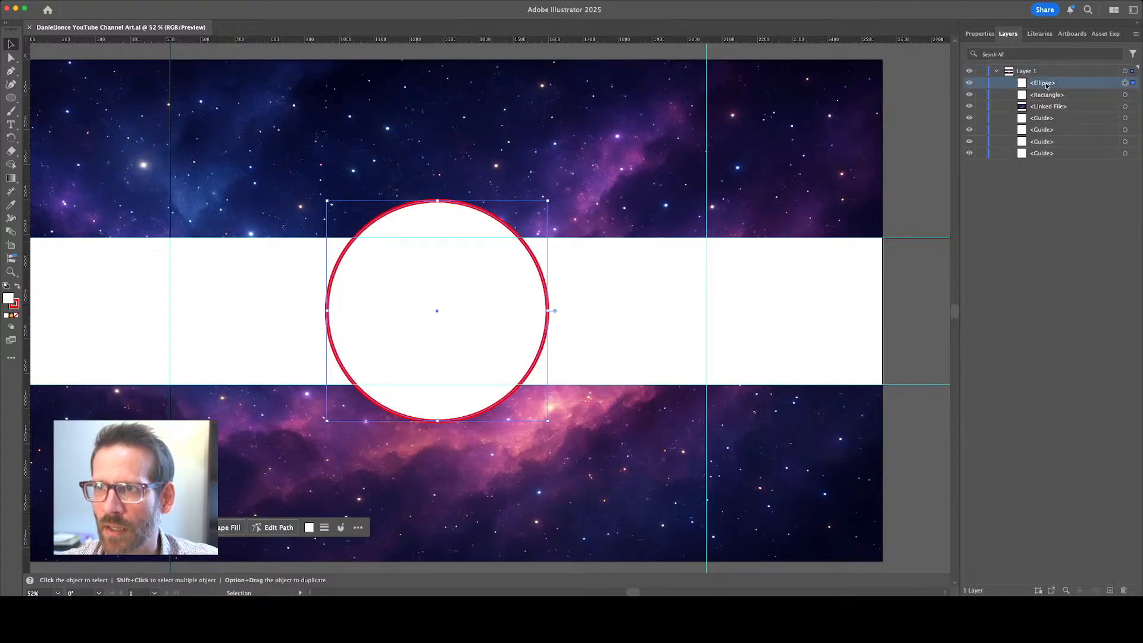
left_click(1110, 590)
double_click(1029, 72)
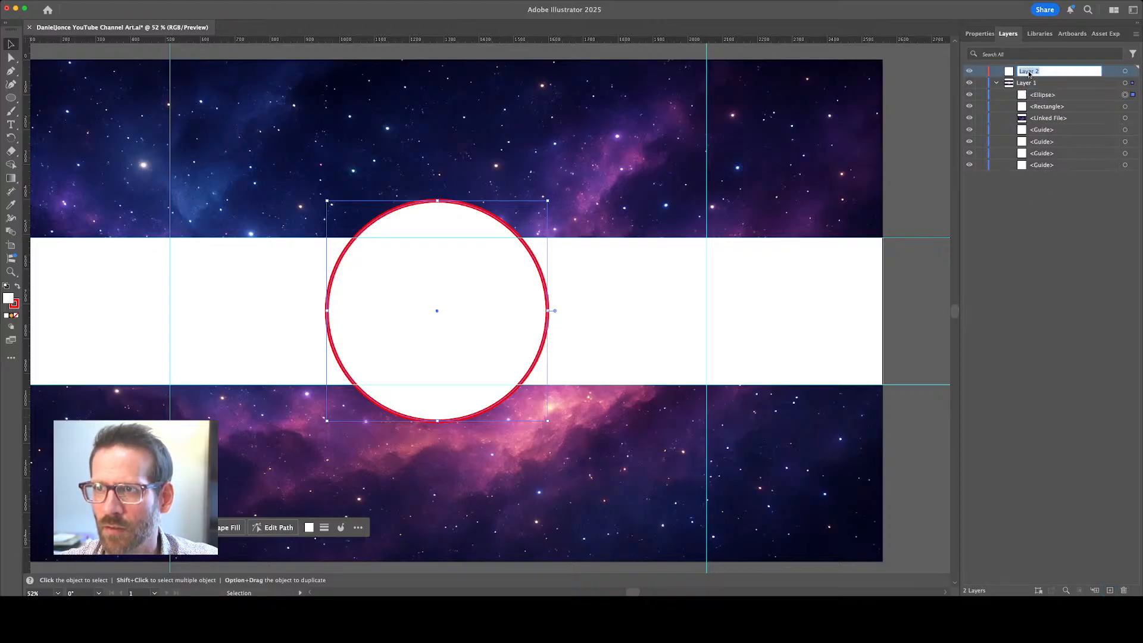
type("Fa")
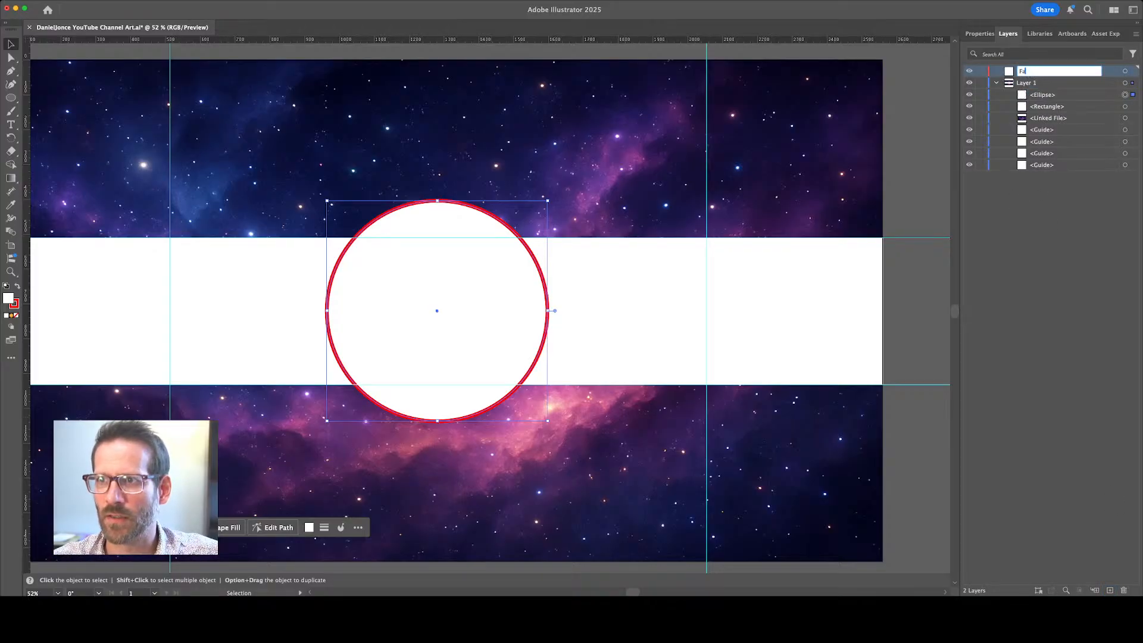
type("ce")
left_click(1038, 161)
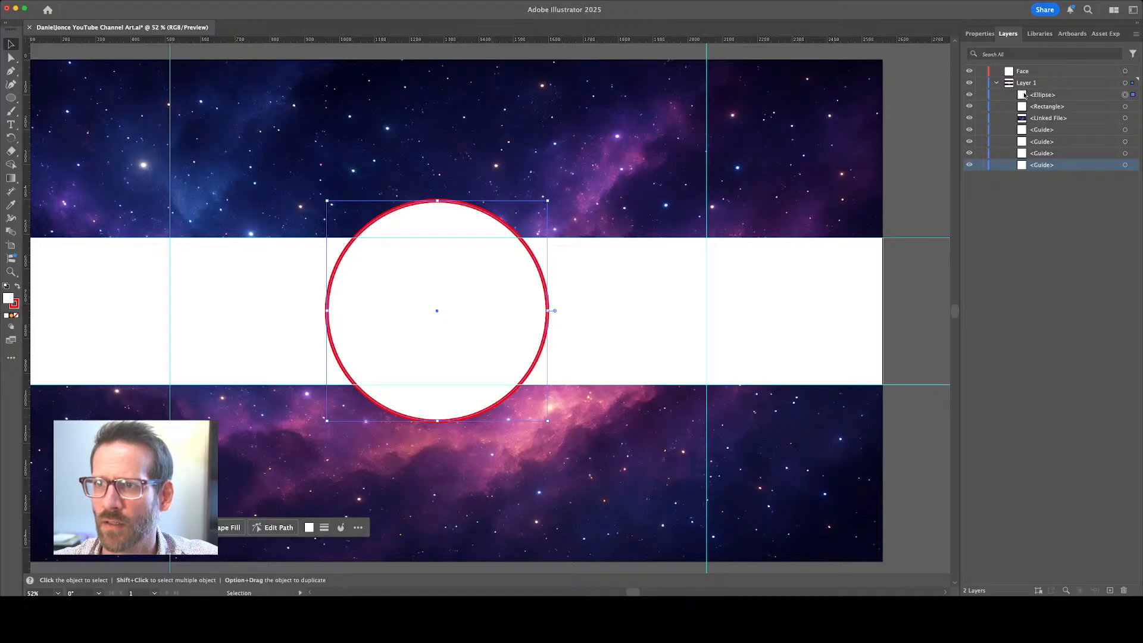
Move the circle into the Face layer, collapsing Layer 1 and expanding Face
left_click_drag(1023, 93, 1029, 72)
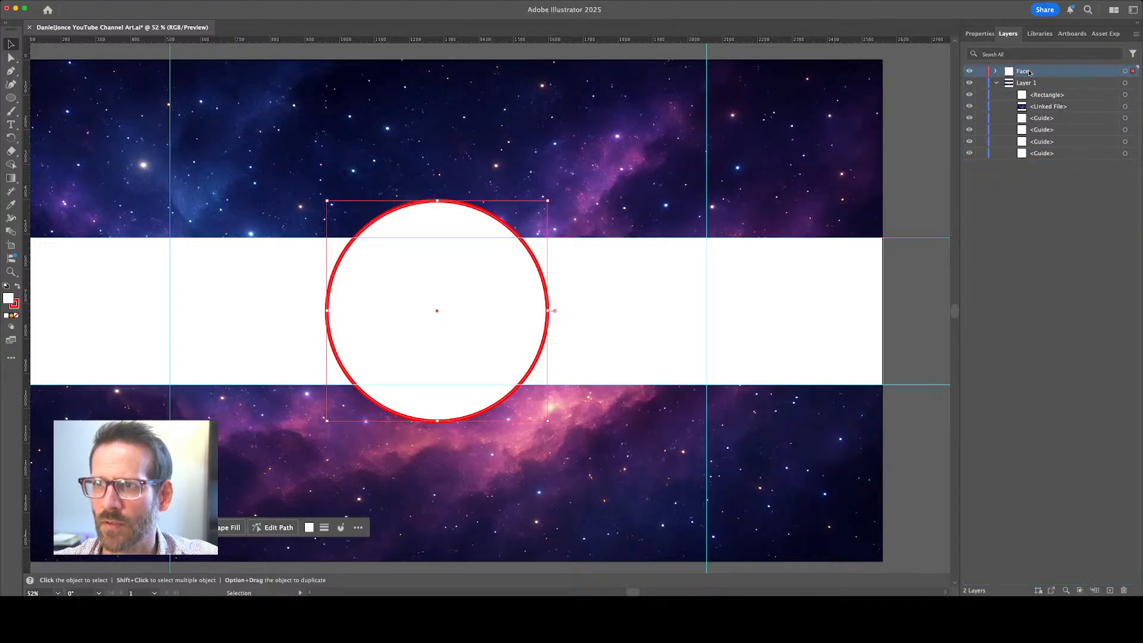
left_click(996, 83)
left_click(993, 73)
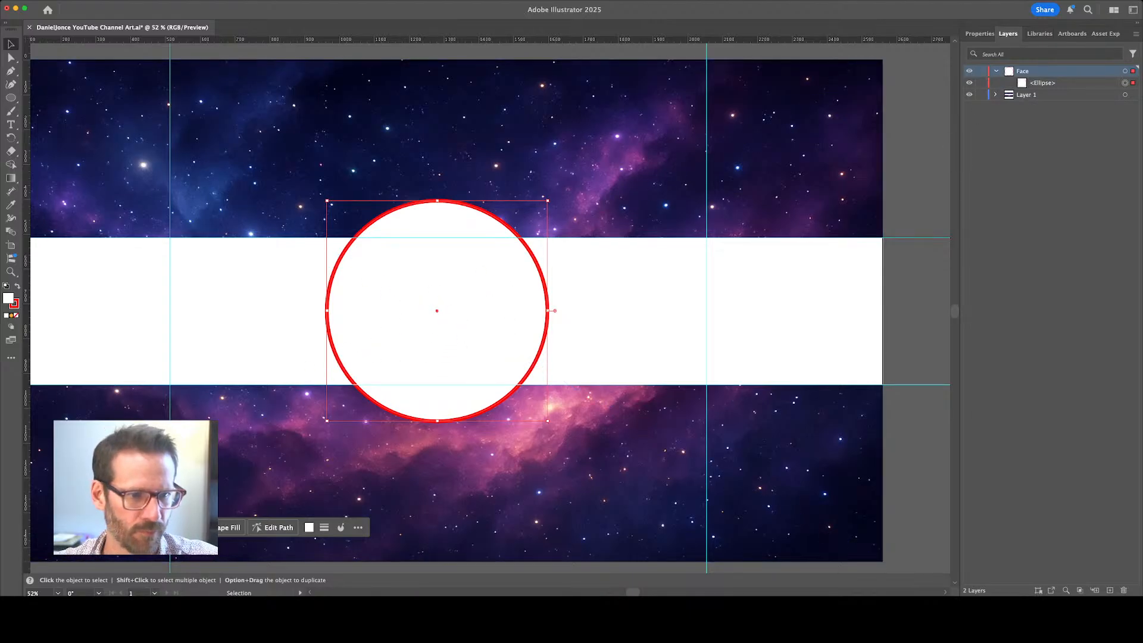
Place the portrait photo above the circle in the Face layer, and scale it to about 895 x 671 px over the circle
key("super+Tab")
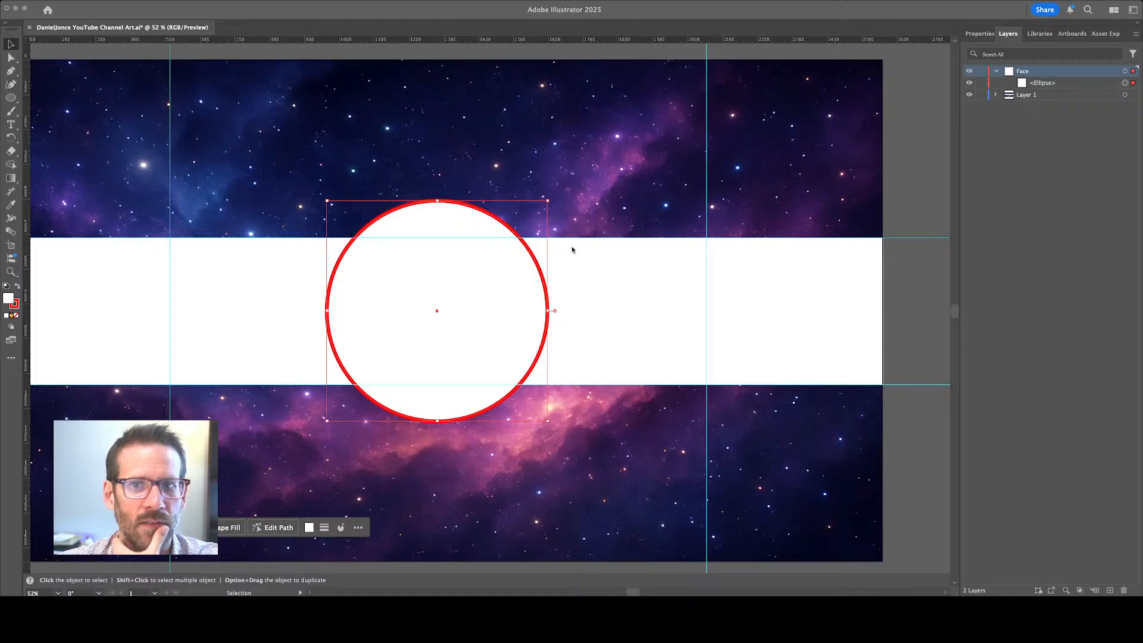
left_click(648, 284)
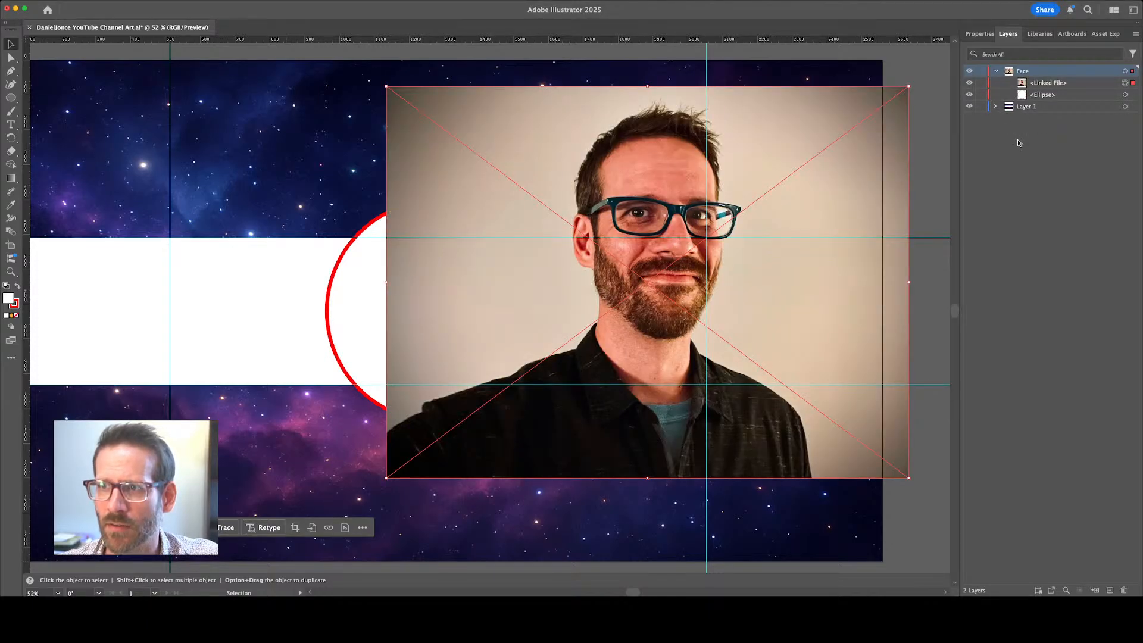
left_click_drag(653, 192, 464, 222)
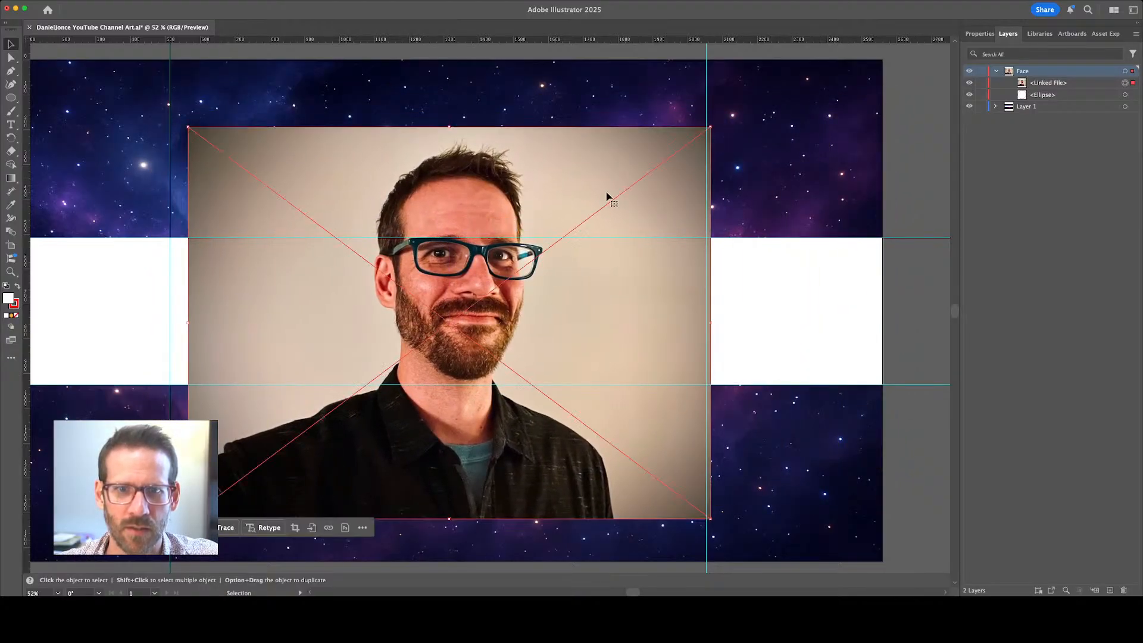
left_click_drag(709, 127, 602, 191)
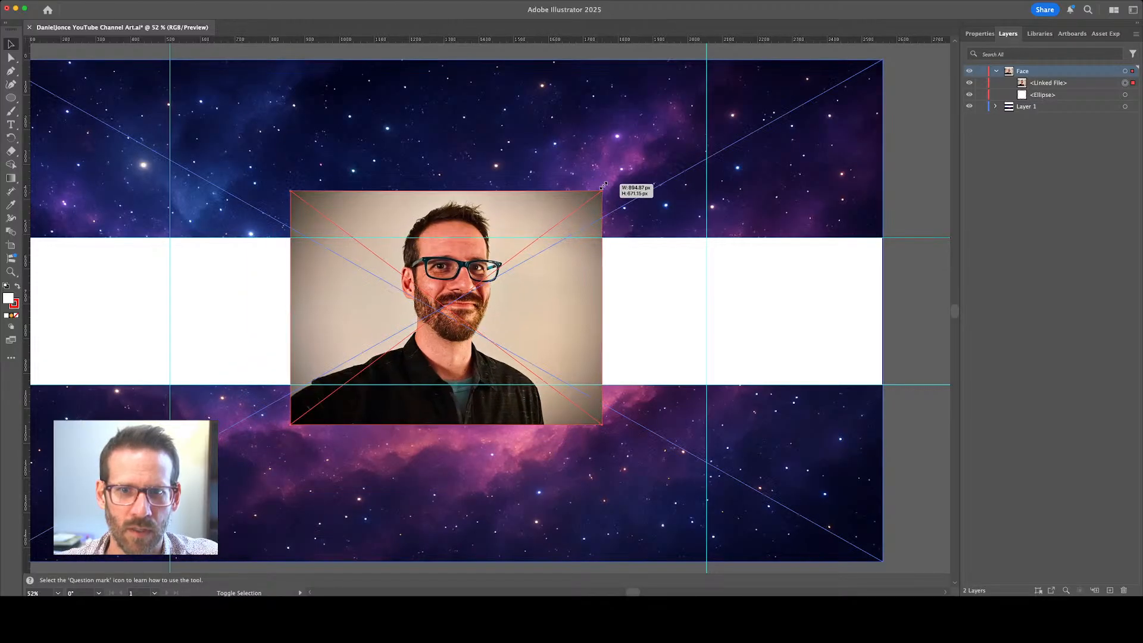
left_click_drag(565, 240, 561, 262)
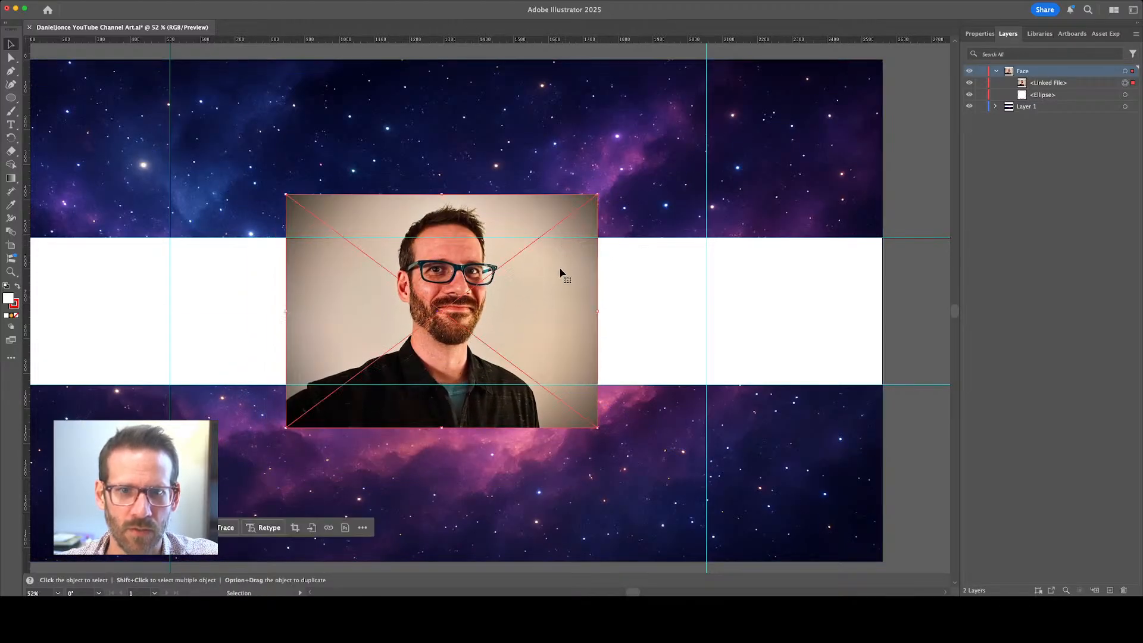
Enlarge the portrait photo slightly and shift it about 54 px to the left so the face sits over the circle
left_click_drag(599, 427, 615, 448)
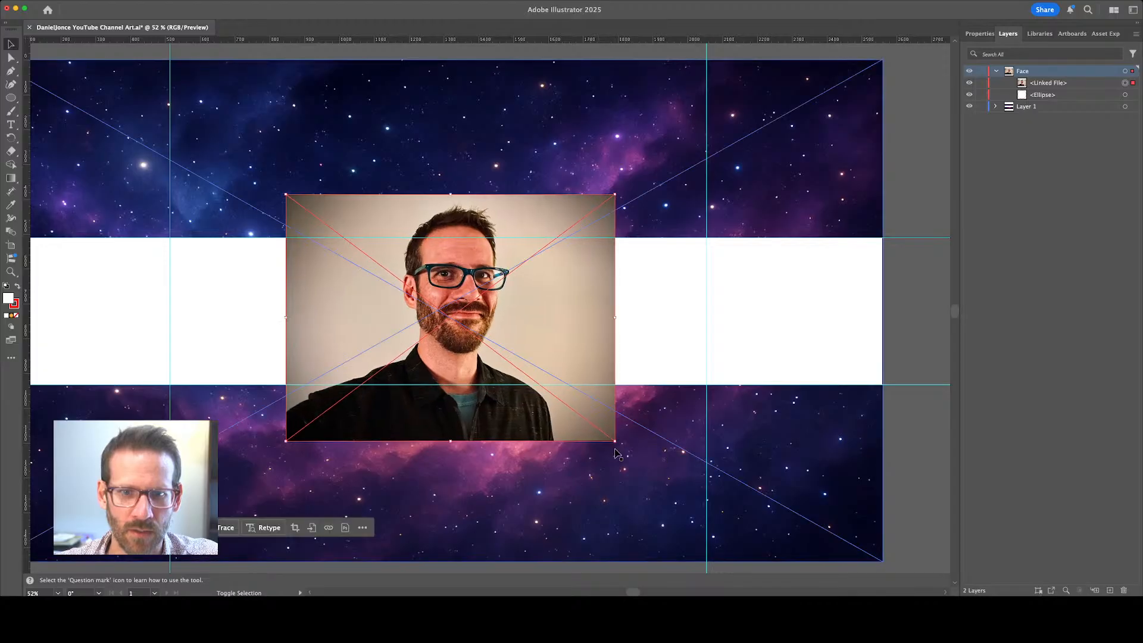
mouse_move(591, 347)
left_mouse_down()
mouse_move(556, 380)
mouse_move(577, 337)
mouse_move(579, 348)
left_mouse_up()
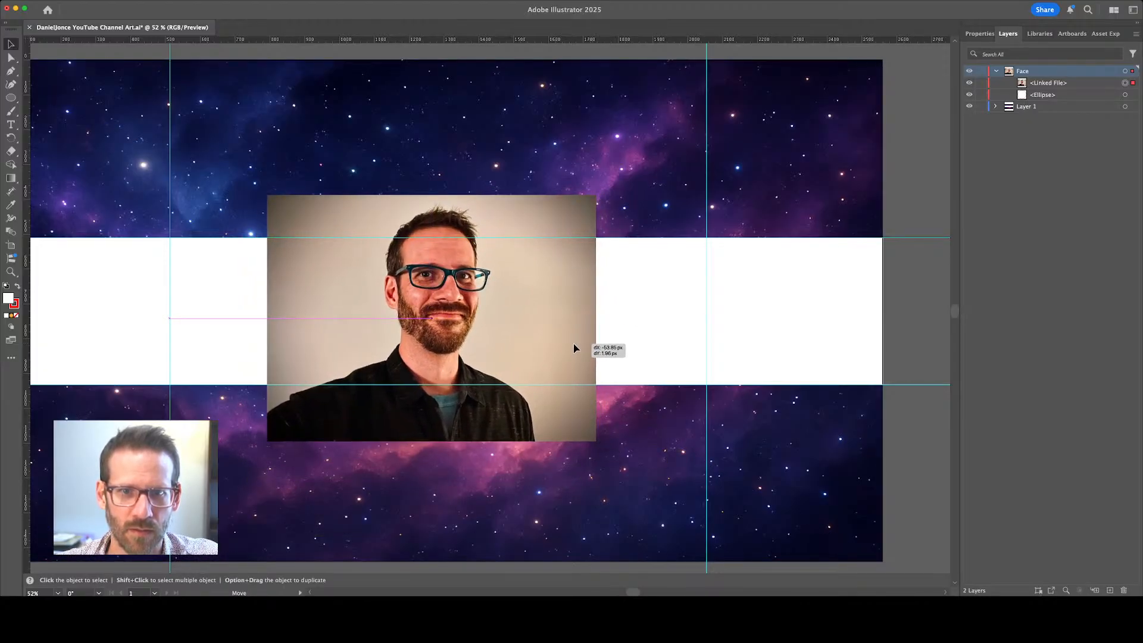
left_click_drag(574, 348, 576, 345)
Move the circle above the portrait photo in the Face layer's stacking order and select the circle
left_click(1039, 83)
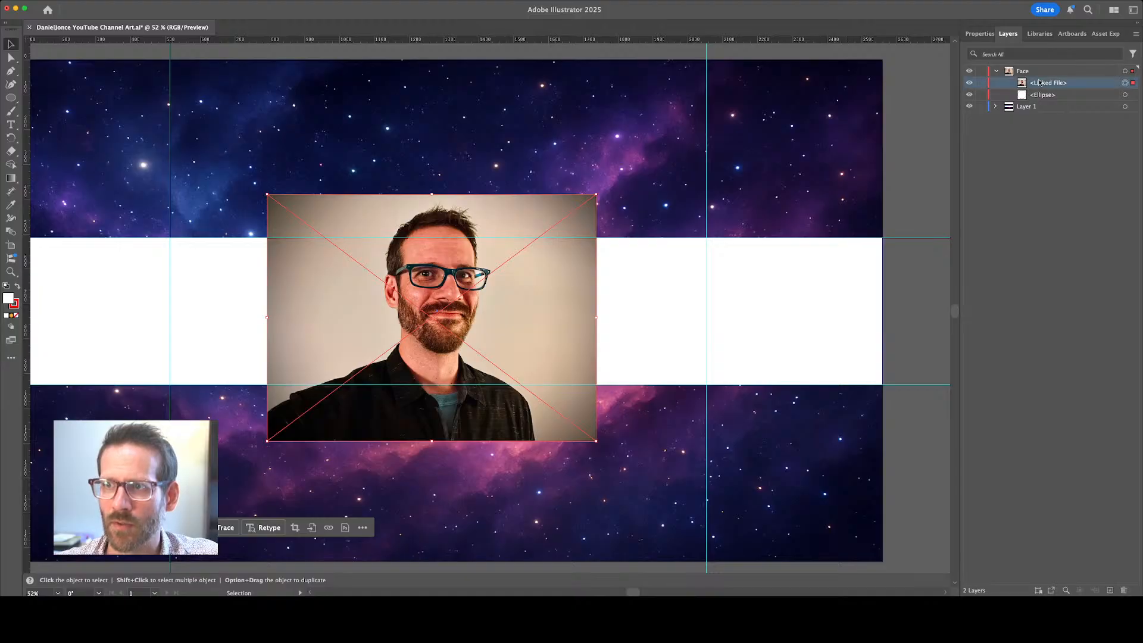
left_click_drag(1041, 96, 1041, 81)
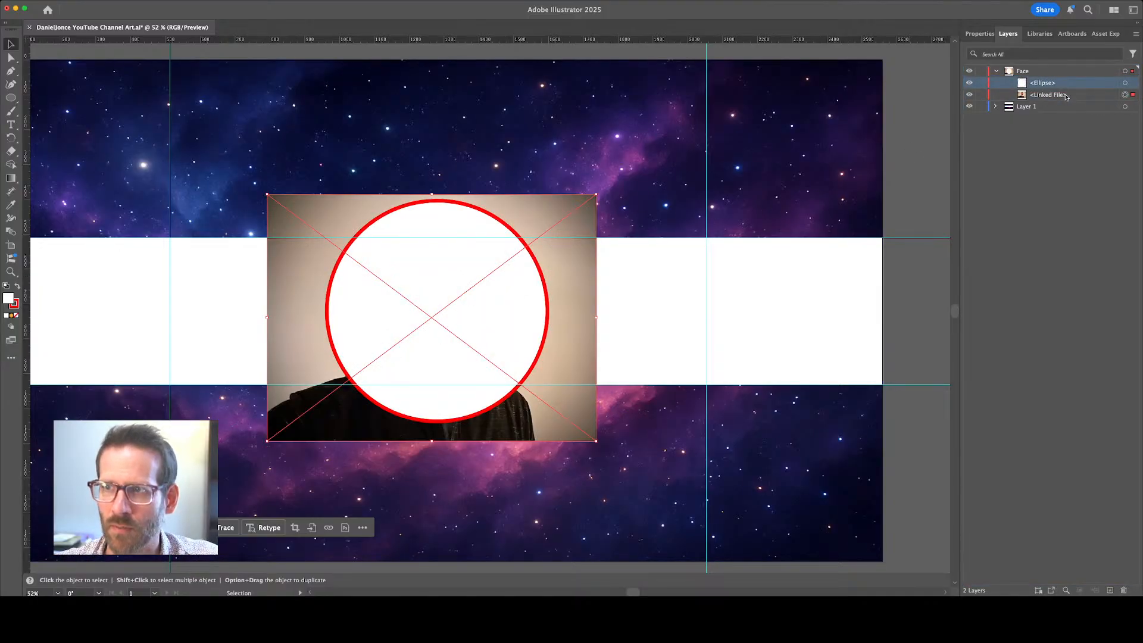
left_click(1065, 94, "shift")
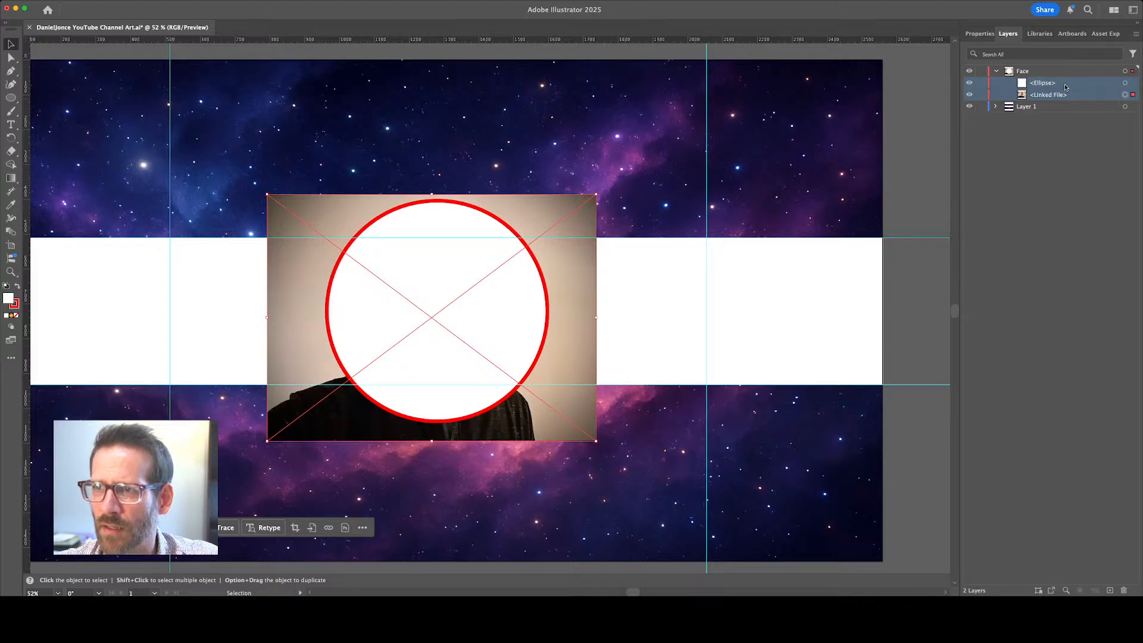
left_click(1125, 83)
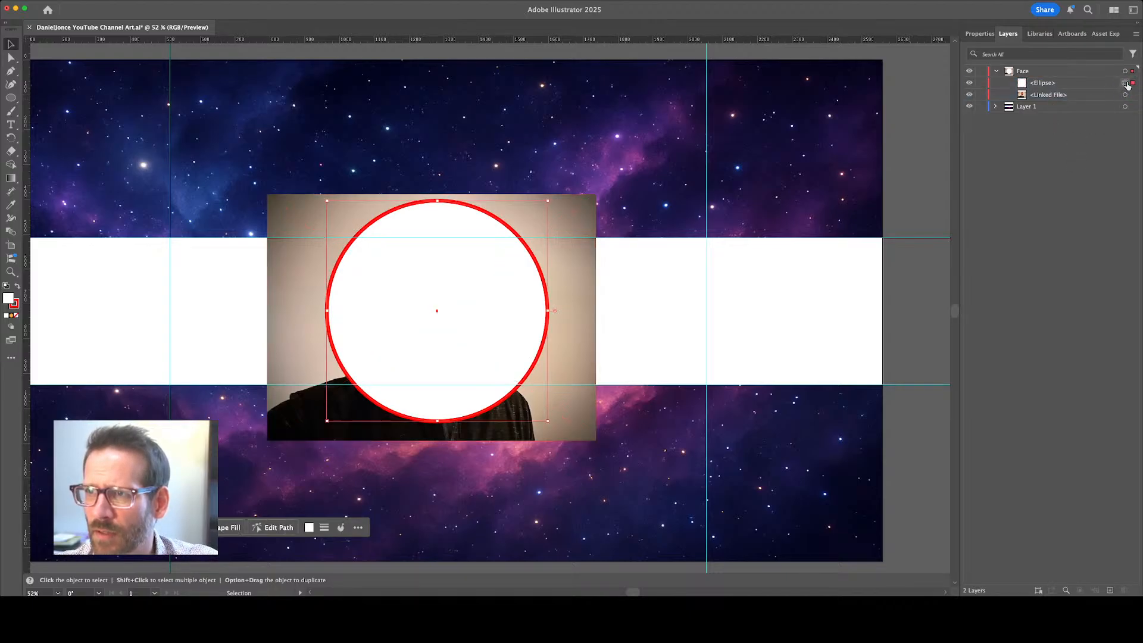
left_click(1042, 83)
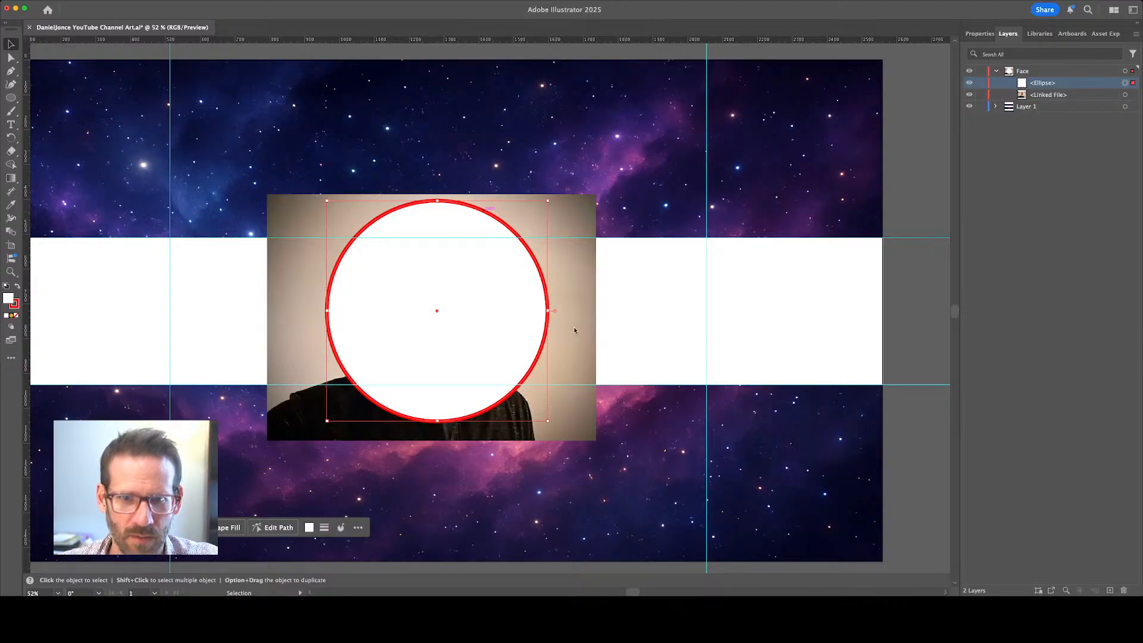
left_click(1057, 96, "shift")
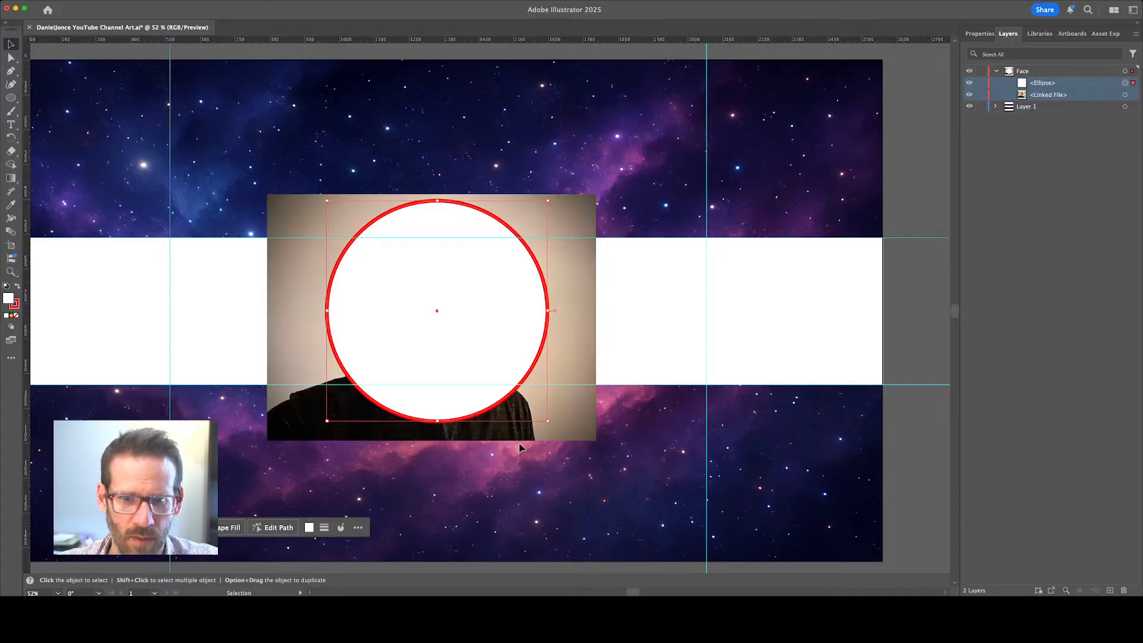
left_click(565, 302)
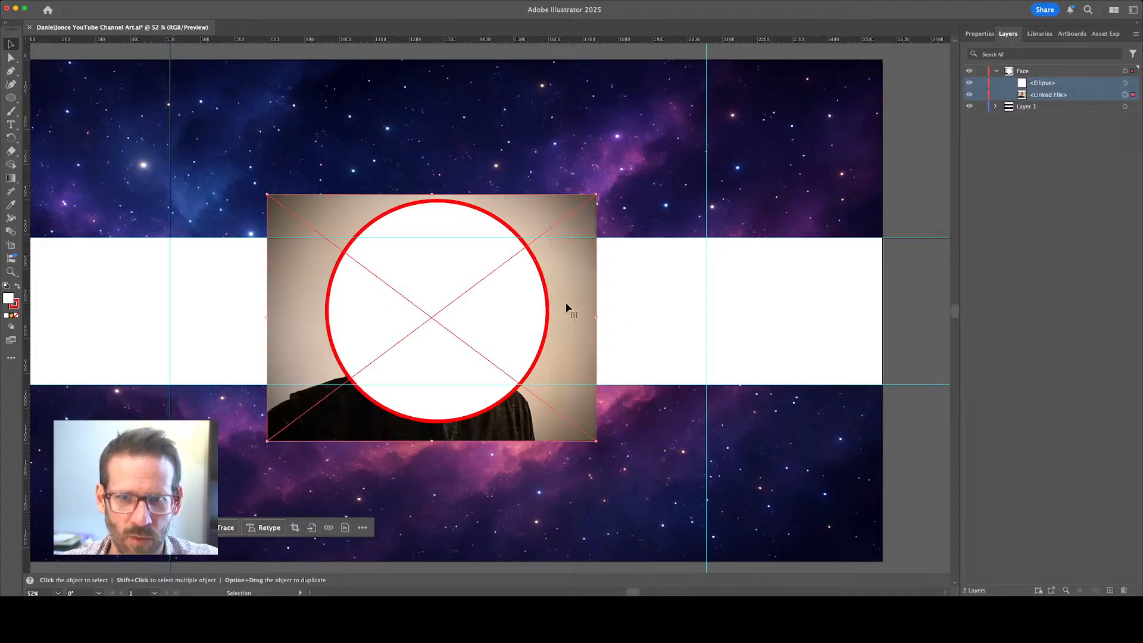
left_click(515, 299)
left_click(572, 289, "shift")
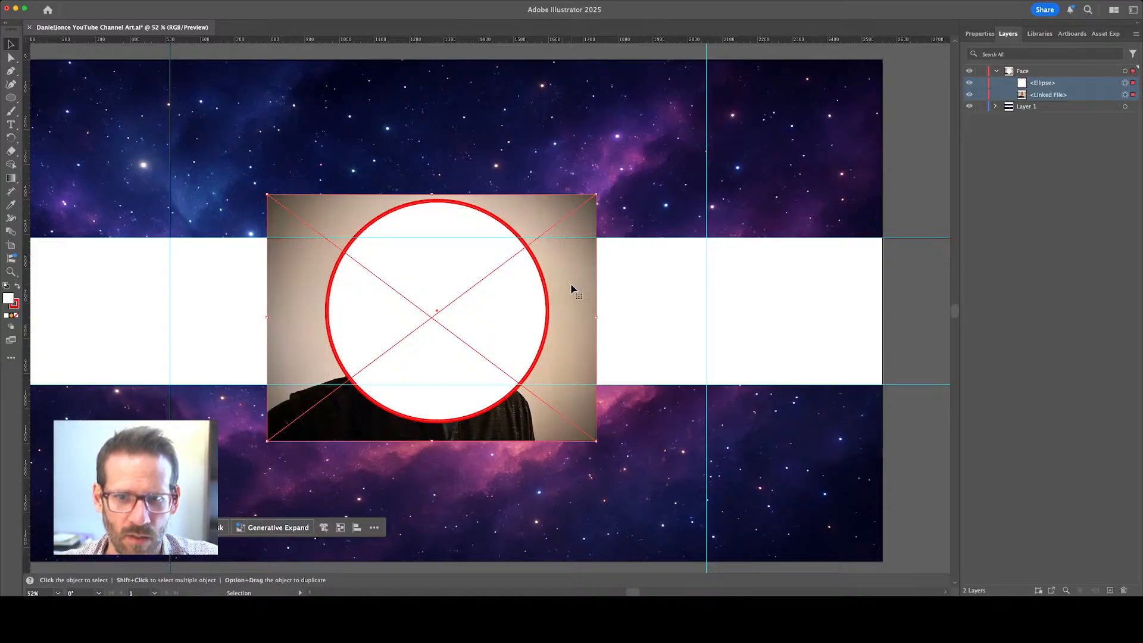
left_click(538, 291, "shift")
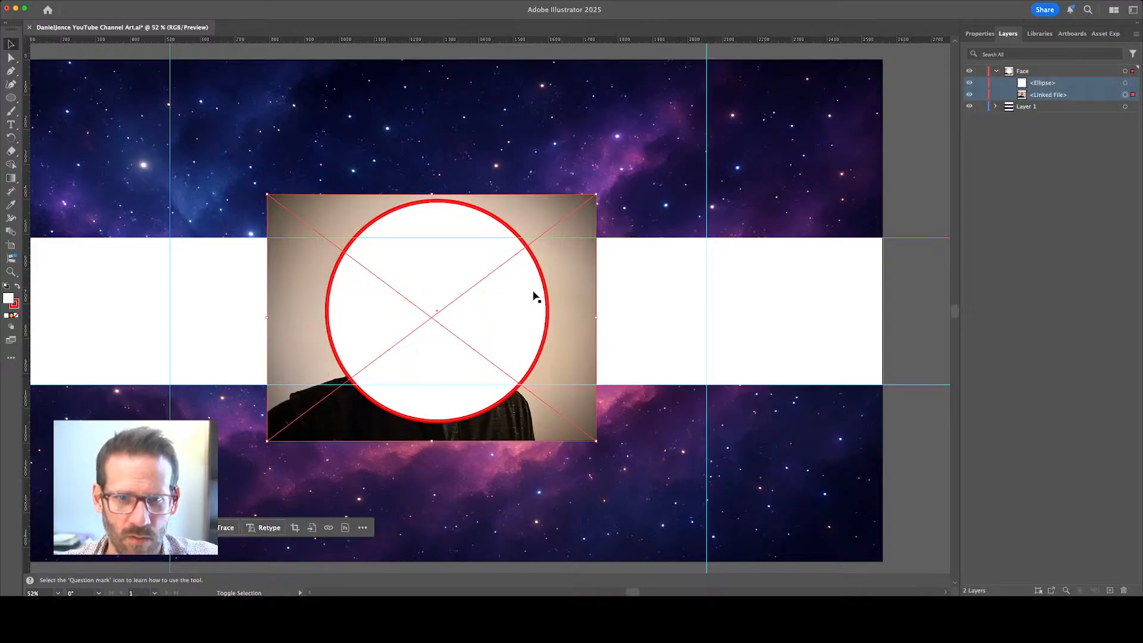
left_click(570, 279, "shift")
left_click(570, 285)
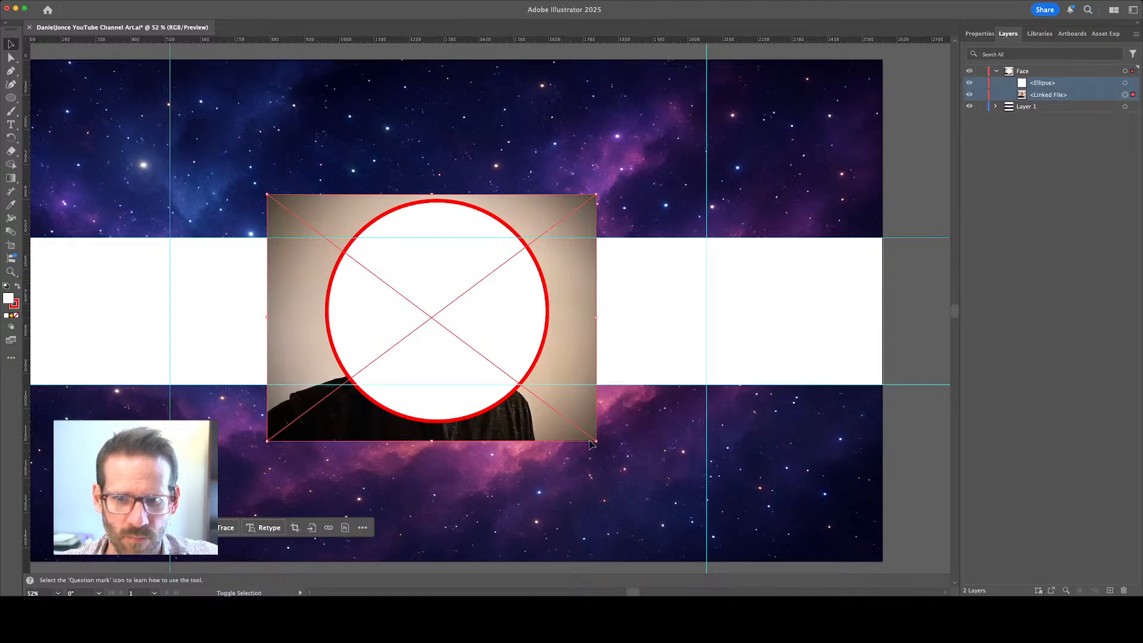
left_click(512, 308)
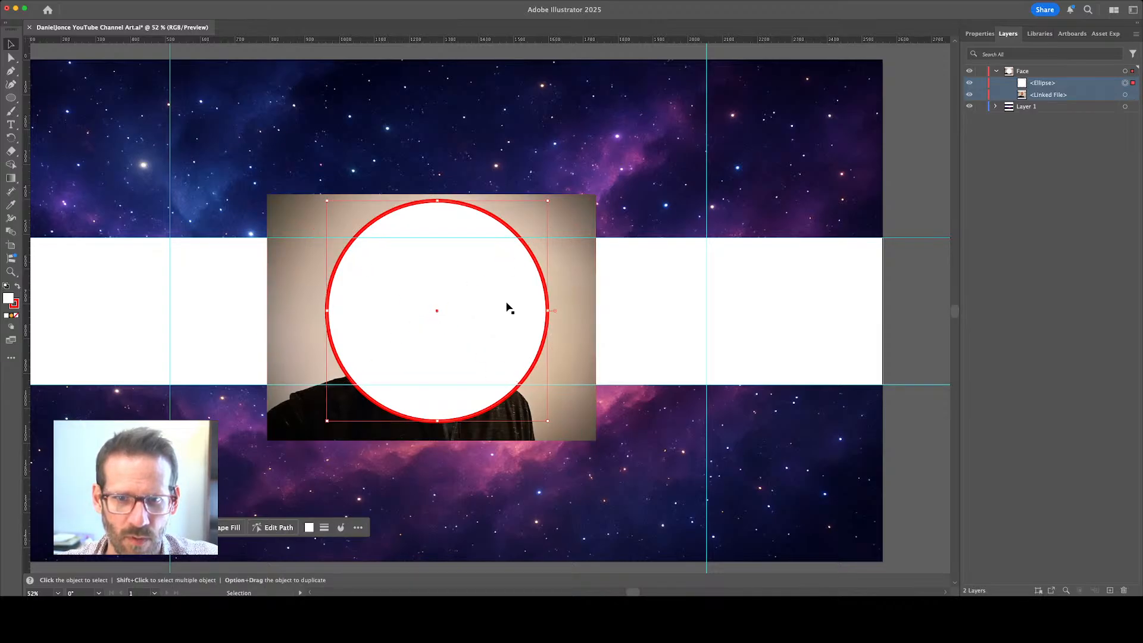
left_click(548, 297, "shift")
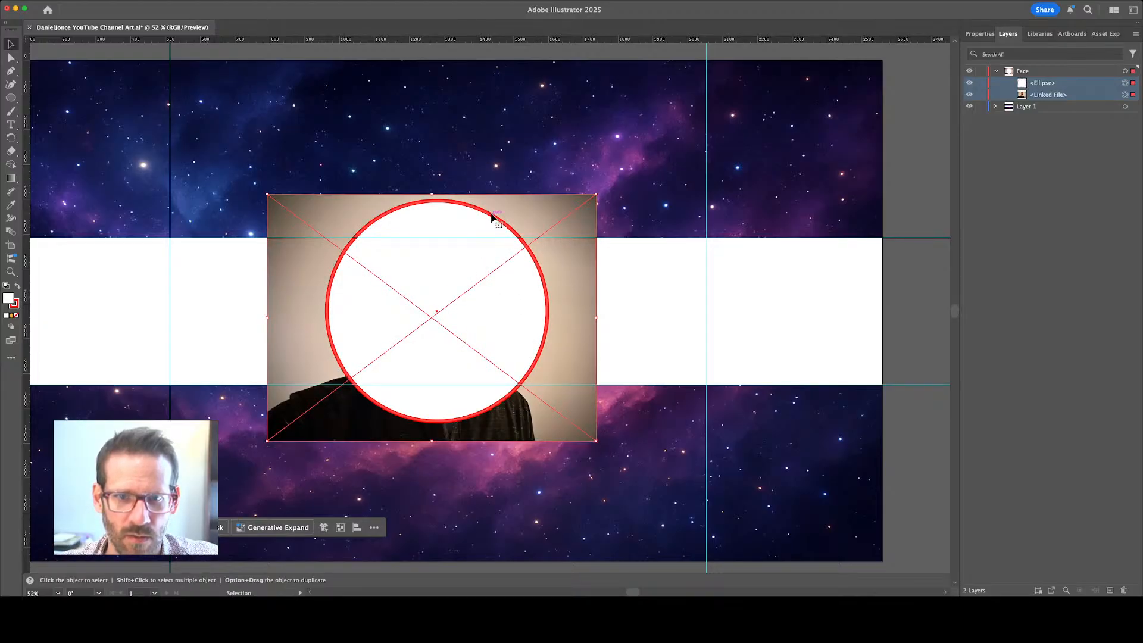
left_click(663, 215)
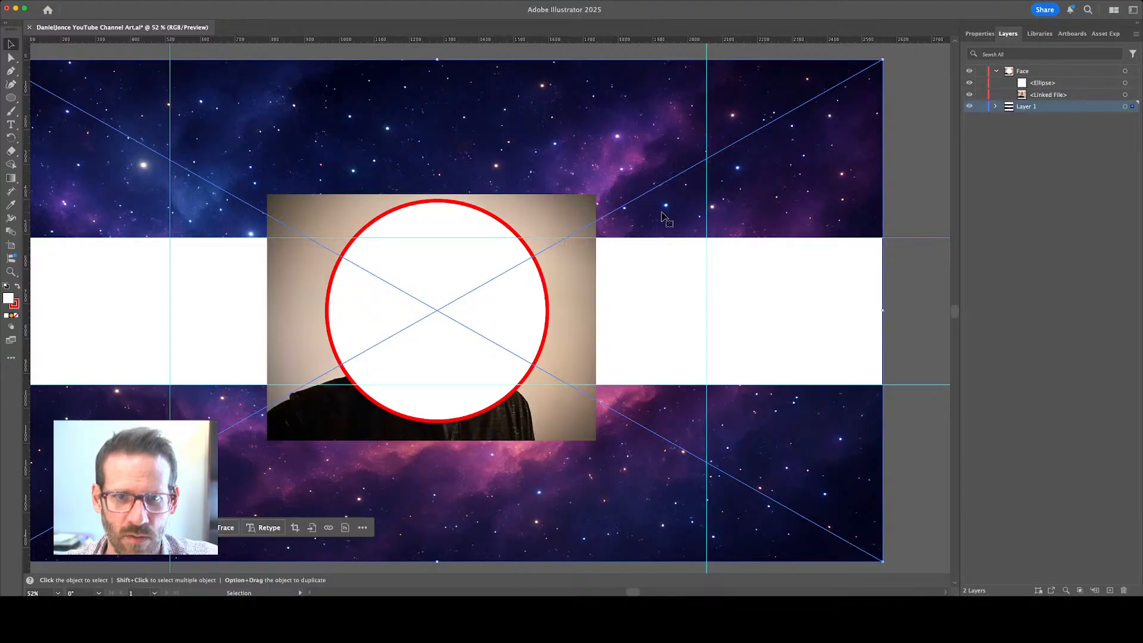
left_click(489, 218)
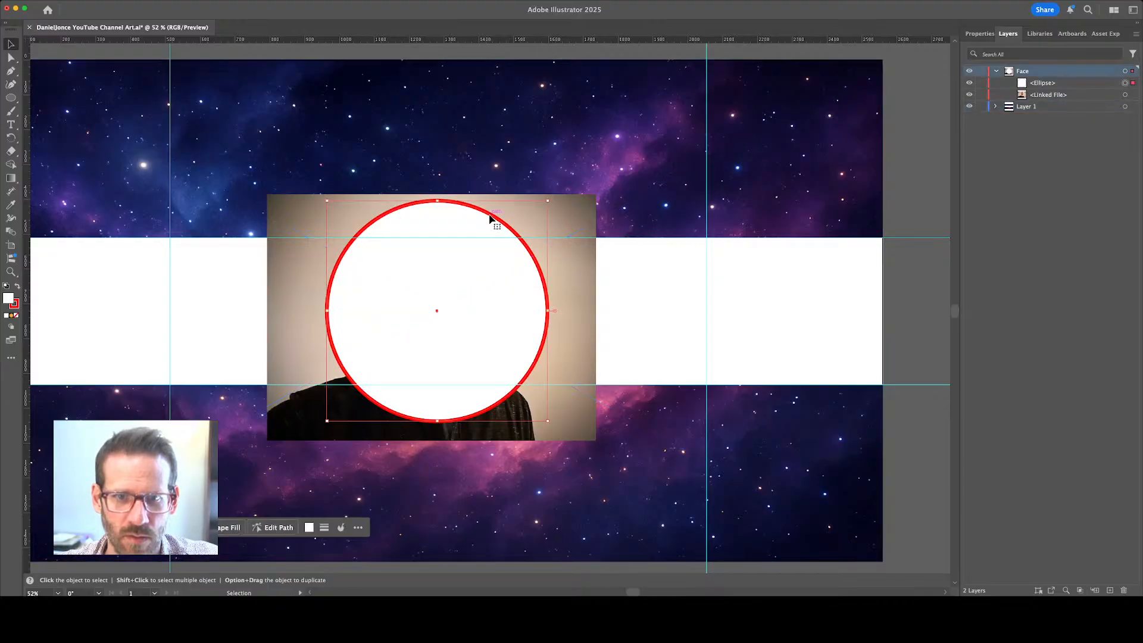
left_click(567, 260, "shift")
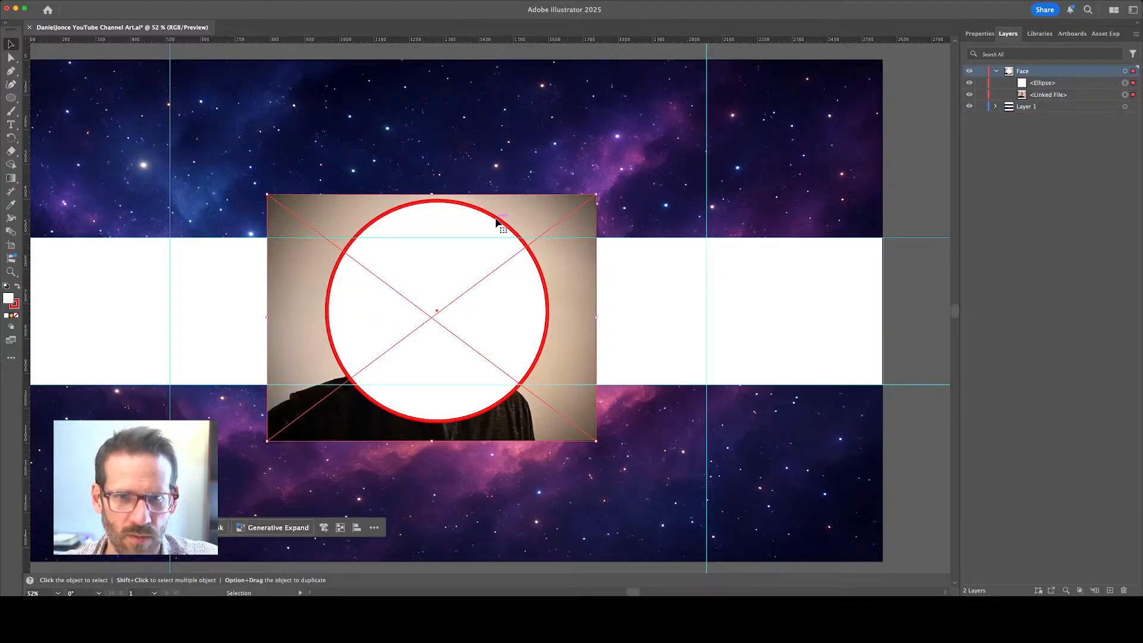
left_click(616, 214)
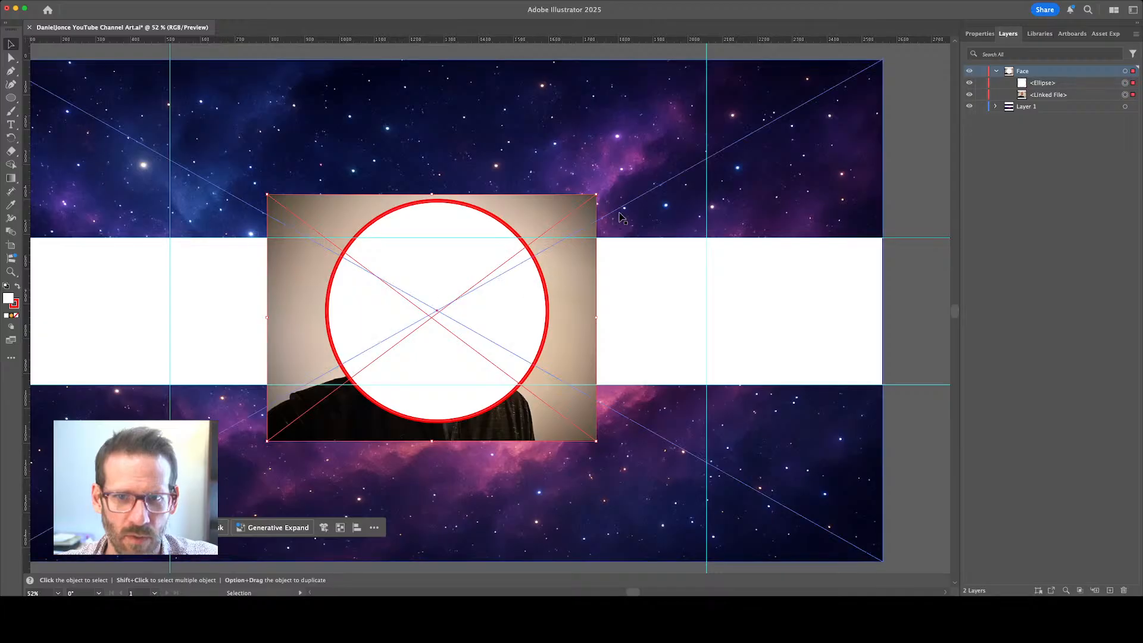
left_click(511, 232)
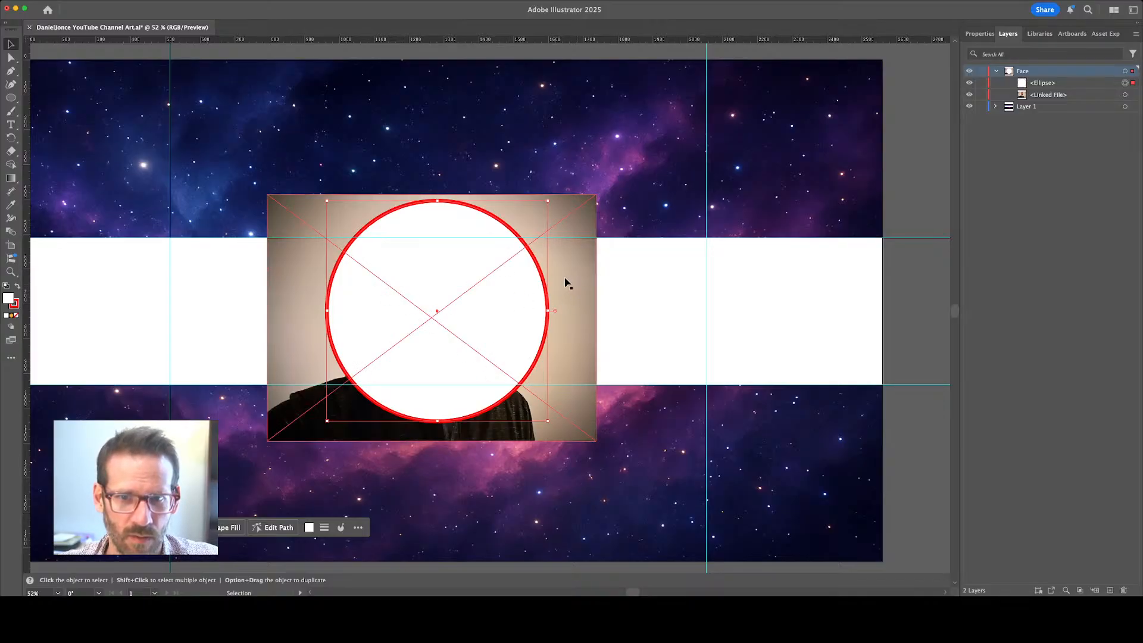
left_click(529, 241)
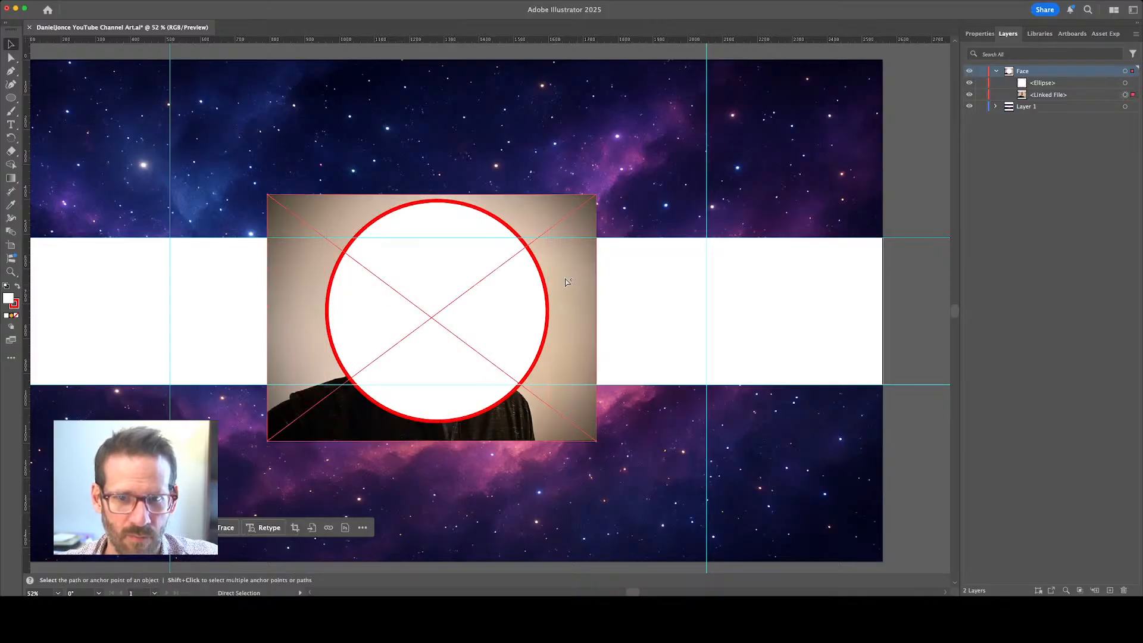
Select the circle and the portrait photo together and make a clipping mask that crops the photo to the circle
left_click(507, 230)
left_click(570, 229, "shift")
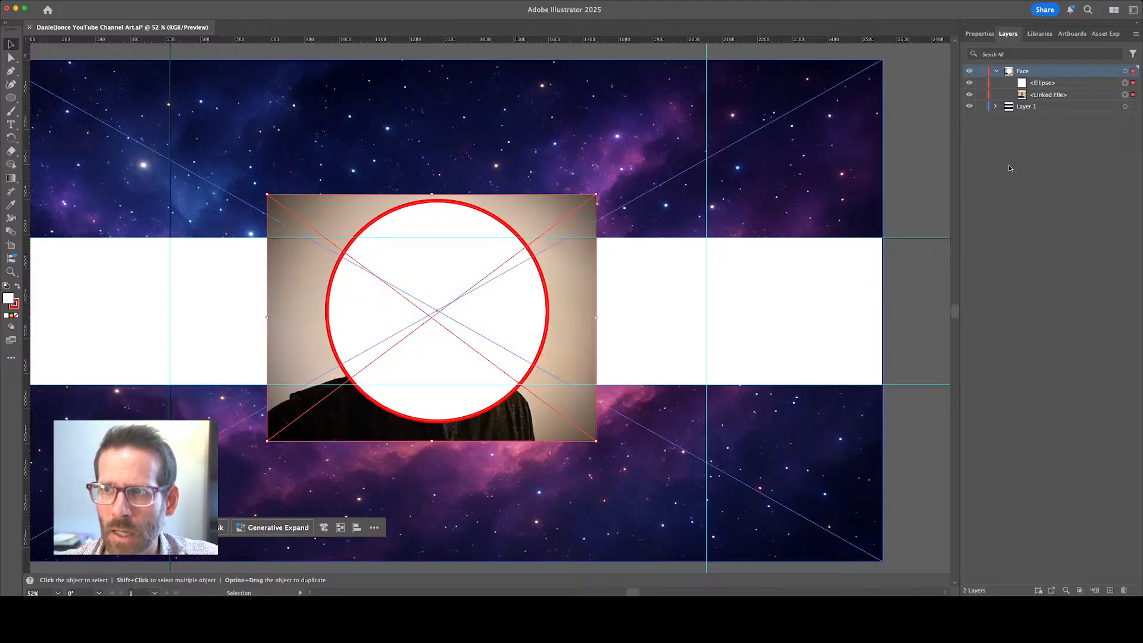
left_click(1039, 189)
left_click(1061, 88)
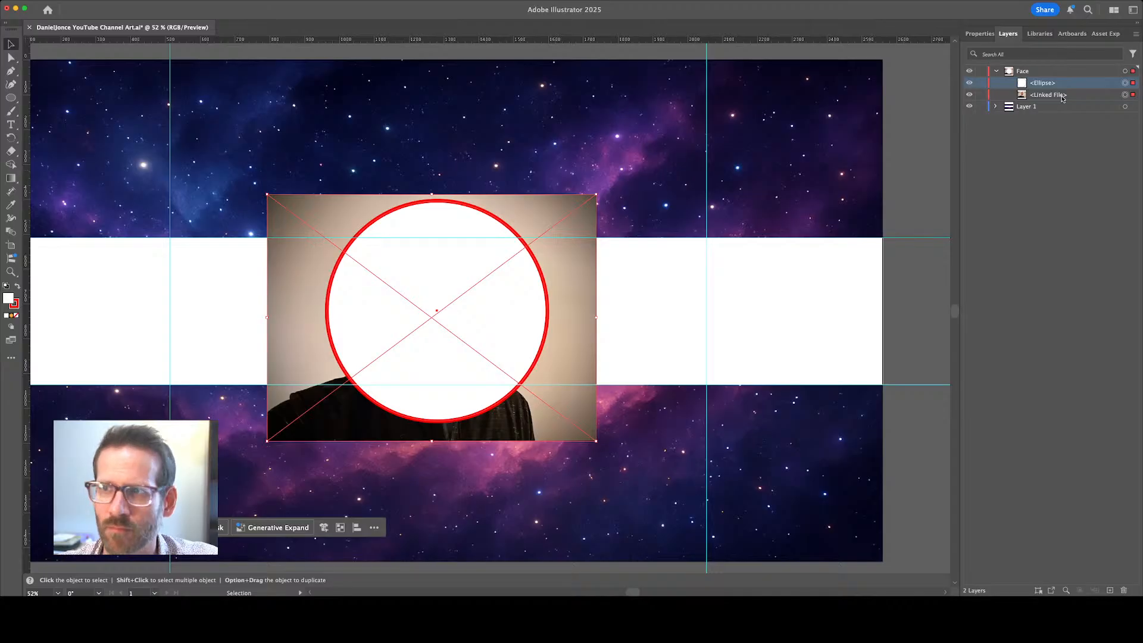
left_click(1062, 96, "shift")
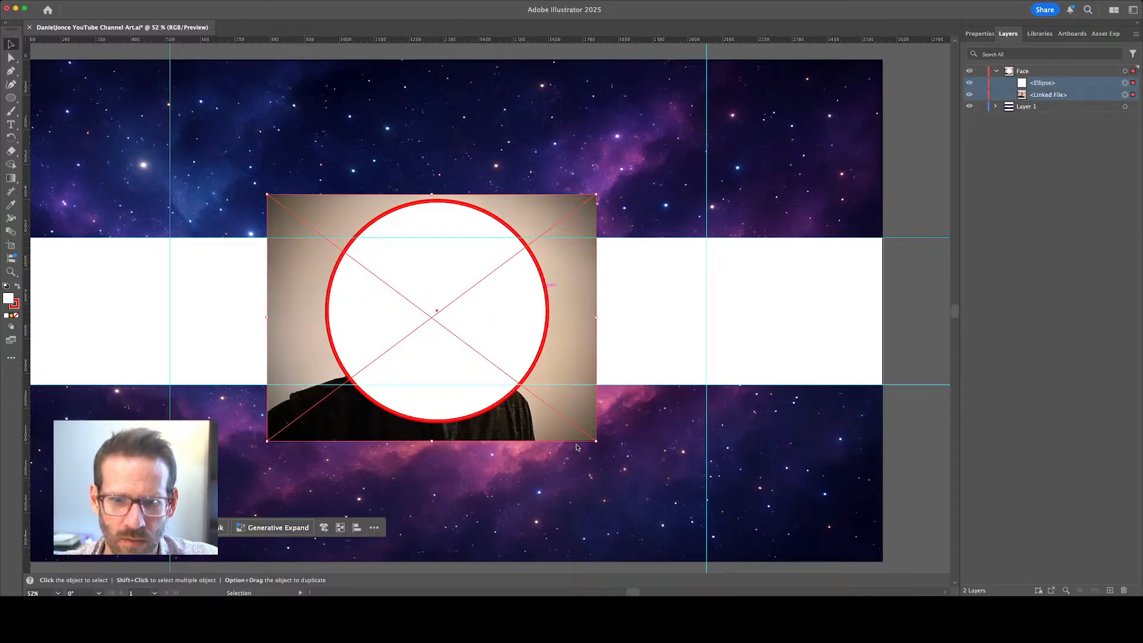
key("super+7")
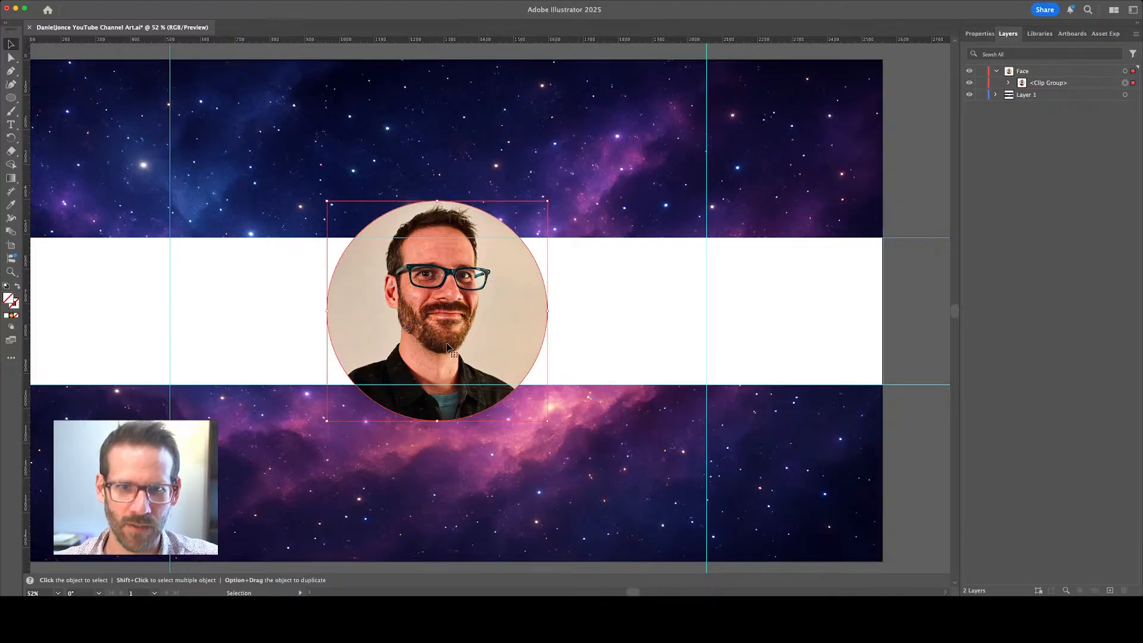
Isolate the clip group, nudge the photo slightly to the right inside the circular mask, and leave isolation with nothing selected
double_click(468, 304)
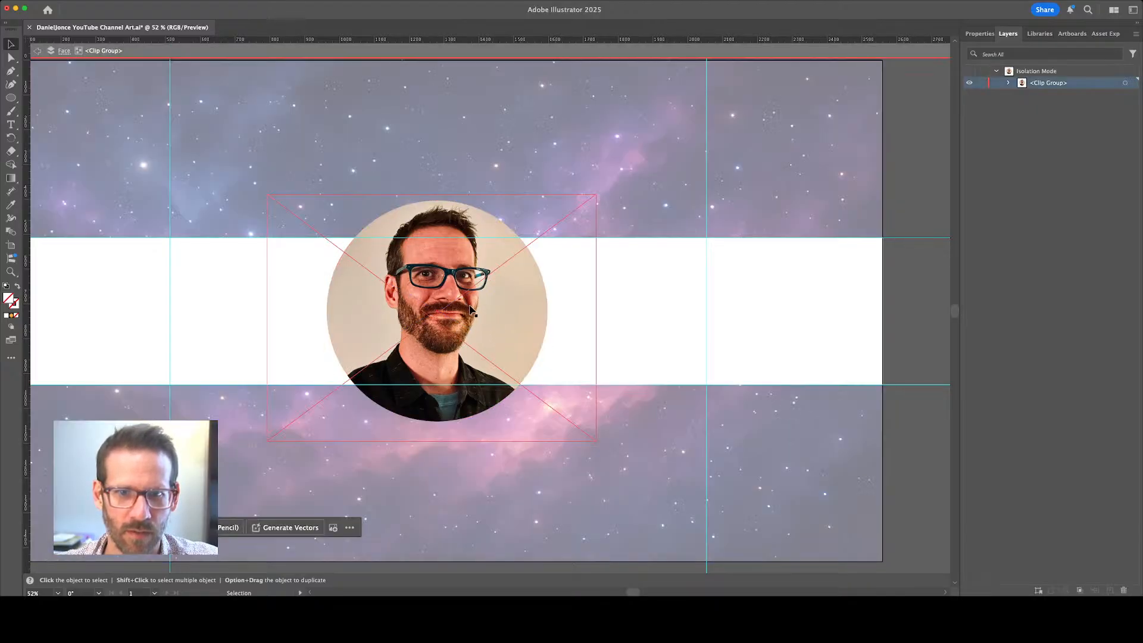
left_click_drag(468, 303, 474, 312)
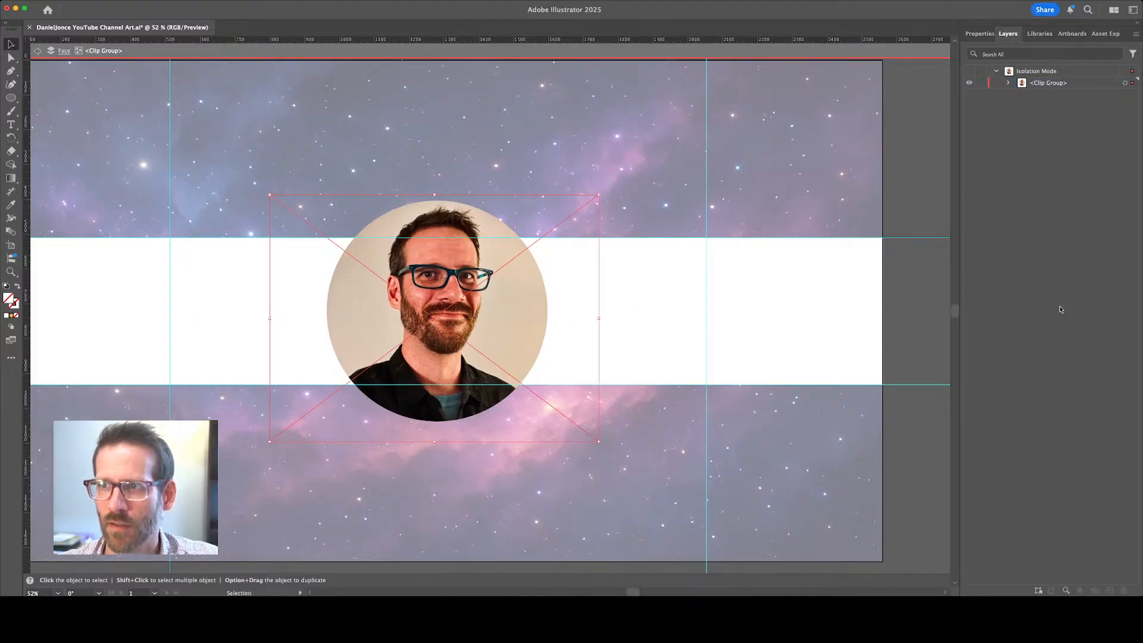
left_click(703, 316)
double_click(679, 315)
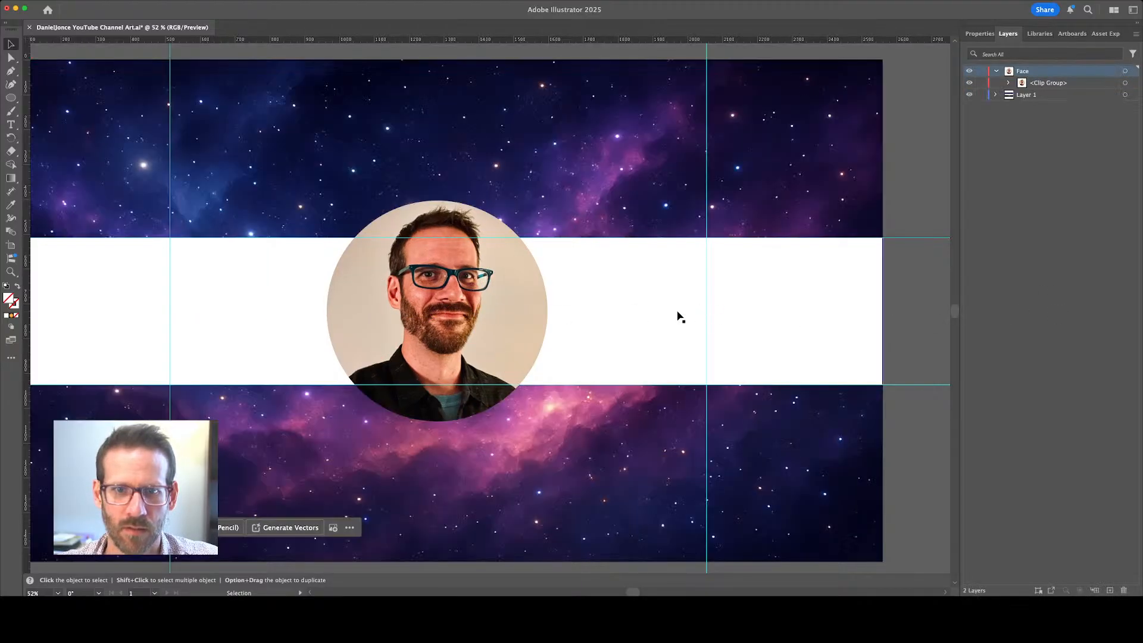
left_click(1051, 232)
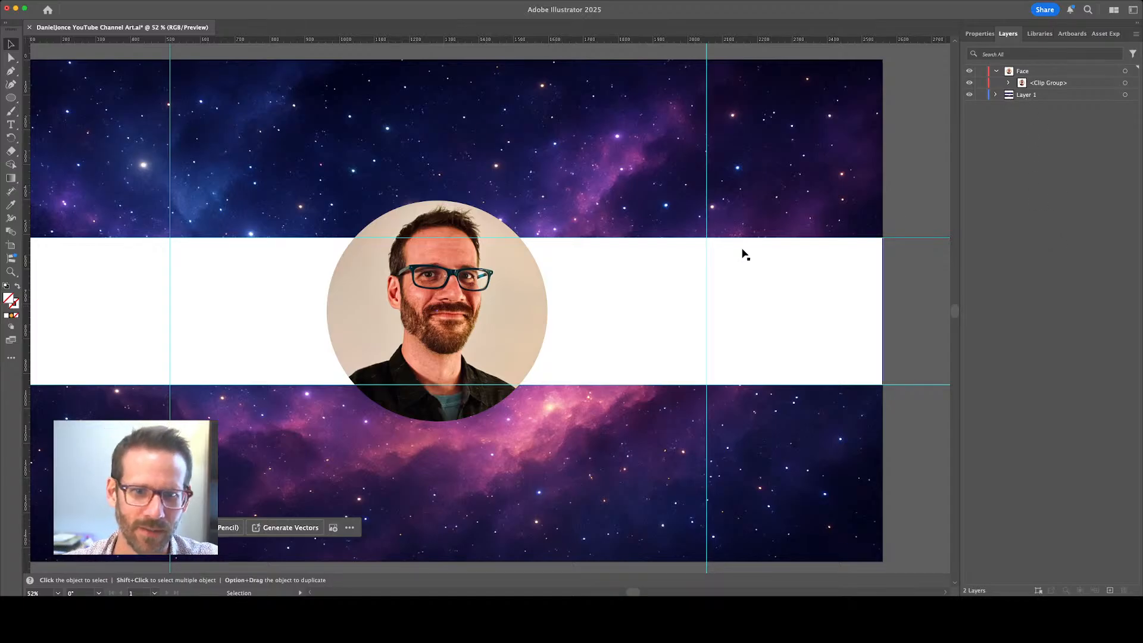
Expand the clip group in the Face layer and look for the appearance properties of its masking ellipse
left_click(1008, 83)
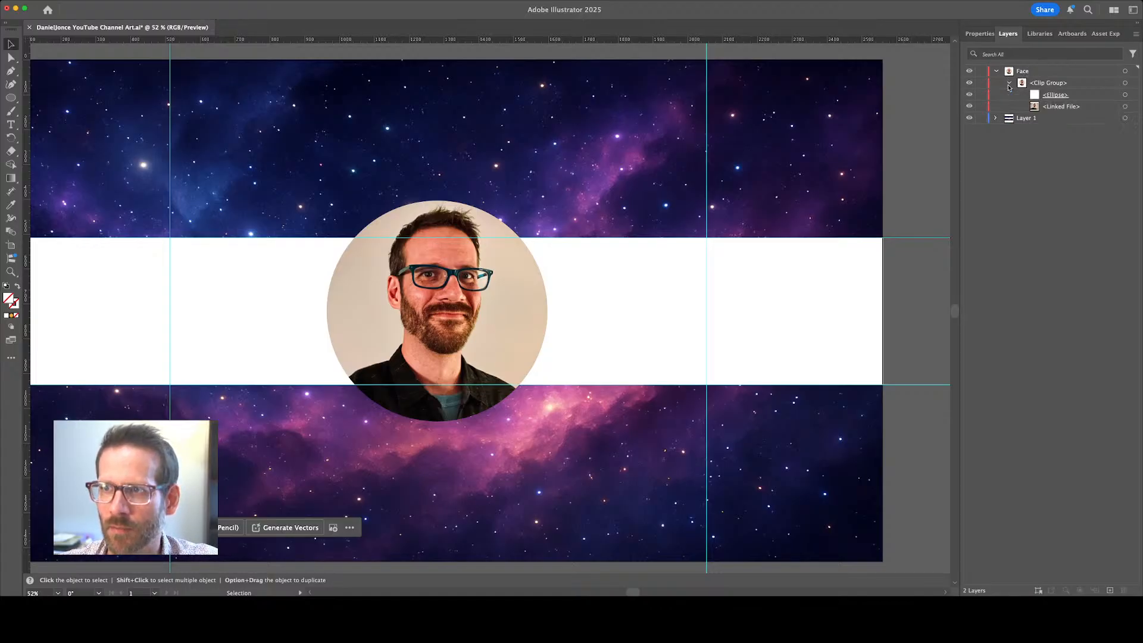
left_click(1057, 95)
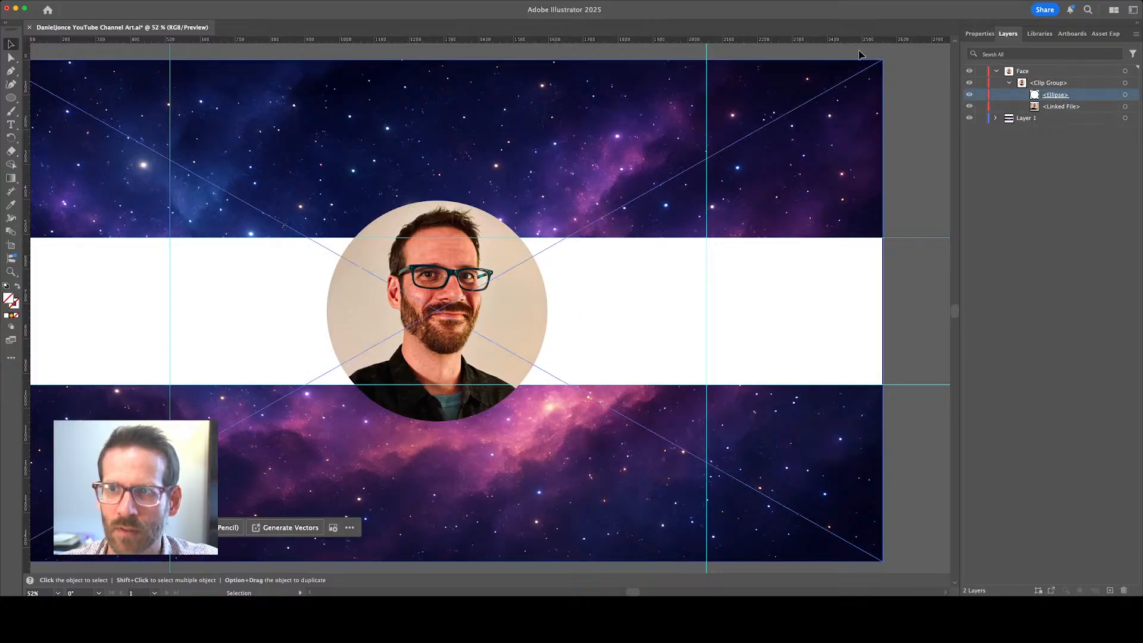
left_click(979, 34)
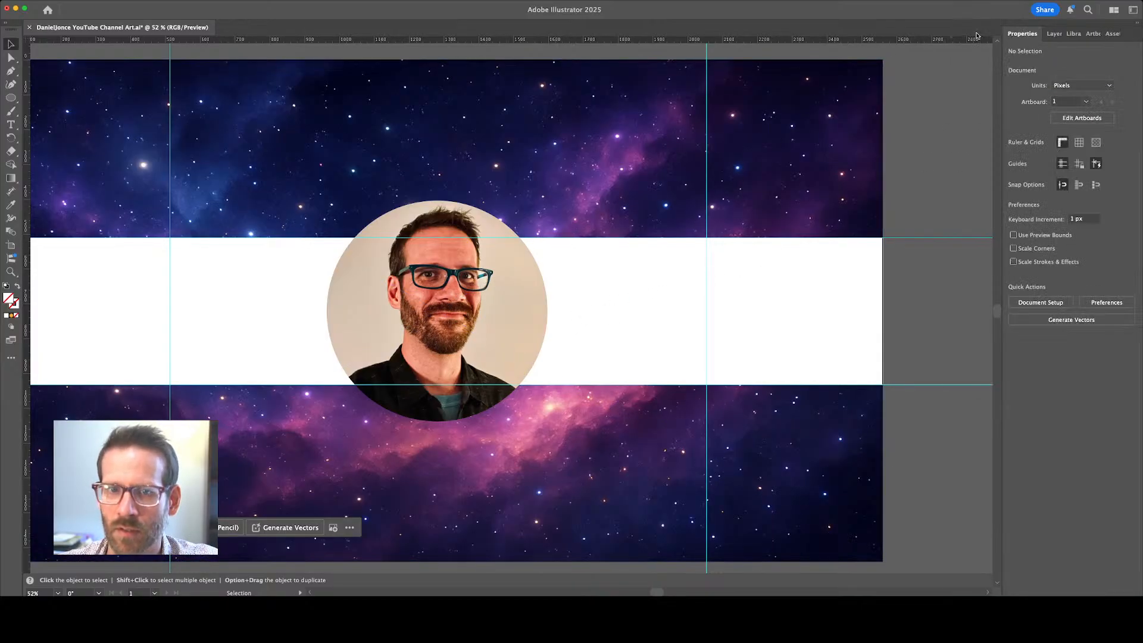
left_click(1053, 35)
left_click(1051, 36)
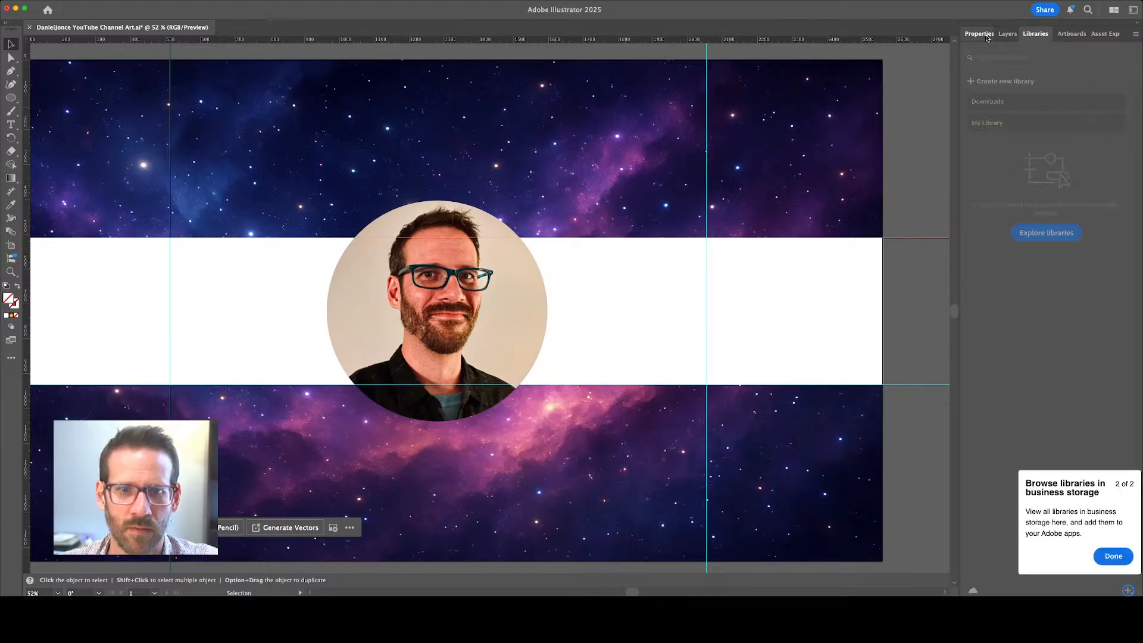
left_click(1113, 557)
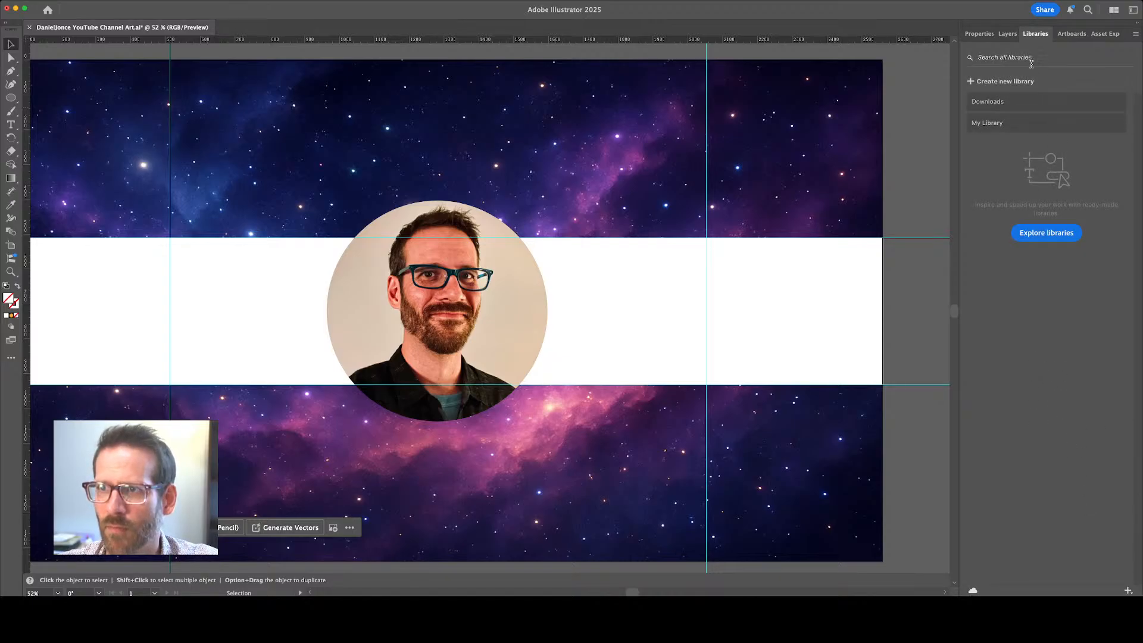
left_click(1007, 34)
left_click(979, 34)
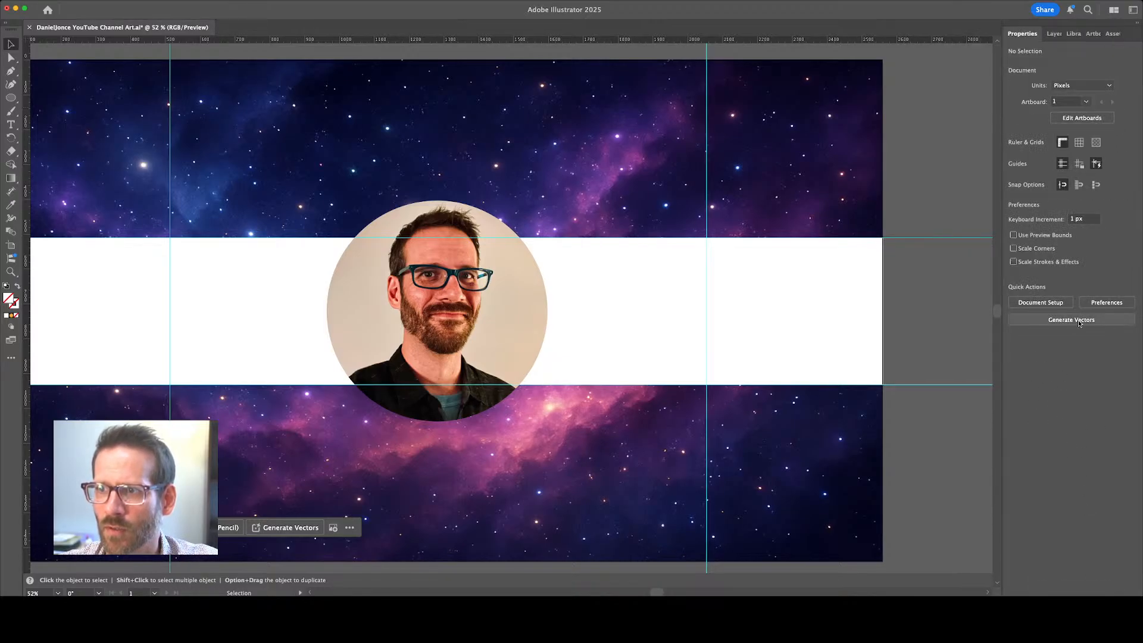
left_click(1050, 34)
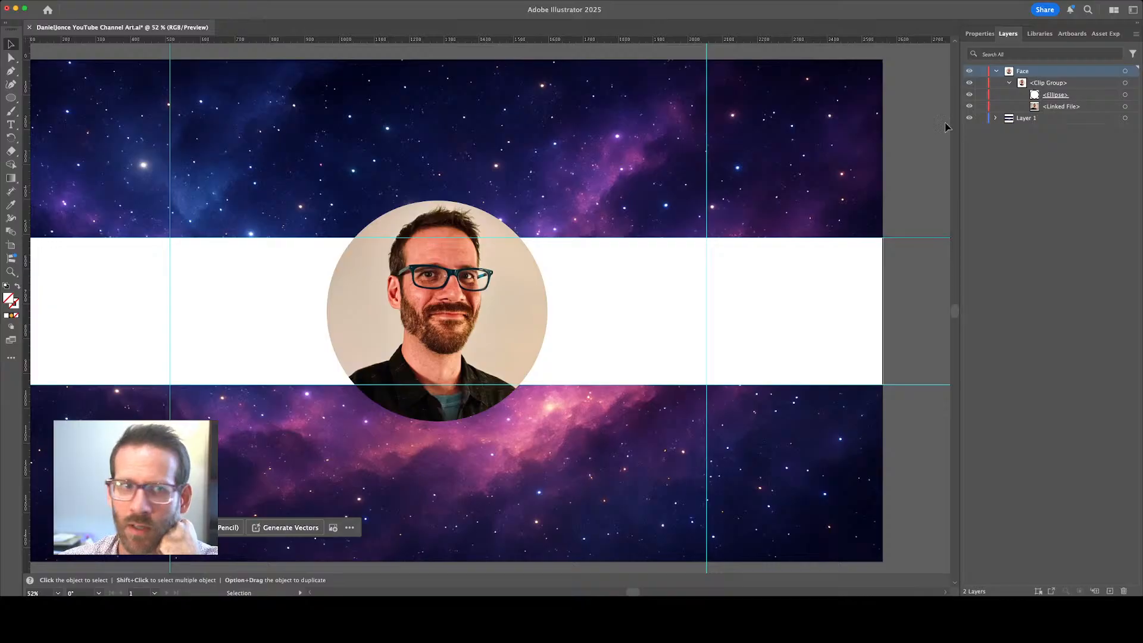
key("l")
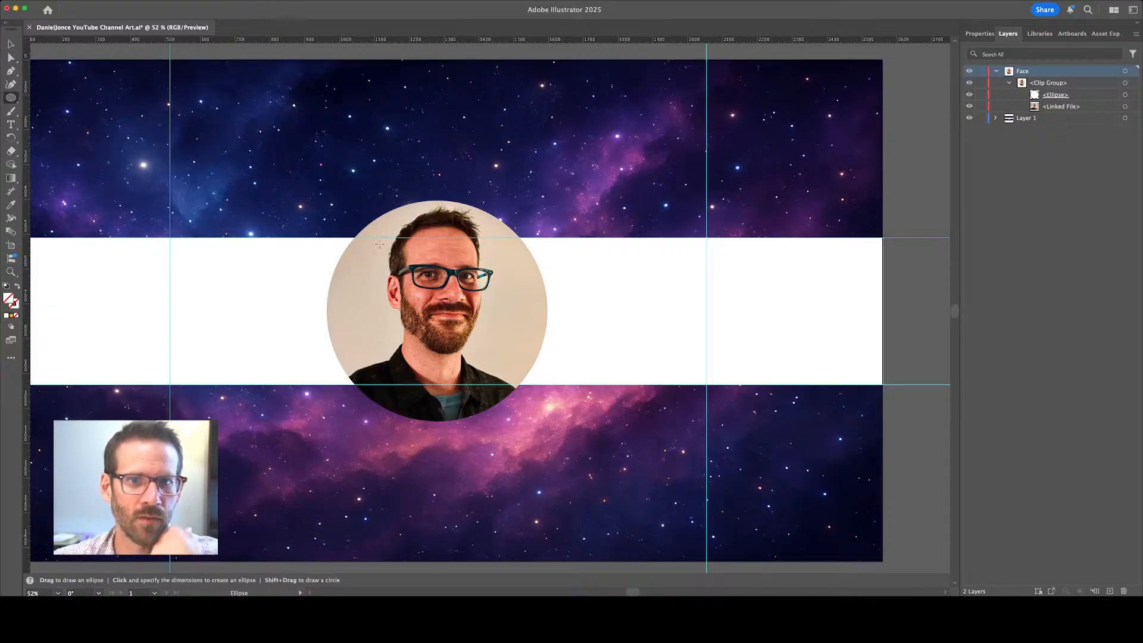
left_click_drag(365, 220, 589, 443)
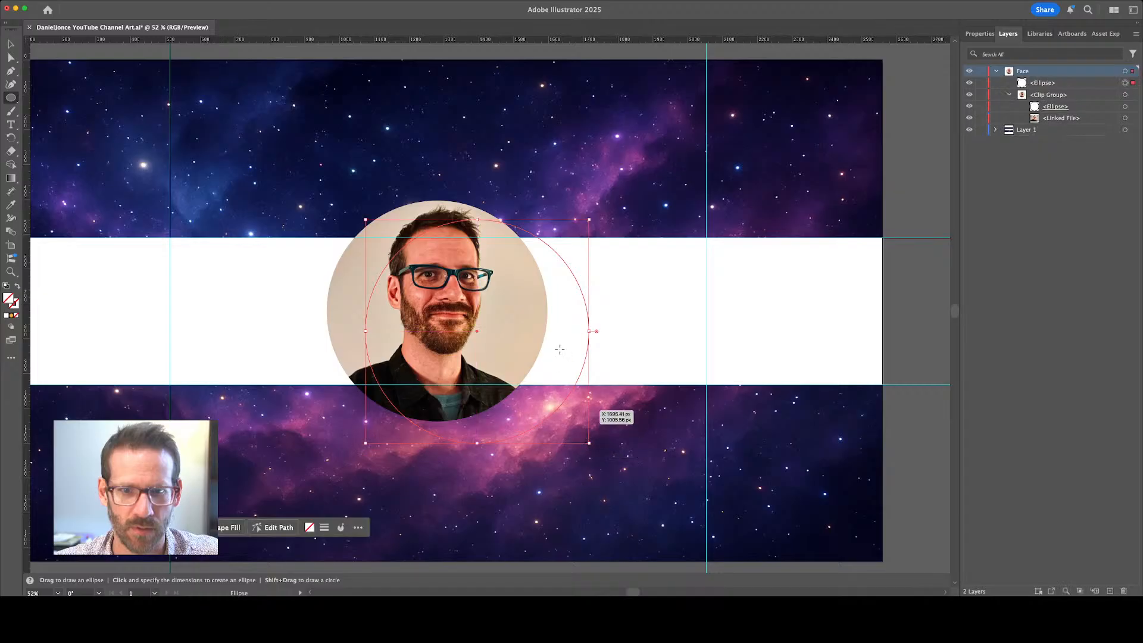
key("v")
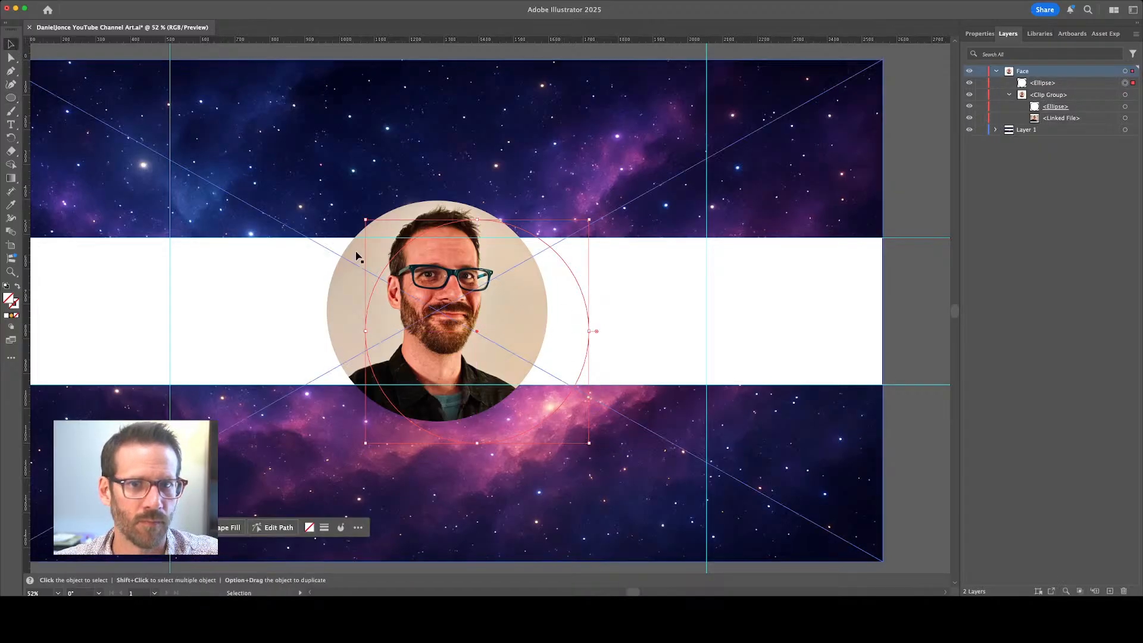
left_click_drag(571, 339, 542, 327)
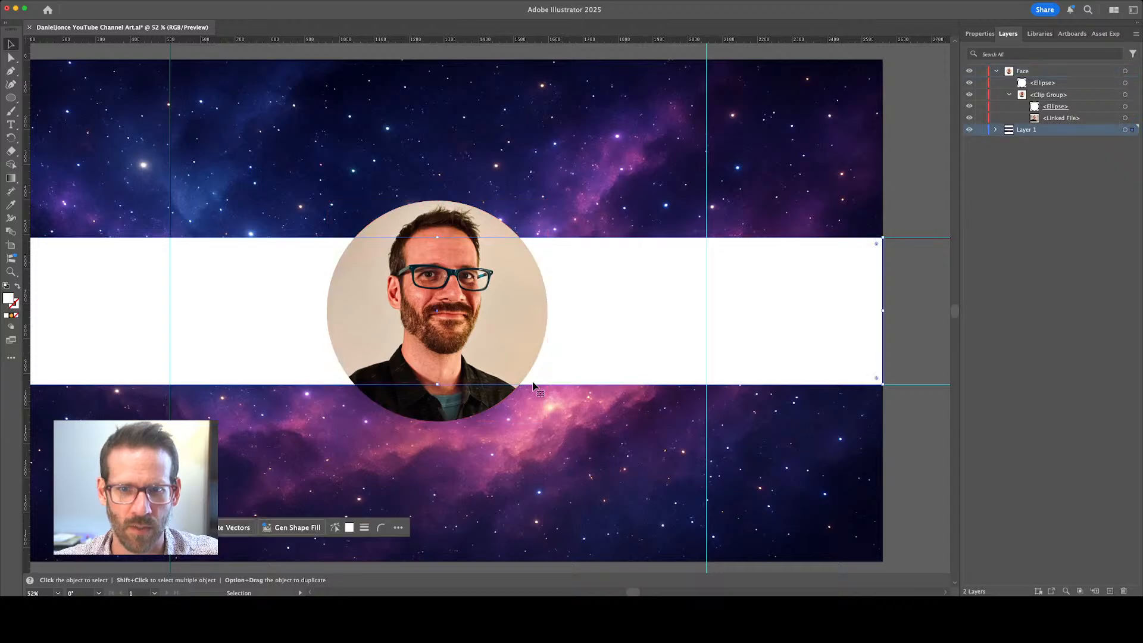
left_click(1039, 209)
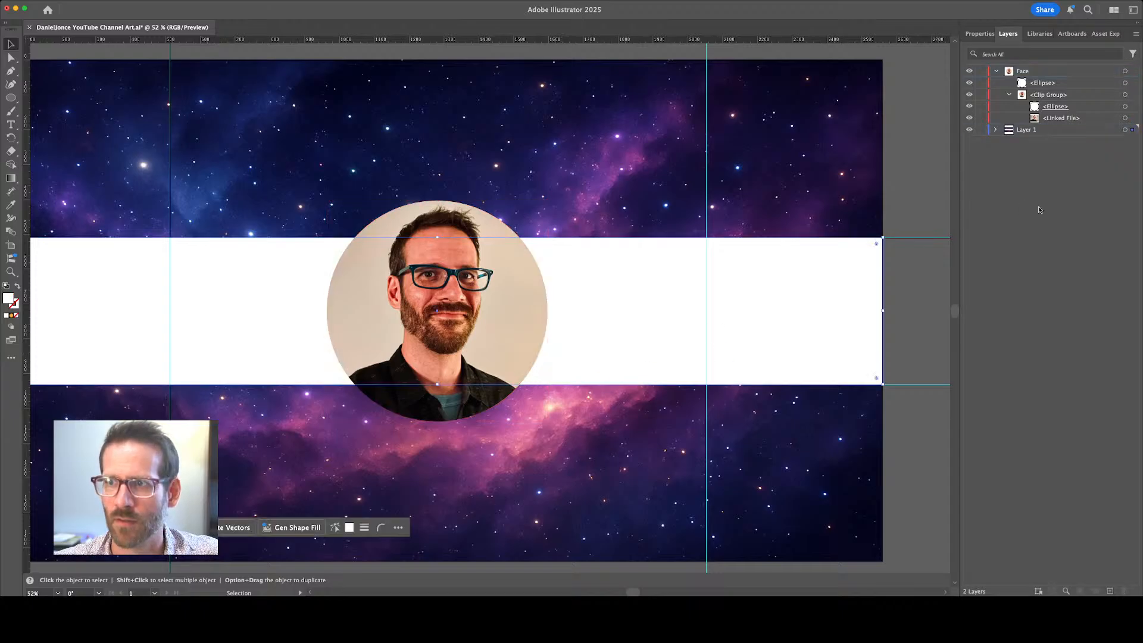
left_click(1046, 85)
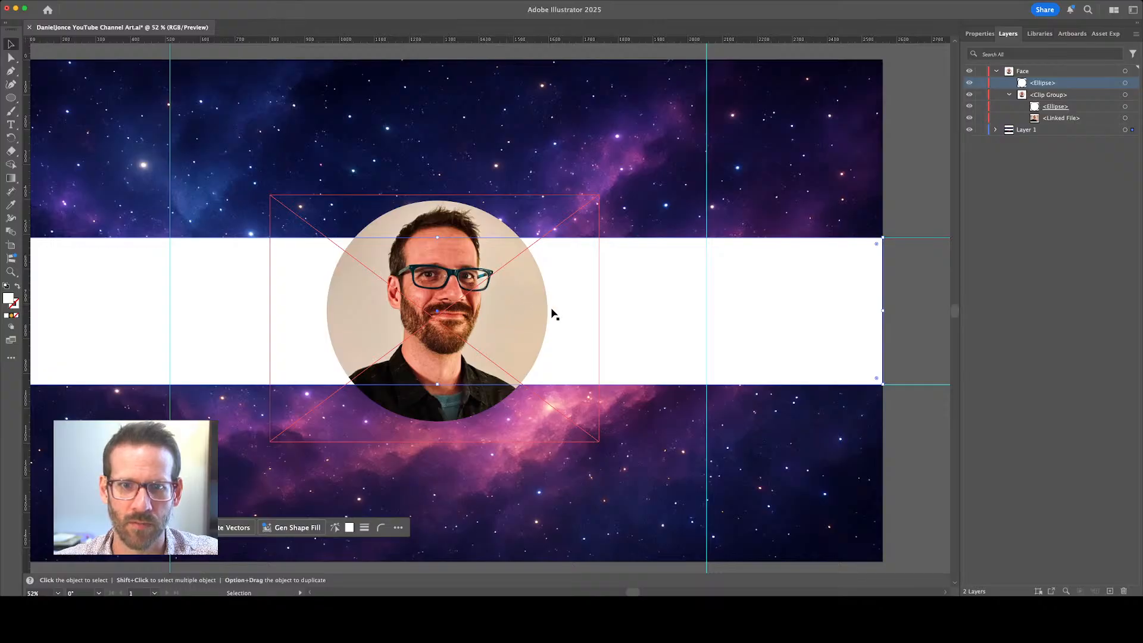
key("Delete")
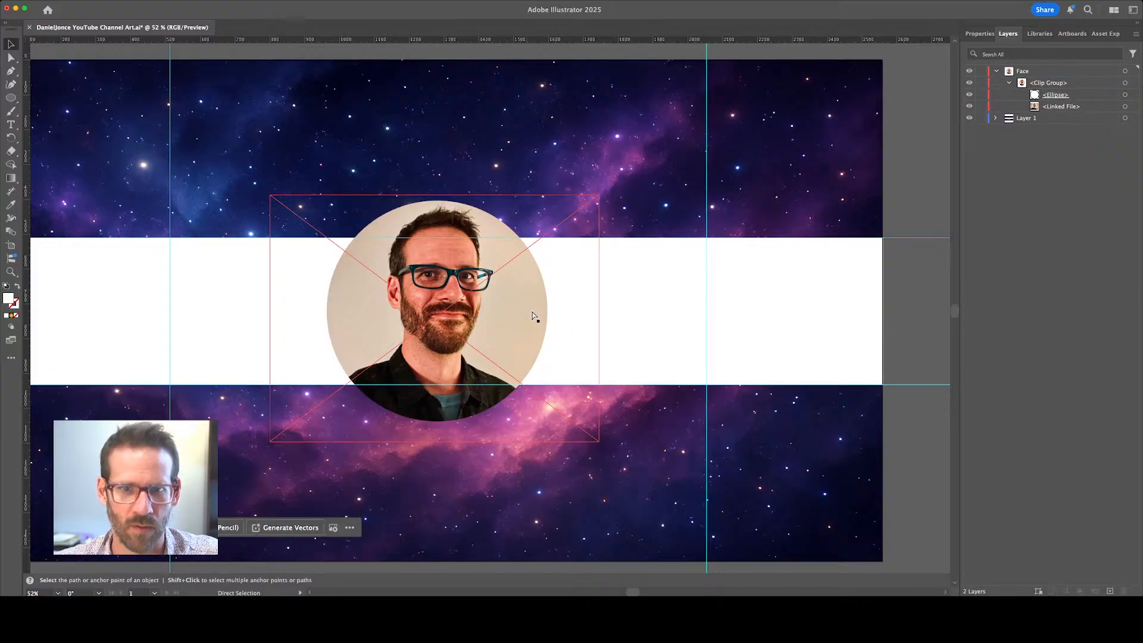
Draw a white-filled circle about 633 px in diameter over the portrait photo, fitted to the edge of its circular mask
left_click(133, 121)
left_click(11, 97)
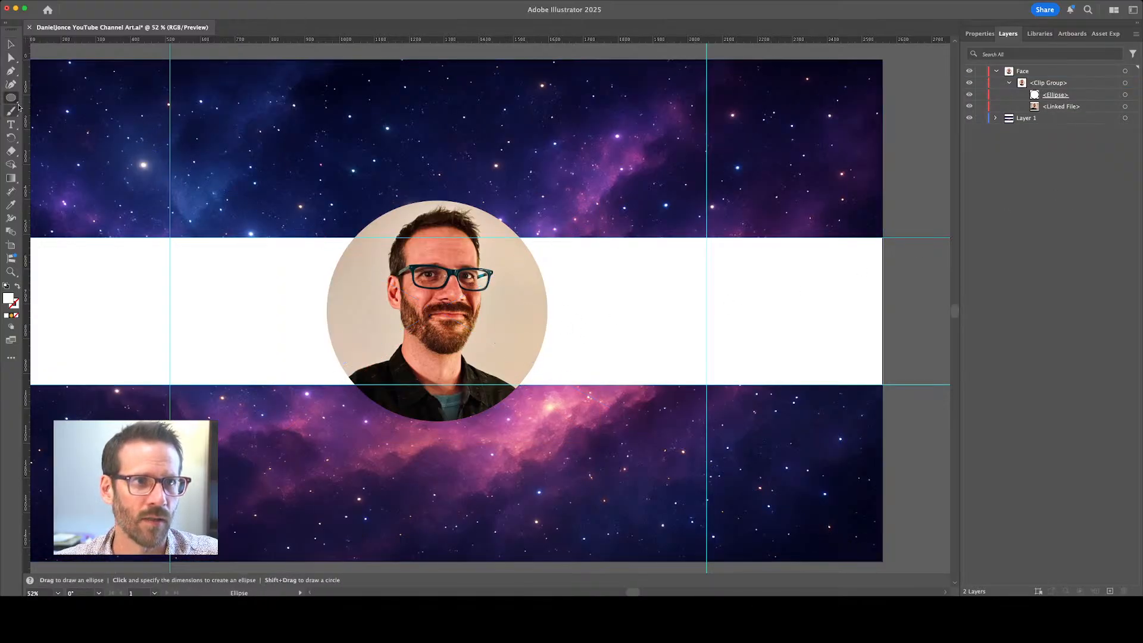
left_click_drag(329, 204, 542, 408)
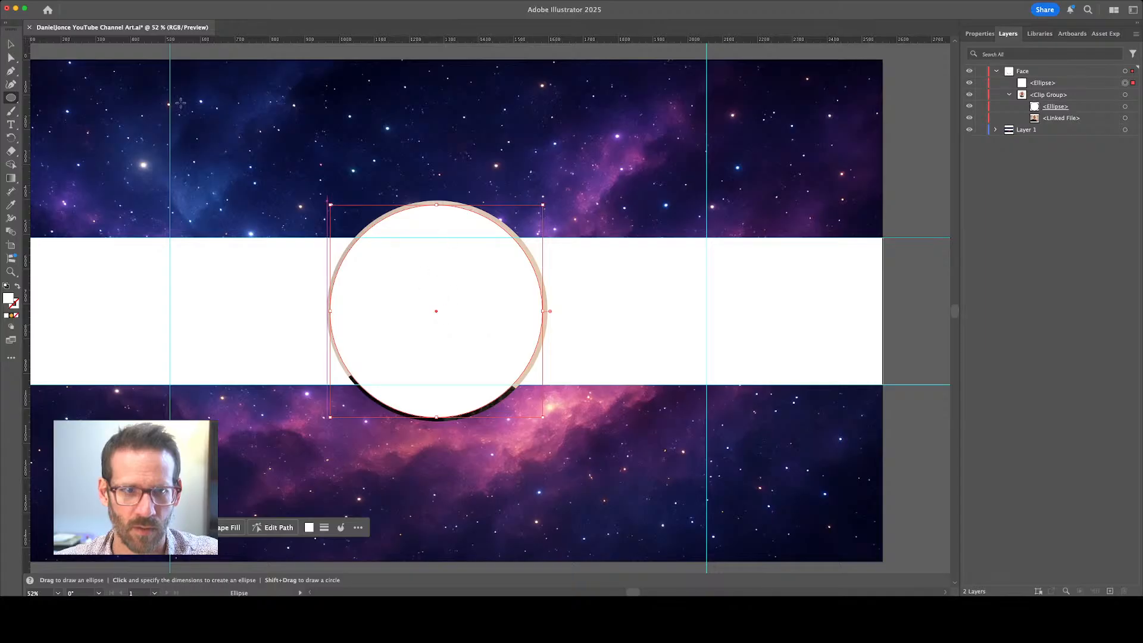
left_click(11, 44)
mouse_move(454, 350)
left_mouse_down()
mouse_move(536, 339)
mouse_move(457, 348)
left_mouse_up()
mouse_move(545, 420)
left_mouse_down()
mouse_move(577, 464)
mouse_move(530, 413)
mouse_move(564, 448)
mouse_move(534, 416)
mouse_move(557, 442)
mouse_move(577, 422)
mouse_move(556, 426)
mouse_move(526, 397)
mouse_move(547, 429)
left_mouse_up()
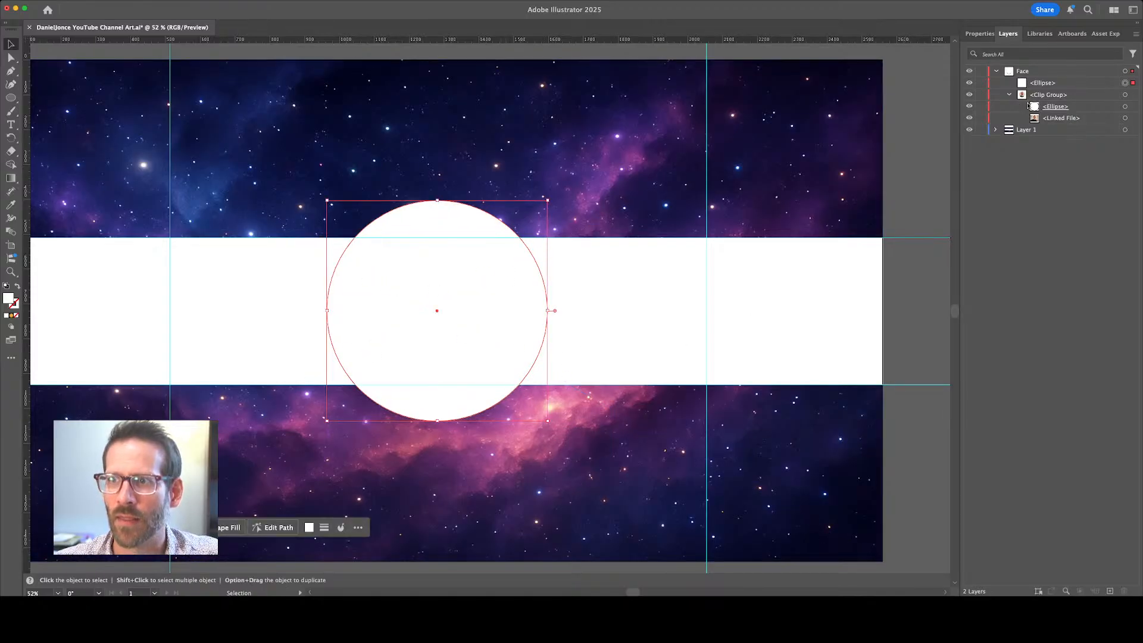
Check the new circle by toggling its visibility, and give it a 10 pt red stroke with no fill
left_click(968, 83)
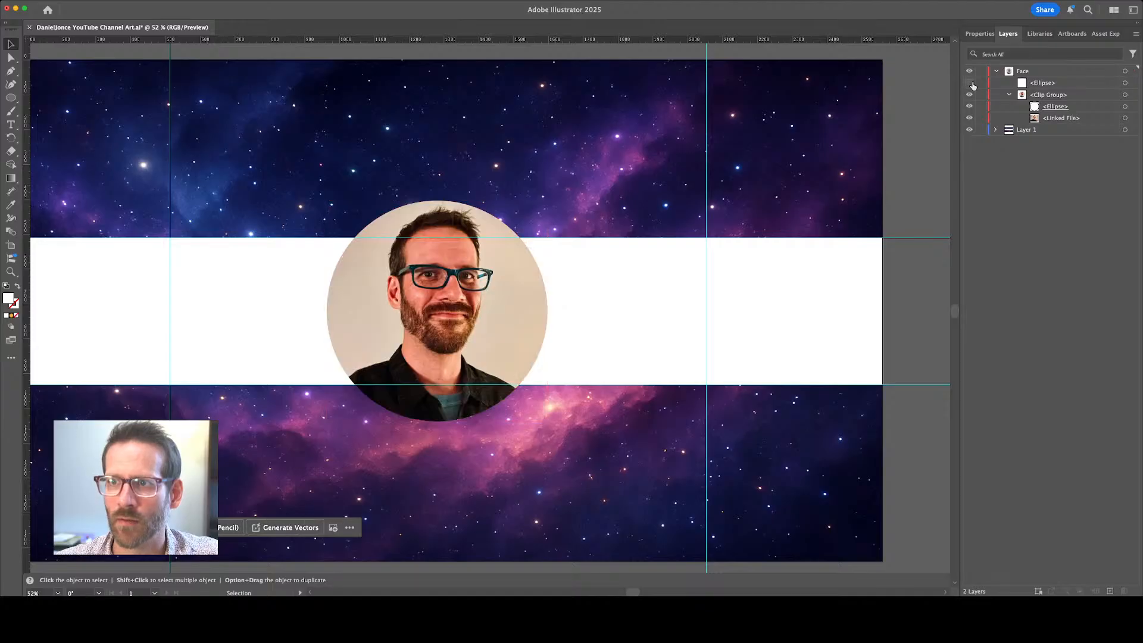
left_click(969, 84)
left_click(1019, 84)
left_click(979, 33)
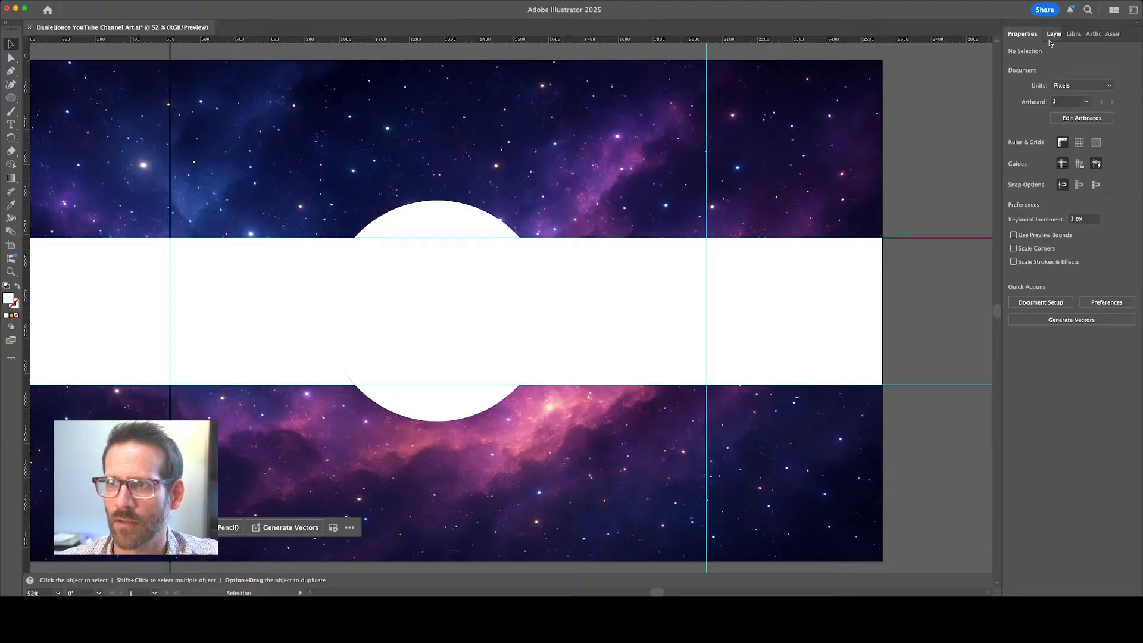
left_click(467, 225)
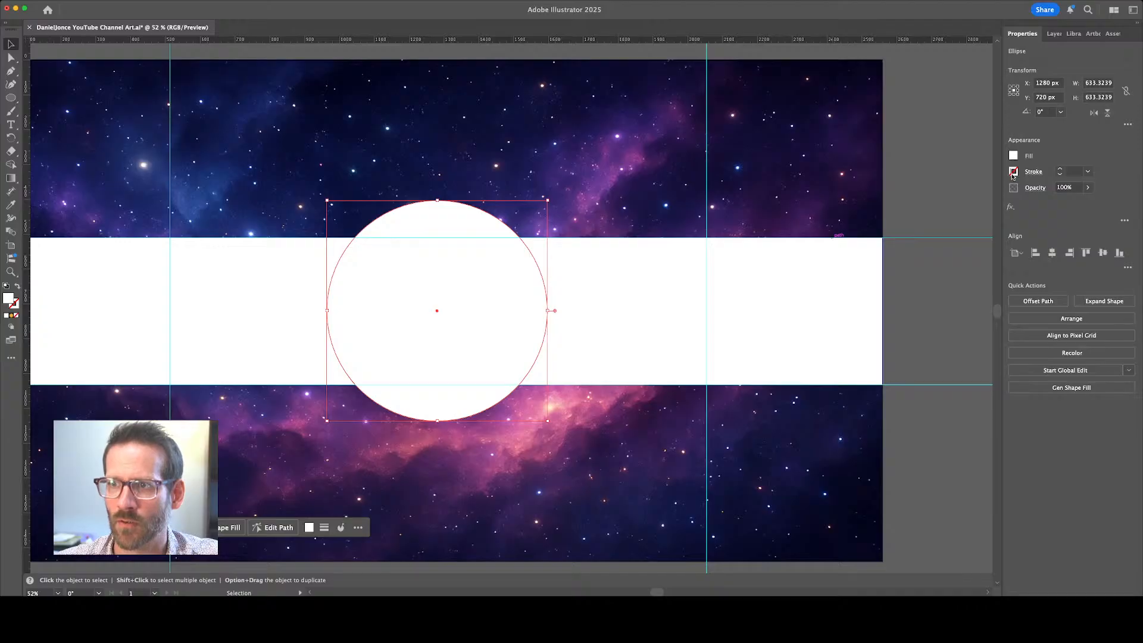
left_click(970, 251)
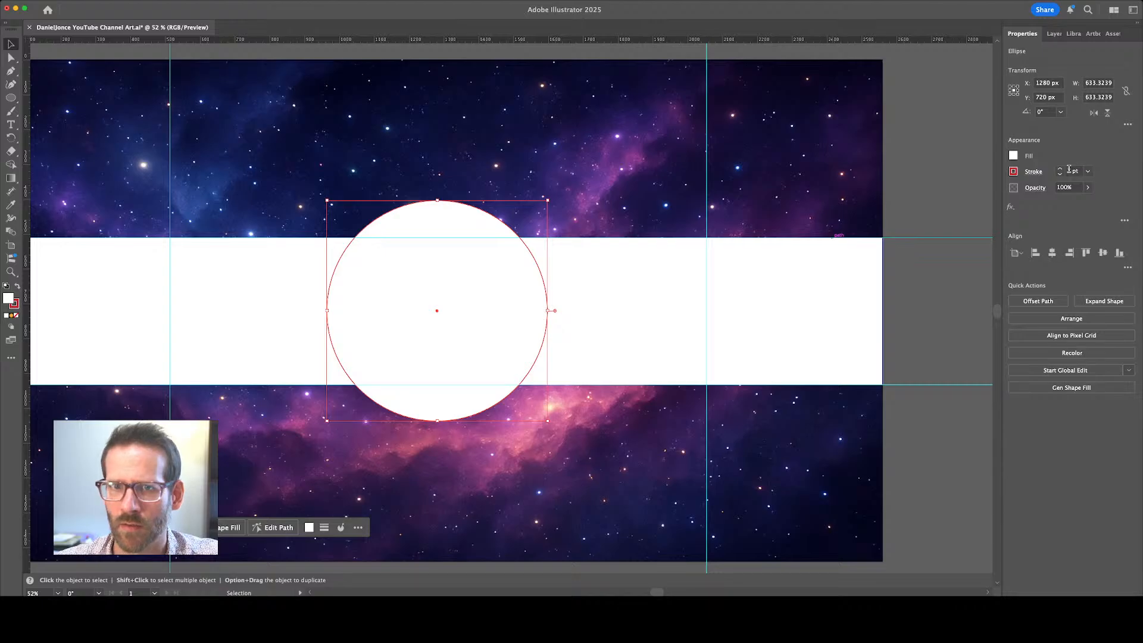
double_click(1072, 172)
type("10")
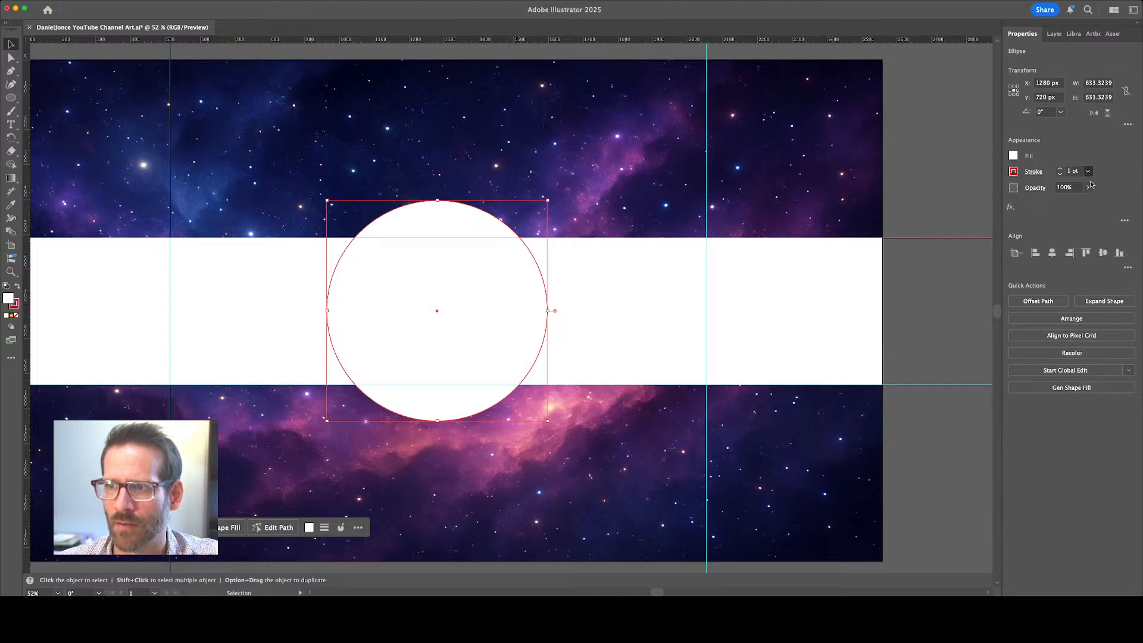
key("Return")
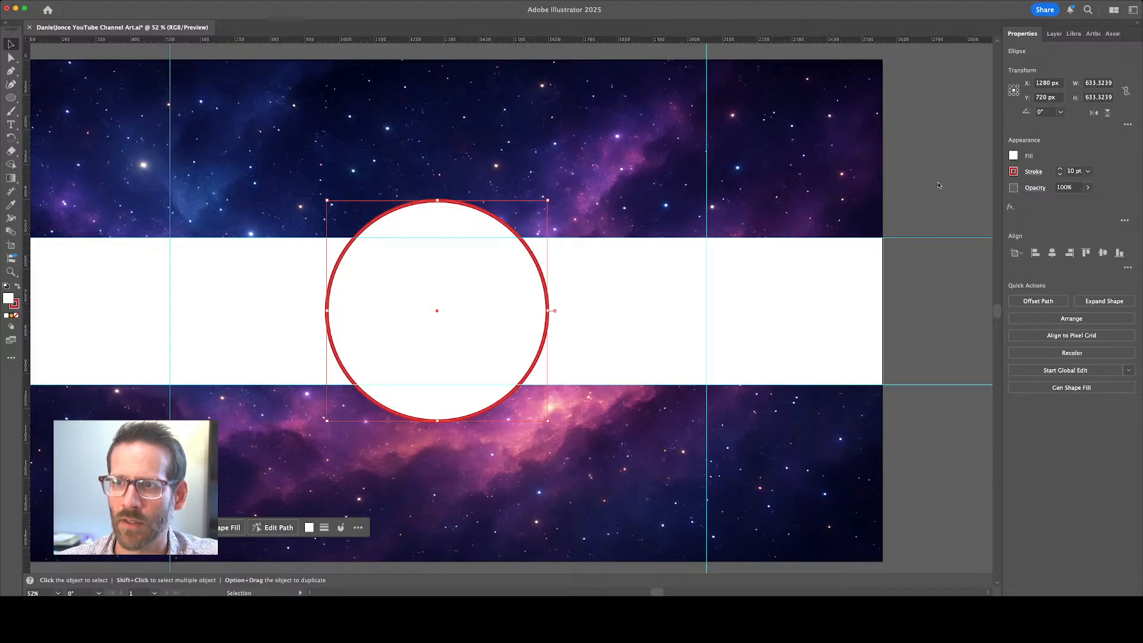
key("slash")
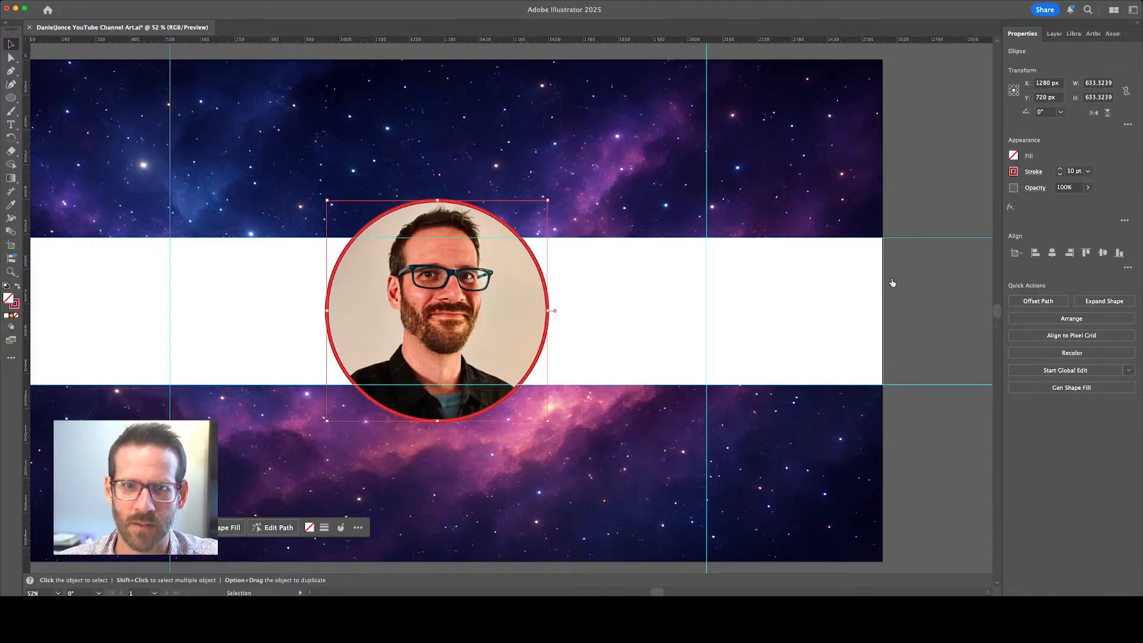
Save the banner document and clear the selection
left_click(582, 198)
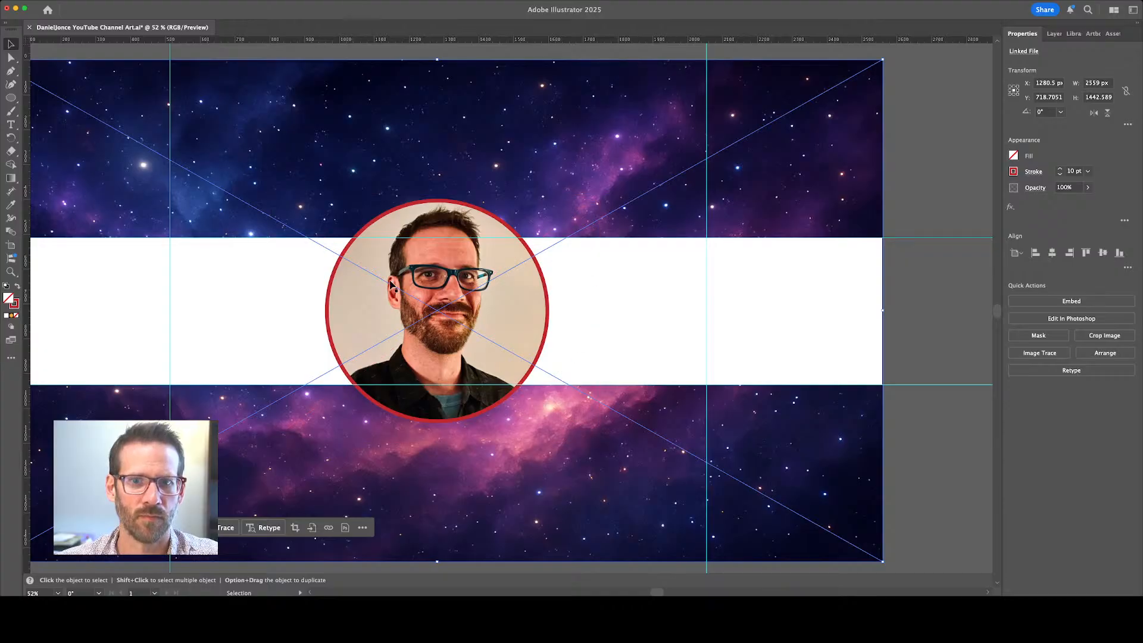
key("super+s")
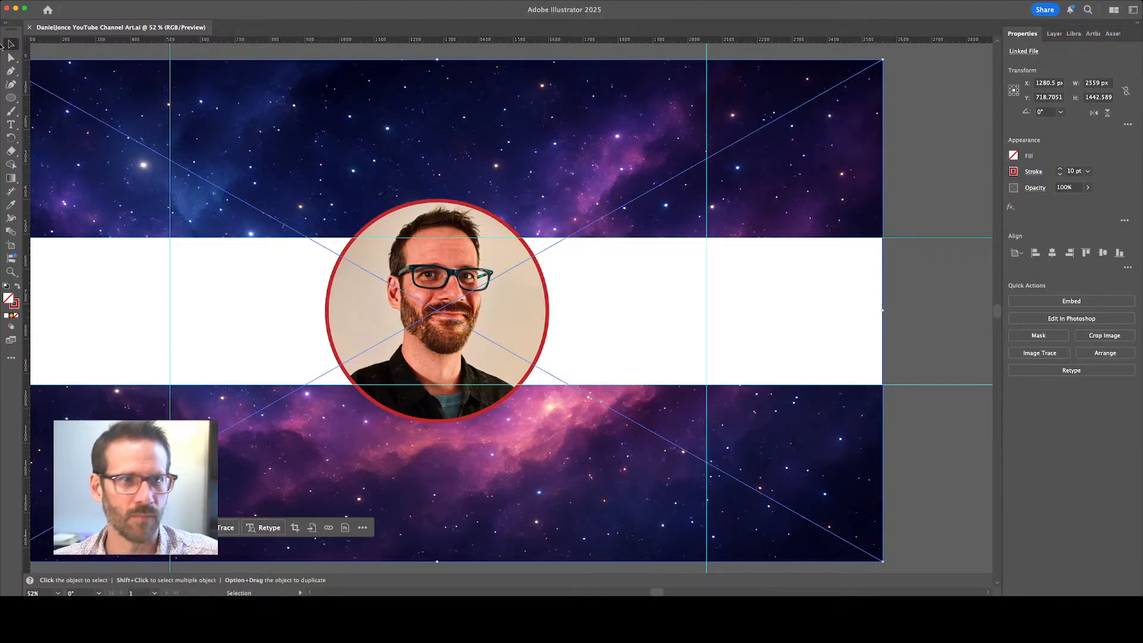
left_click(924, 489)
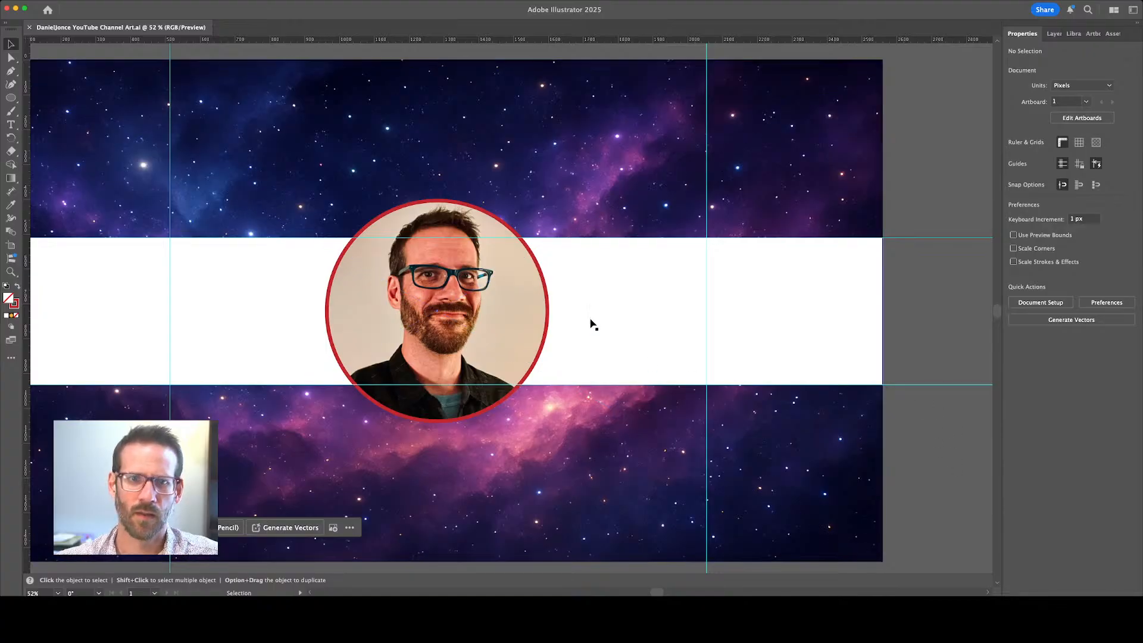
Change the stroke of the outline circle around the portrait to a darker red and save the document
left_click(540, 278)
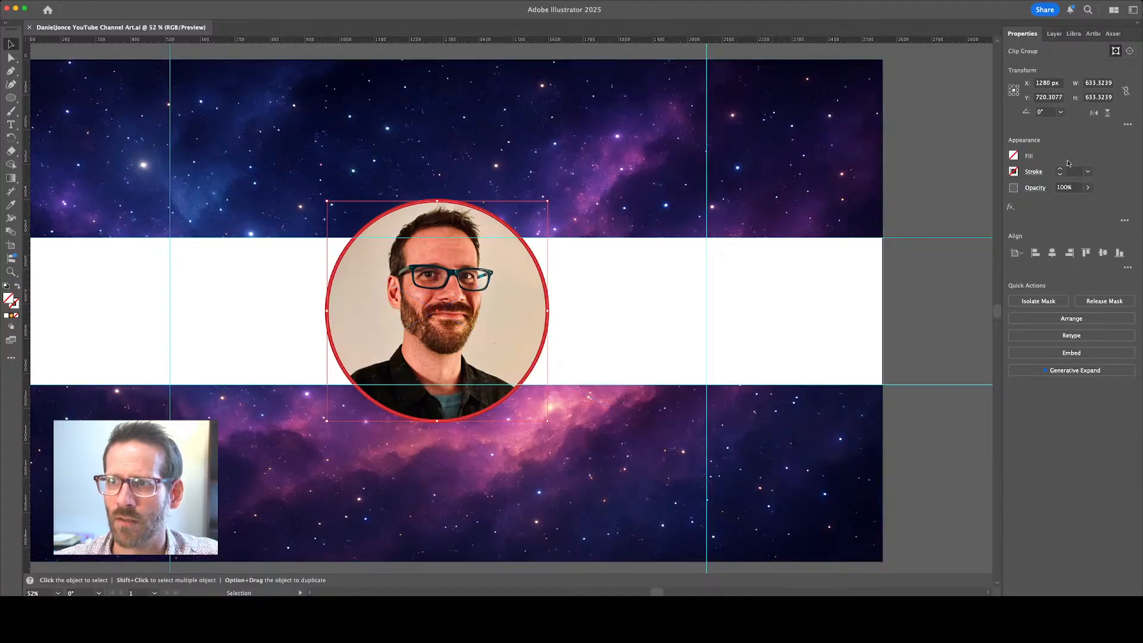
left_click(512, 231)
left_click(512, 231)
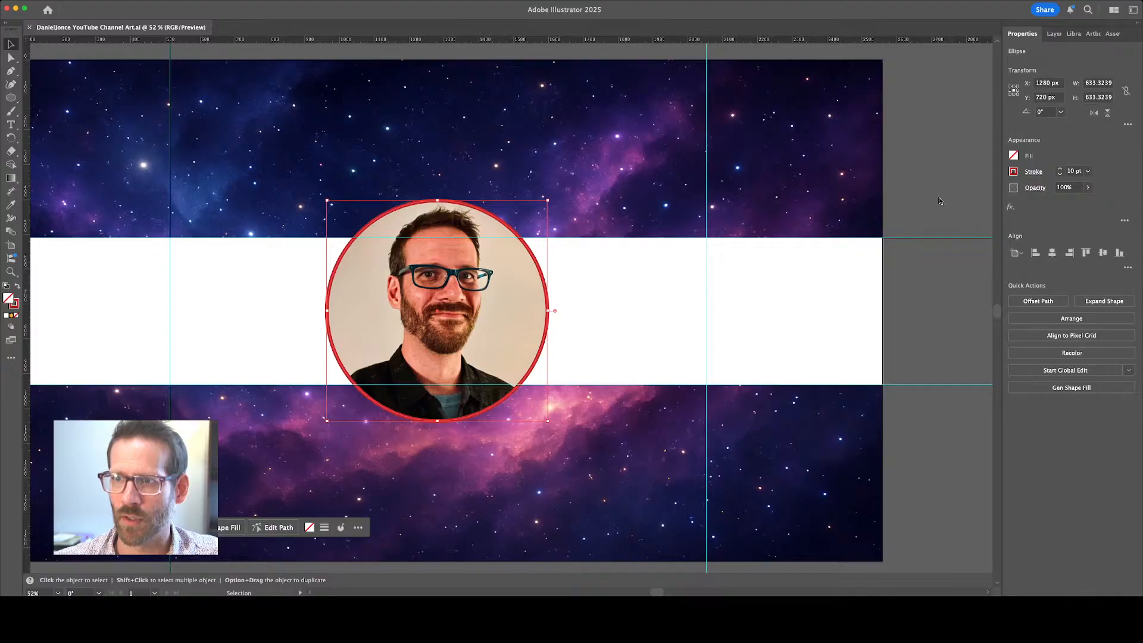
key("x")
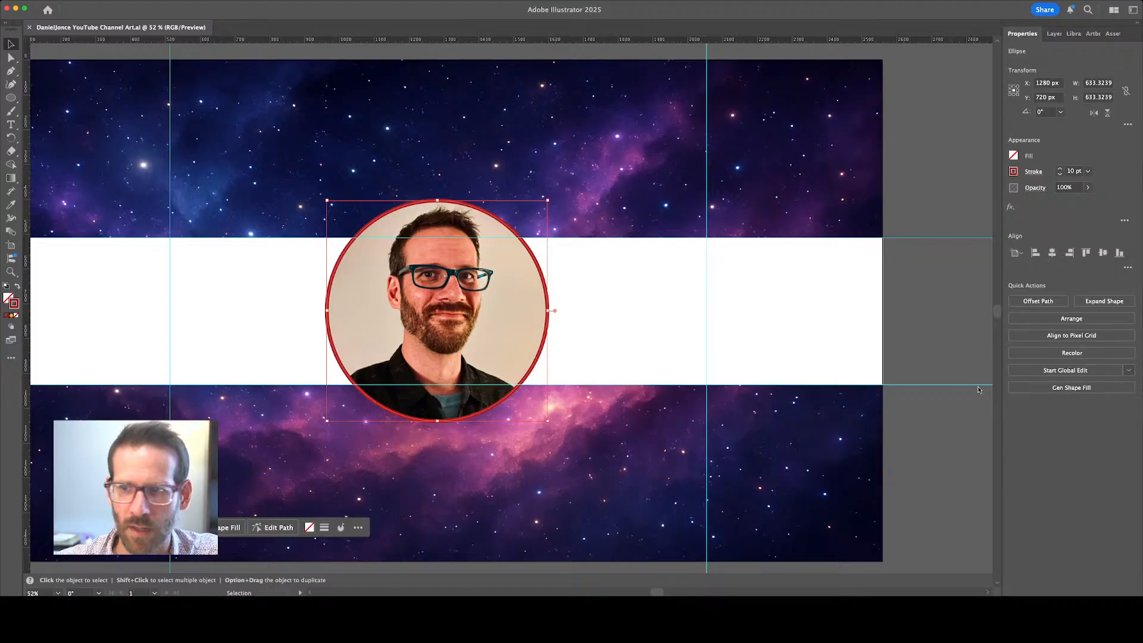
key("x")
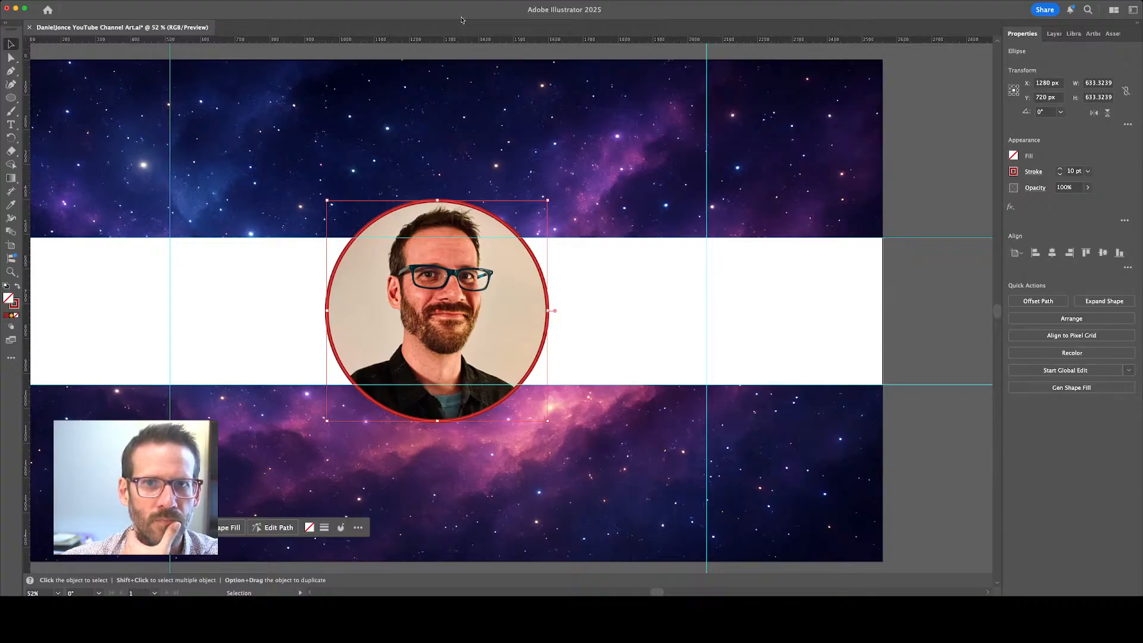
left_click(938, 466)
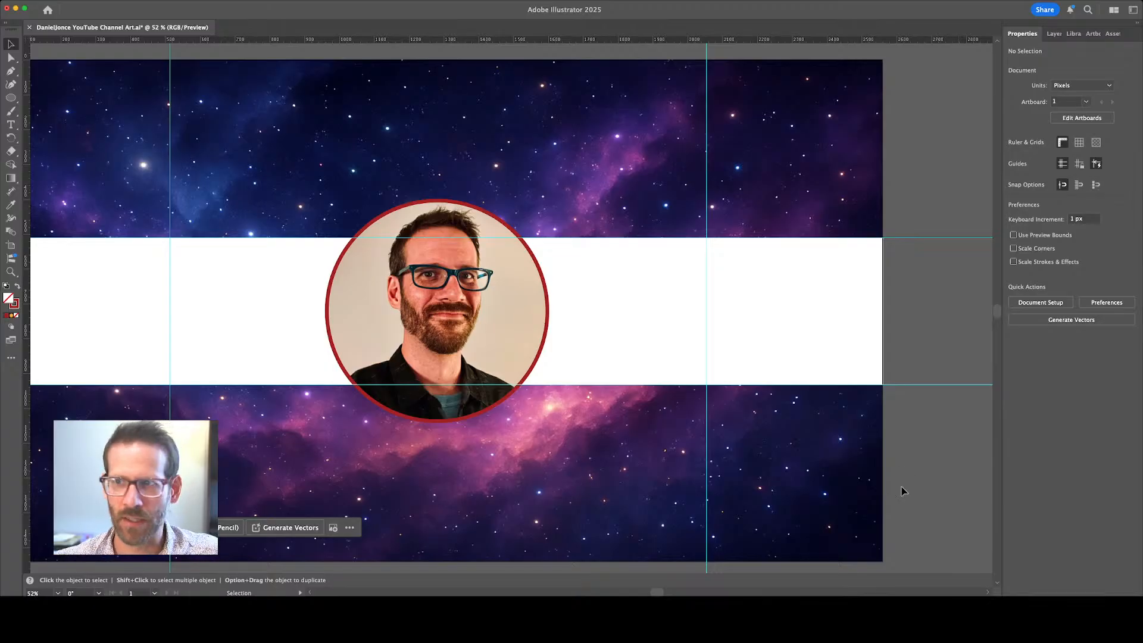
left_click(1055, 34)
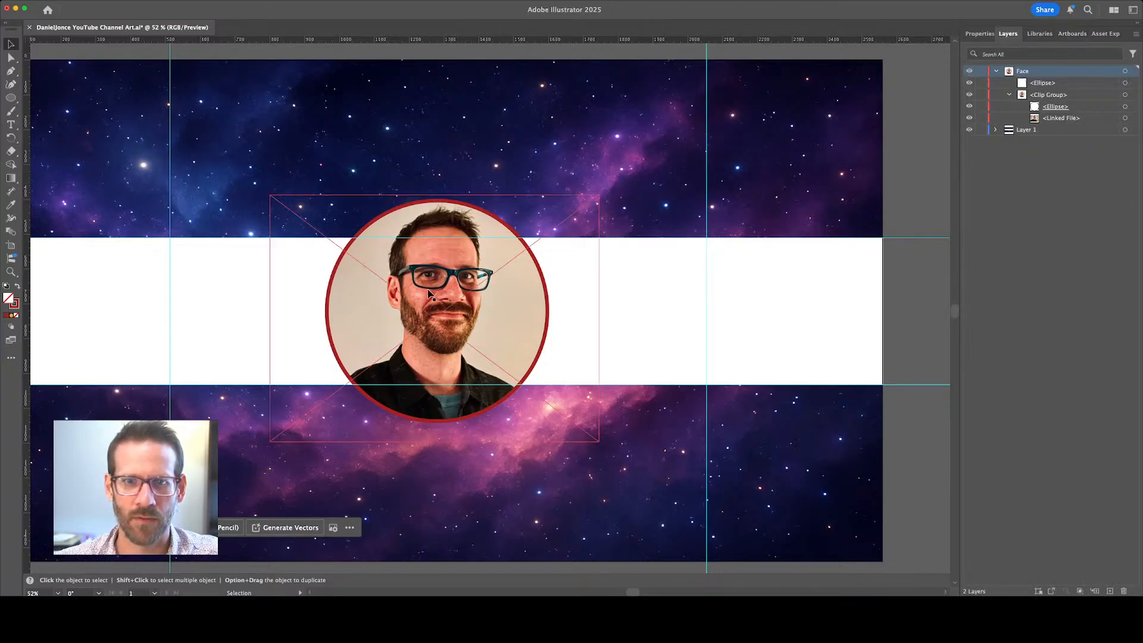
key("super+s")
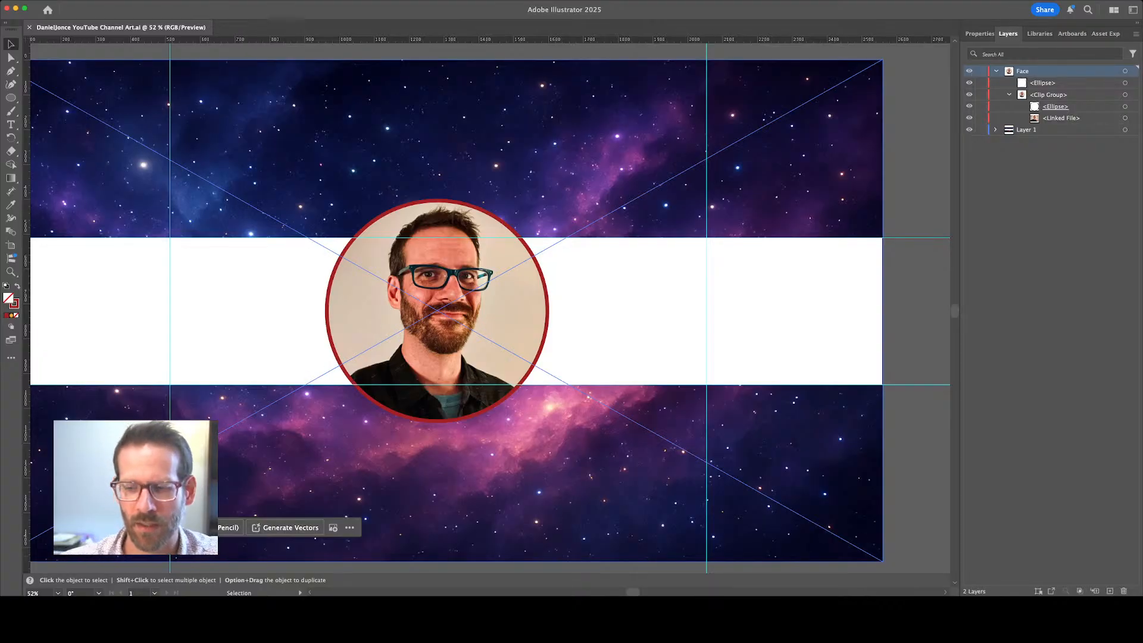
key("super+Tab")
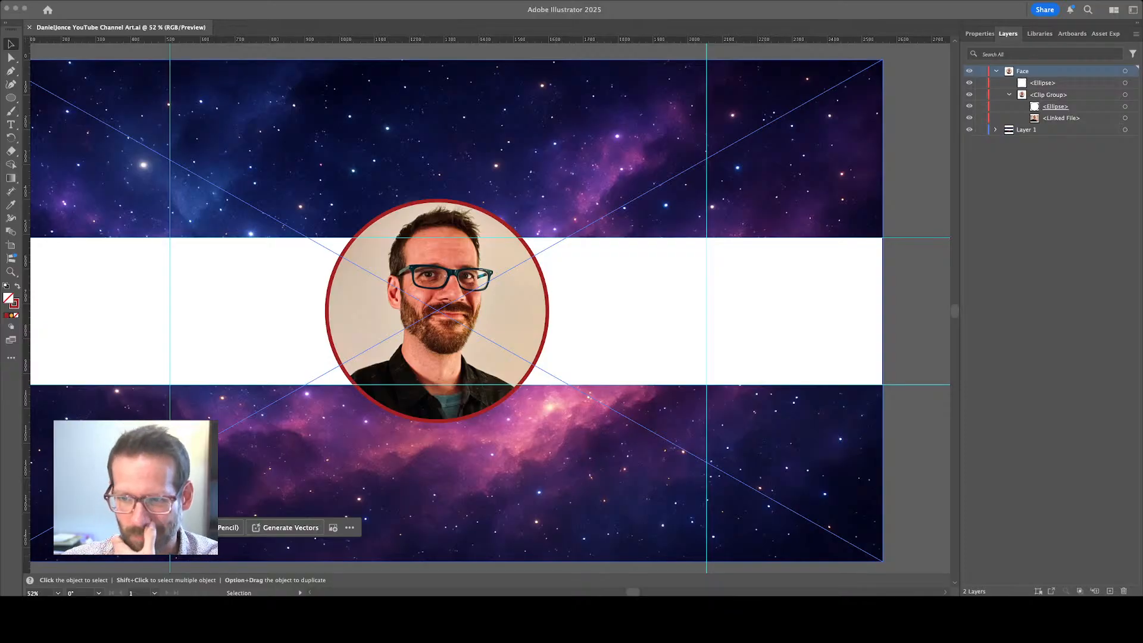
key("super+Tab")
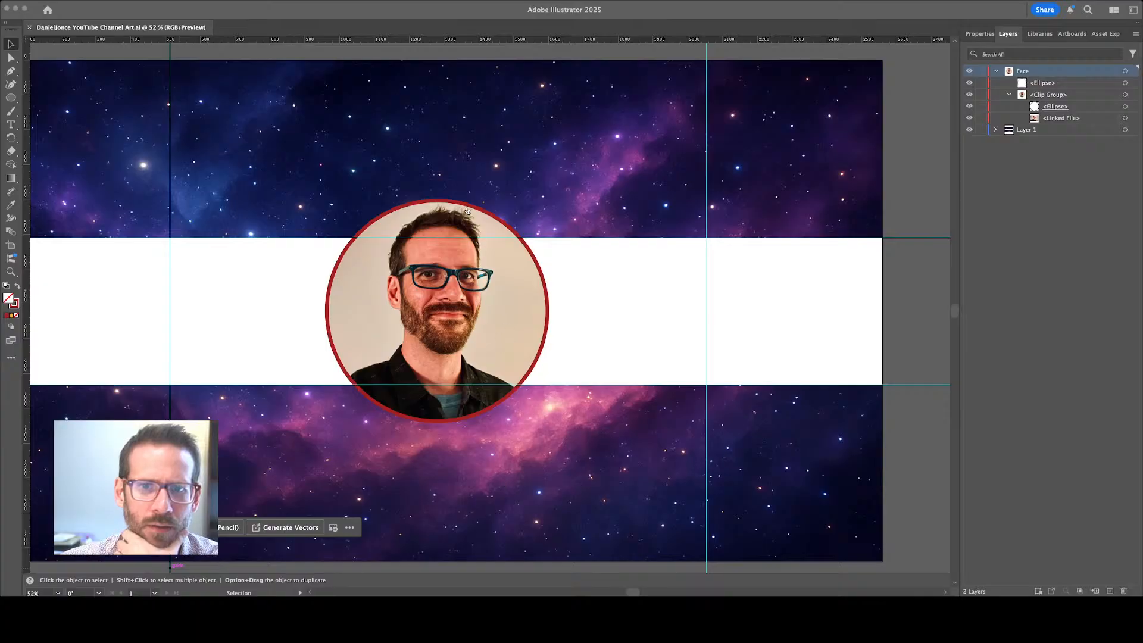
key("super+Tab")
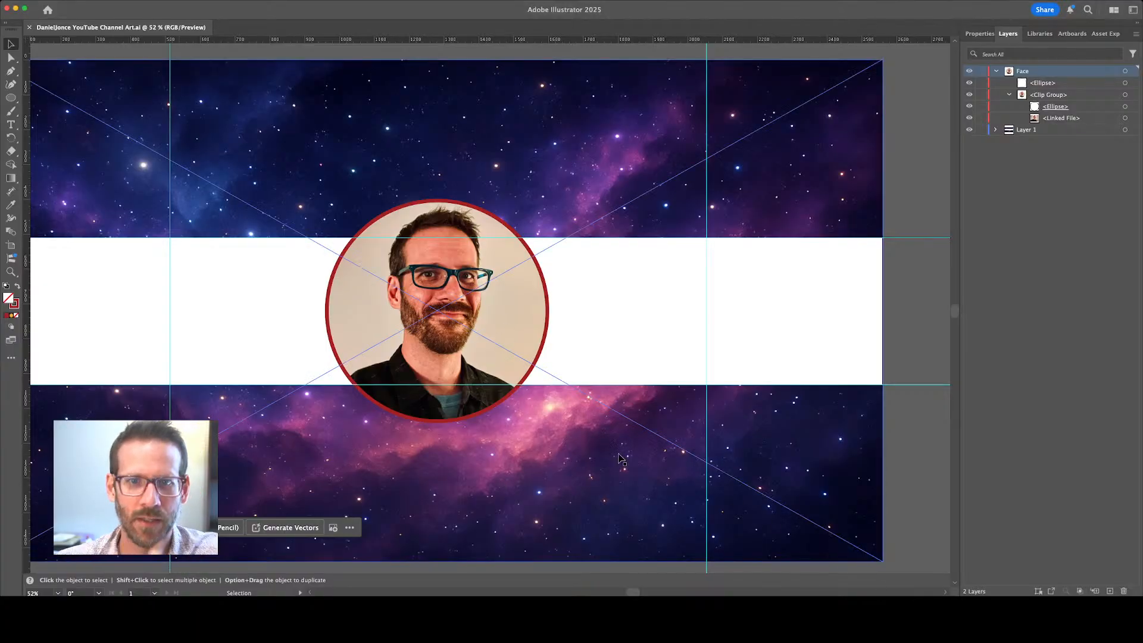
key("v")
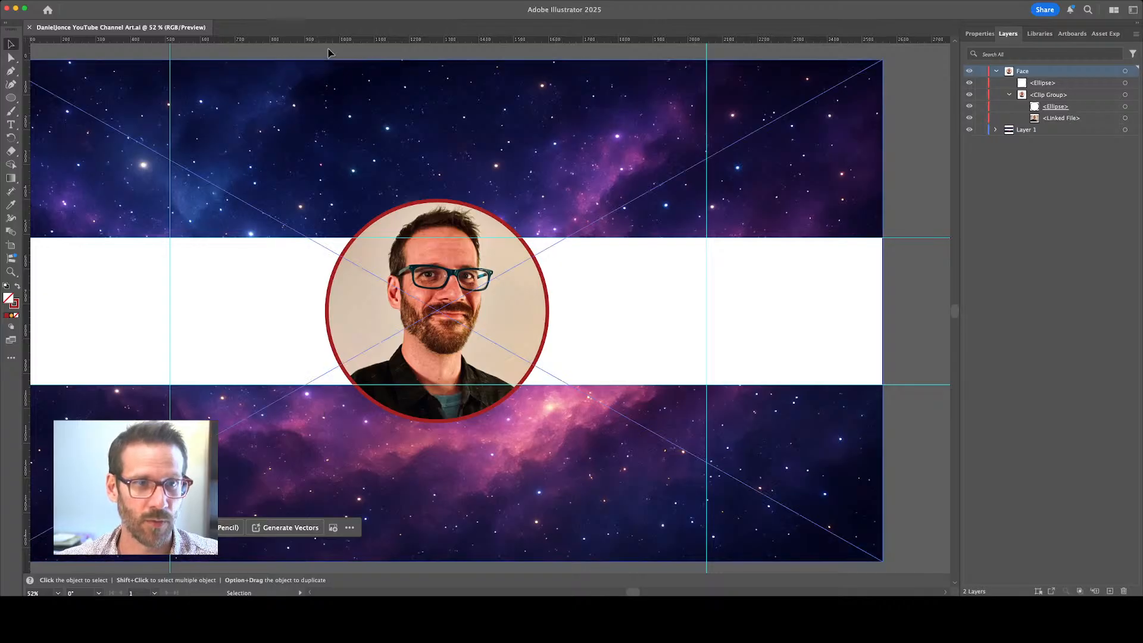
key("super+Tab")
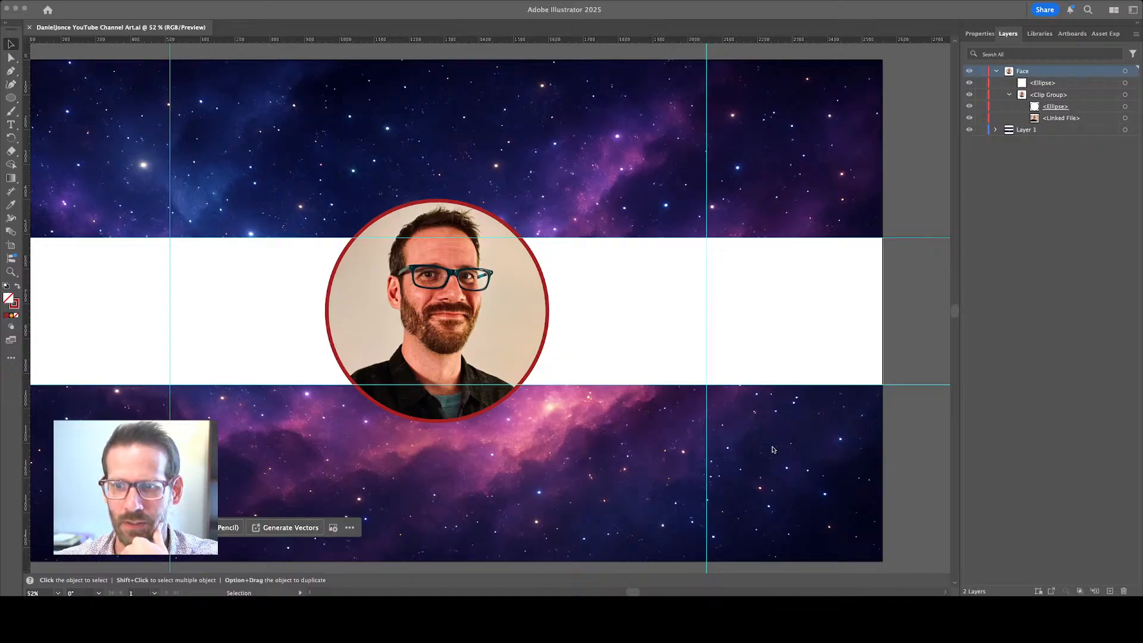
key("super+Tab")
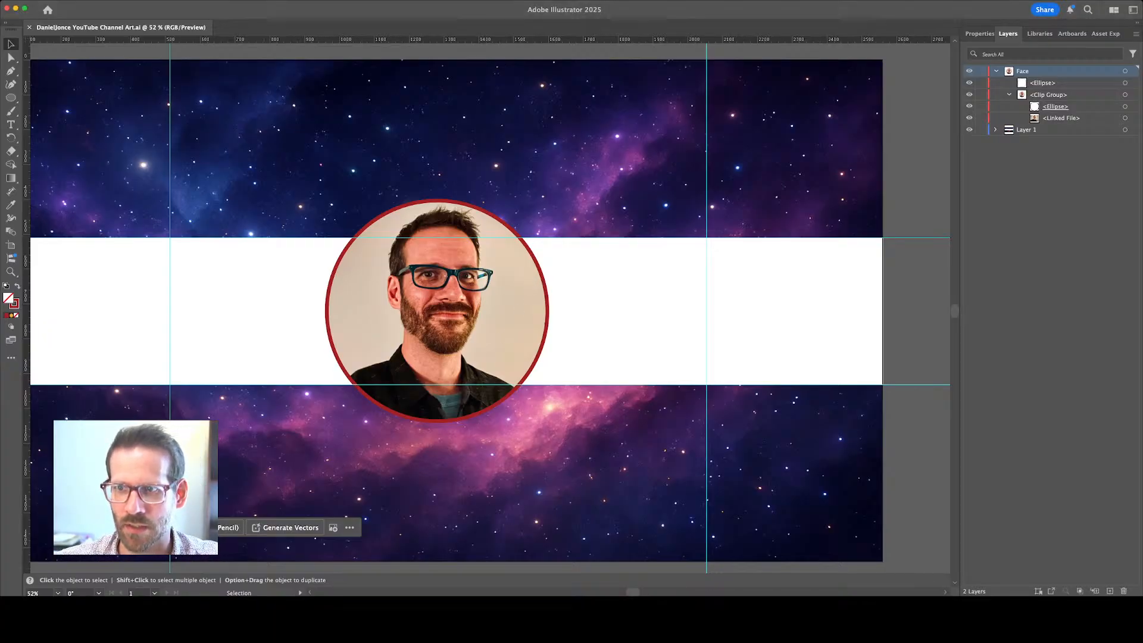
Add the point text "Hello World" on the white band to the left of the portrait
left_click(268, 189)
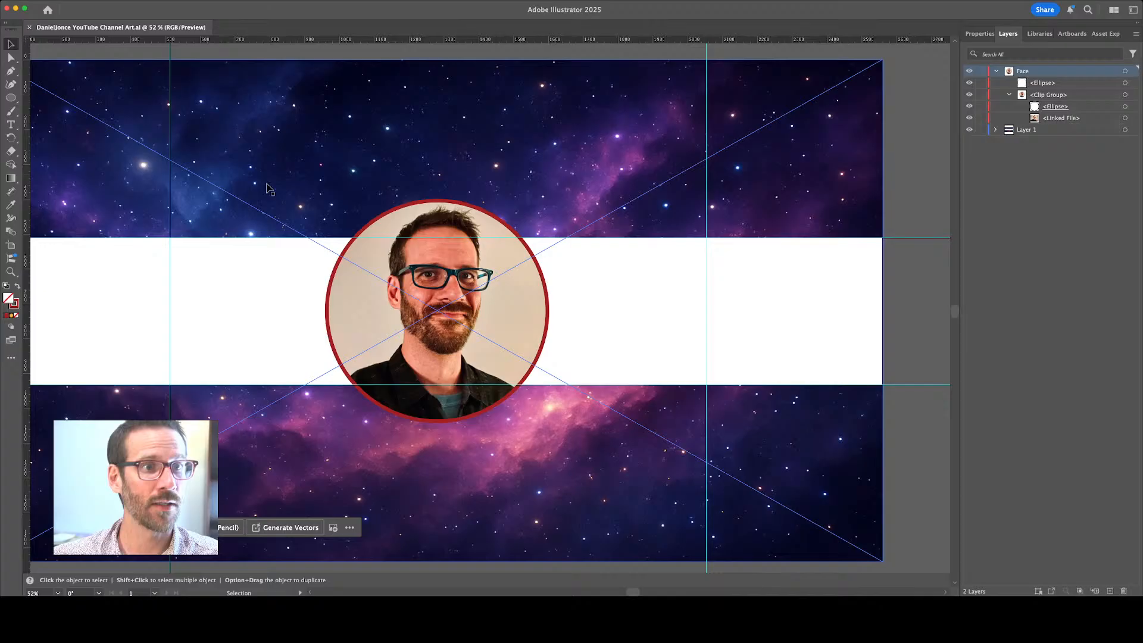
left_click(10, 124)
left_click(216, 290)
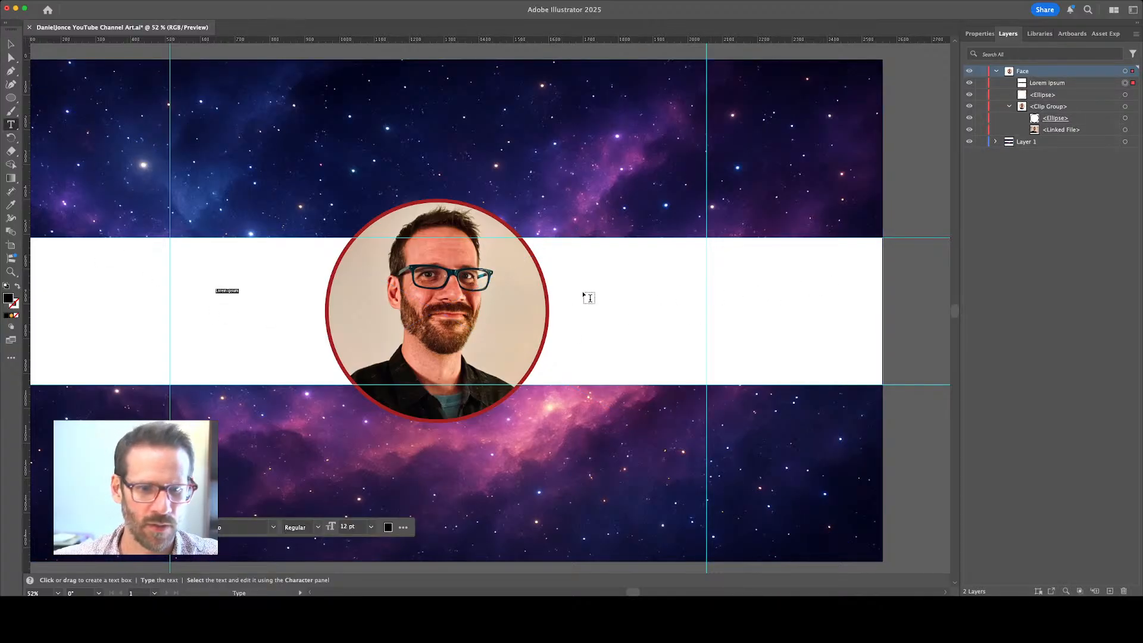
type("Hello World")
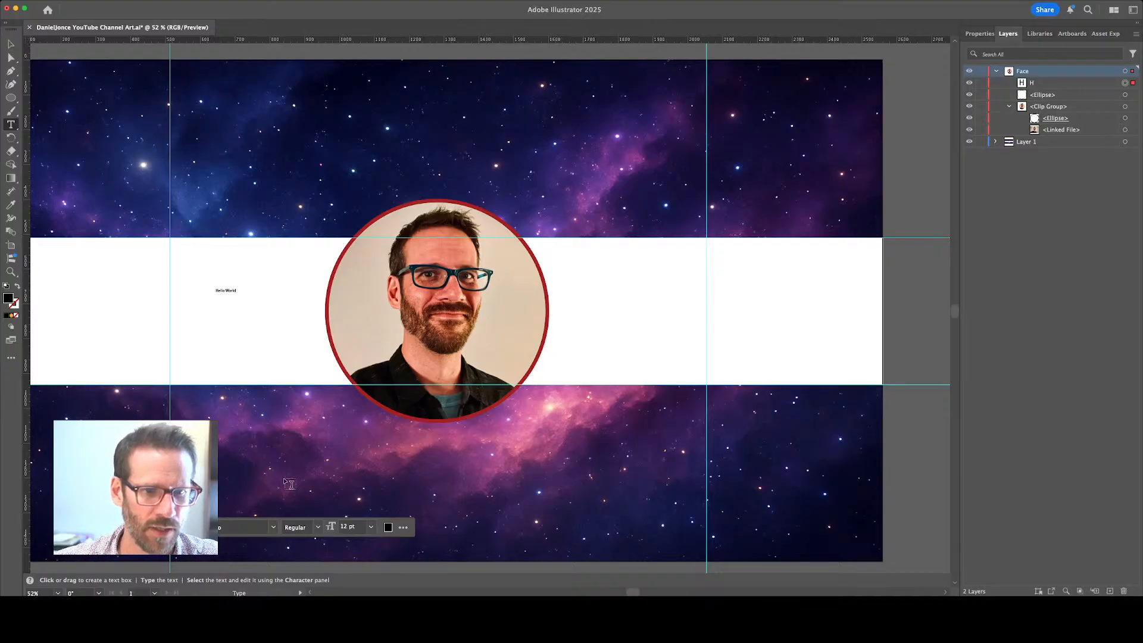
Search the font list for a typeface starting with "tit" for the Hello World text
left_click(235, 525)
type("tit")
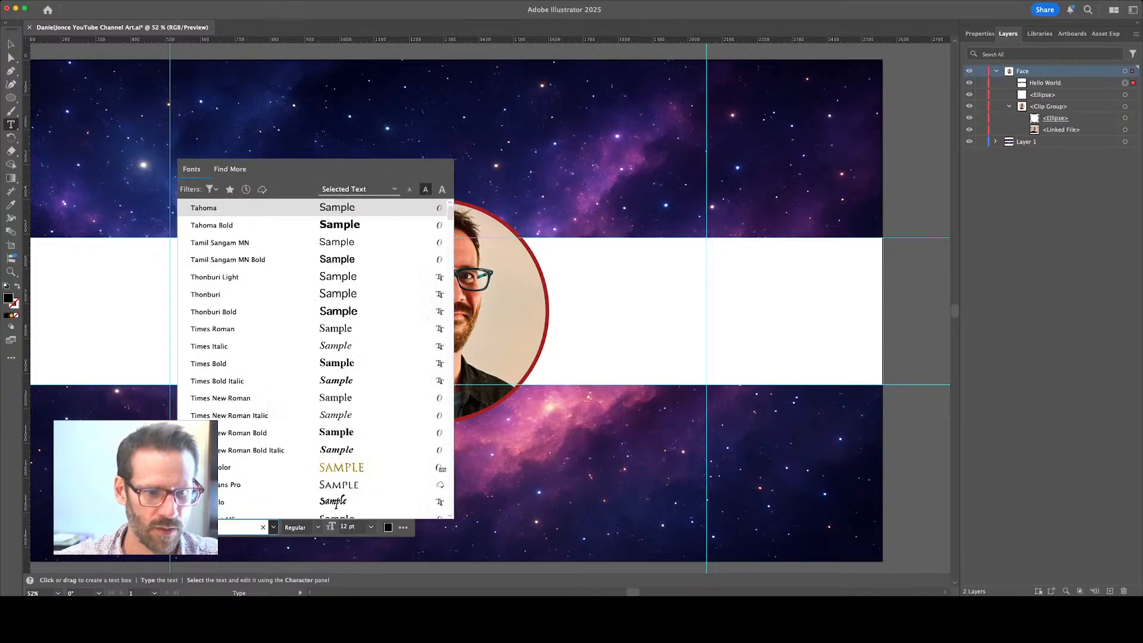
type("a")
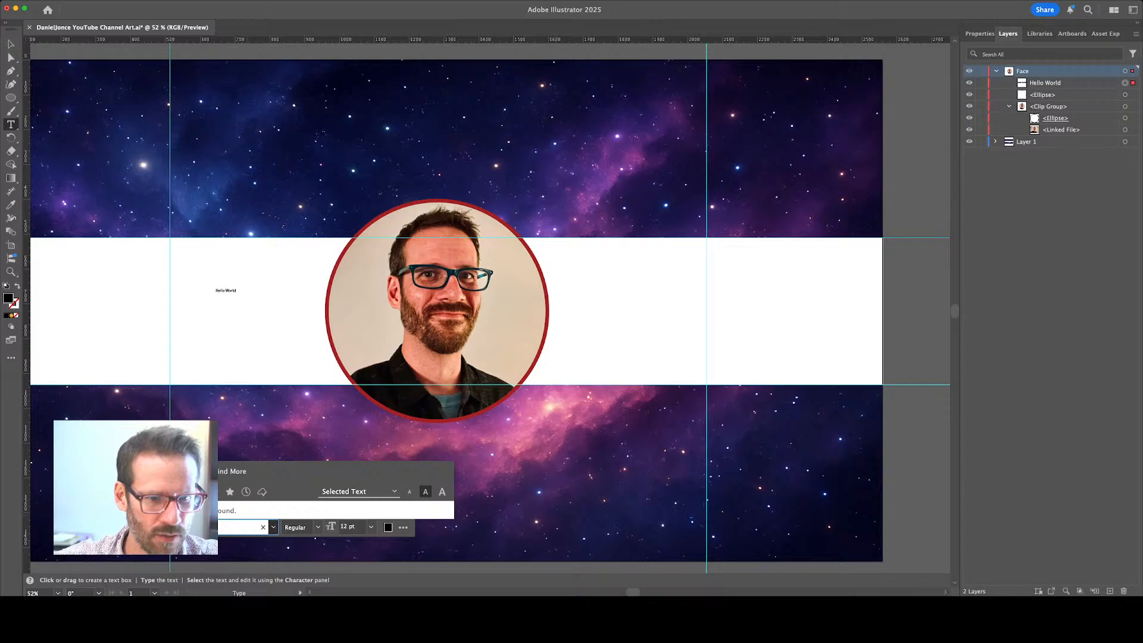
key("BackSpace")
key("BackSpace")
key("BackSpace")
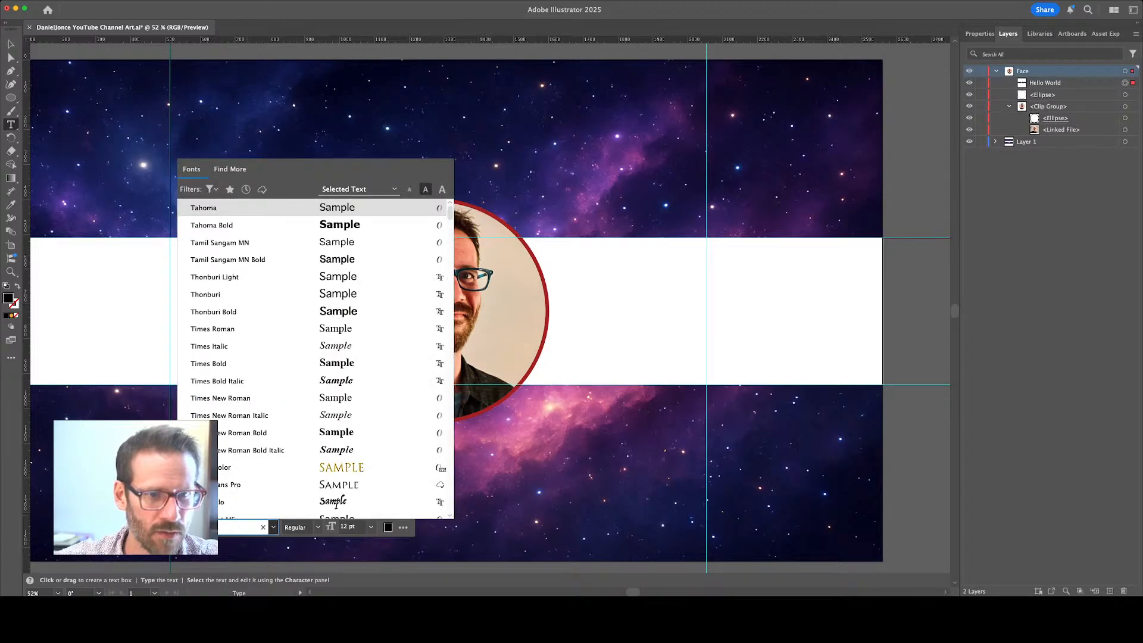
type("it")
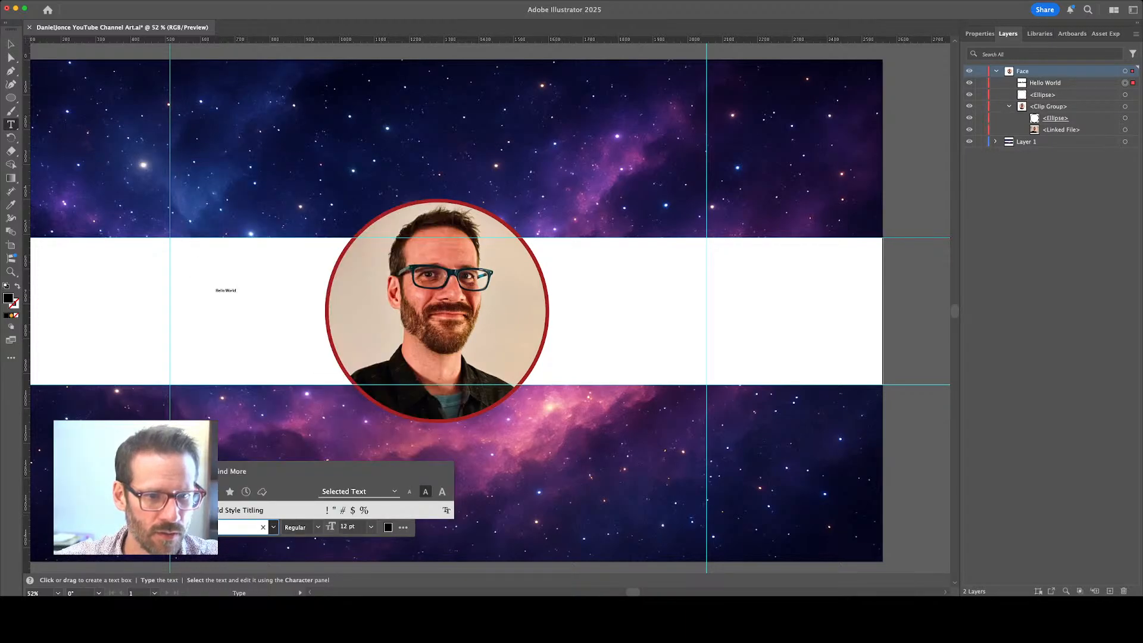
key("BackSpace")
key("BackSpace")
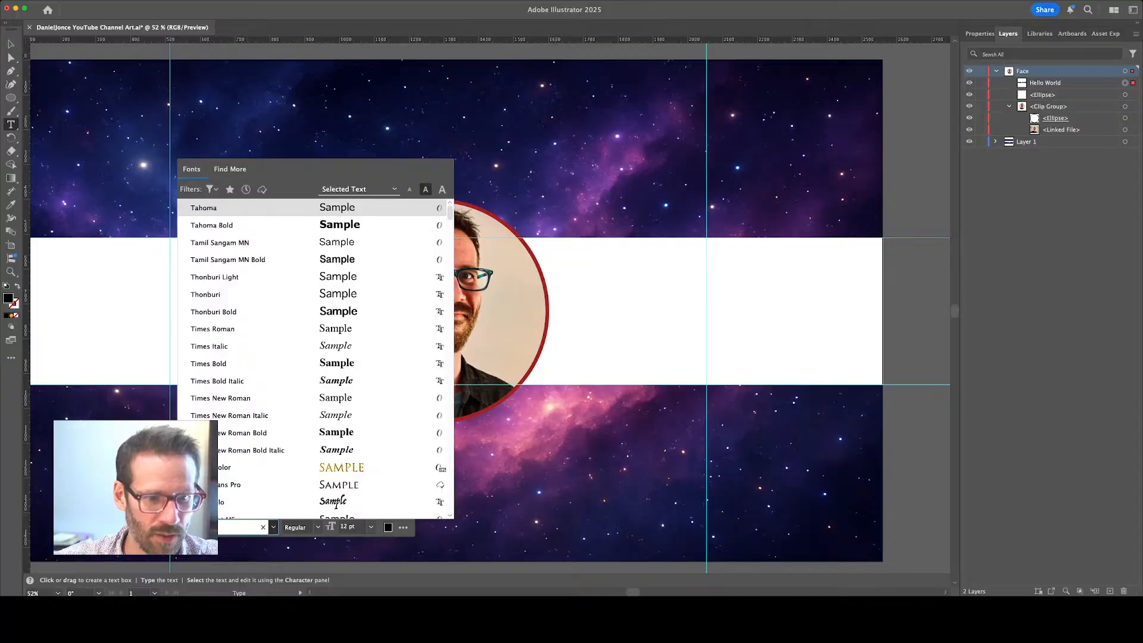
key("BackSpace")
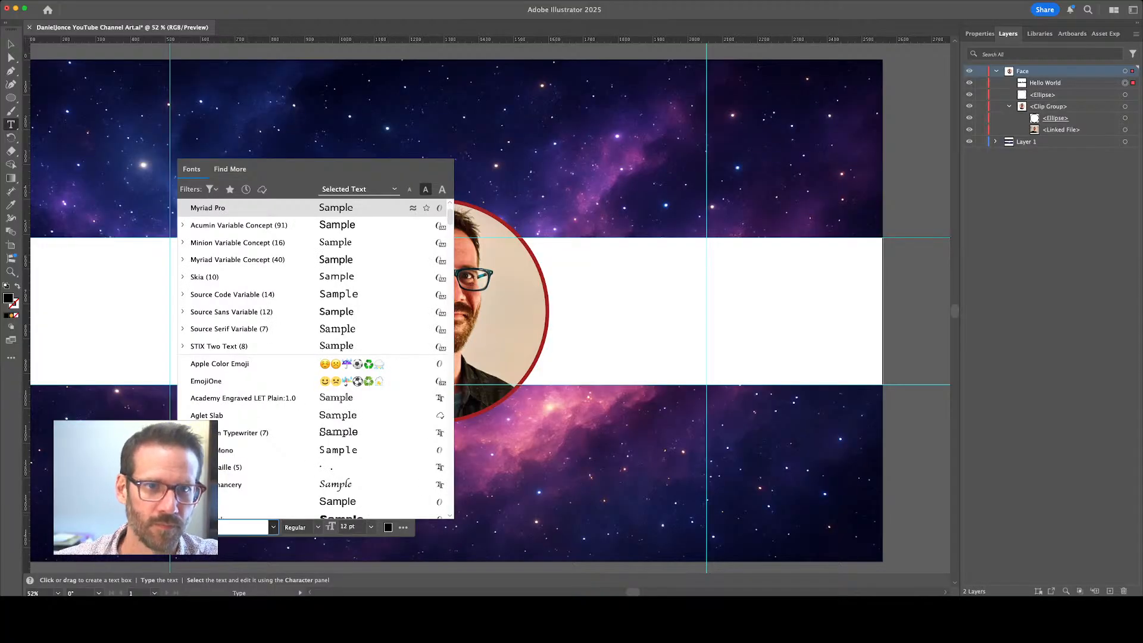
Search the additional Adobe fonts for "titi" and activate Titillium Web Regular
left_click(224, 172)
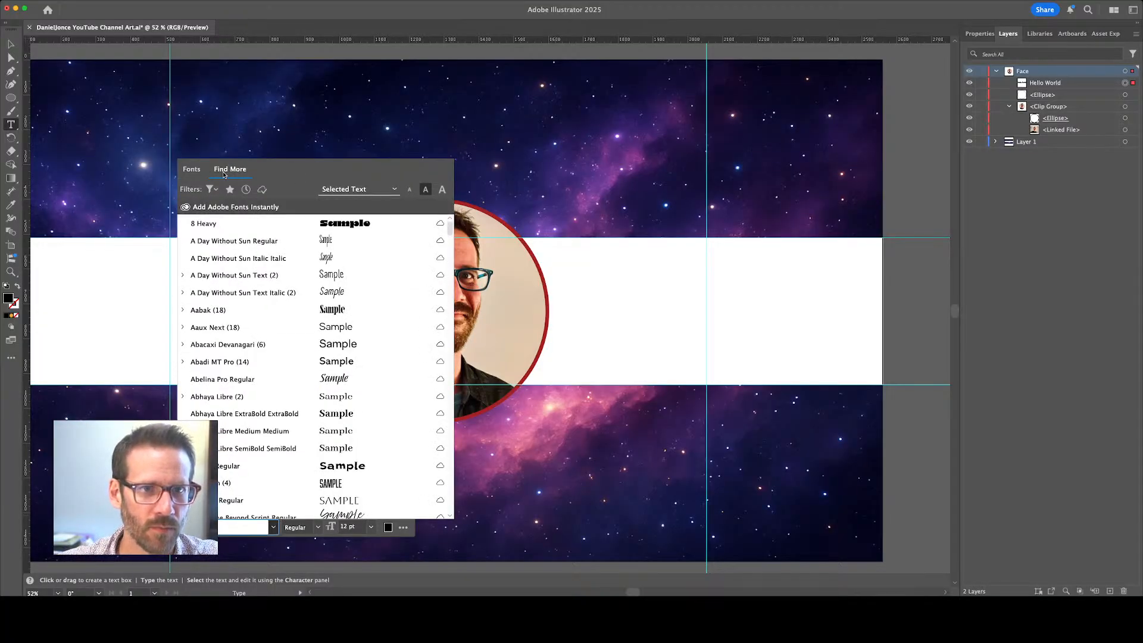
type("titi")
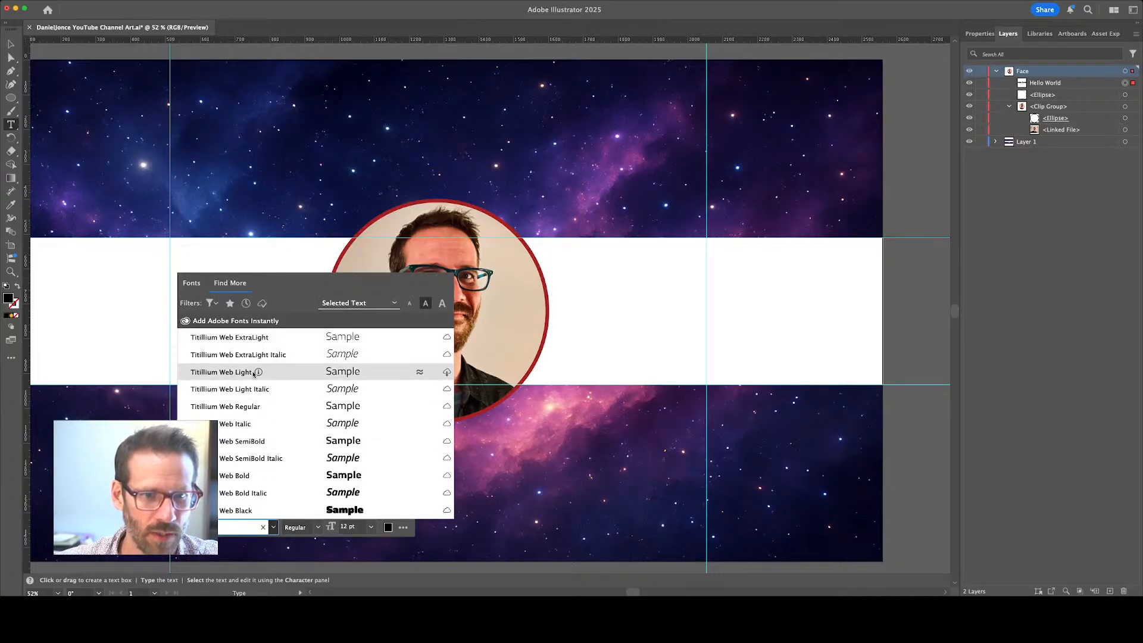
left_click(242, 408)
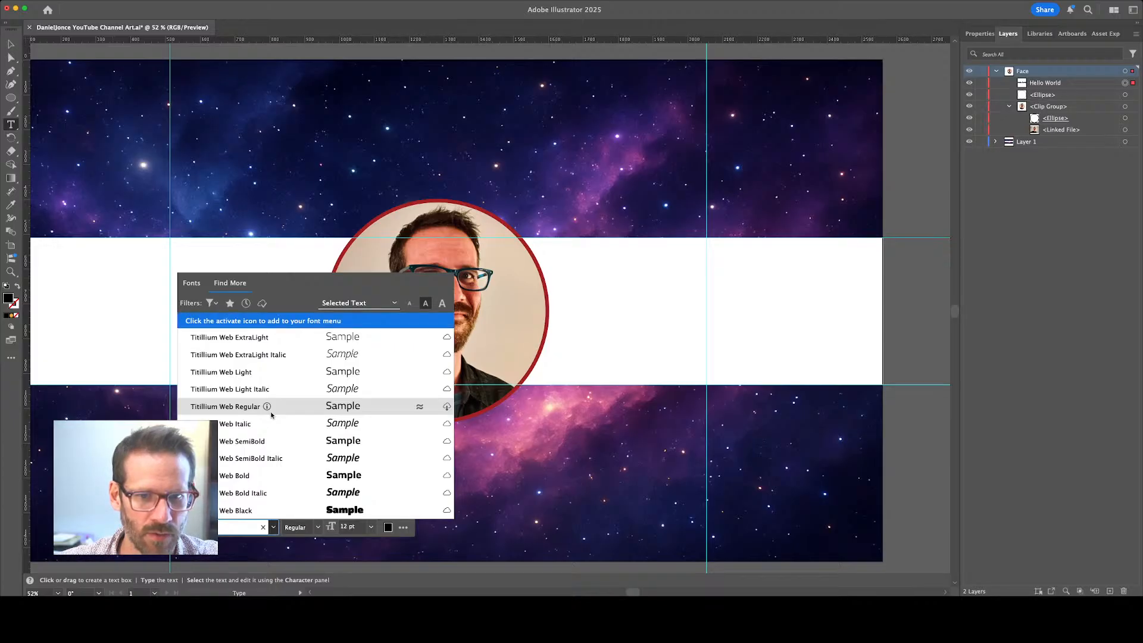
left_click(446, 408)
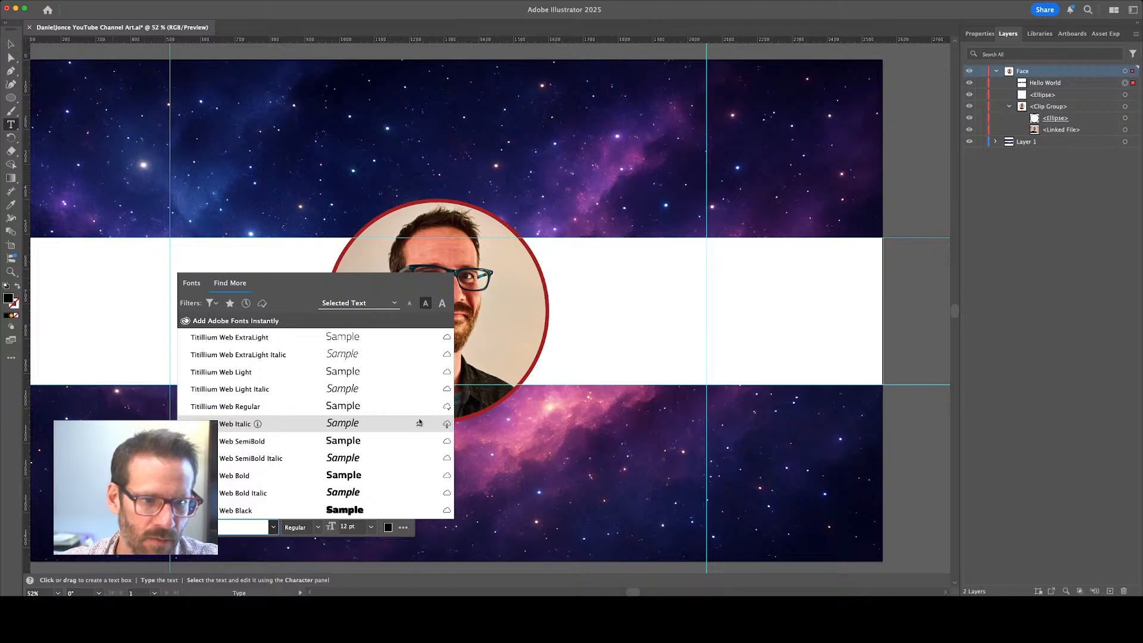
left_click(303, 411)
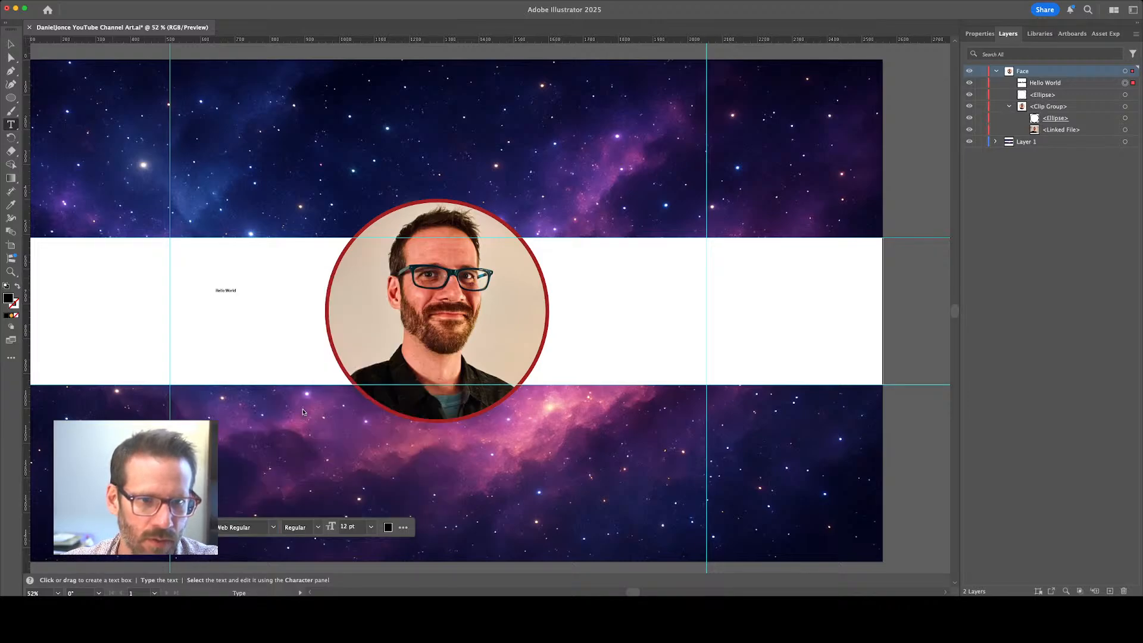
Set the Hello World placeholder text to 36 pt in Titillium Web Regular
triple_click(228, 289)
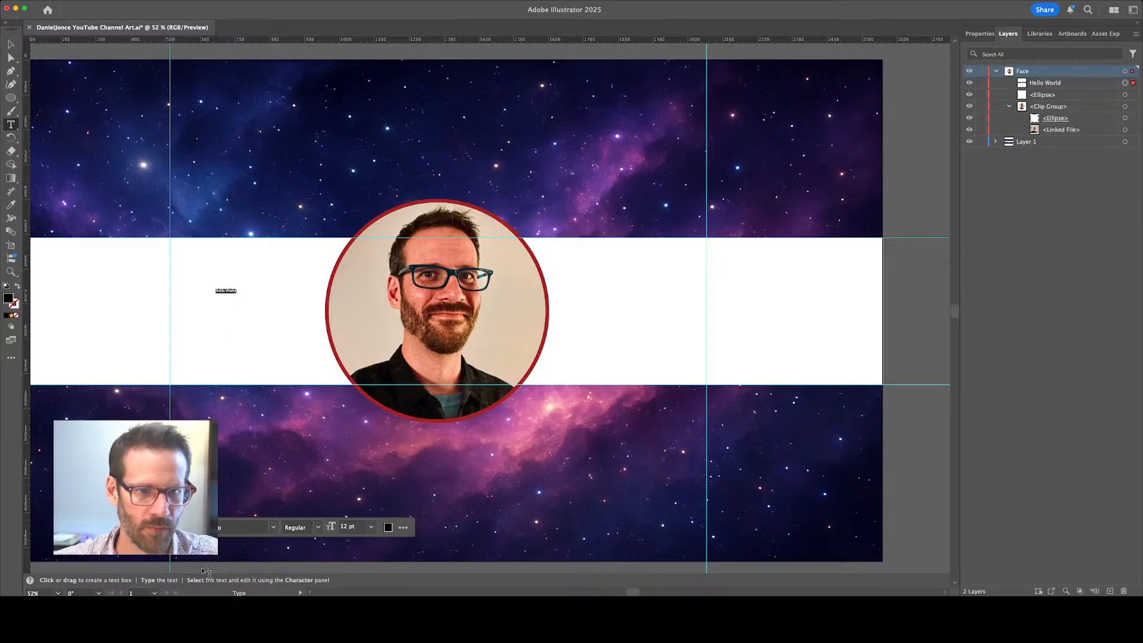
left_click(371, 526)
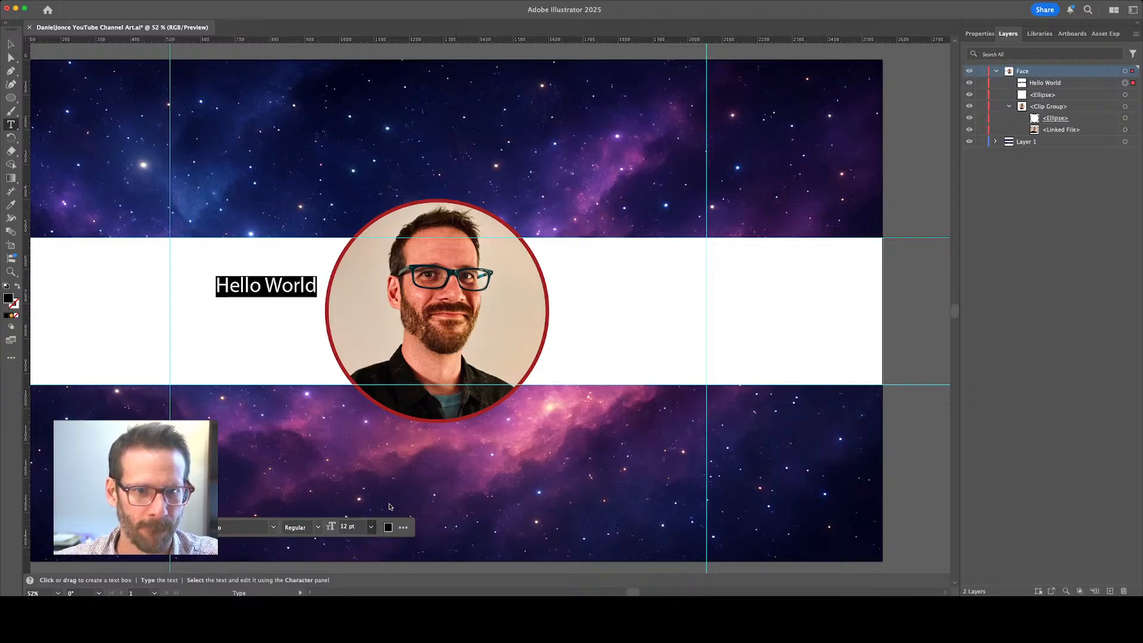
left_click(391, 483)
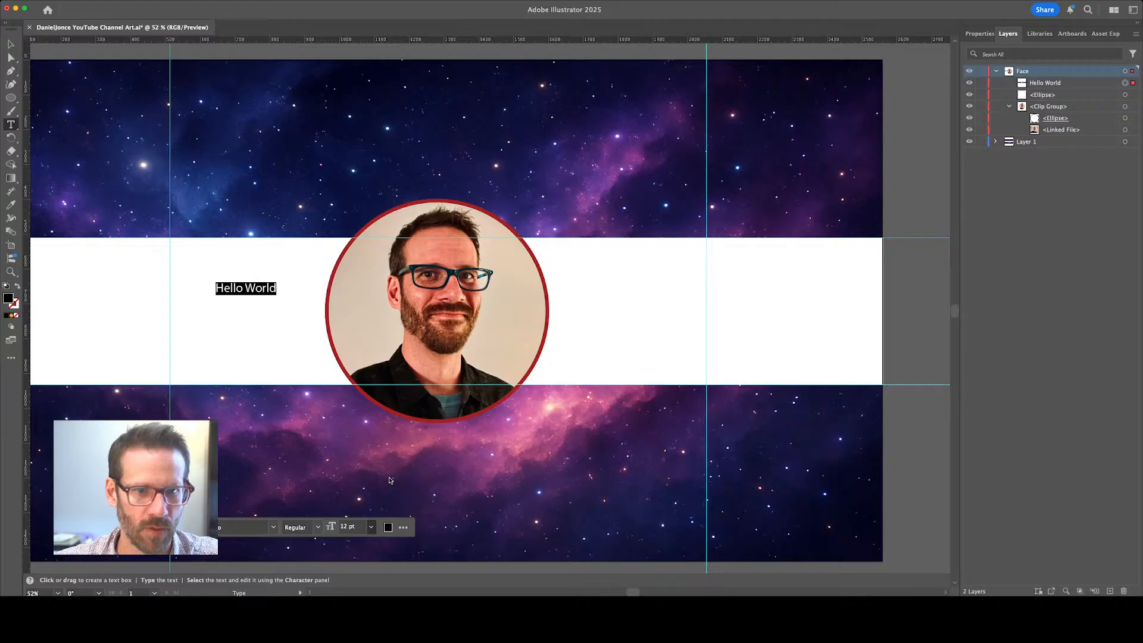
left_click(226, 526)
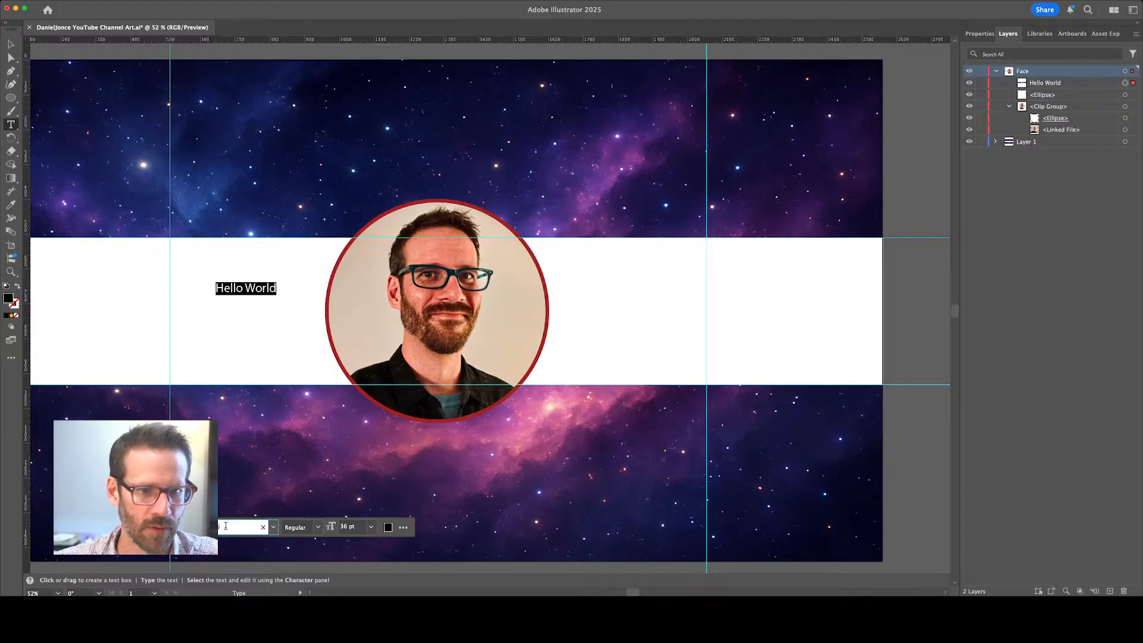
type("tit")
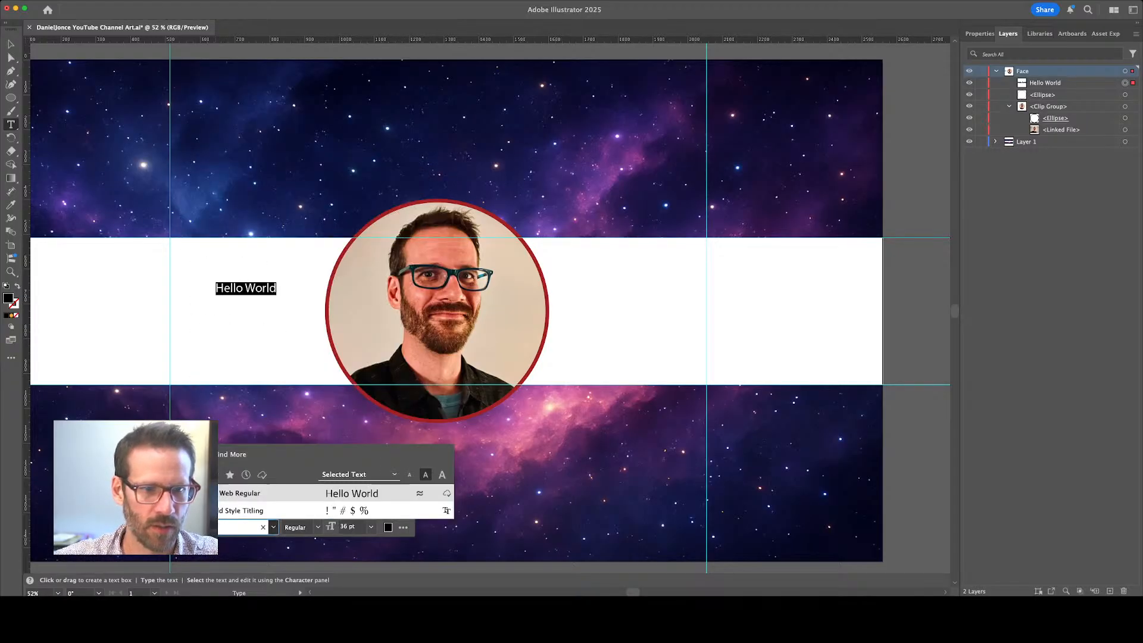
key("Return")
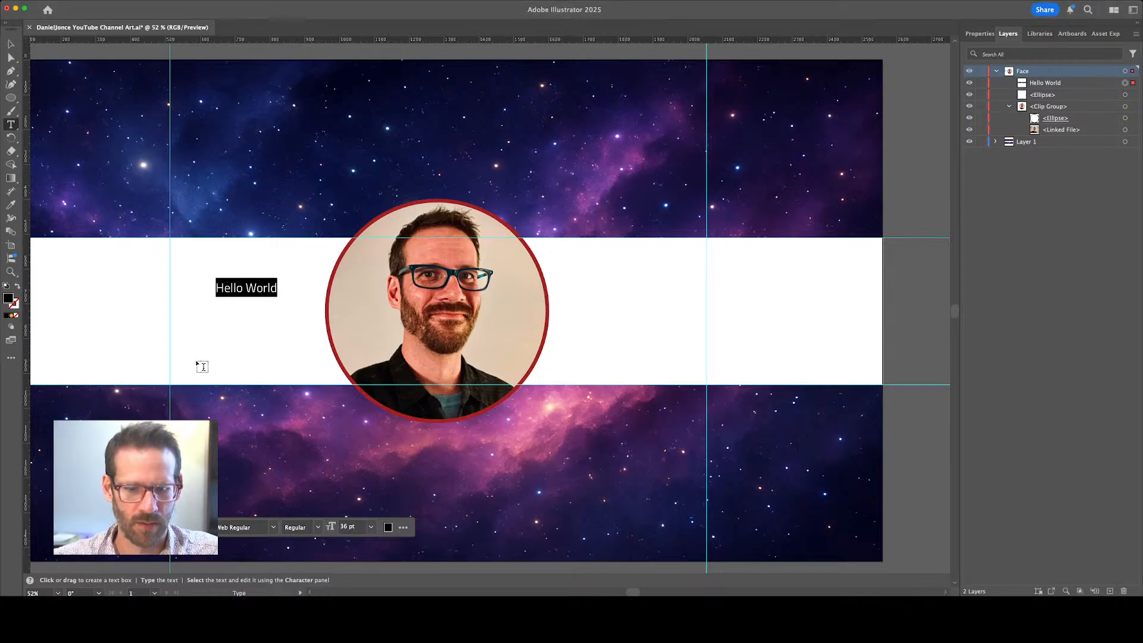
Replace the Hello World placeholder with the text "Tech - DIY - Writing"
type("Tech")
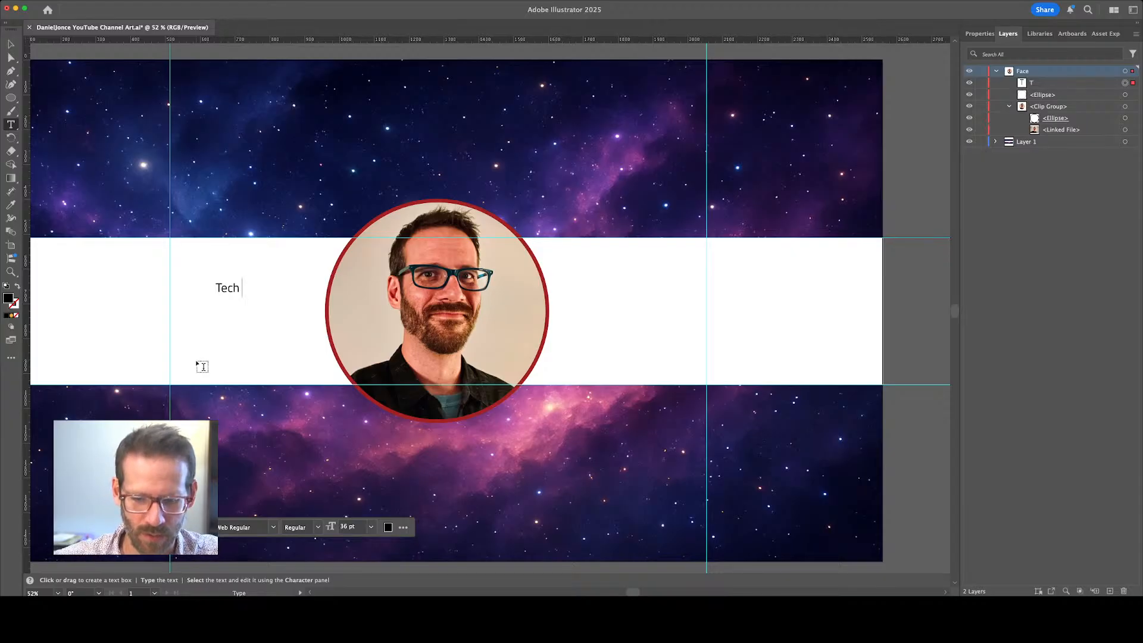
type("*")
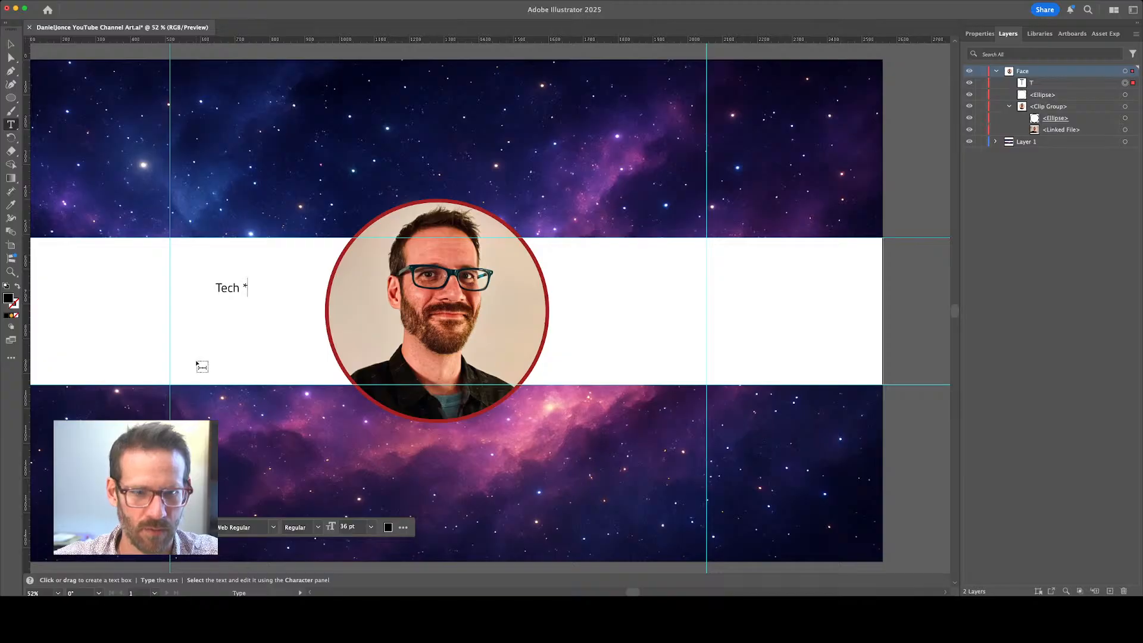
key("BackSpace")
type("- ")
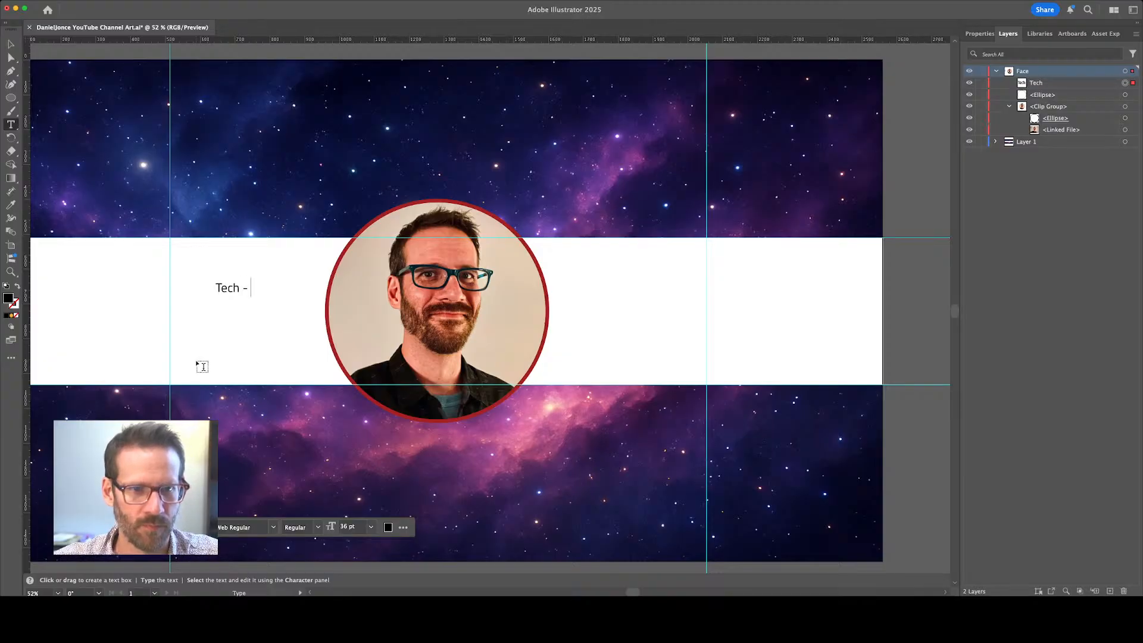
type("DIY -")
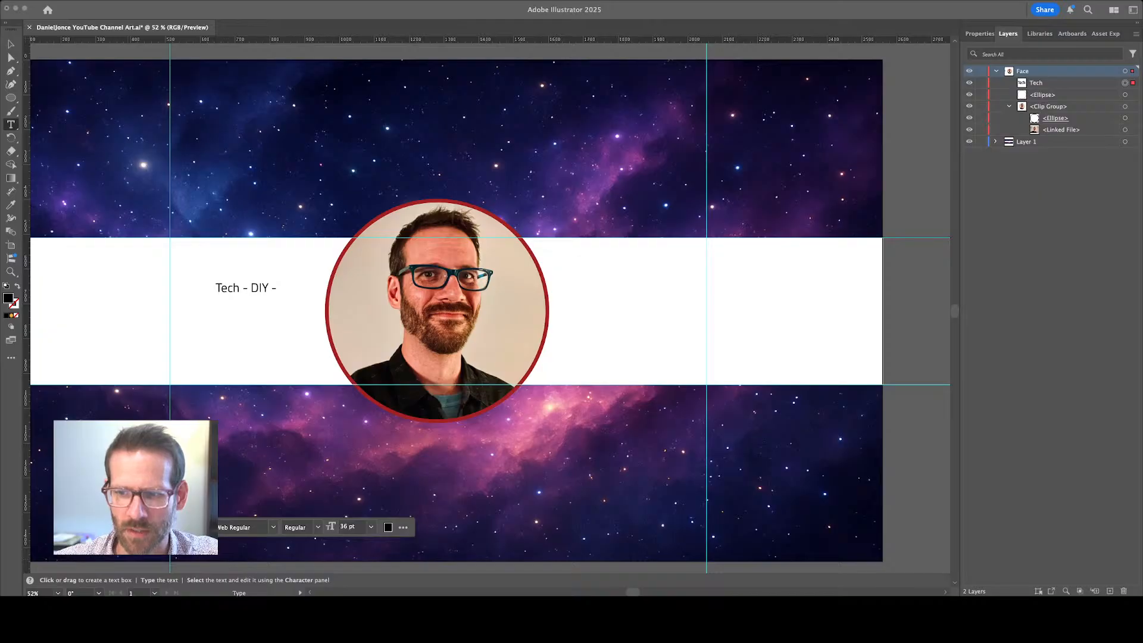
key("super+Tab")
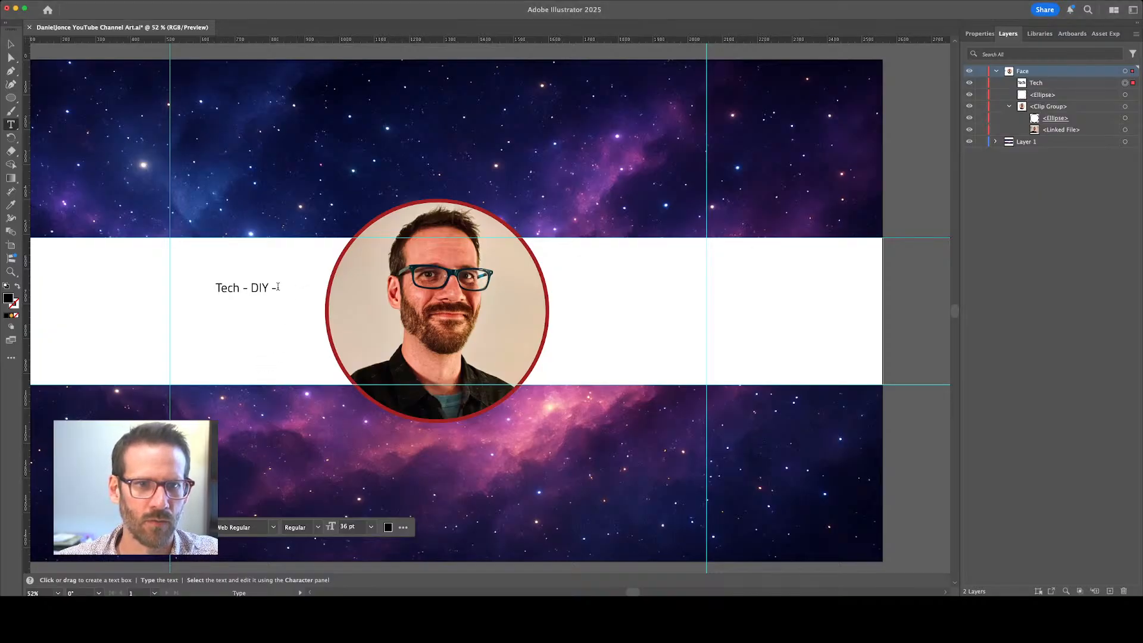
type("Writing")
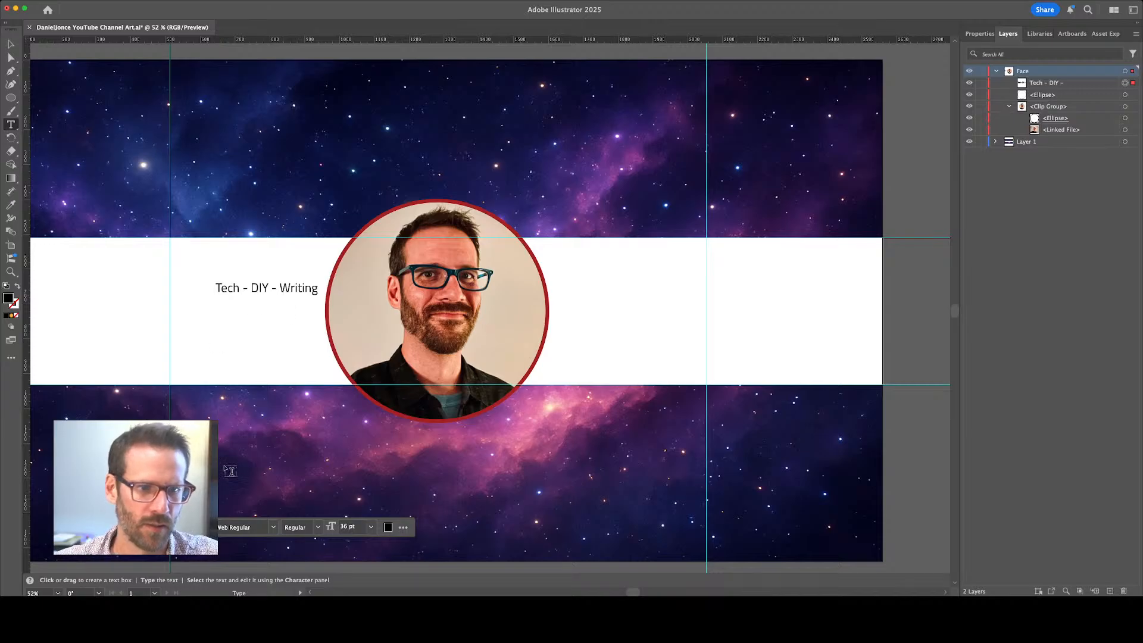
key("super+Tab")
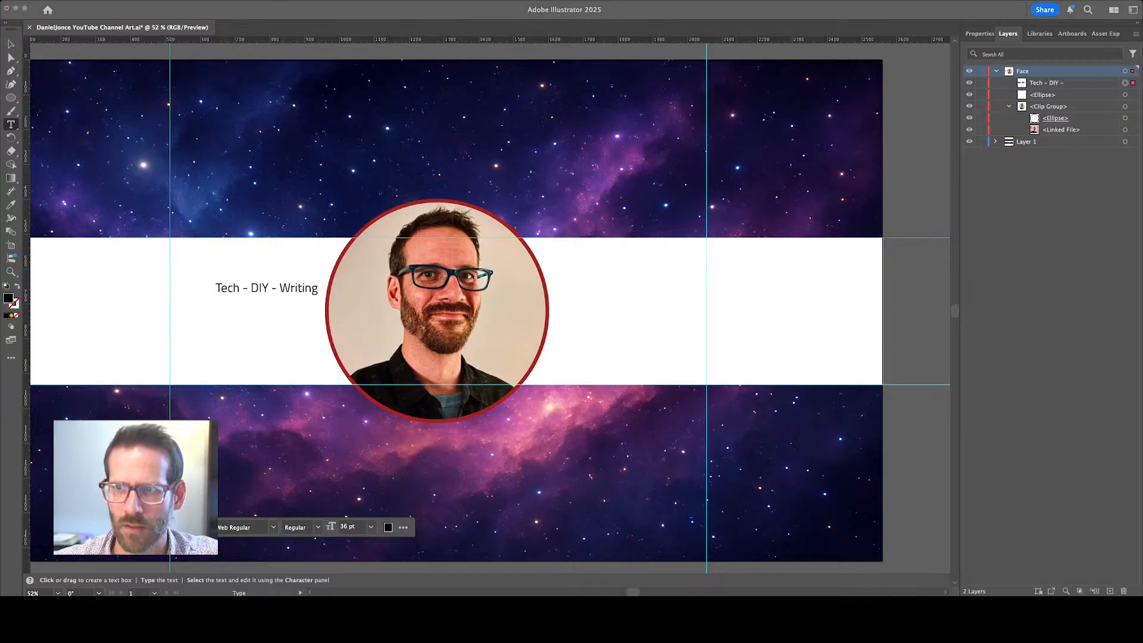
key("super+Tab")
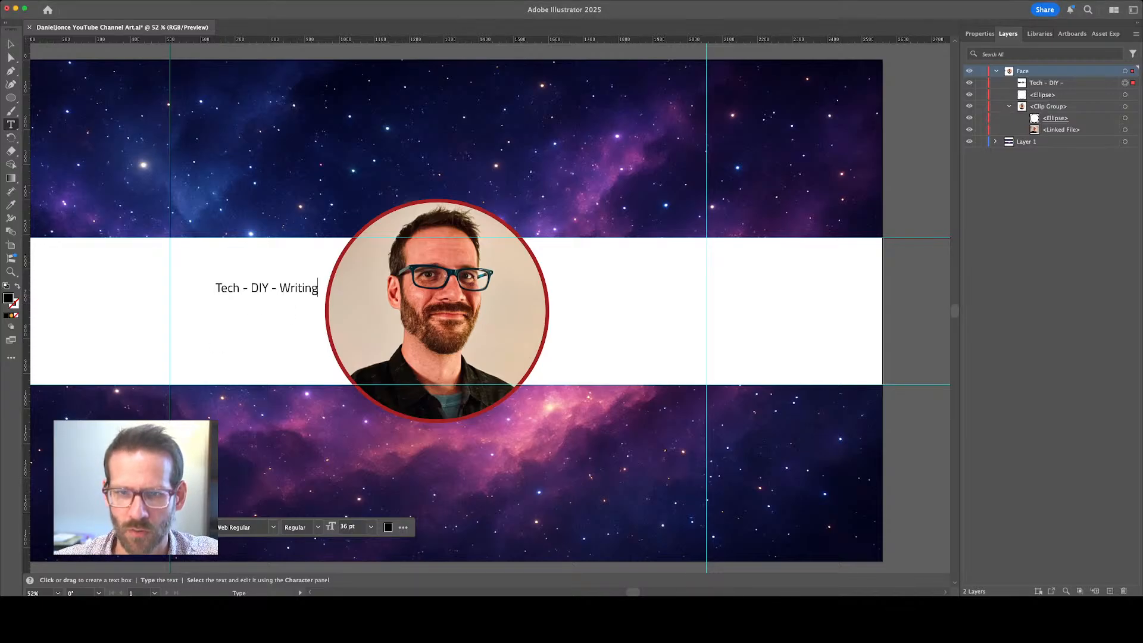
Finish the text edit and move the tagline left and down, to about the vertical middle of the white band
key("Escape")
left_click(12, 46)
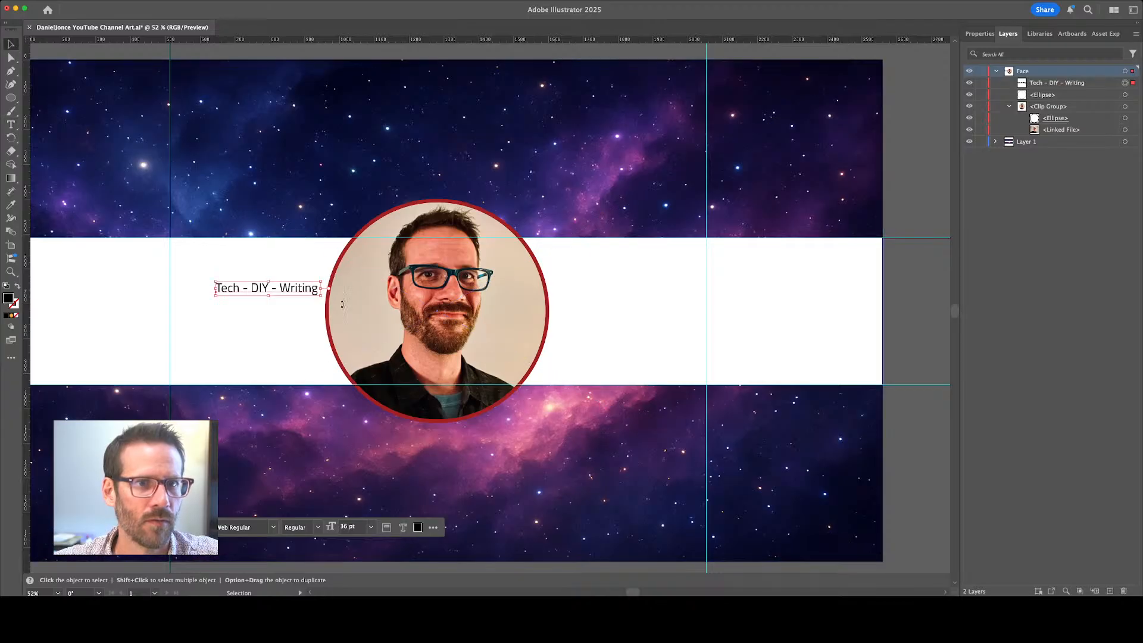
left_click_drag(285, 293, 264, 315)
Append "- Coding" to the tagline and shift it left, clear of the circular portrait and inside the vertical guide
key("t")
double_click(266, 307)
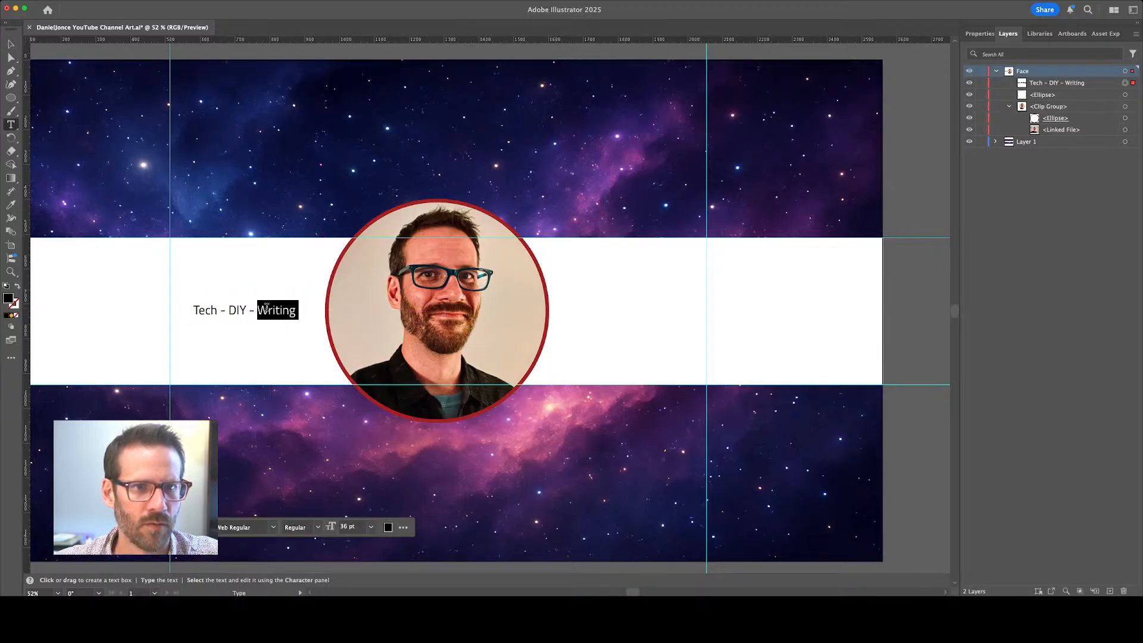
key("Right")
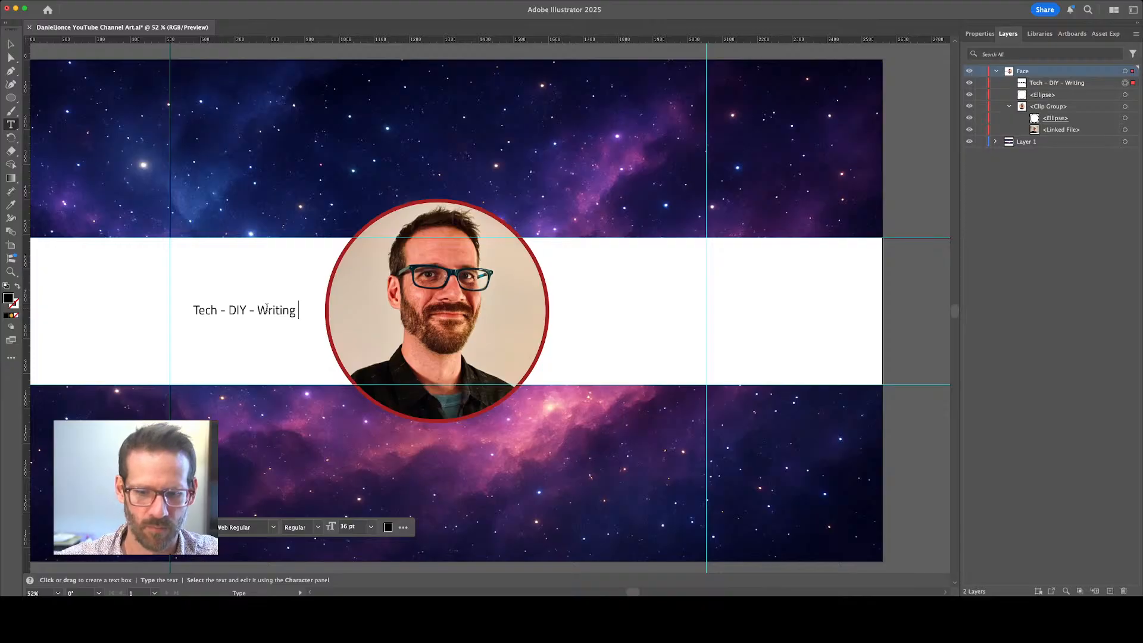
type("- Coding")
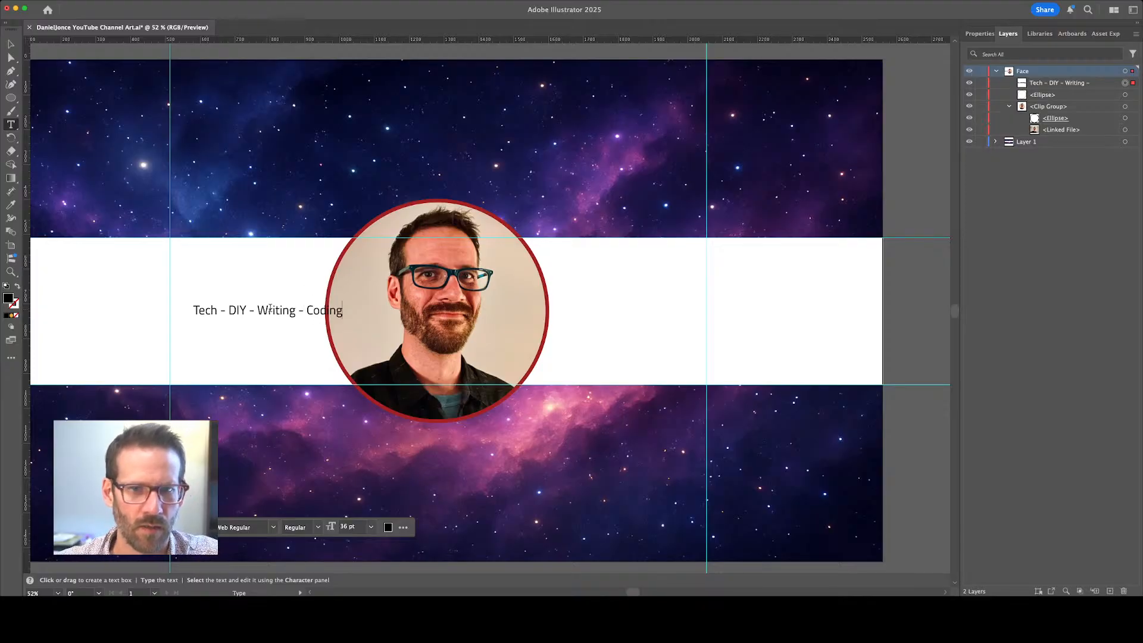
key("Escape")
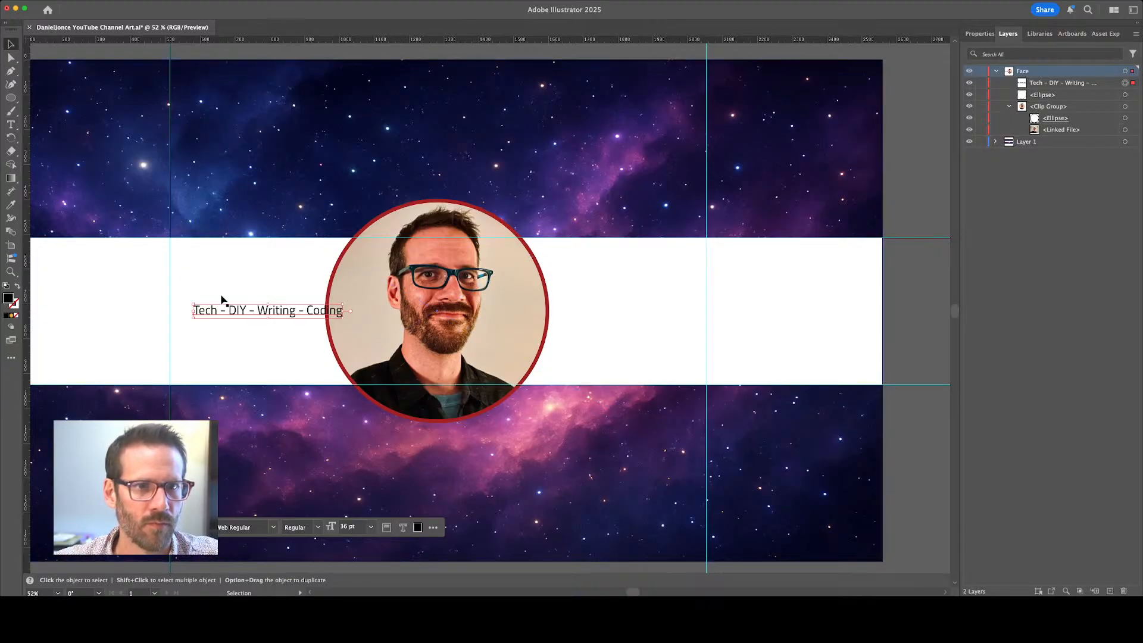
mouse_move(242, 311)
left_mouse_down()
mouse_move(292, 388)
mouse_move(395, 460)
mouse_move(414, 442)
mouse_move(414, 334)
mouse_move(278, 329)
mouse_move(230, 343)
mouse_move(226, 363)
mouse_move(221, 318)
left_mouse_up()
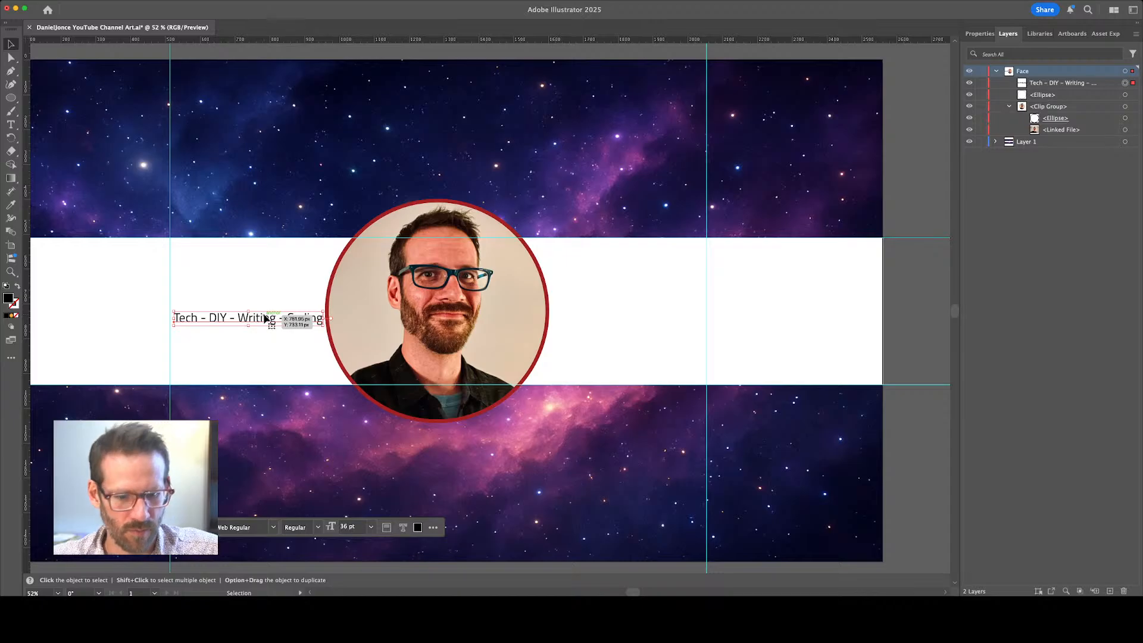
Duplicate the tagline to the right of the portrait and cut the copy down to "Coding"
left_click_drag(266, 319, 645, 319)
double_click(633, 319)
double_click(625, 317)
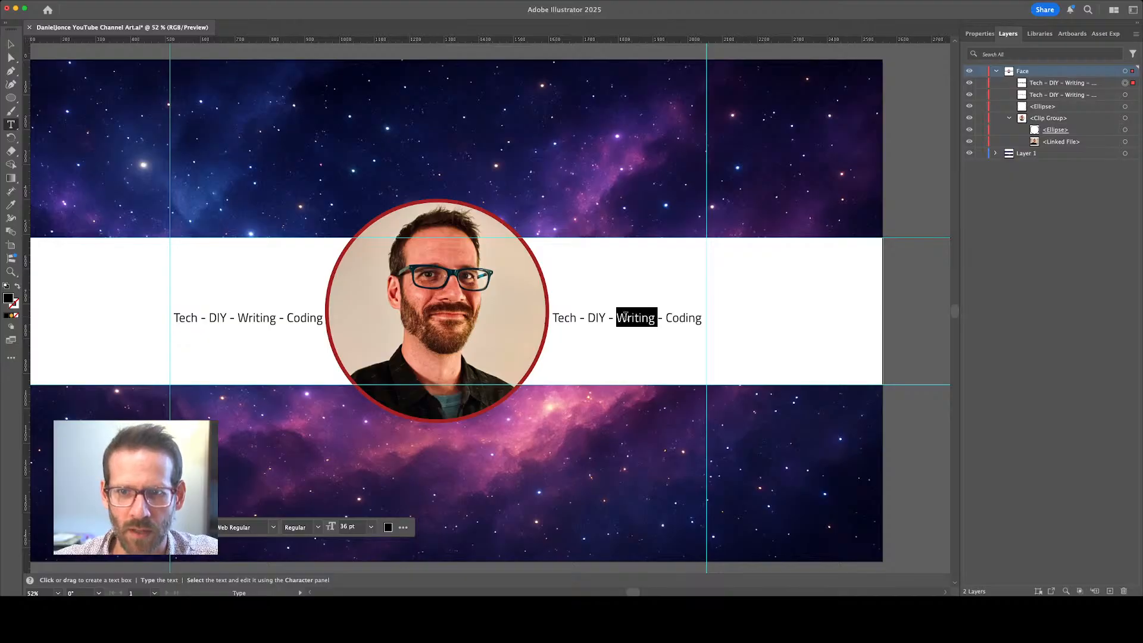
left_click(625, 317)
left_click(605, 319)
left_click_drag(558, 319, 633, 319)
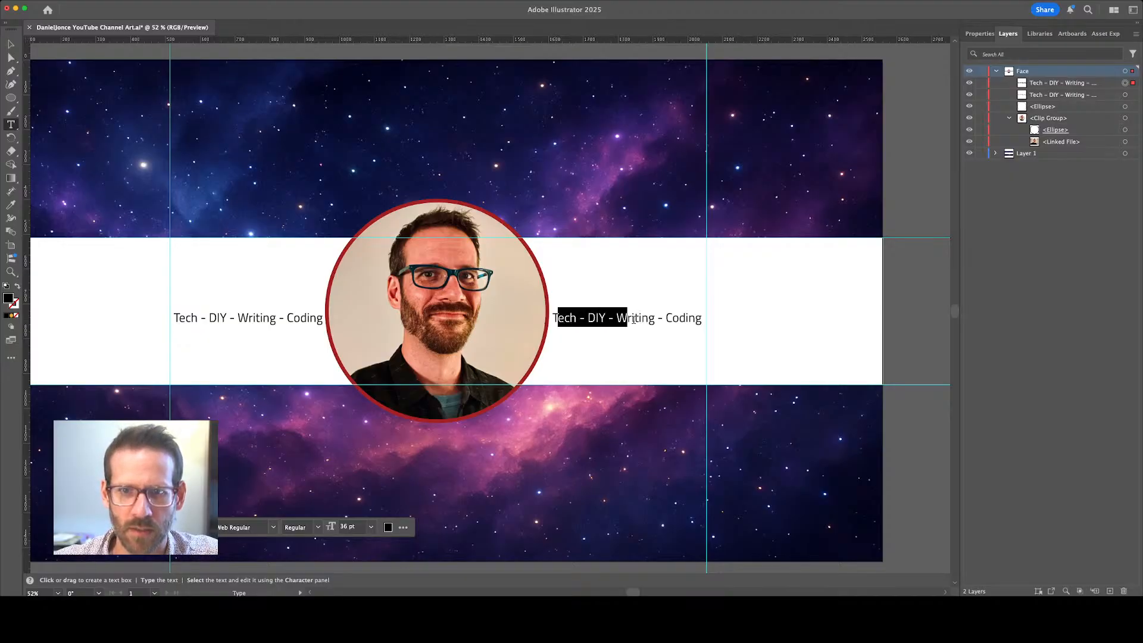
left_click_drag(552, 318, 665, 319)
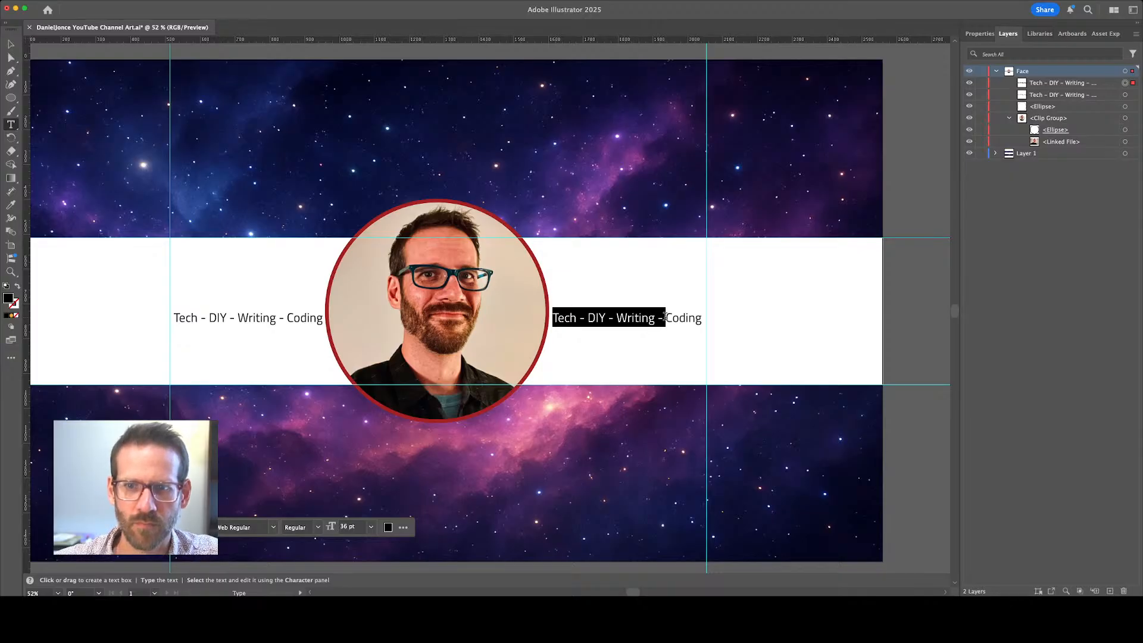
key("BackSpace")
key("Right")
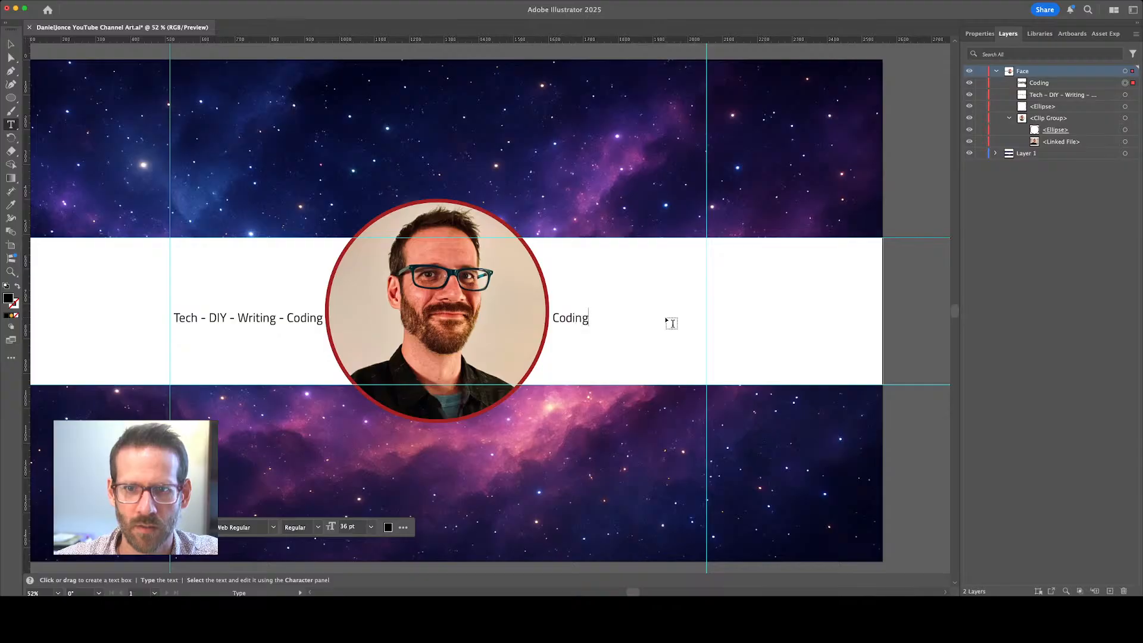
Append "- Home Lab" to the duplicated text so that it reads "Coding - Home Lab"
type("-")
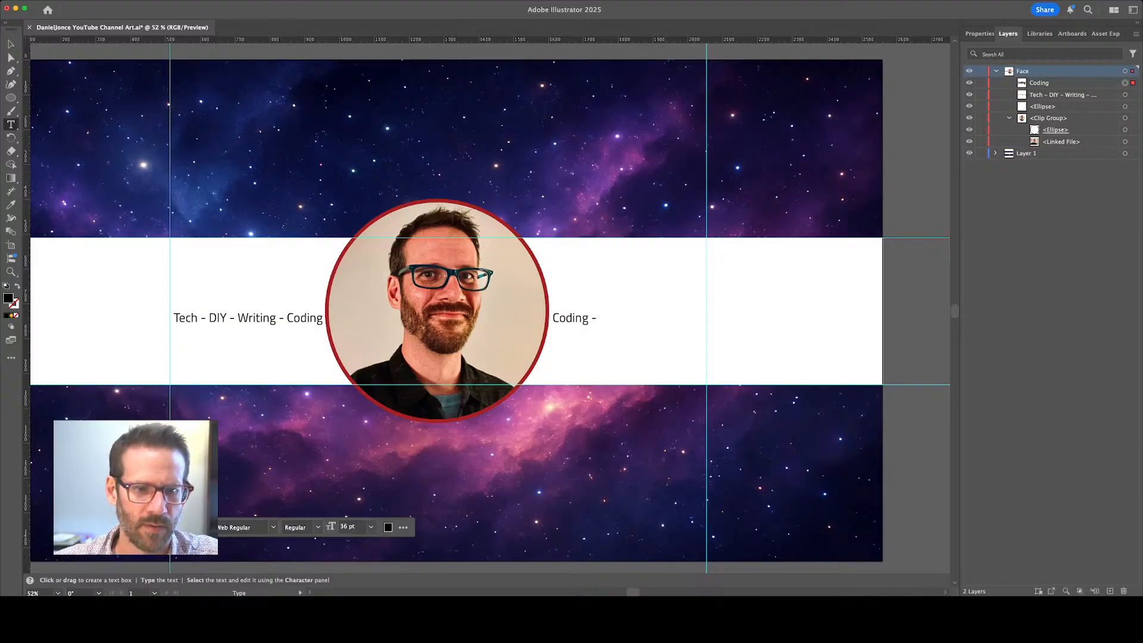
key("super+Tab")
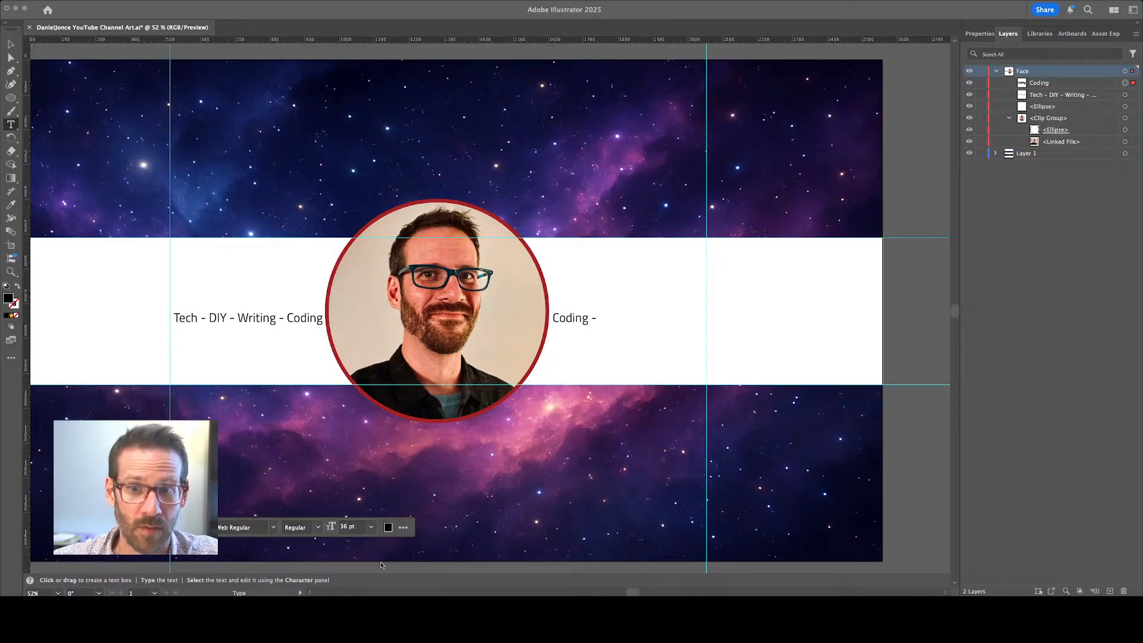
key("super+Tab")
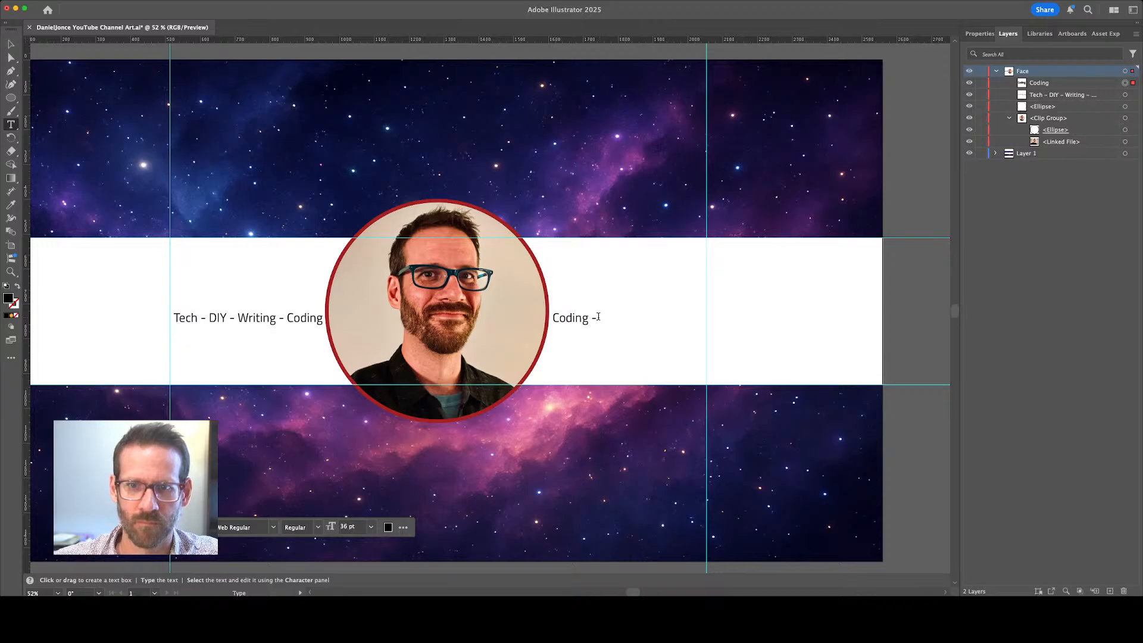
type("Home Lab")
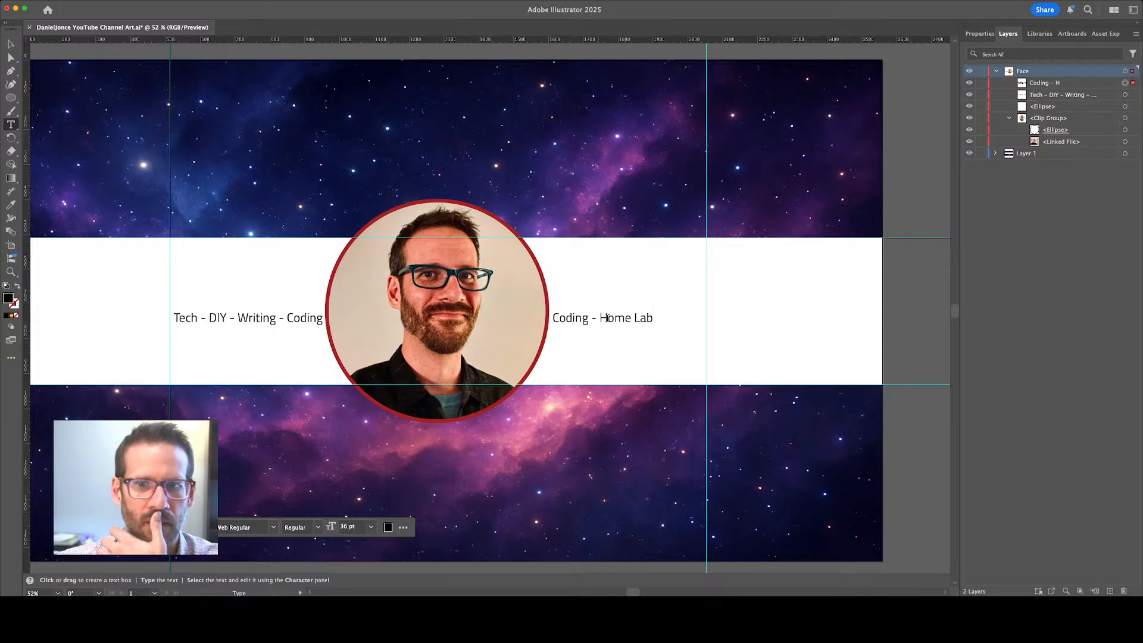
Shorten the tagline left of the portrait to "Tech - DIY - Writing" and move it right, between the vertical guide and the portrait
double_click(291, 319)
key("BackSpace")
key("BackSpace")
key("BackSpace")
key("BackSpace")
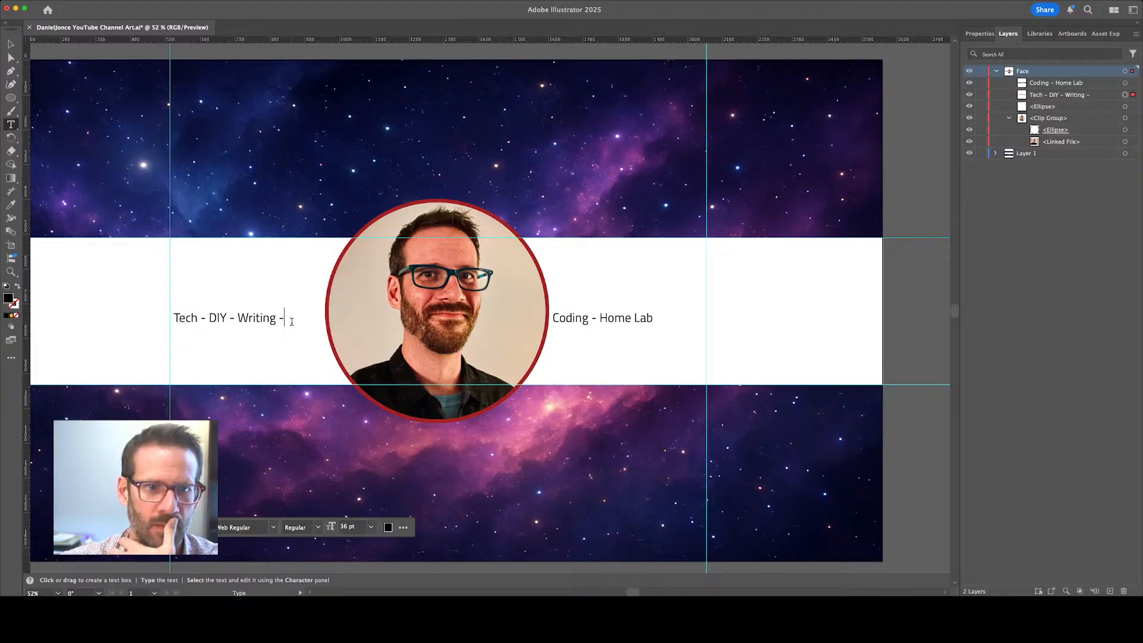
left_click(12, 49)
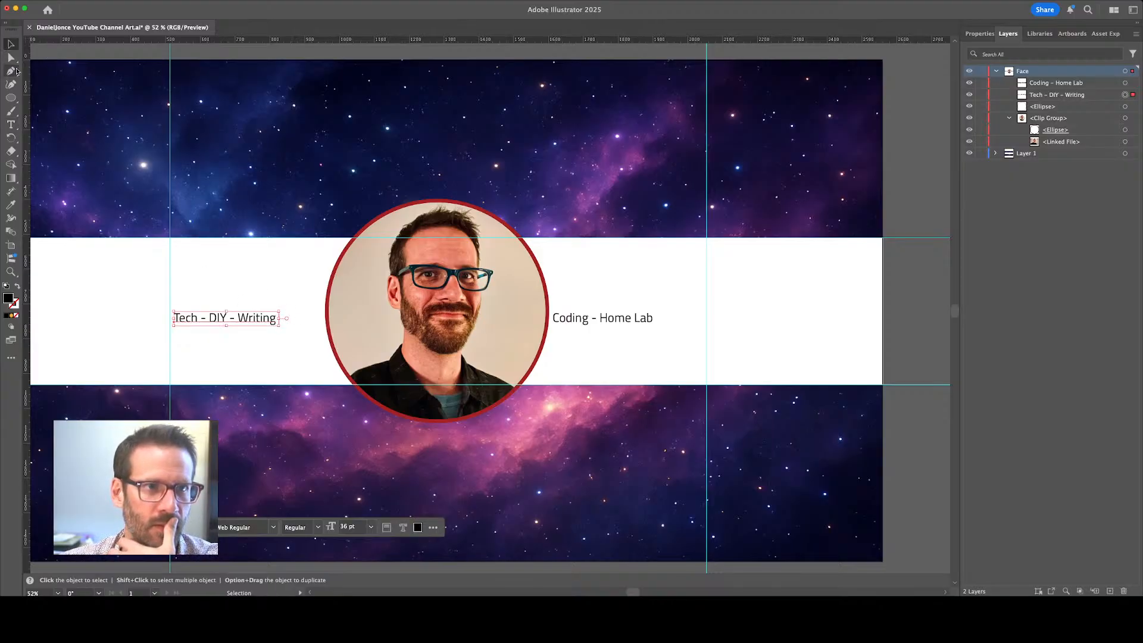
left_click_drag(213, 318, 240, 319)
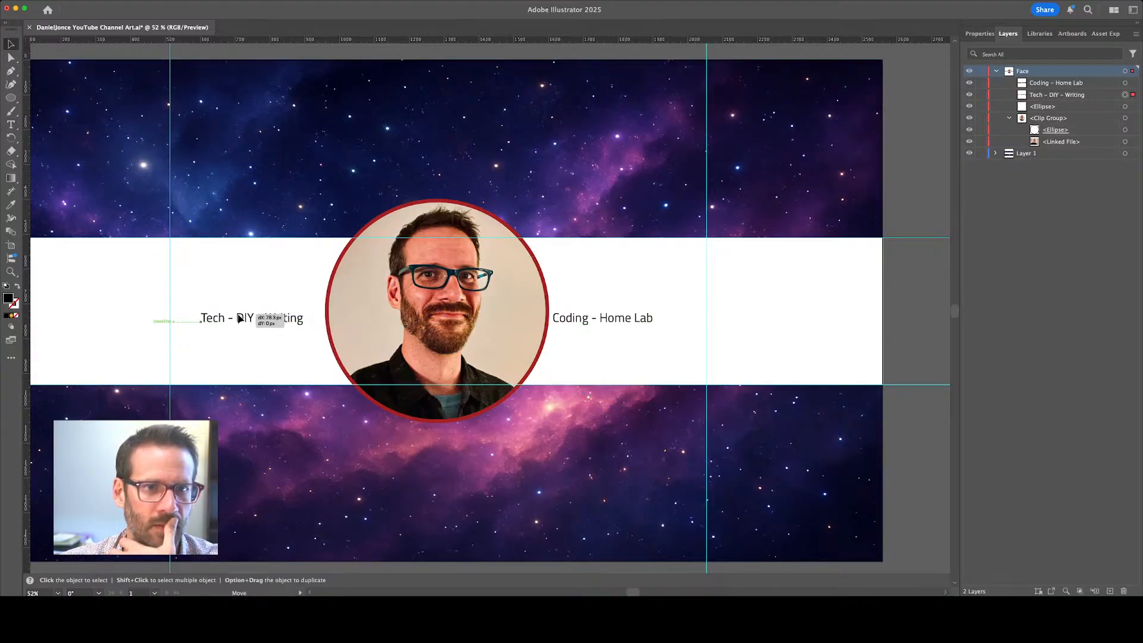
Delete "Tech -" from the tagline left of the portrait so that it reads "DIY - Writing"
double_click(237, 317)
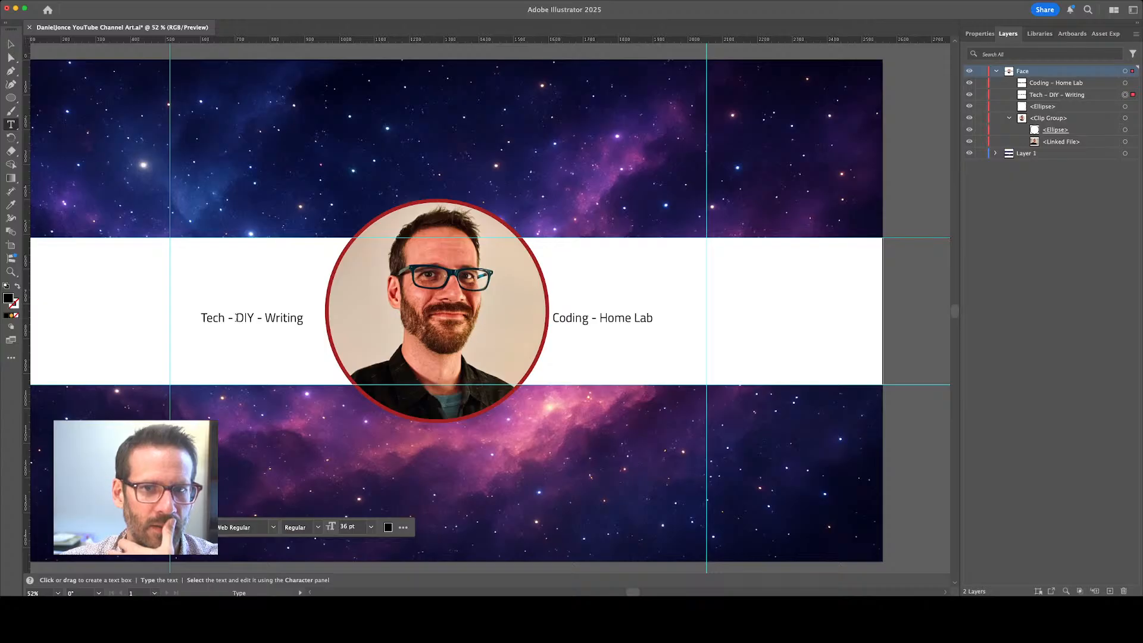
left_click_drag(237, 318, 196, 318)
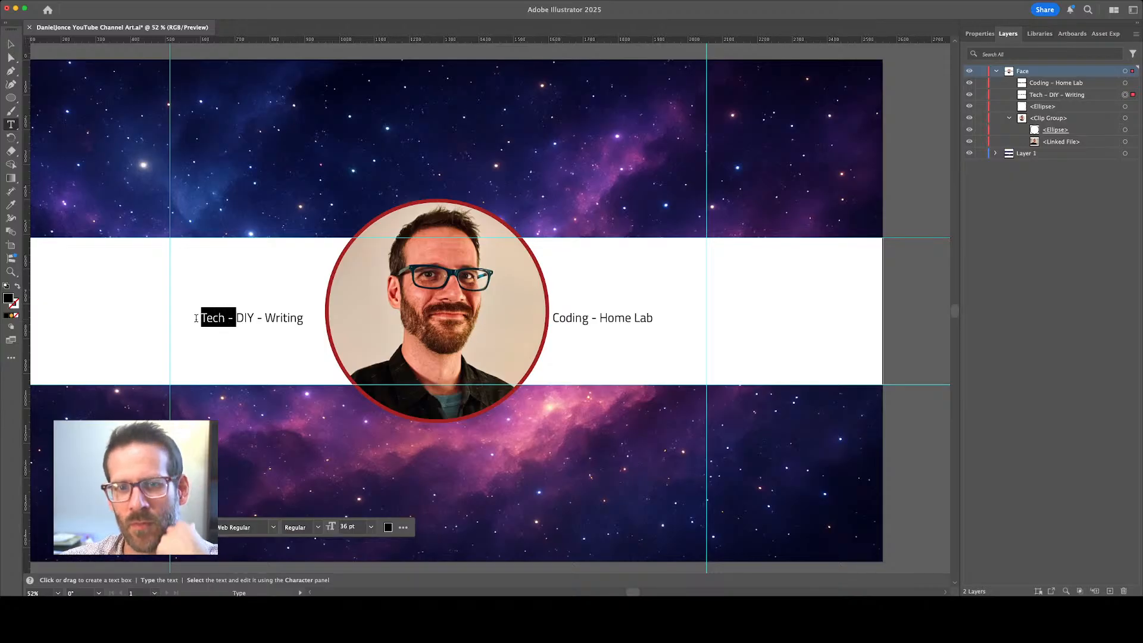
left_click(223, 317)
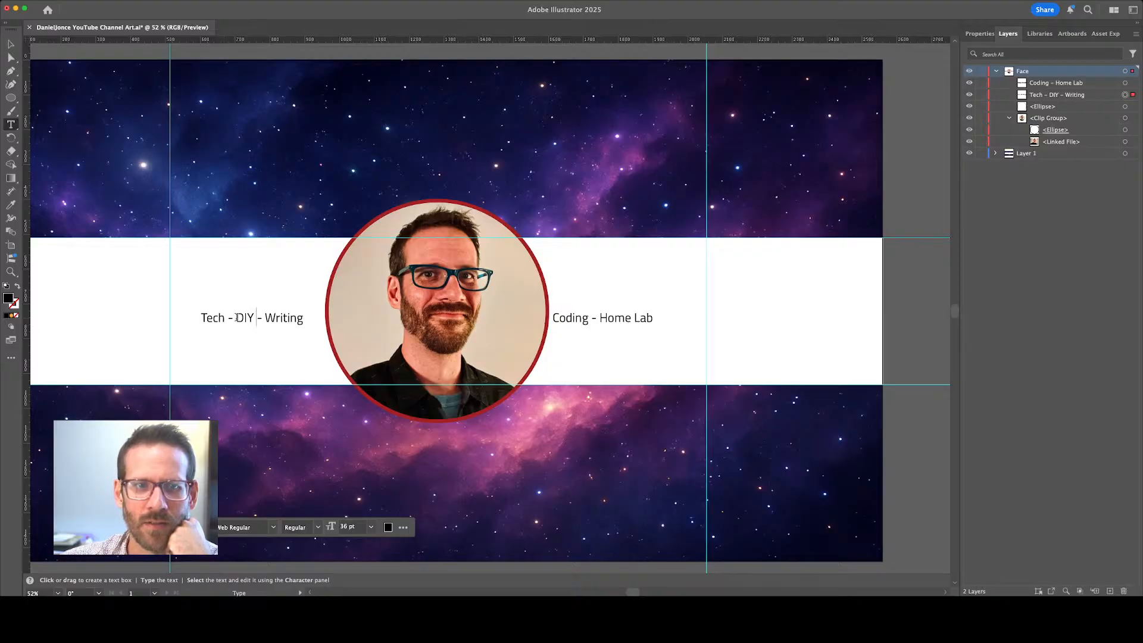
left_click_drag(236, 317, 177, 320)
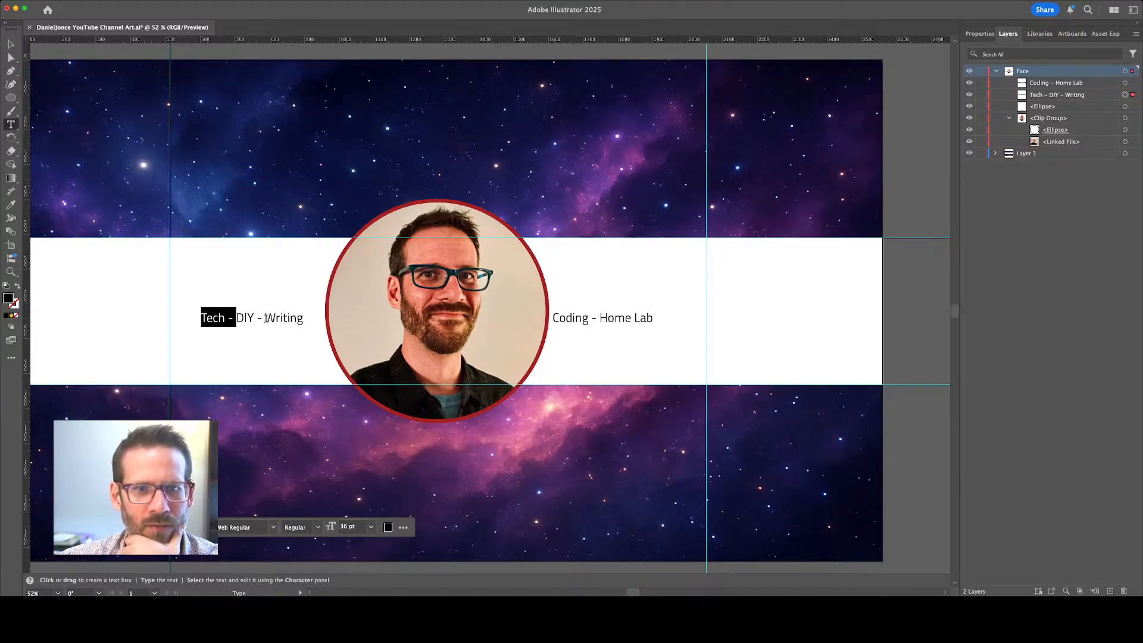
left_click_drag(265, 318, 197, 318)
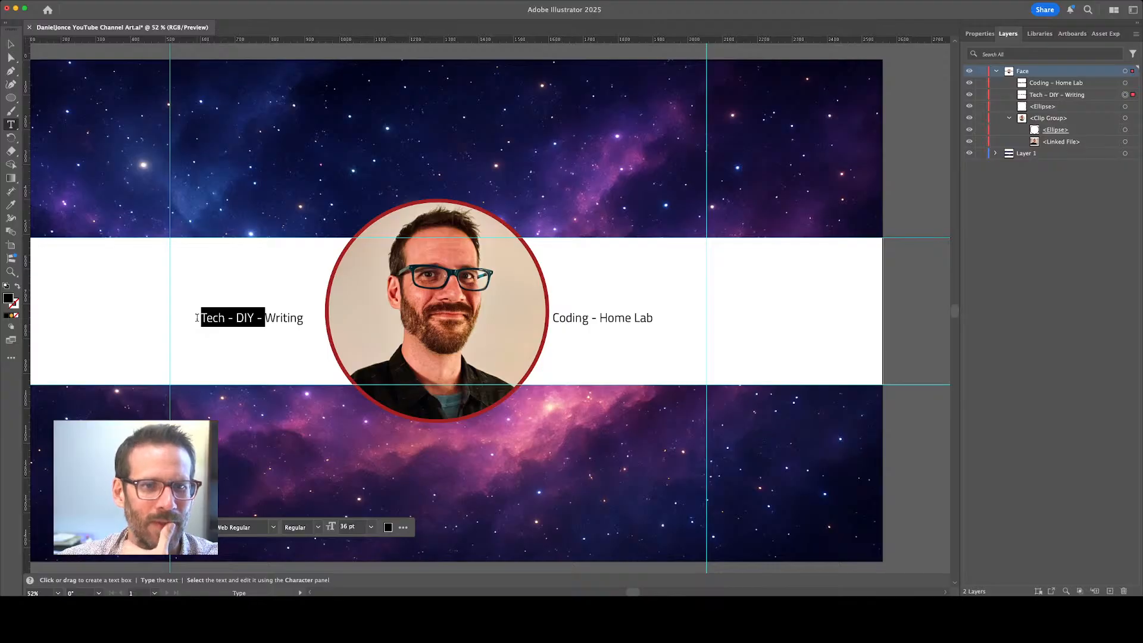
left_click(210, 317)
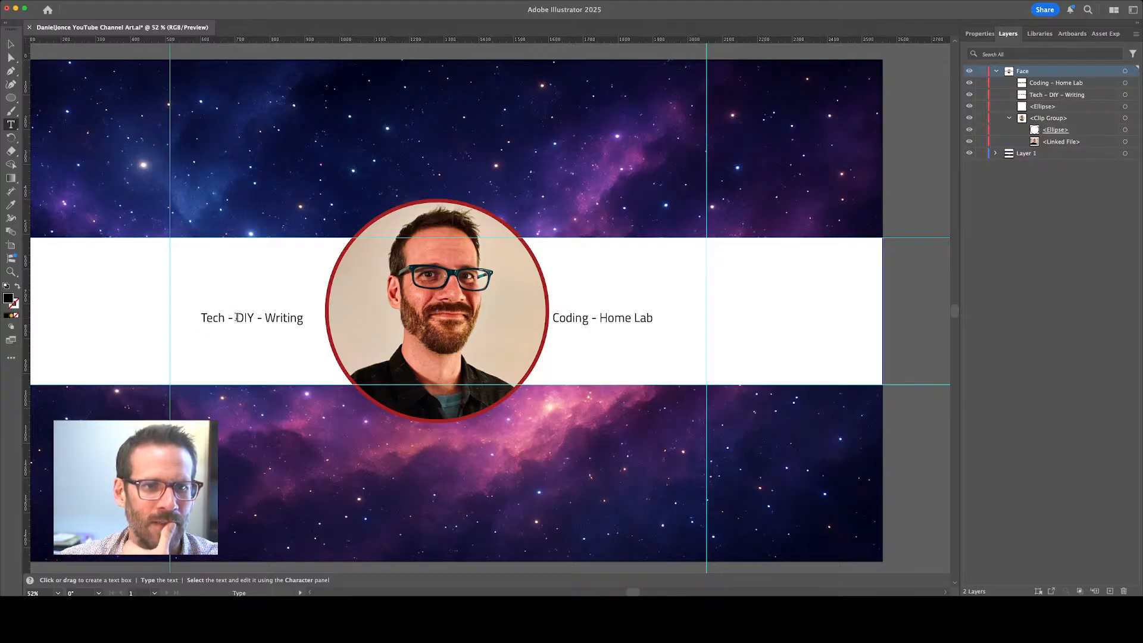
left_click_drag(239, 318, 197, 317)
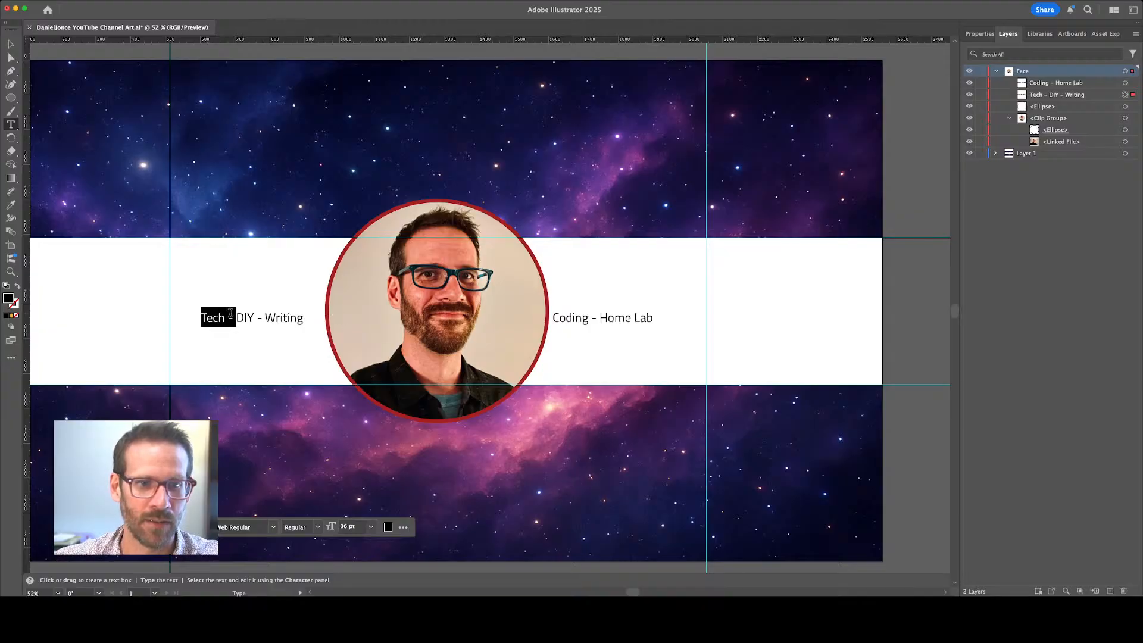
left_click_drag(236, 317, 304, 317)
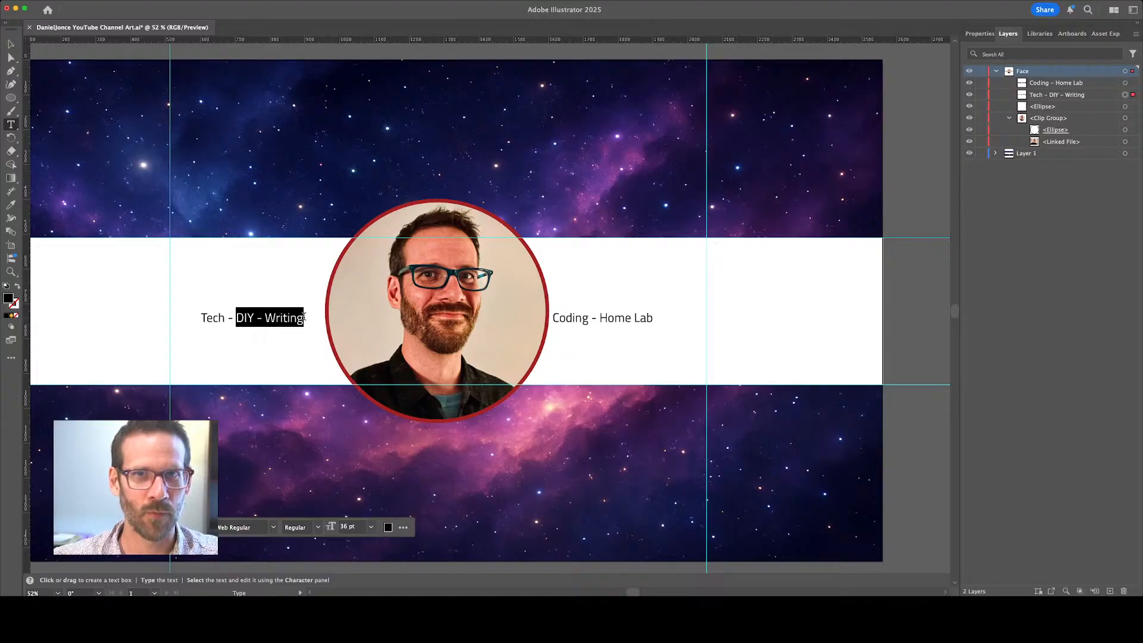
left_click(286, 320)
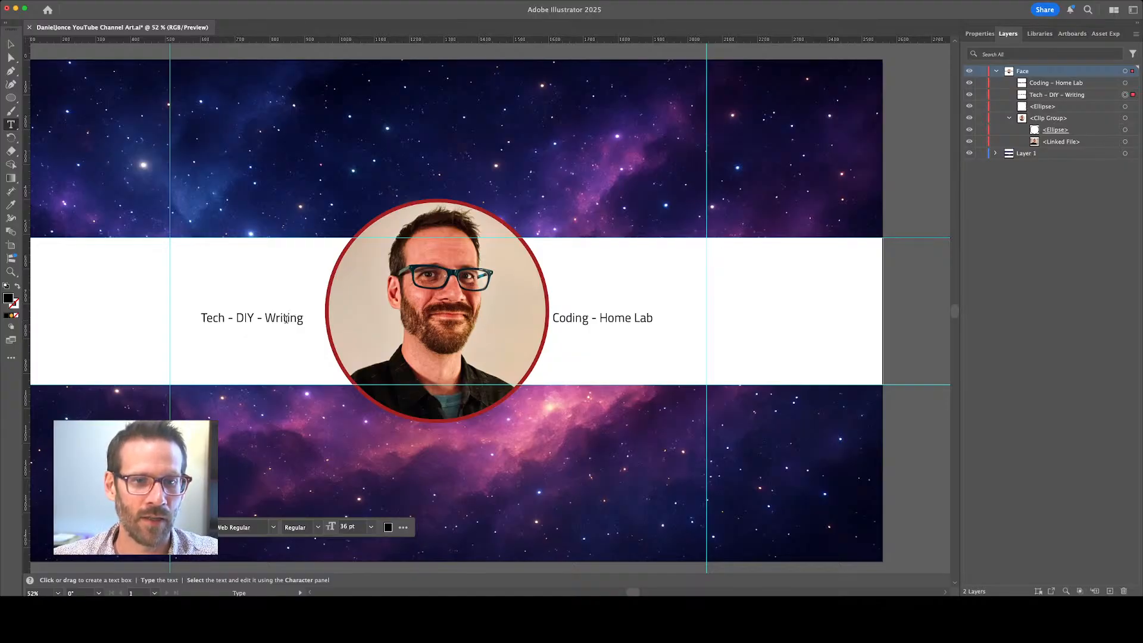
double_click(246, 317)
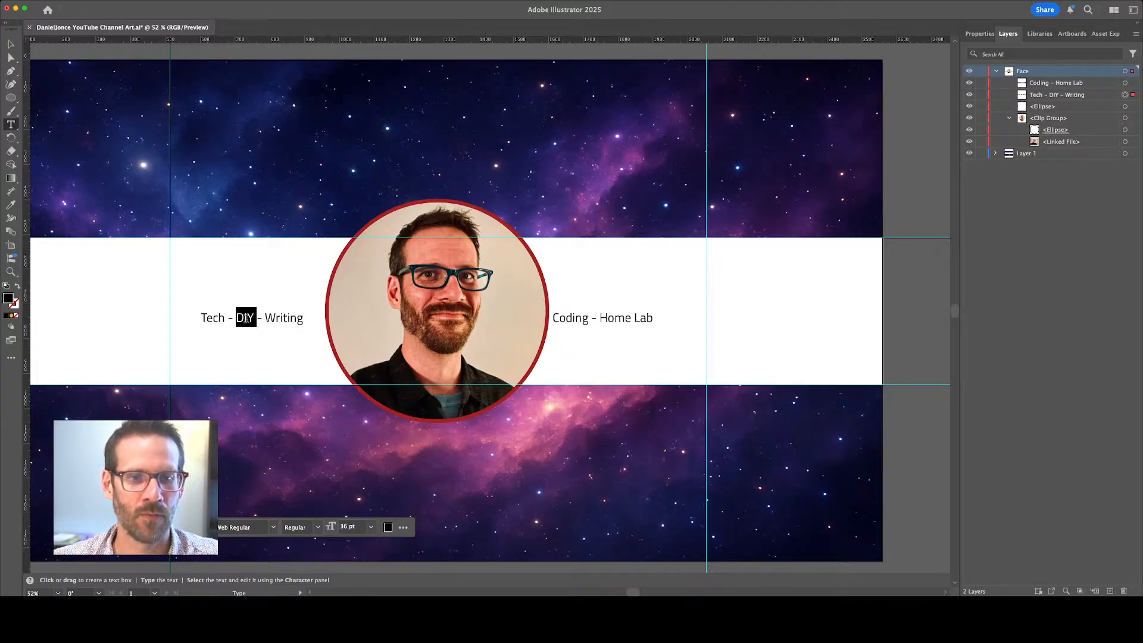
left_click(280, 316)
double_click(279, 316)
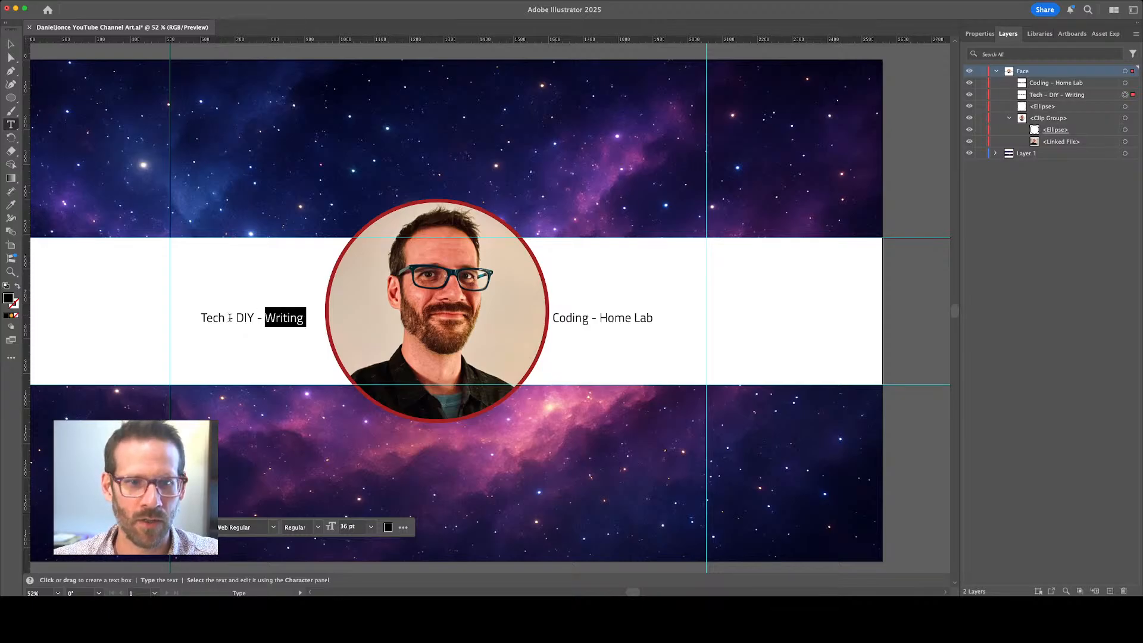
left_click_drag(236, 316, 203, 318)
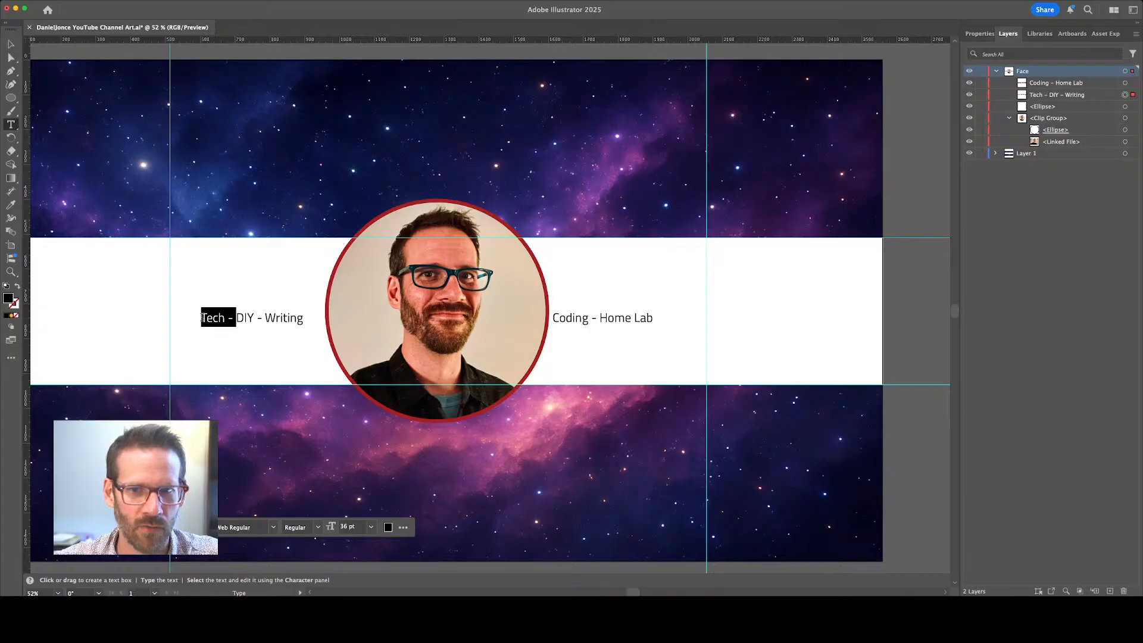
key("BackSpace")
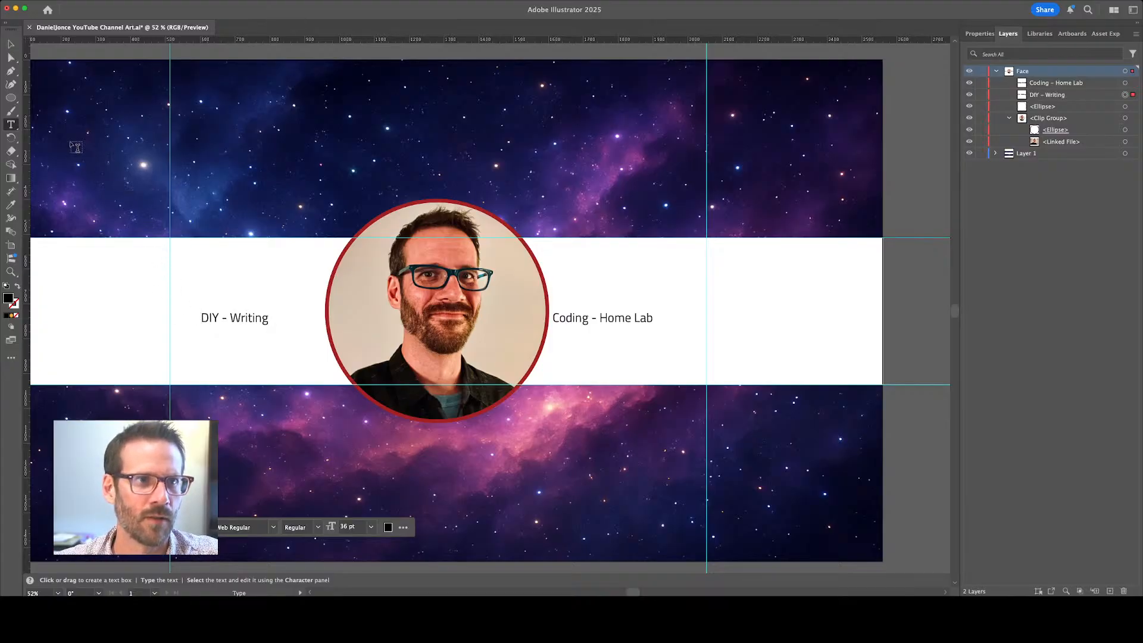
Nudge "DIY - Writing" slightly right and move "Coding - Home Lab" right, to about midway between the portrait and the vertical guide
left_click(10, 44)
left_click_drag(248, 319, 250, 319)
left_click_drag(619, 319, 640, 320)
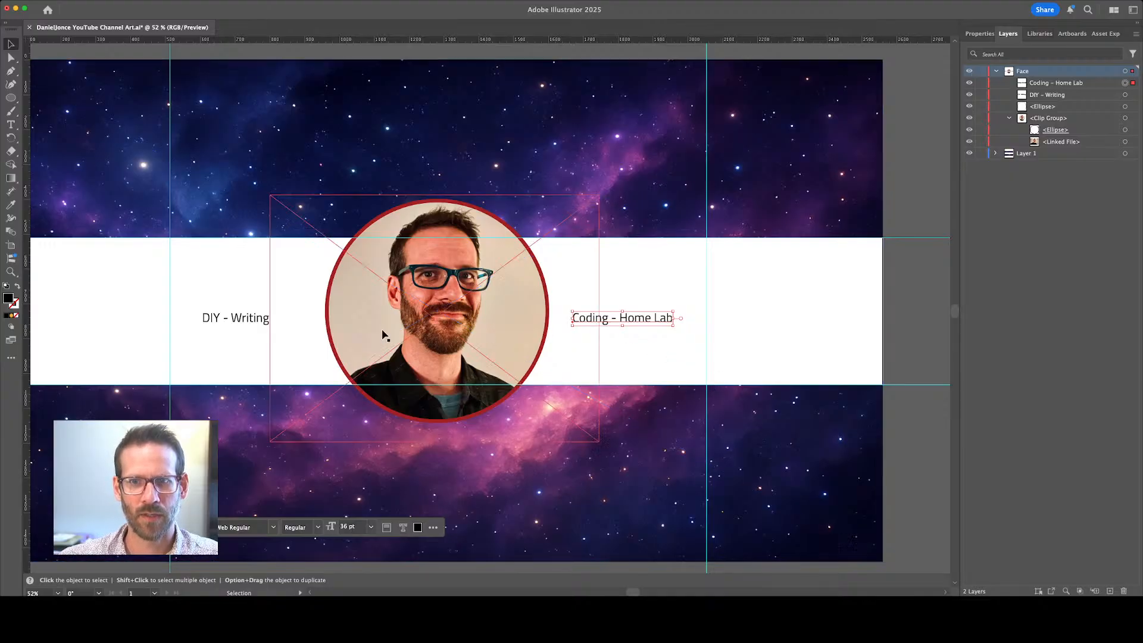
Remove the hyphen between DIY and Writing and insert "Tech -" in front of DIY
double_click(231, 319)
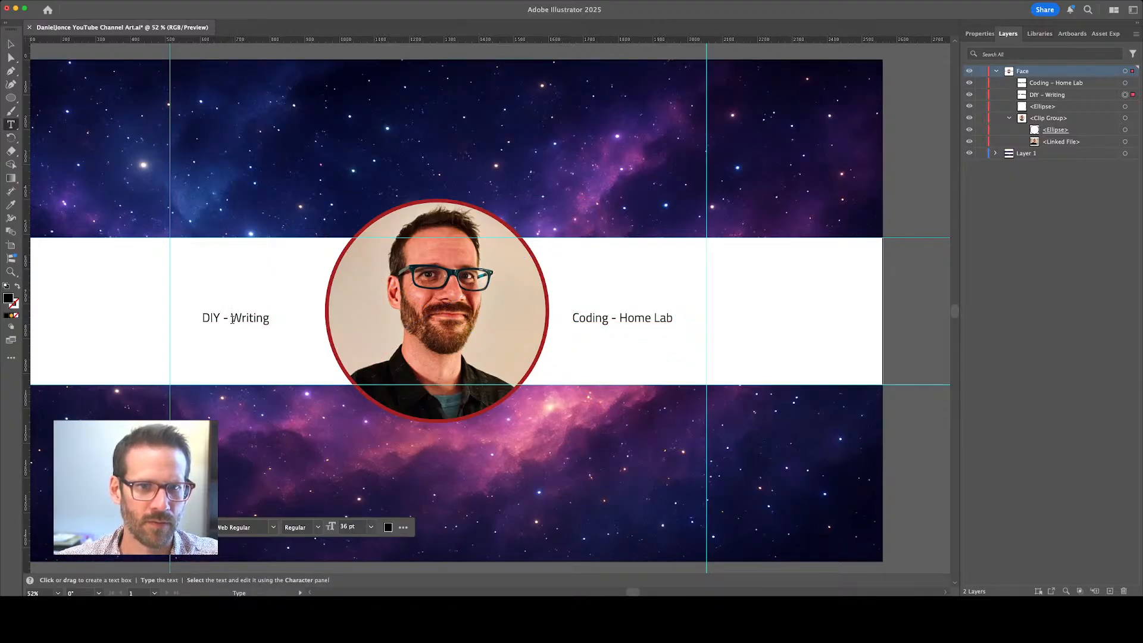
key("BackSpace")
key("BackSpace")
key("BackSpace")
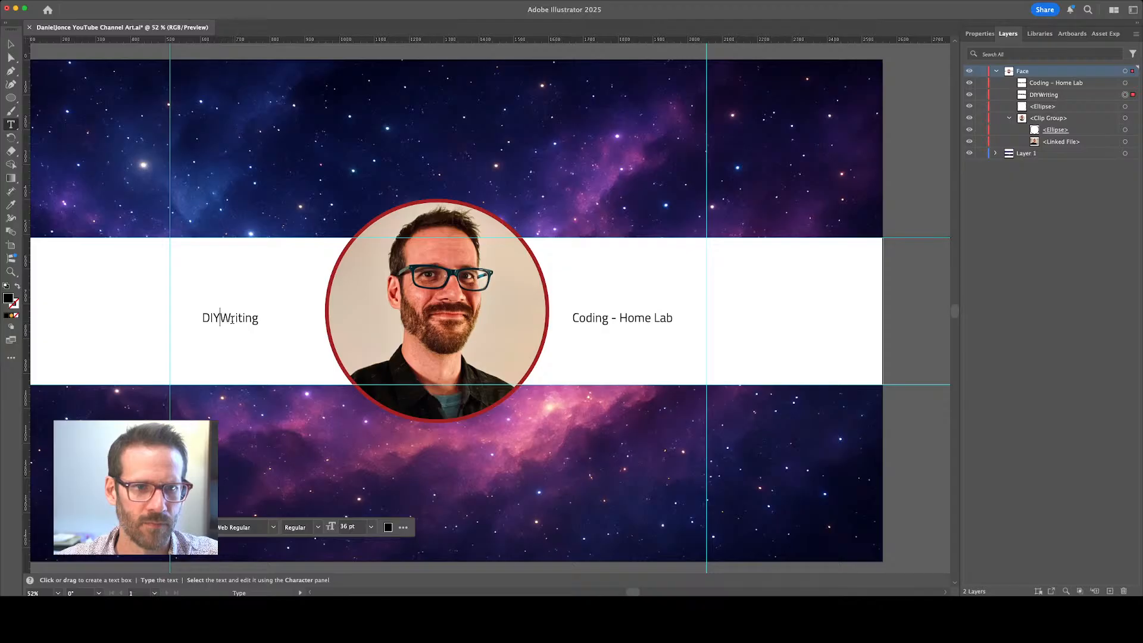
key("Left")
key("Left")
key("Left")
type("Tech -")
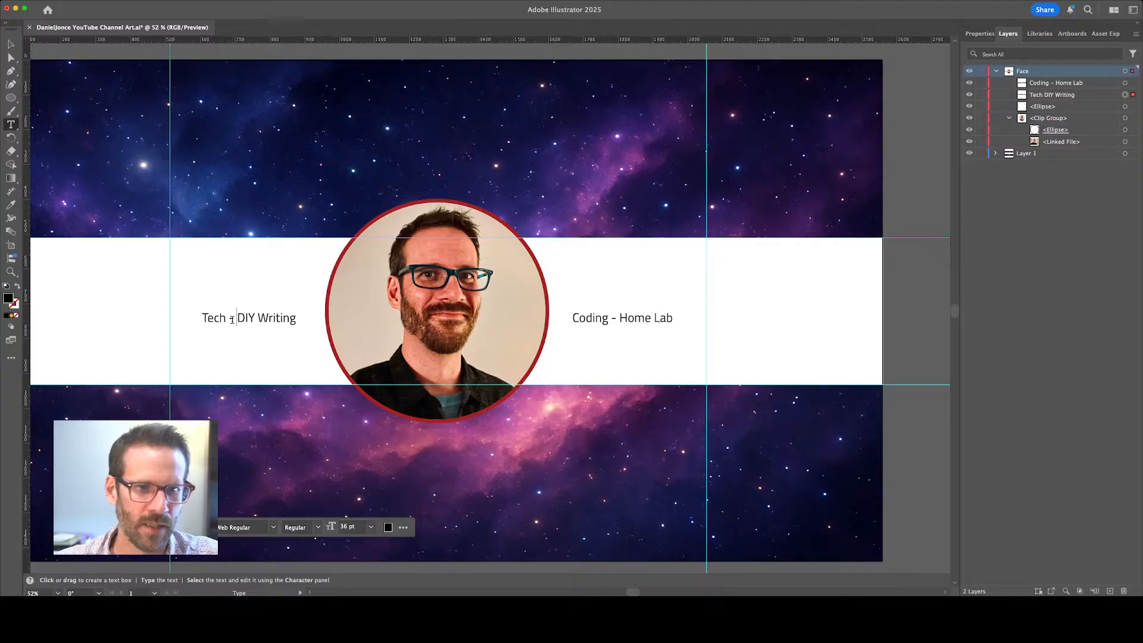
Insert a hyphen between DIY and Writing to make "Tech - DIY - Writing", finish the text edit and select the circular portrait
double_click(231, 318)
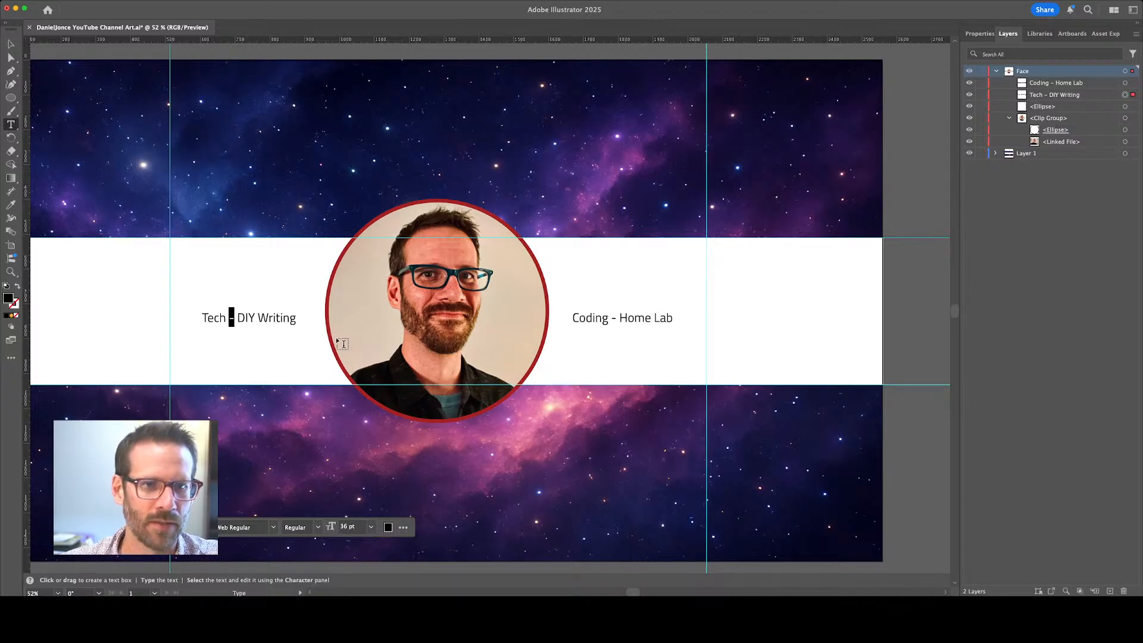
left_click(257, 318)
left_click(252, 317)
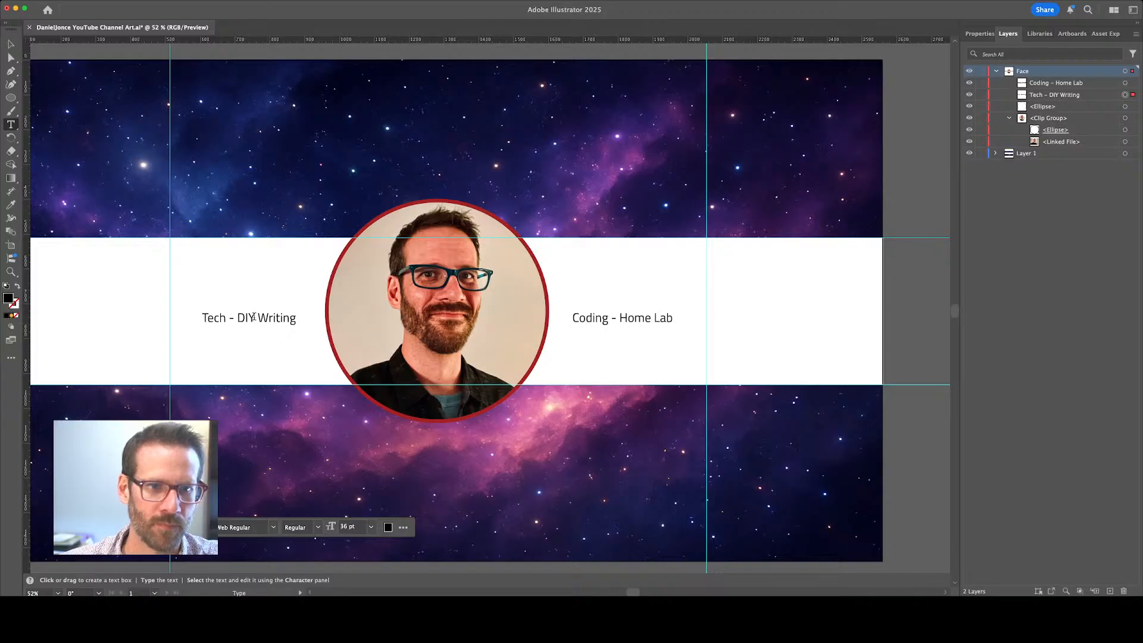
type("-")
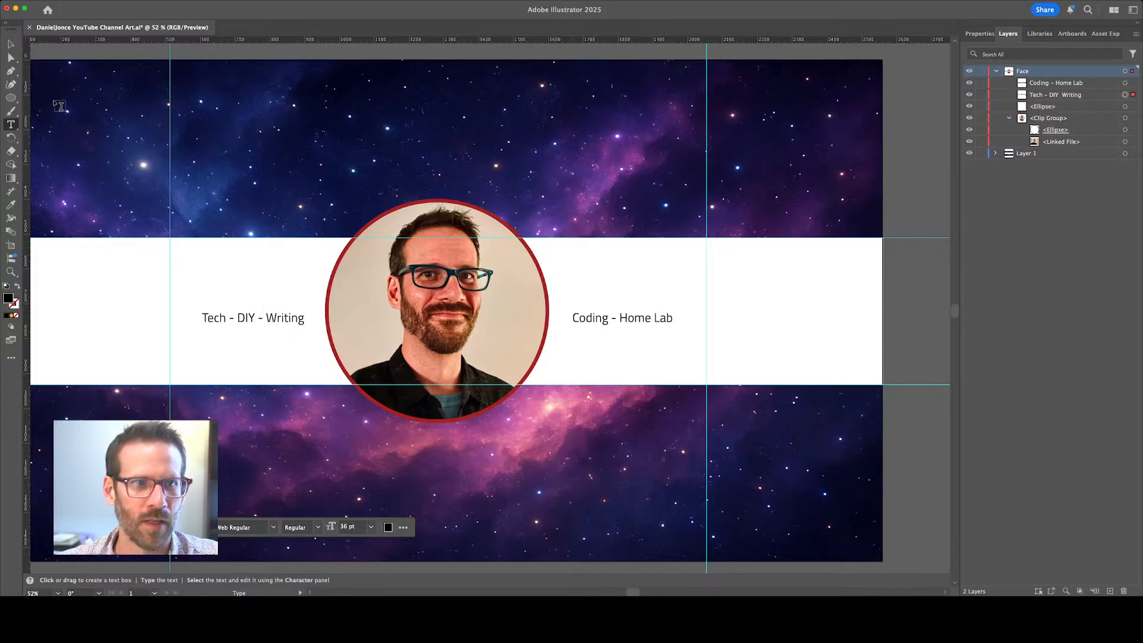
left_click(11, 43)
left_click(422, 245)
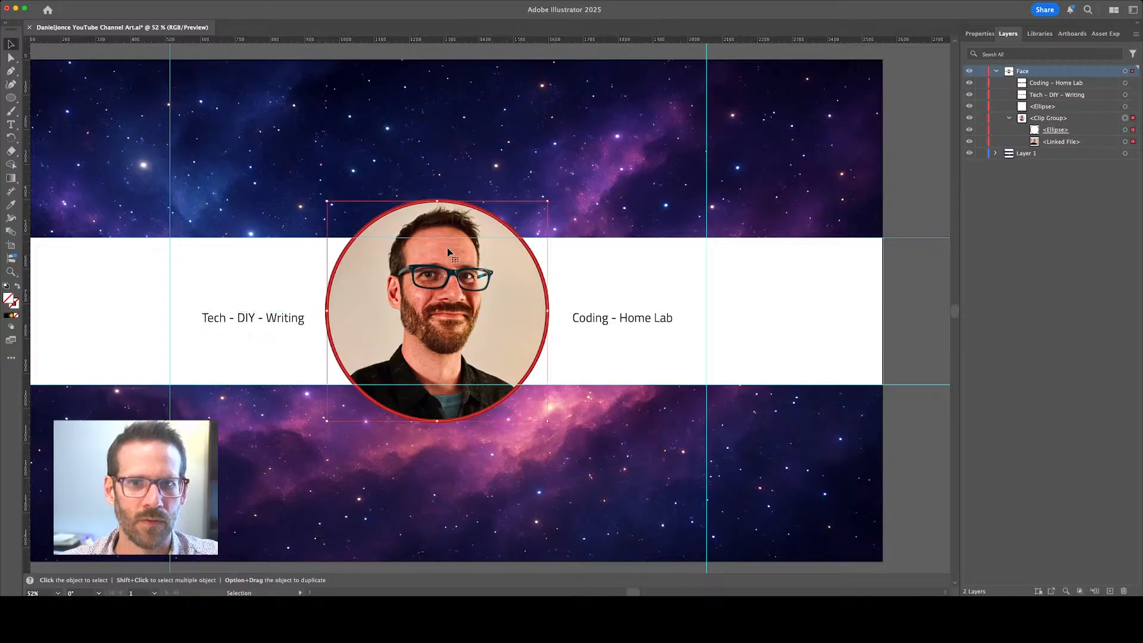
Highlight both tagline entries in the layer list, create a new layer above Face and name it "Words"
left_click(1026, 85)
left_click(1035, 95, "shift")
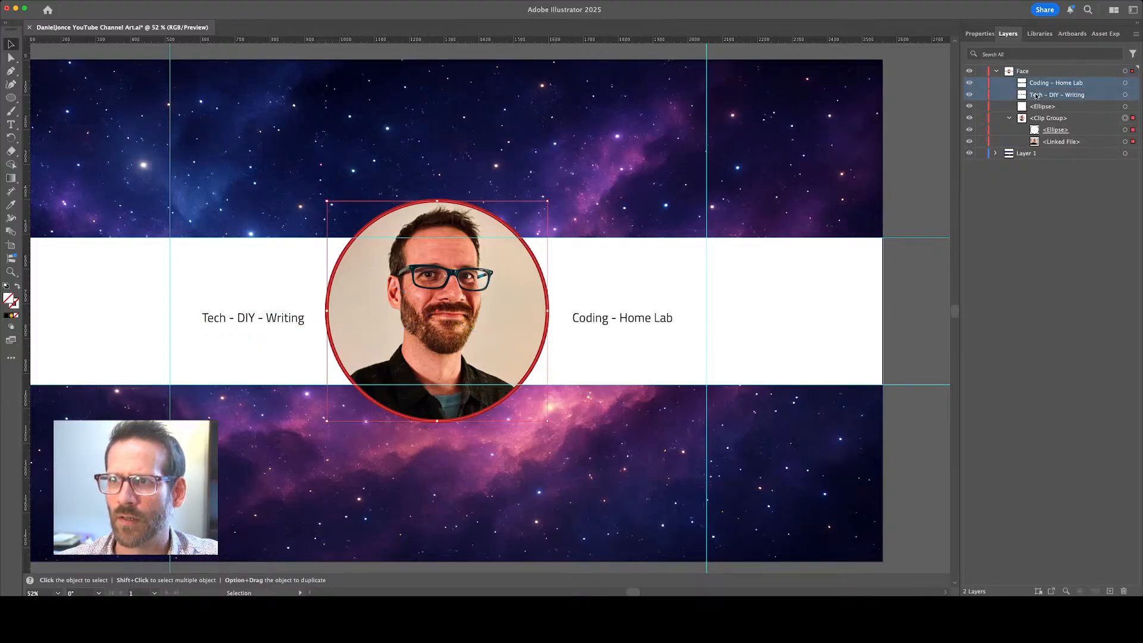
left_click(1110, 591)
double_click(1028, 70)
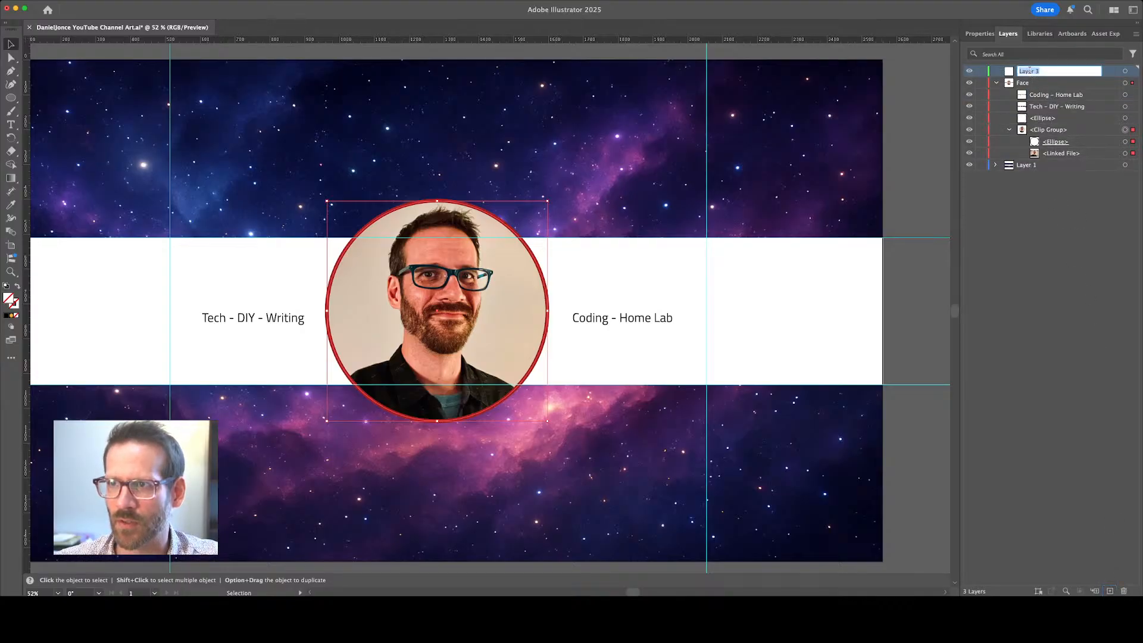
type("Words")
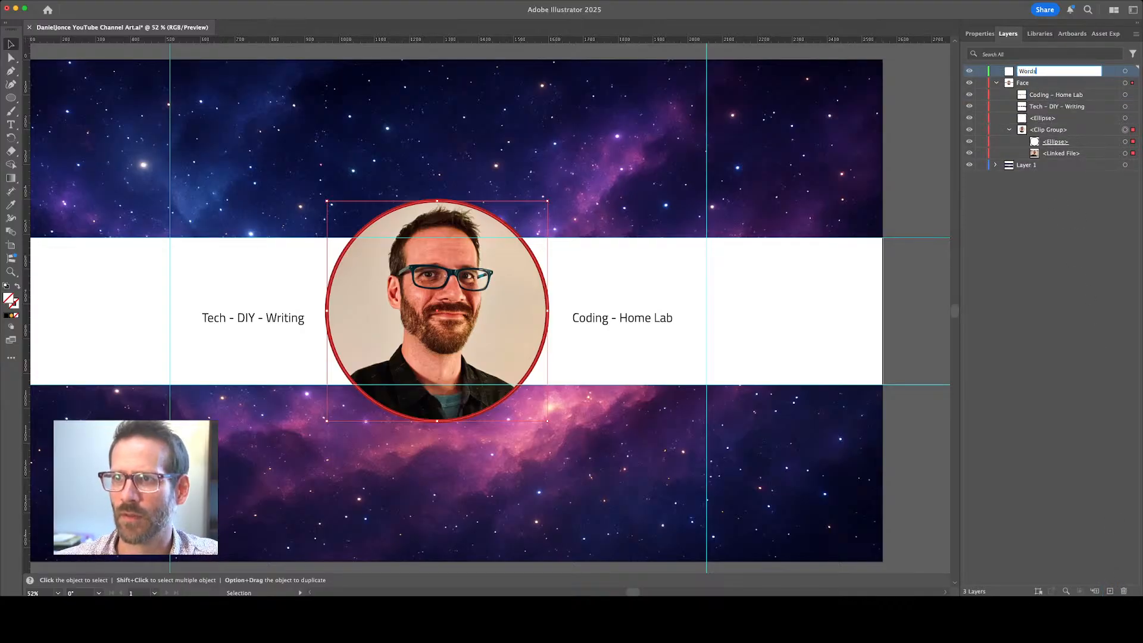
Finish naming the new layer and move the "Coding - Home Lab" and "Tech - DIY - Writing" entries from Face into Words
left_click(1075, 192)
left_click(1035, 96)
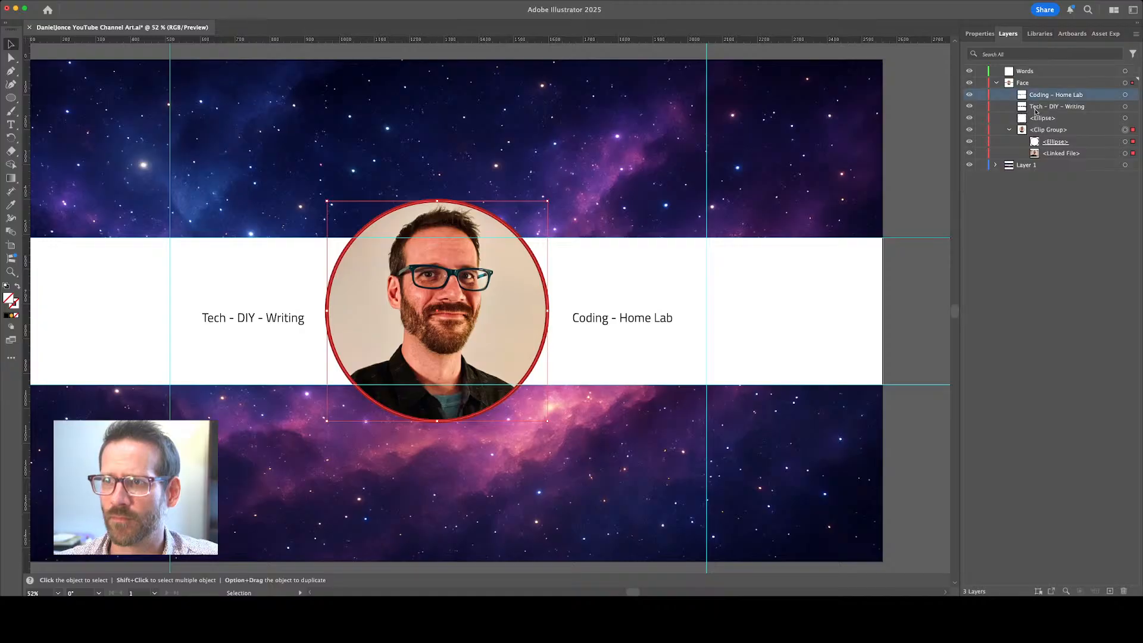
left_click(1036, 108, "shift")
left_click_drag(1029, 100, 1031, 72)
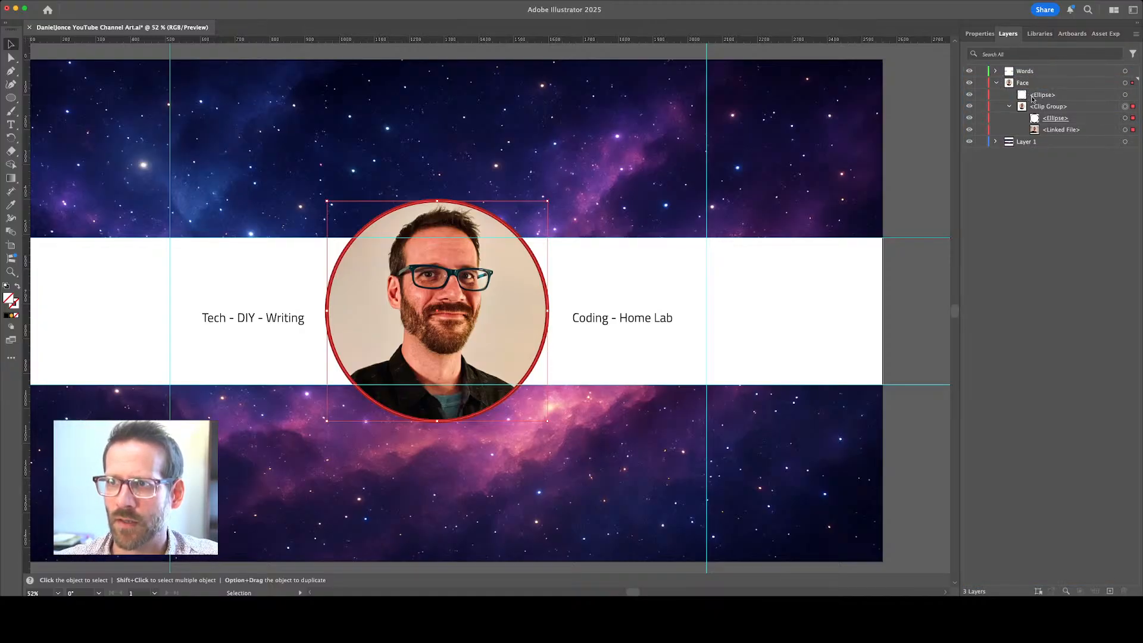
Try to shrink the circular portrait and its red ring together with both entries highlighted in the Face layer, and undo the scaling
left_click(1040, 96)
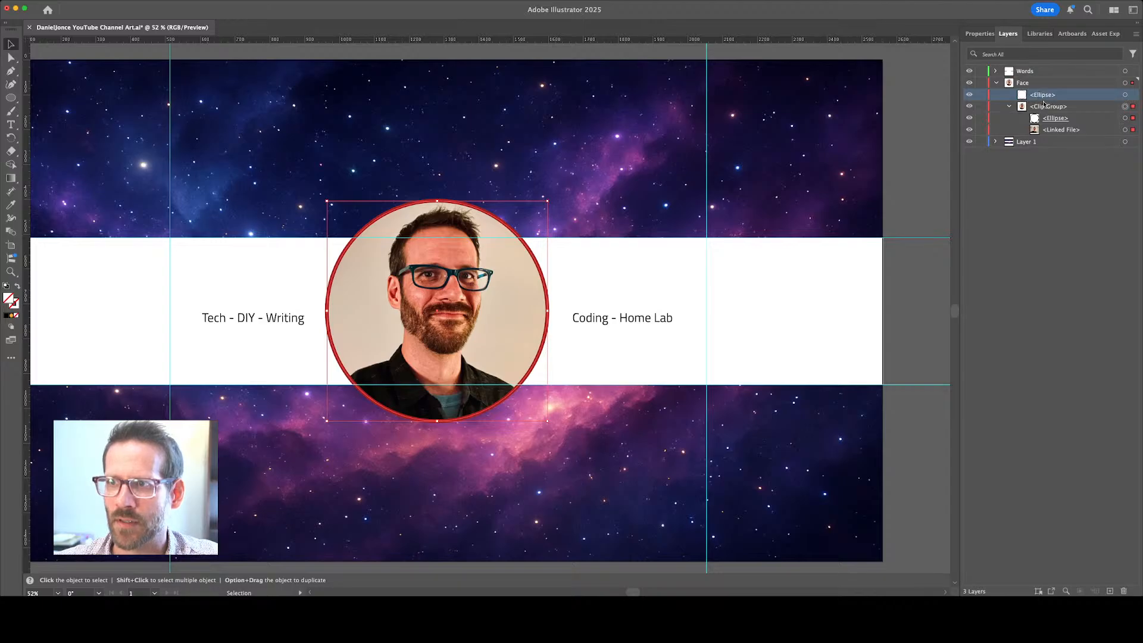
left_click(1022, 87)
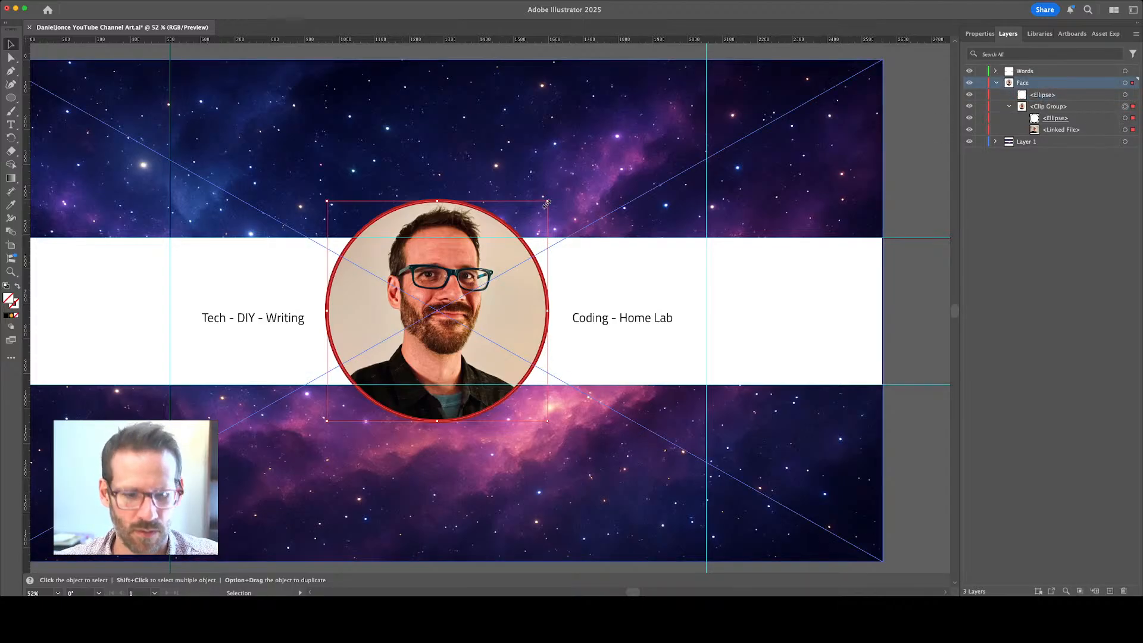
left_click_drag(547, 201, 521, 231)
key("super+z")
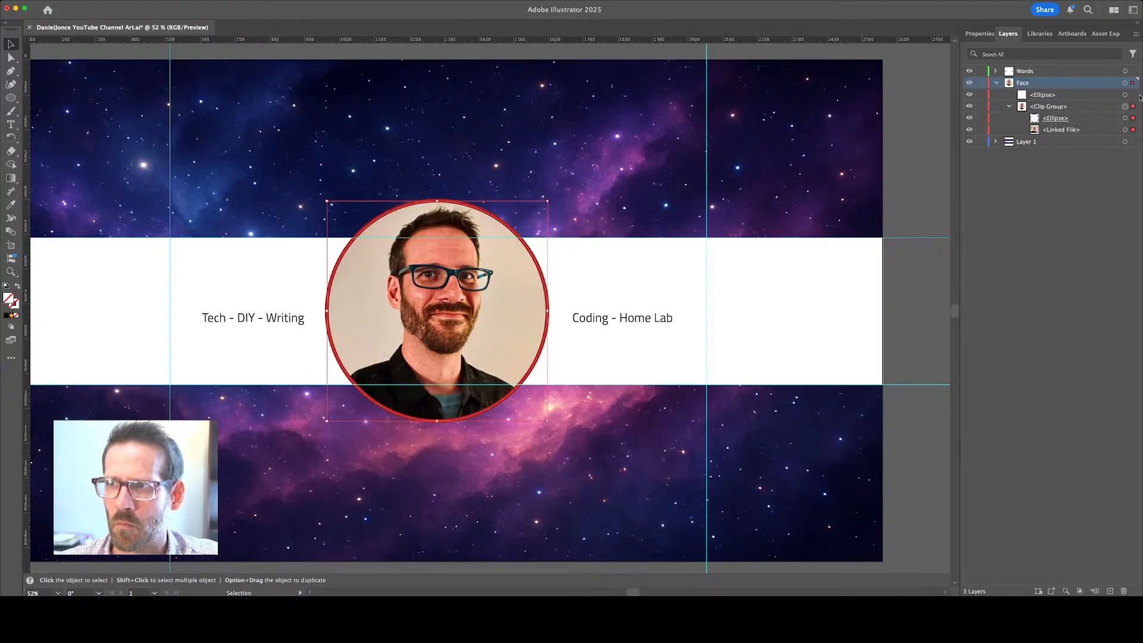
left_click(1035, 94)
left_click(1039, 108, "shift")
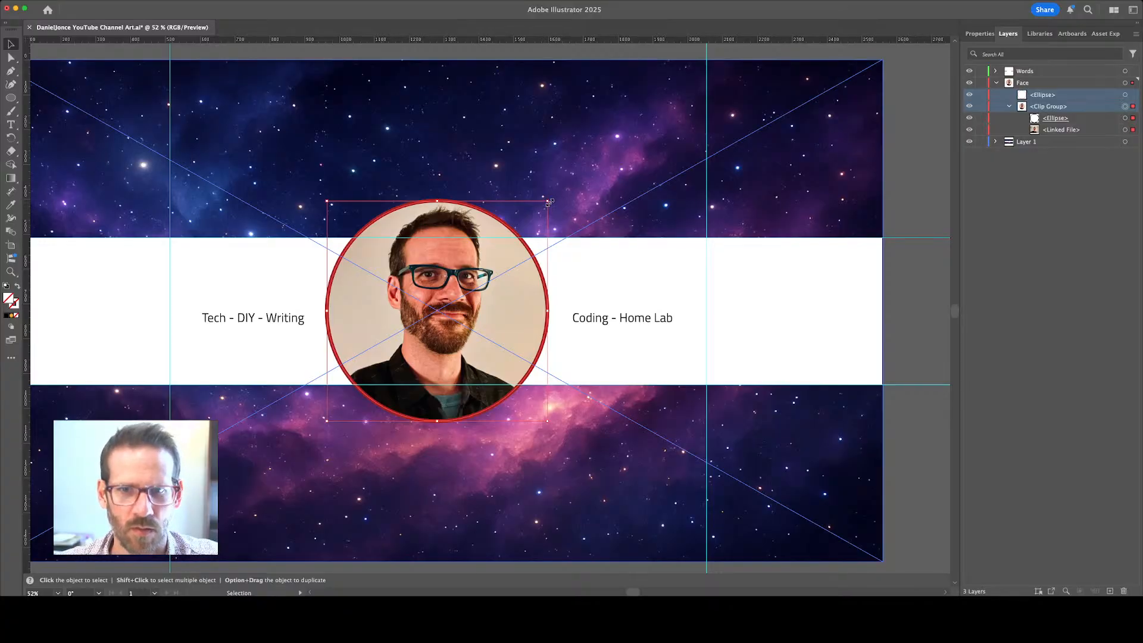
left_click_drag(548, 205, 503, 230)
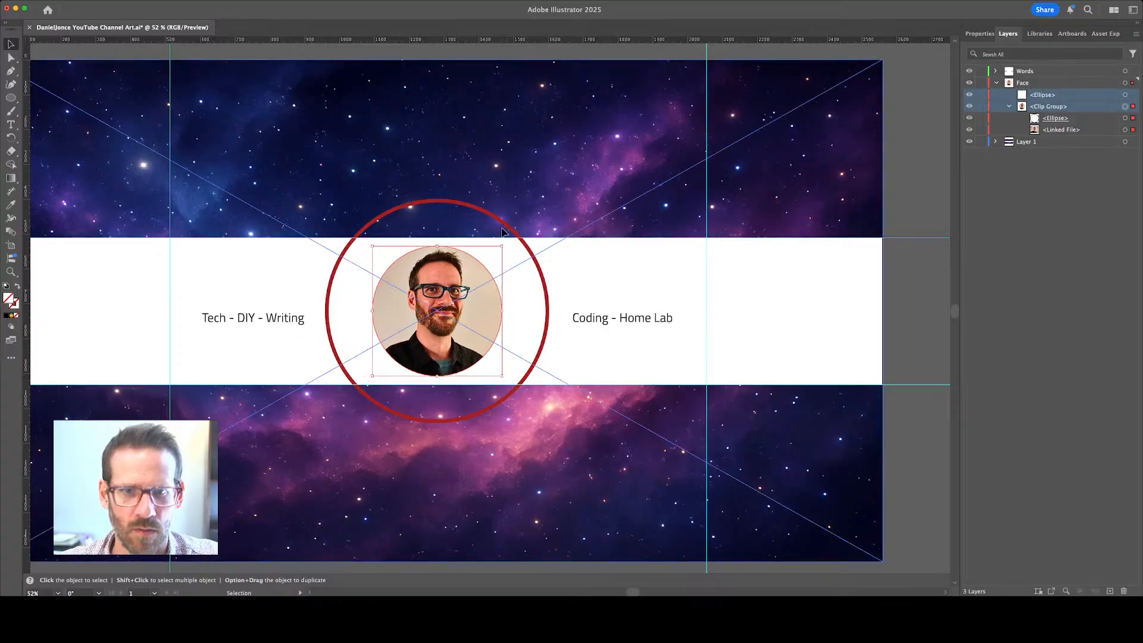
key("super+z")
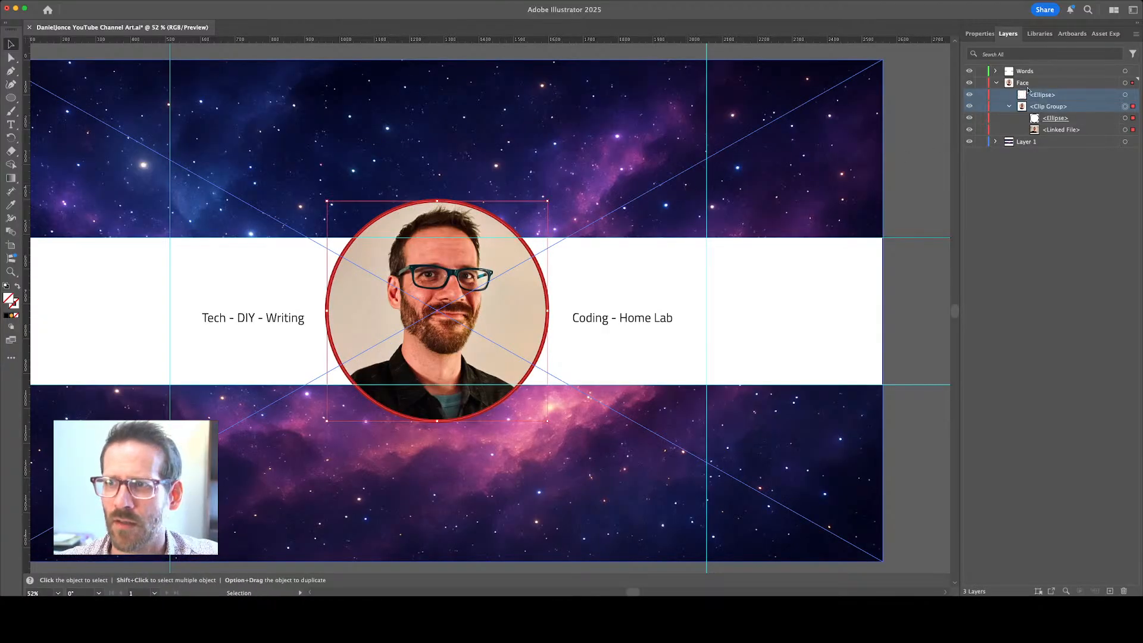
Add the red ring ellipse to the portrait selection and scale both to about half size, placed against the upper horizontal guide
left_click(1027, 85)
left_click(1041, 95)
left_click(1033, 107, "shift")
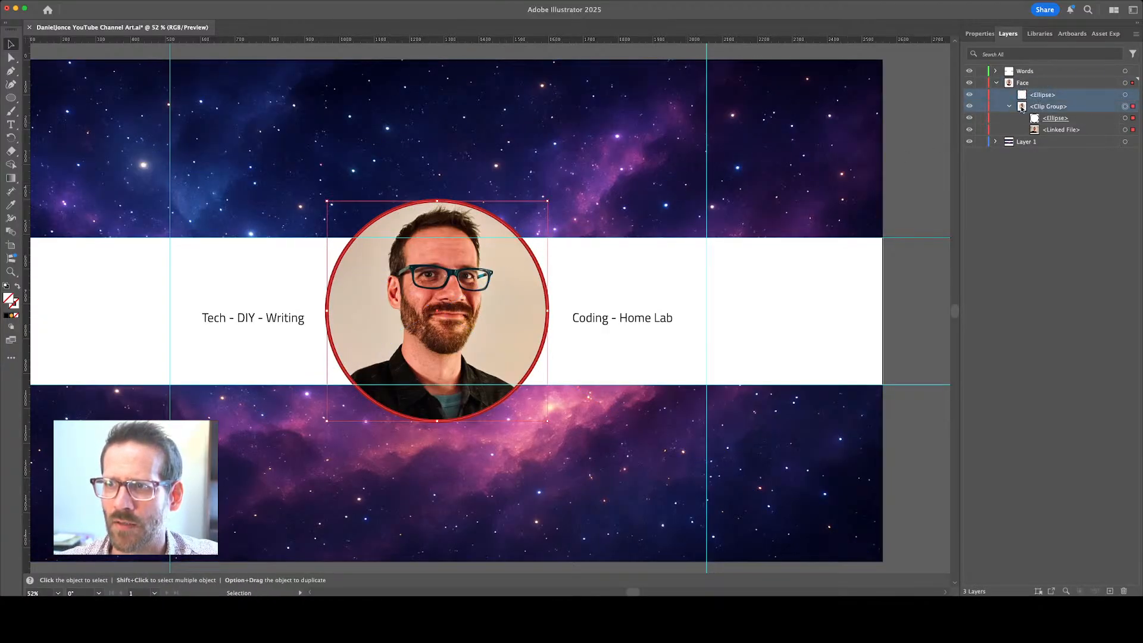
left_click(1039, 118)
left_click(1040, 130, "shift")
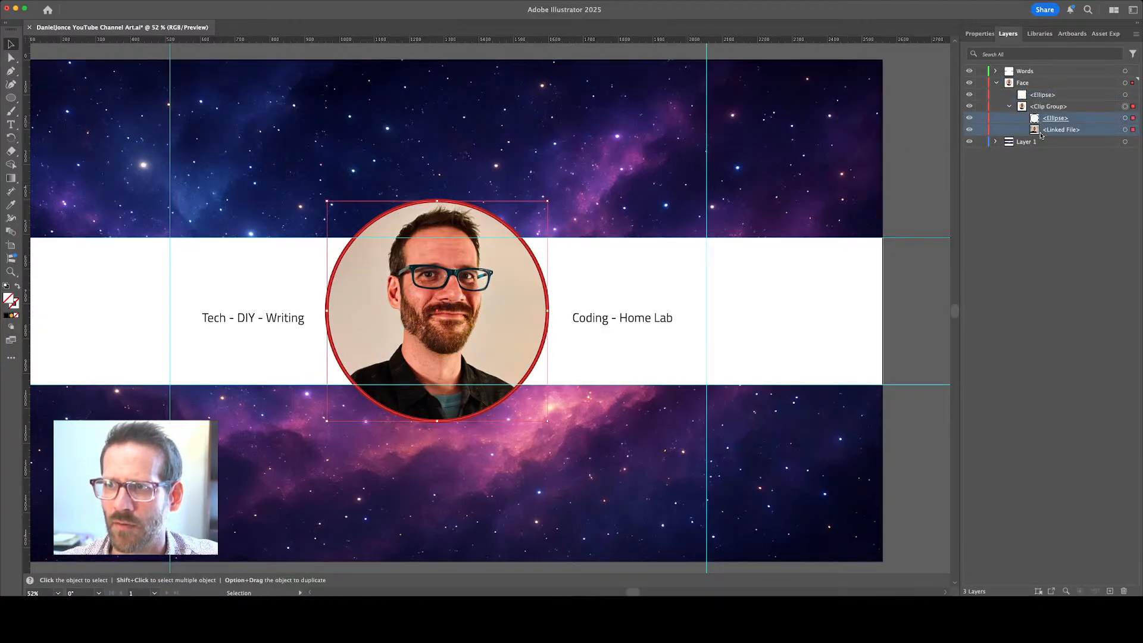
left_click(1023, 95)
left_click(1132, 95)
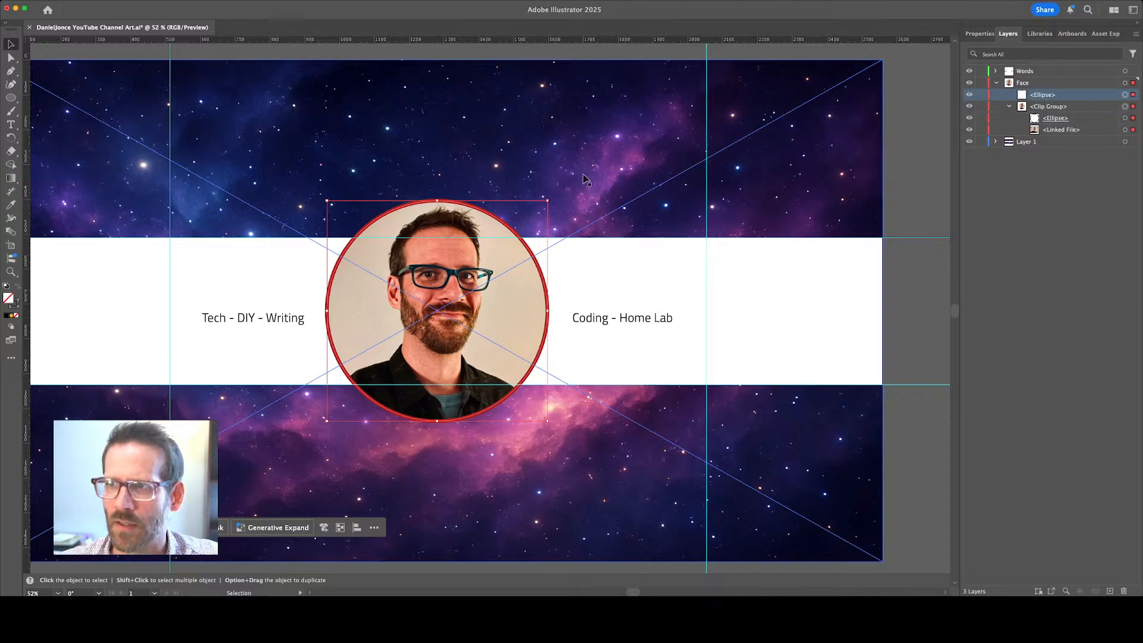
left_click_drag(547, 202, 507, 229)
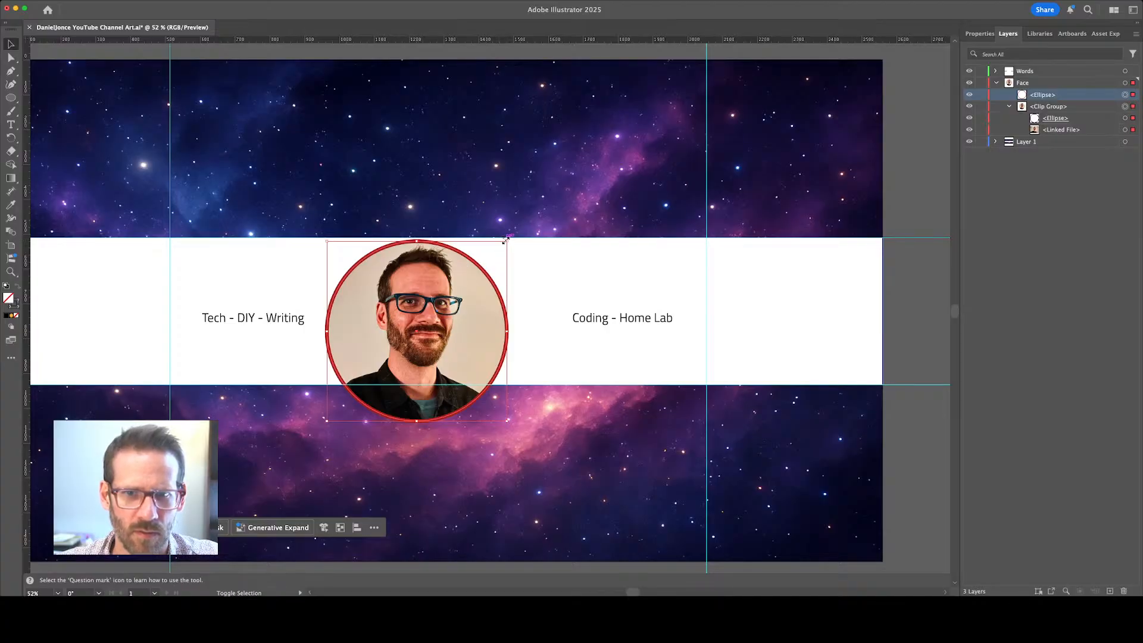
left_click_drag(505, 243, 478, 276)
Lower the white band's upper edge to cross behind the portrait's head, and return its lower edge to the lower guide after a trial raise
left_click(562, 303)
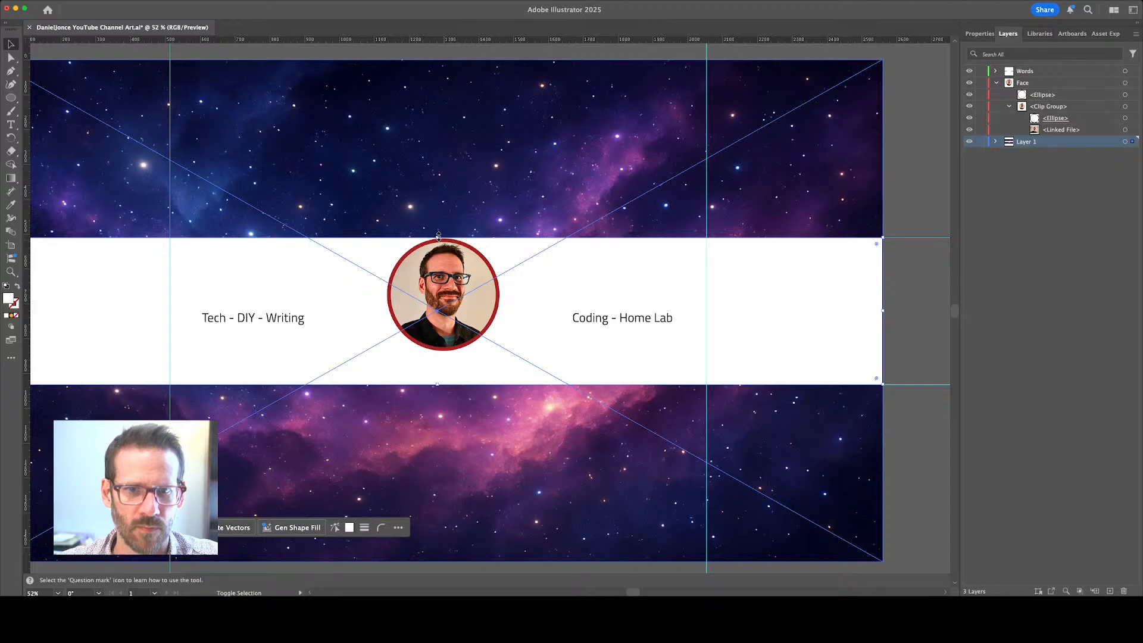
left_click_drag(438, 237, 437, 262)
key("super+z")
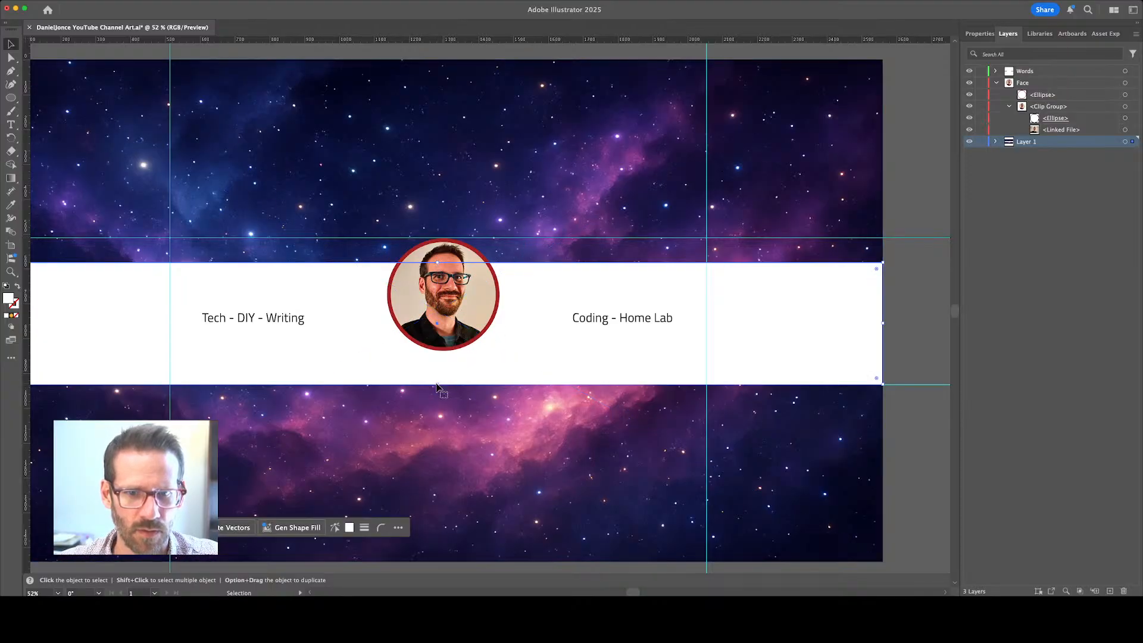
left_click_drag(440, 385, 444, 334)
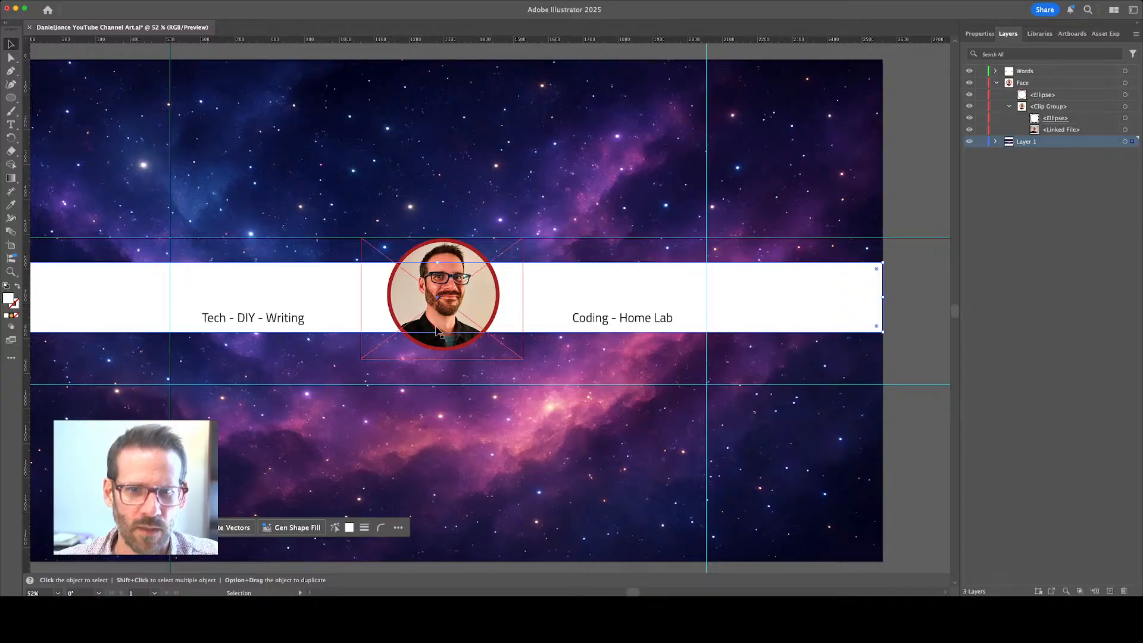
left_click_drag(438, 333, 437, 384)
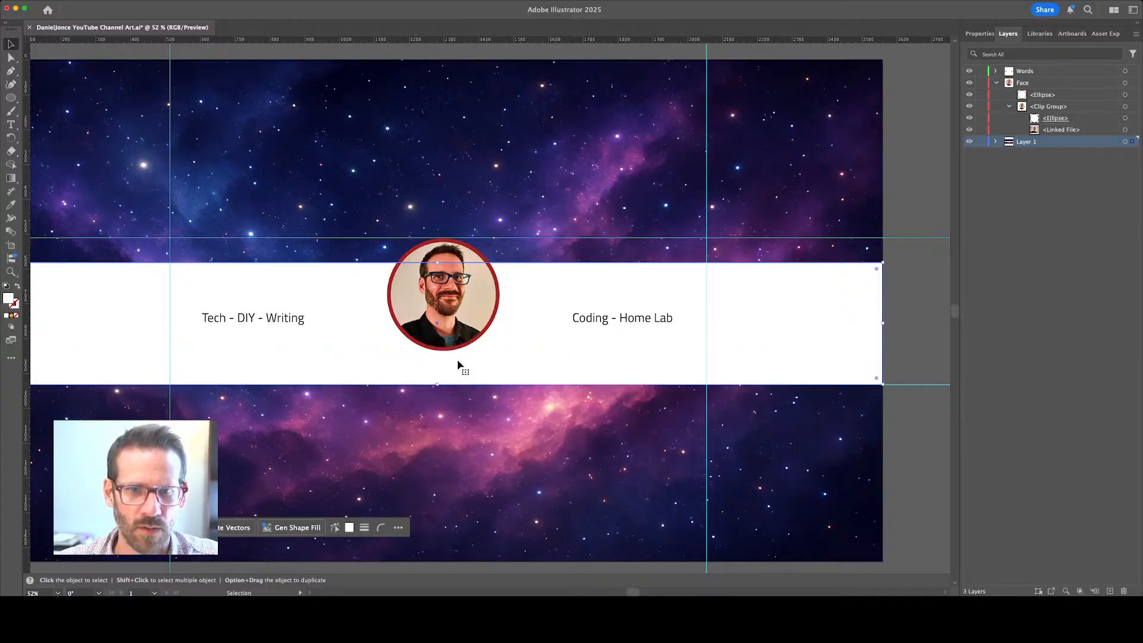
Move "Tech - DIY - Writing" beneath the portrait and copy the text of "Coding - Home Lab"
left_click(282, 323)
left_click_drag(283, 323, 417, 370)
left_click(615, 321)
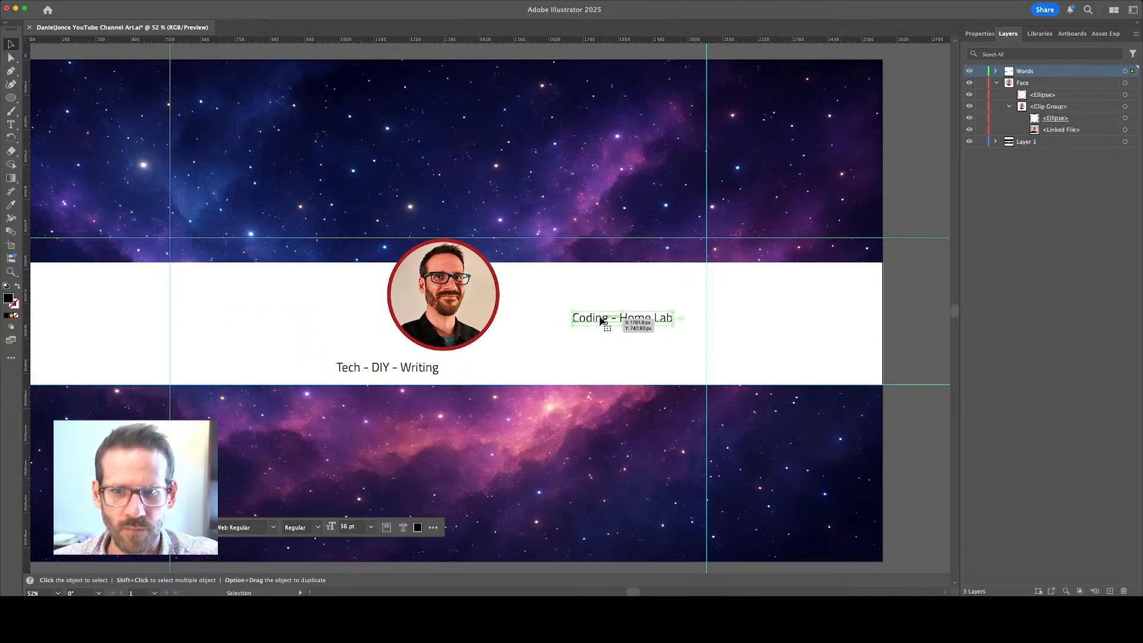
key("t")
triple_click(594, 320)
key("super+c")
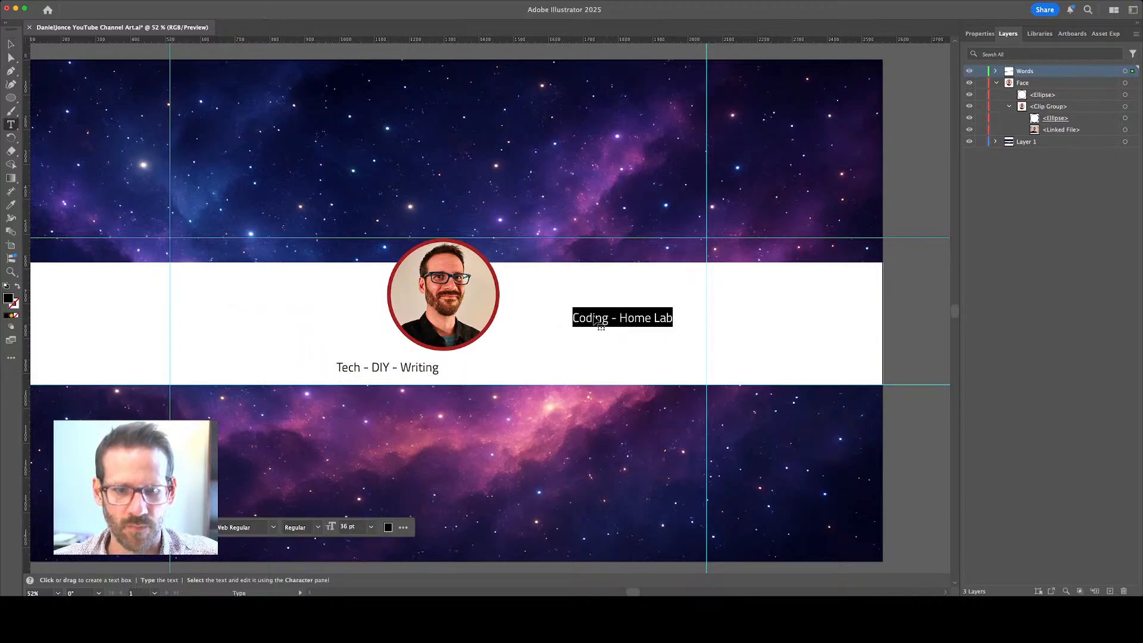
Append the copied text after a hyphen so the tagline beneath the portrait reads "Tech - DIY - Writing - Coding - Home Lab"
triple_click(408, 370)
key("super+v")
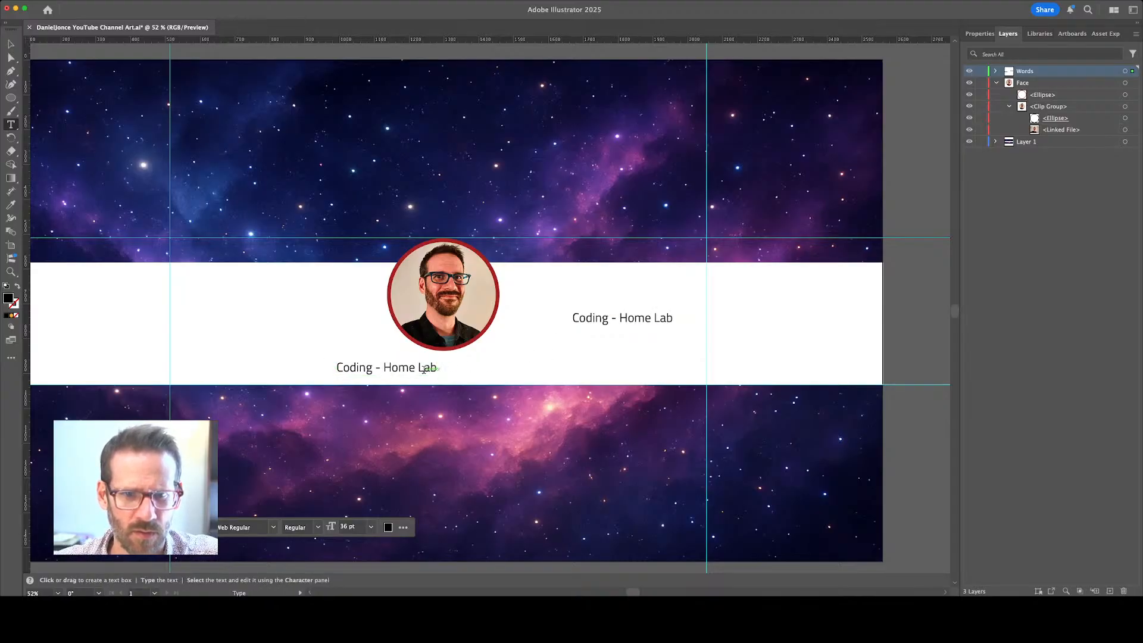
key("super+z")
left_click(425, 366)
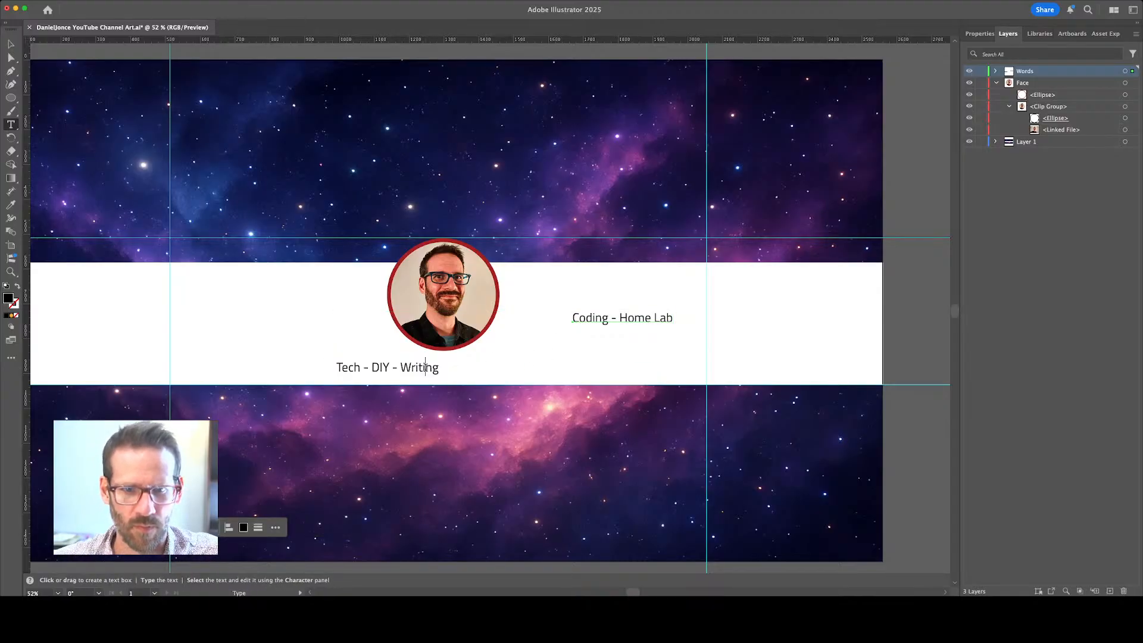
key("super+v")
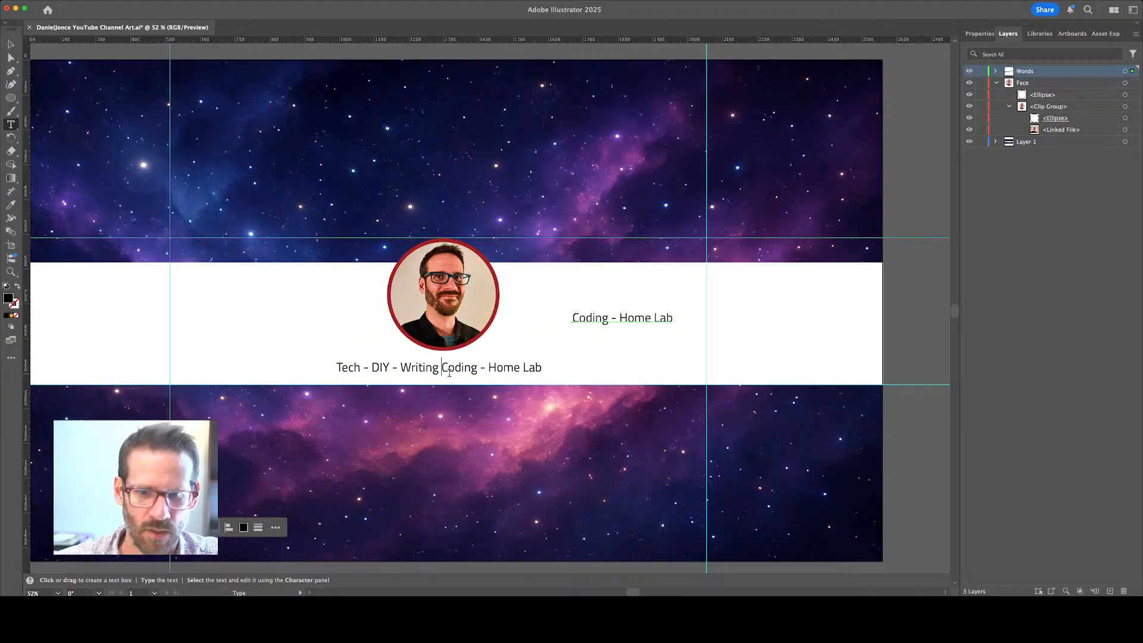
key("BackSpace")
type("-")
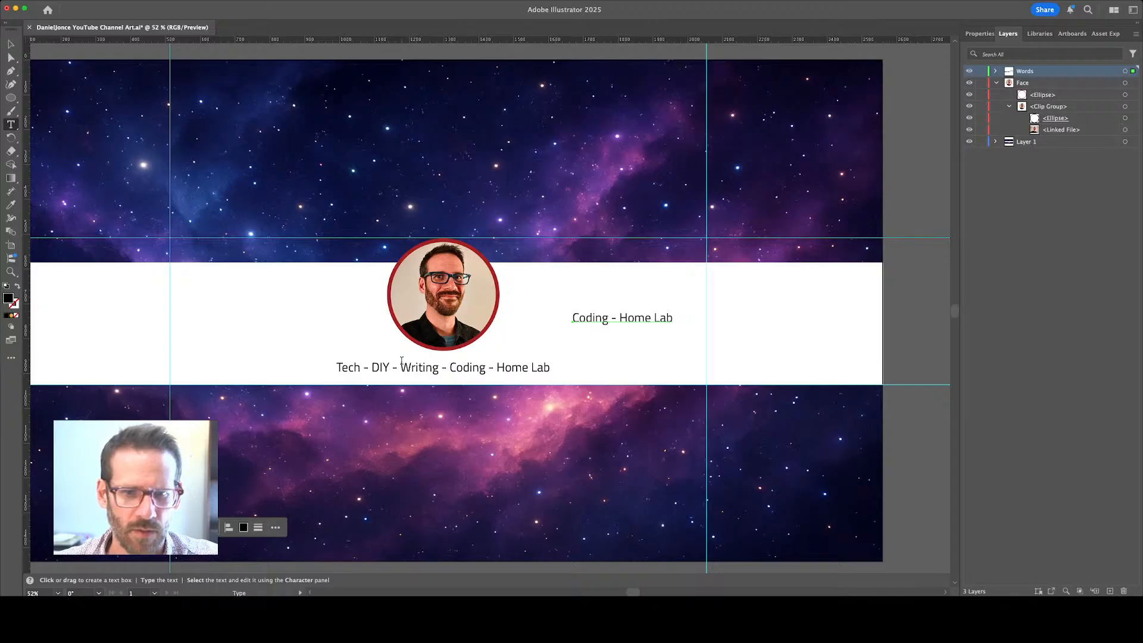
Review the combined tagline word by word by highlighting its topics, and finish the text edit
double_click(338, 367)
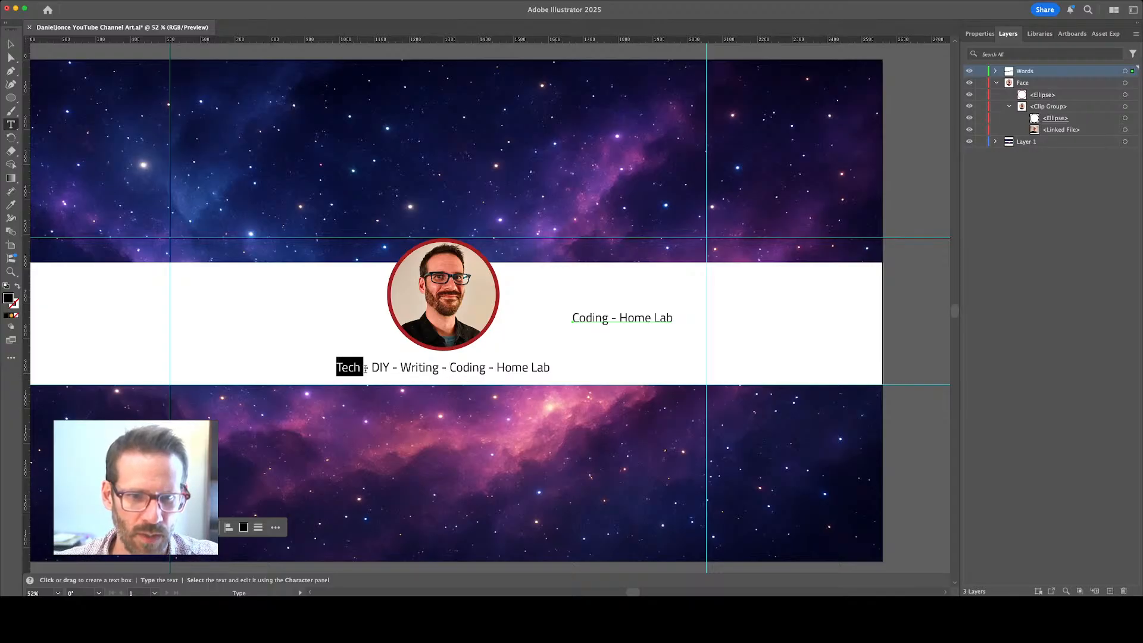
double_click(381, 368)
double_click(402, 367)
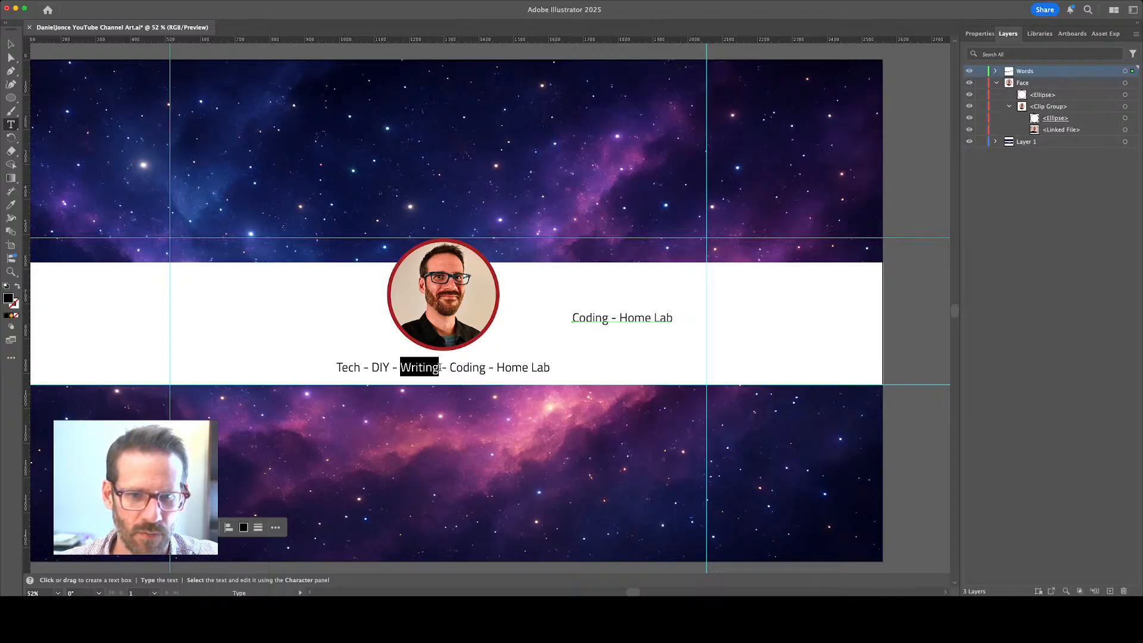
double_click(514, 367)
left_click(541, 368)
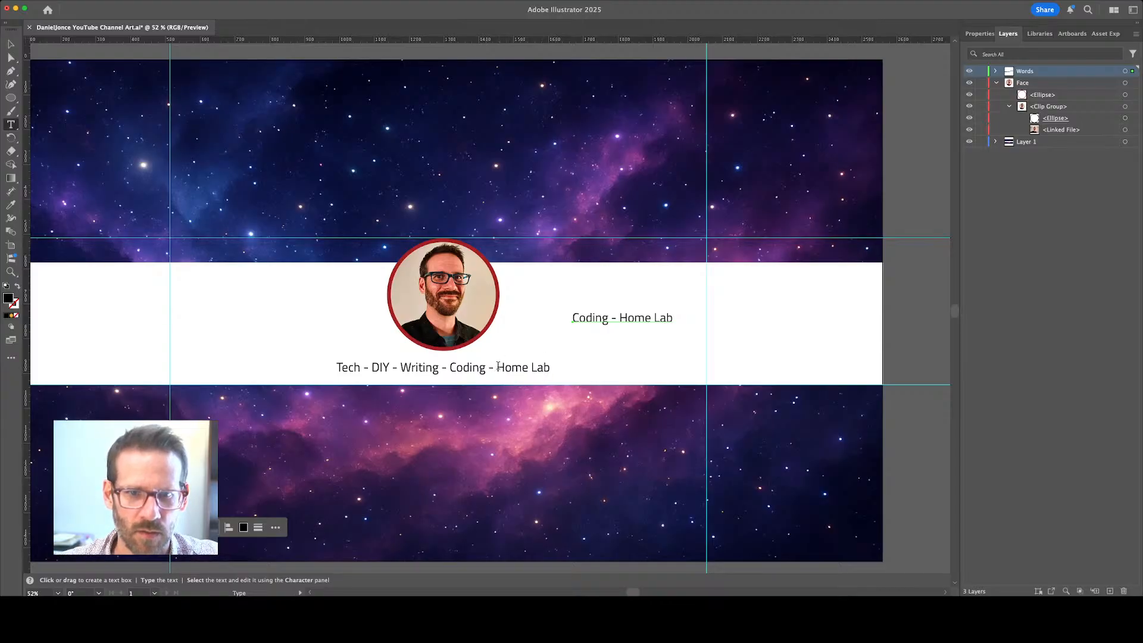
double_click(382, 368)
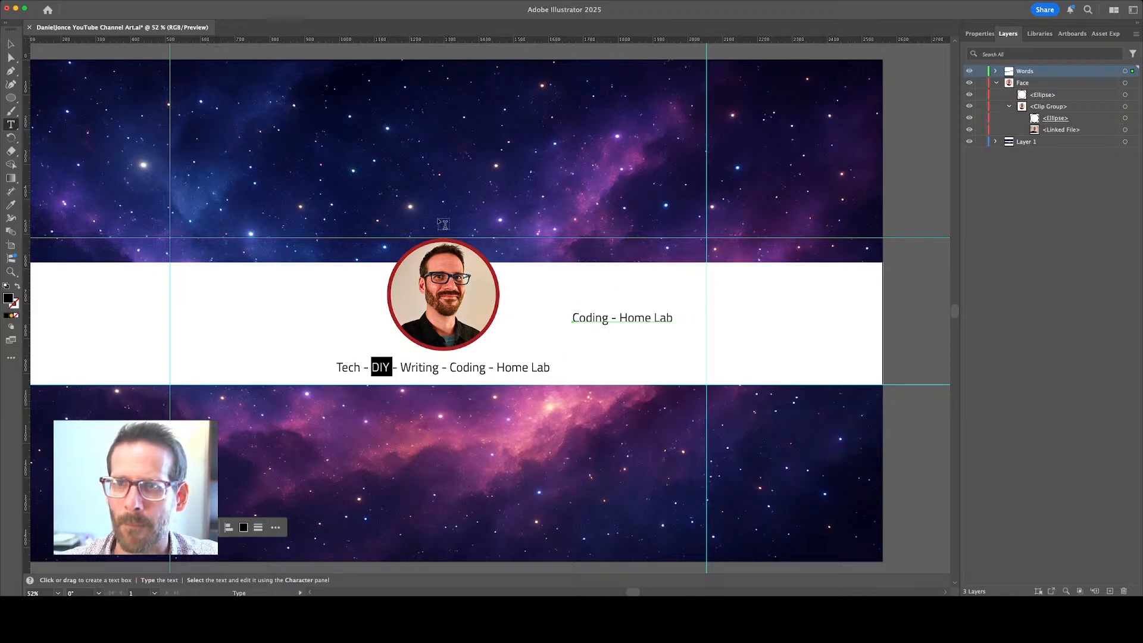
left_click(11, 124)
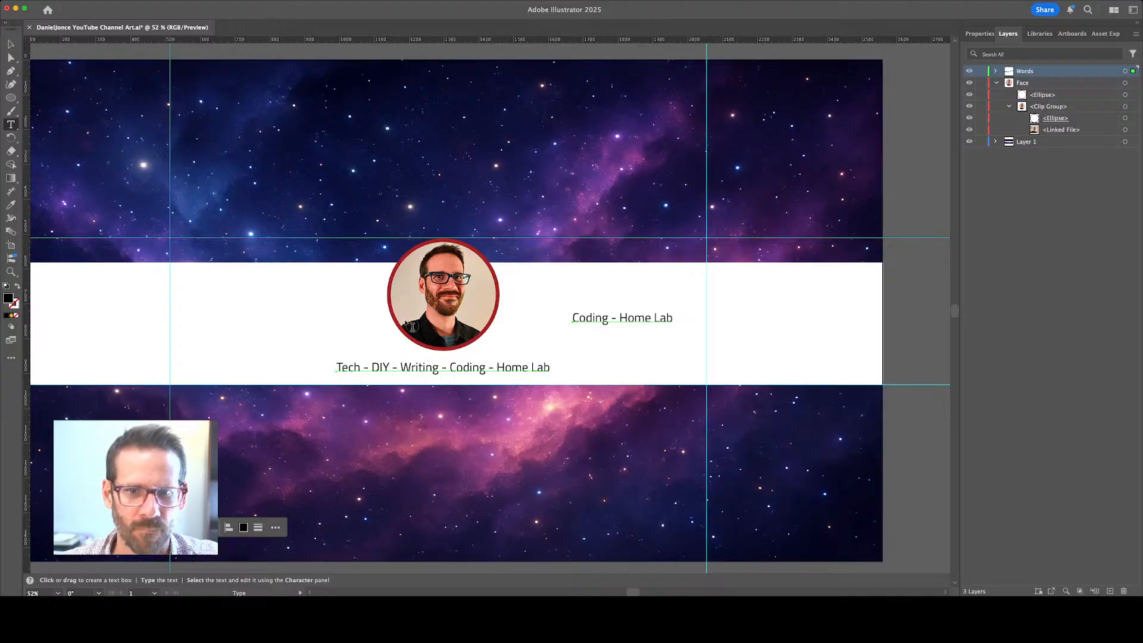
Try to delete the separate "Coding - Home Lab" text object beside the portrait and undo the deletion
key("v")
left_click(618, 315)
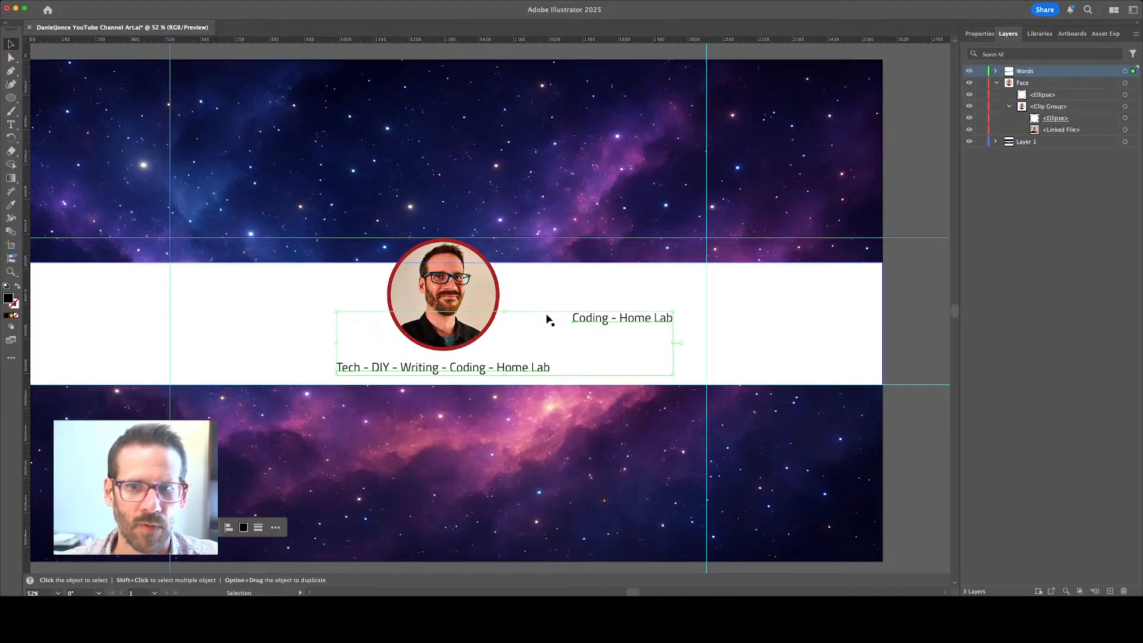
key("Delete")
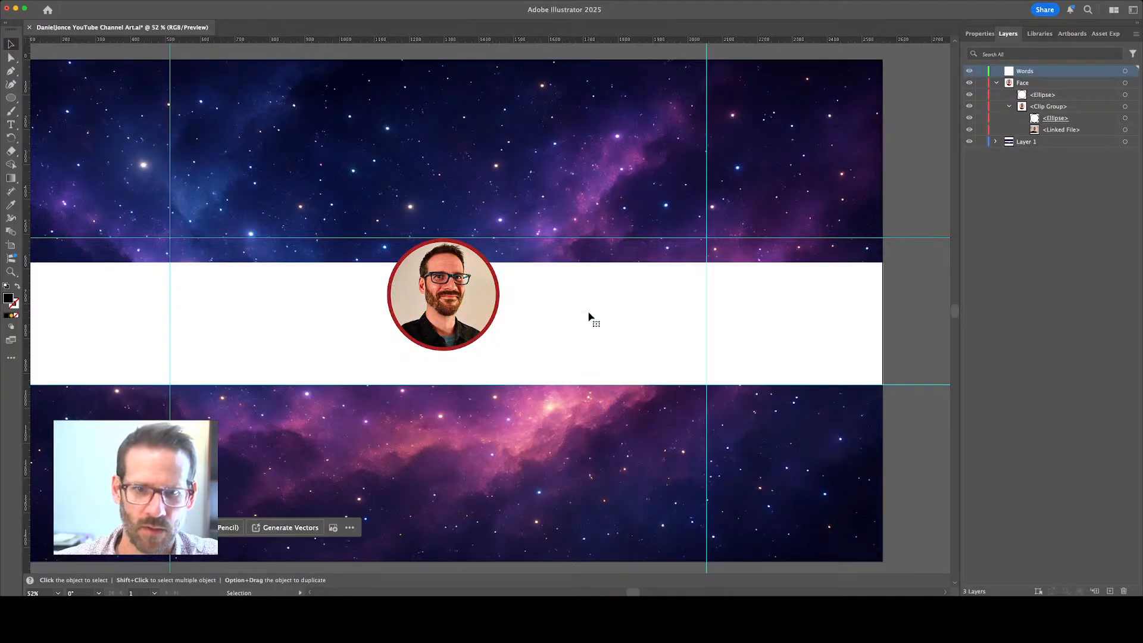
key("super+z")
Clear all the words from the separate "Coding - Home Lab" text beside the portrait and leave text editing
key("t")
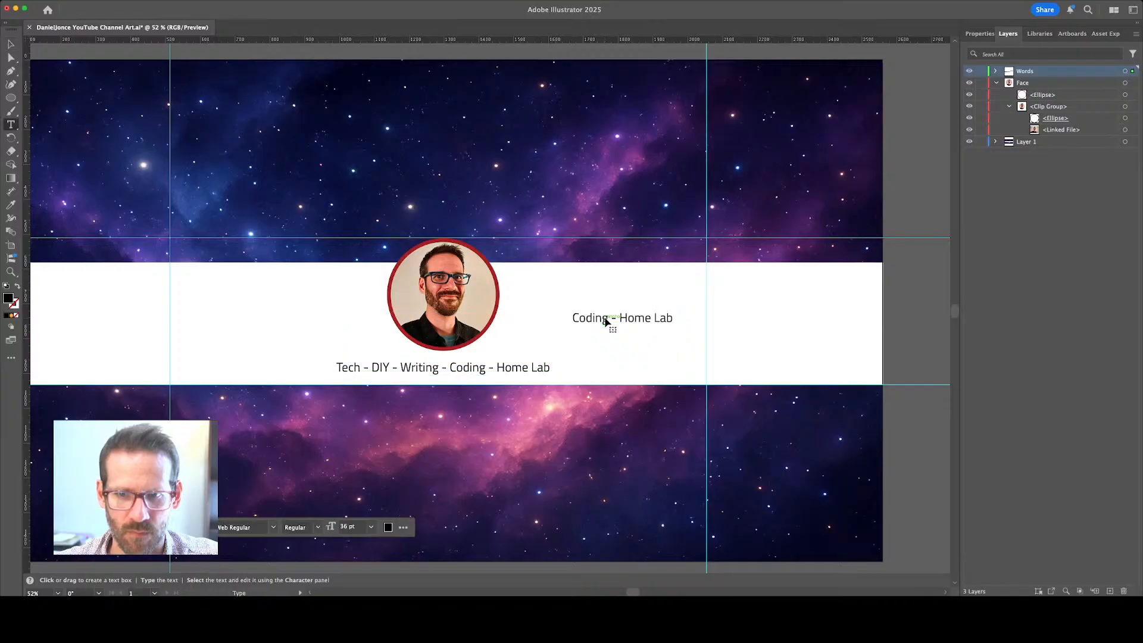
triple_click(605, 322)
key("BackSpace")
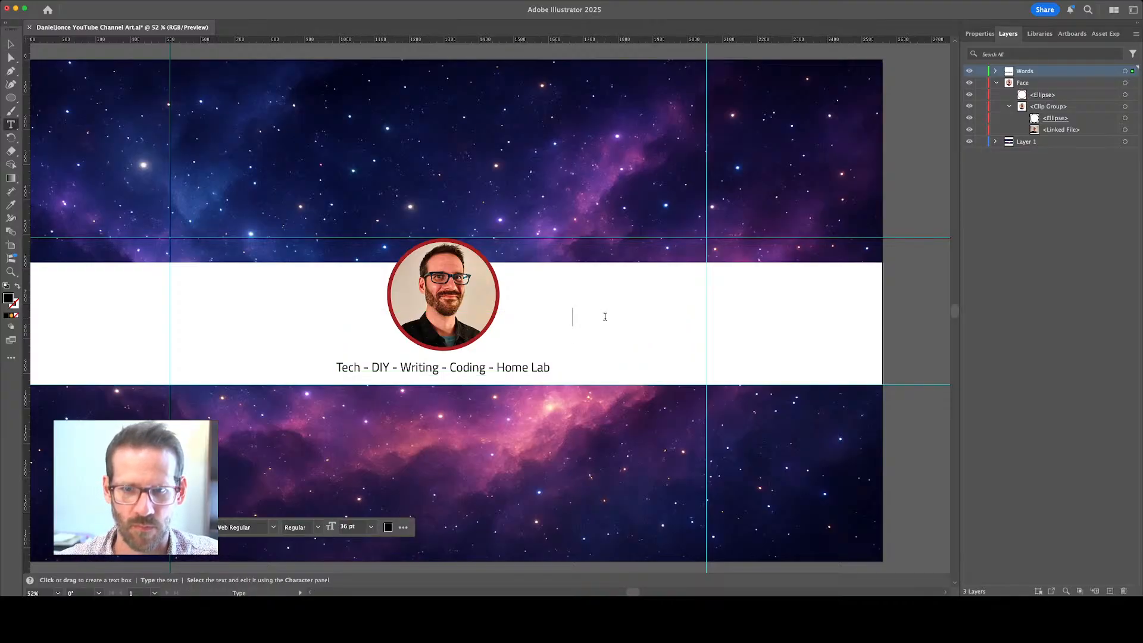
key("Escape")
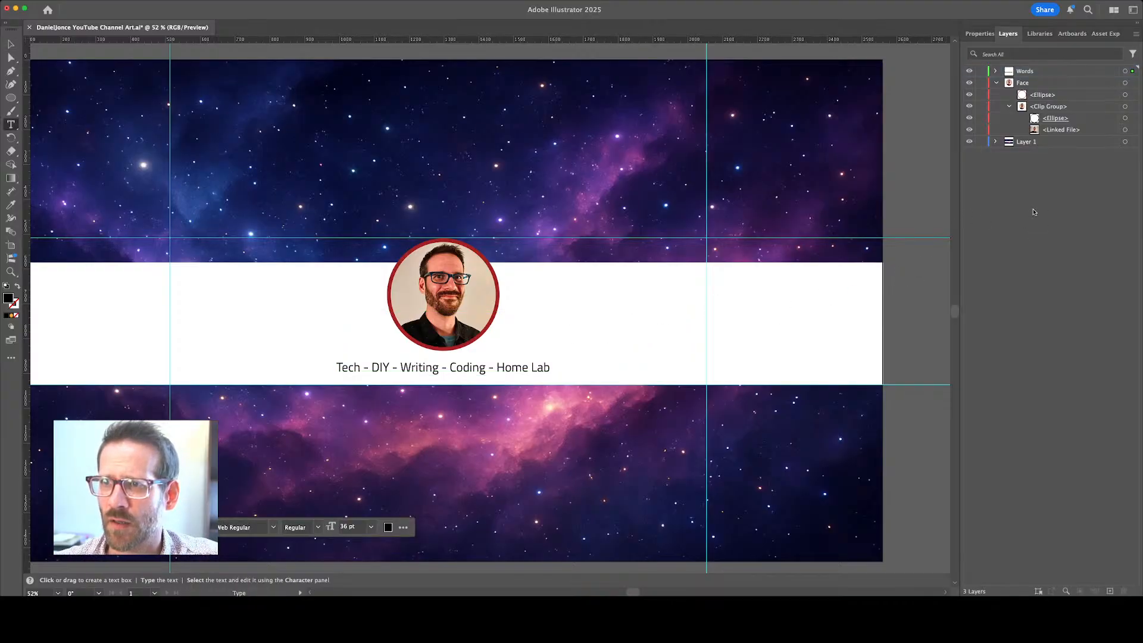
Expand the Words layer and delete its leftover empty text object
left_click(995, 72)
left_click(1022, 83)
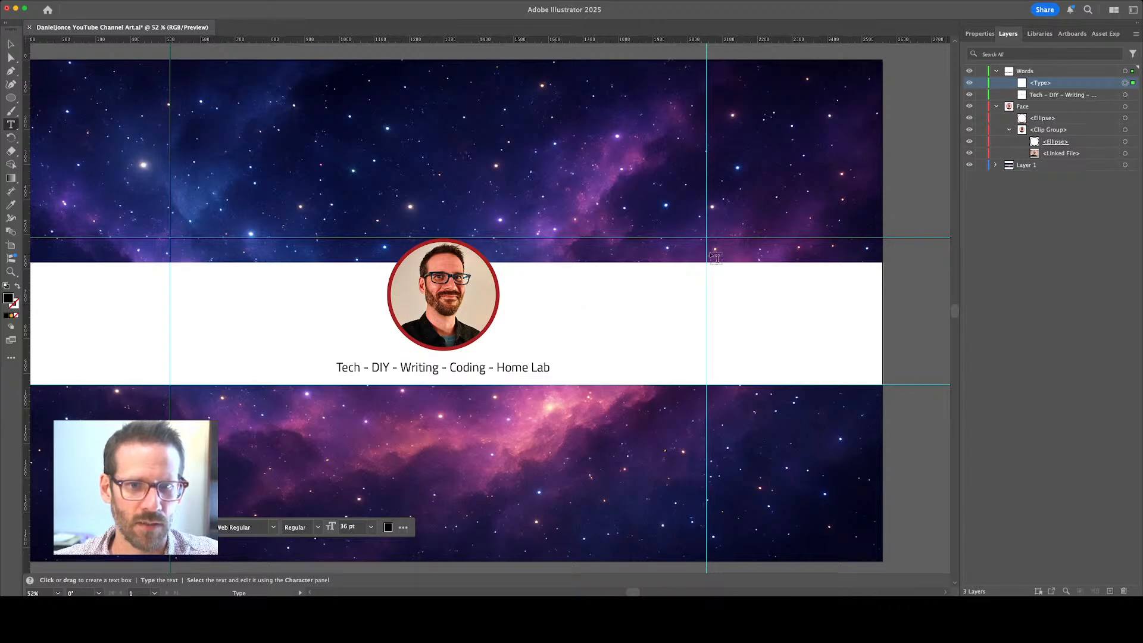
left_click(11, 46)
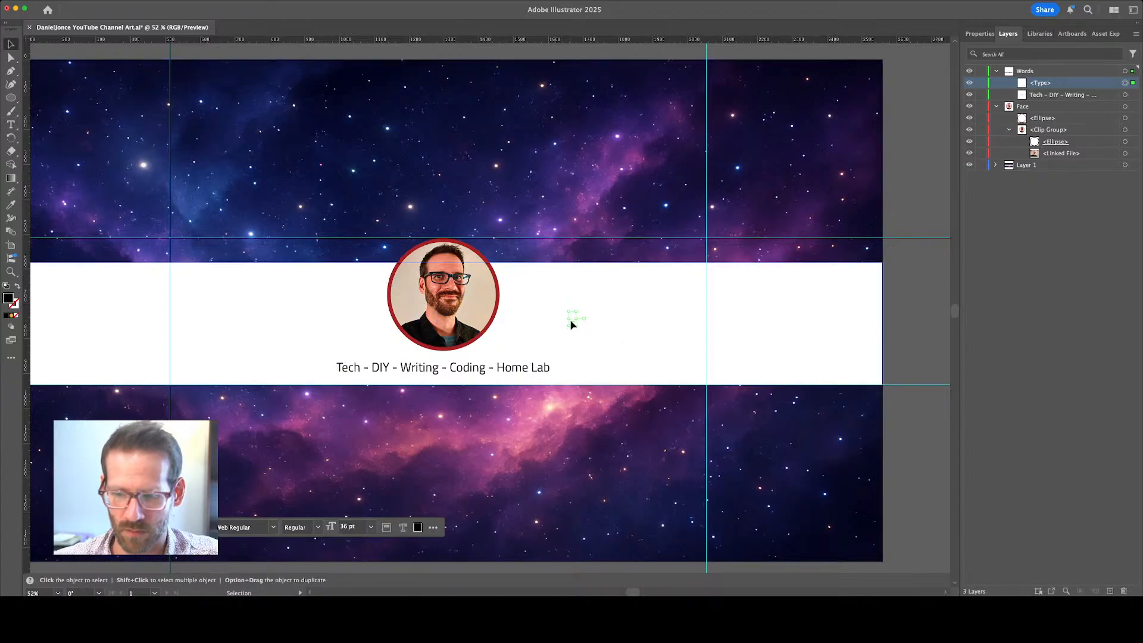
key("Delete")
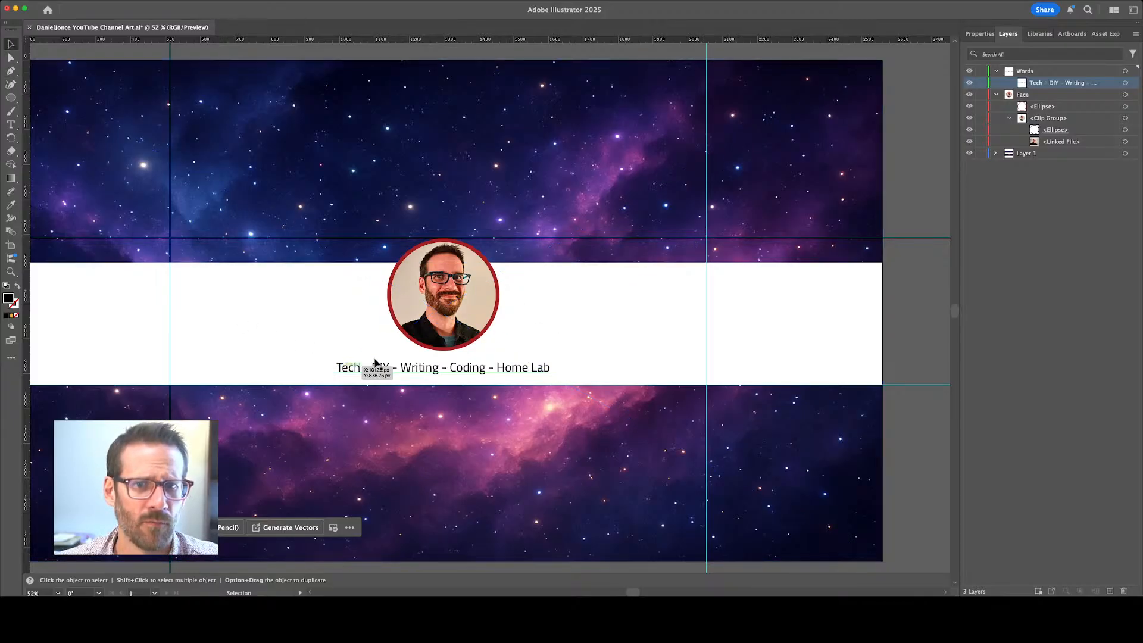
Move the combined topic tagline to sit roughly centred beneath the portrait, inside the lower part of the white band
left_click_drag(410, 368, 428, 372)
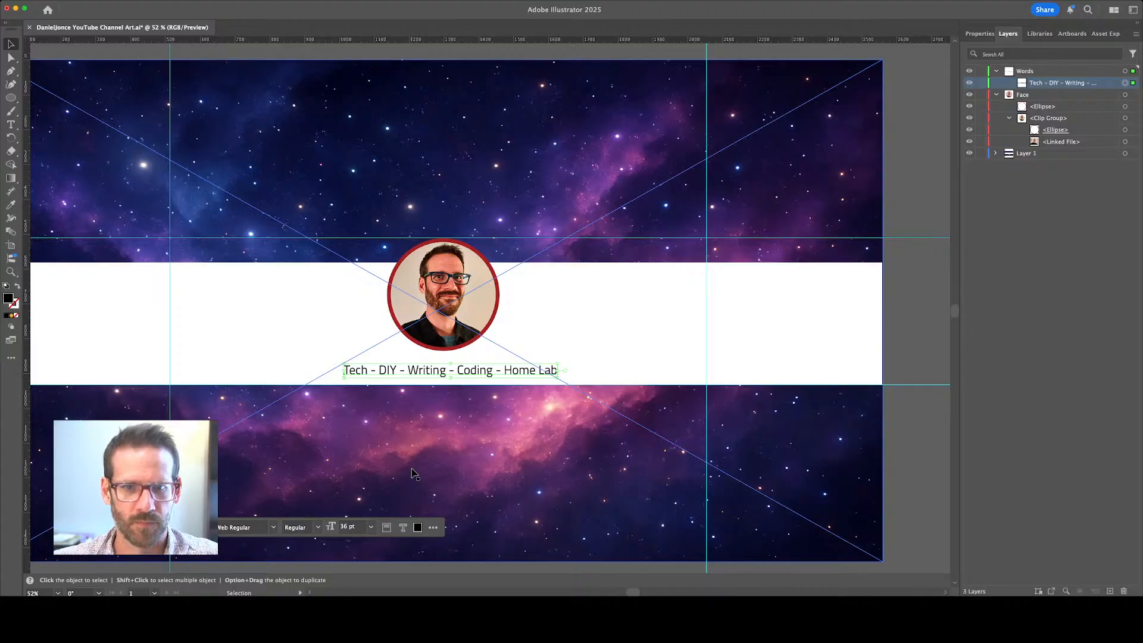
key("super+Tab")
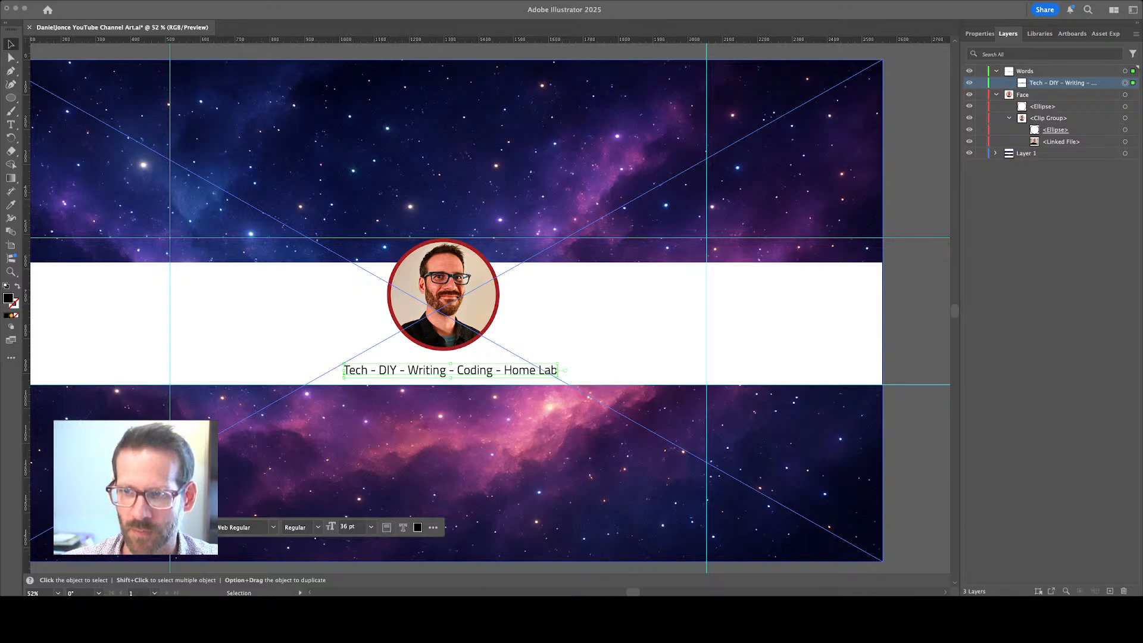
key("super+Tab")
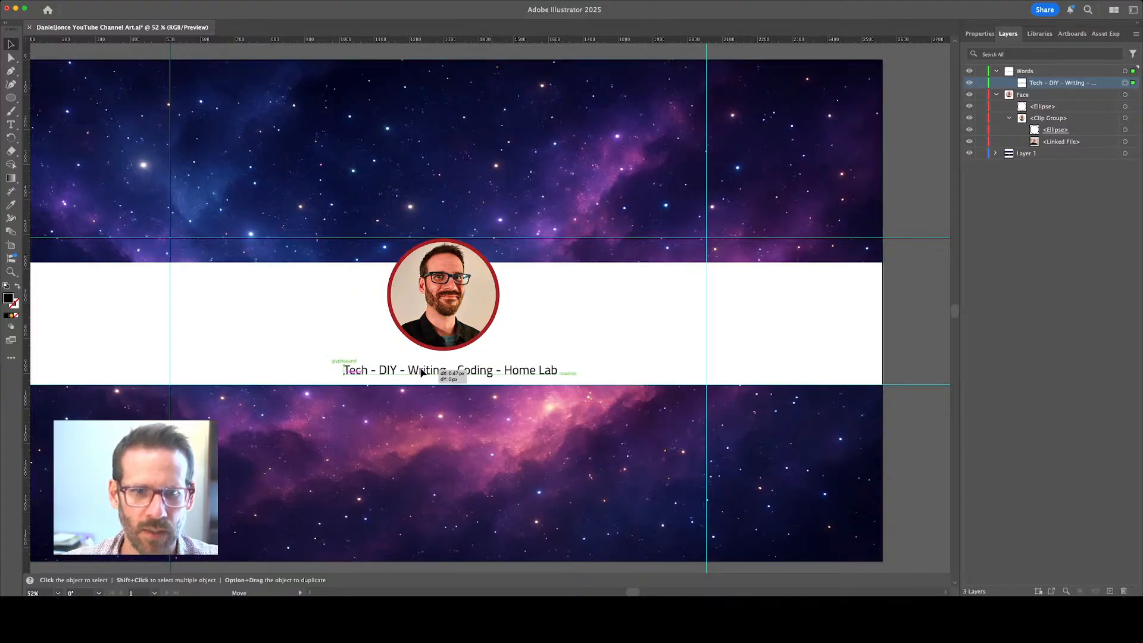
left_click(436, 334)
left_click(458, 439)
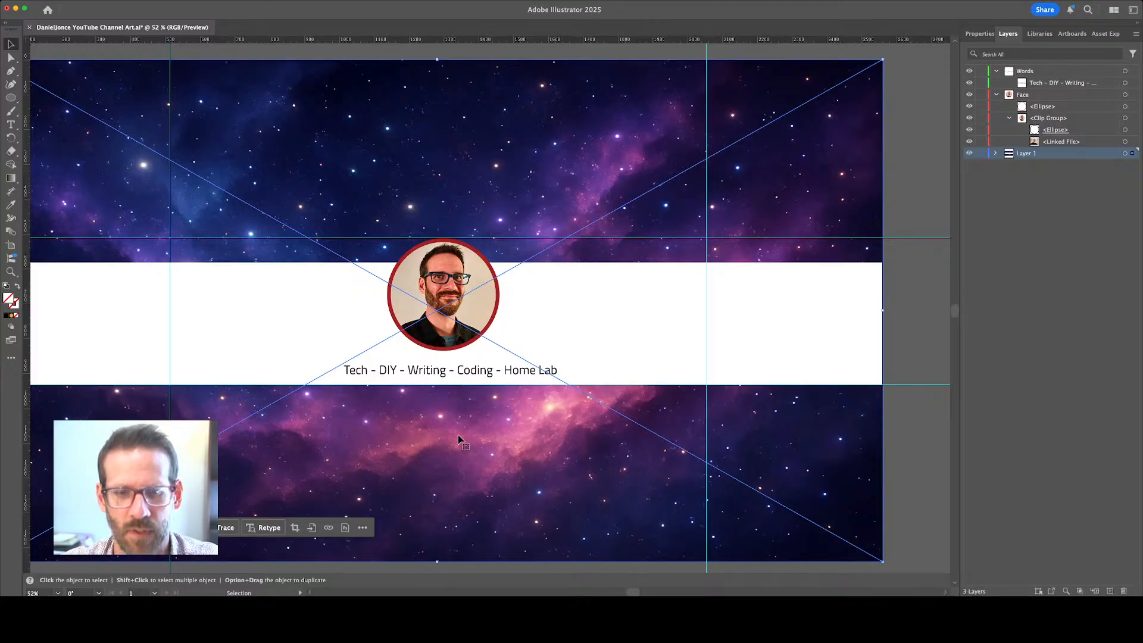
left_click(559, 328)
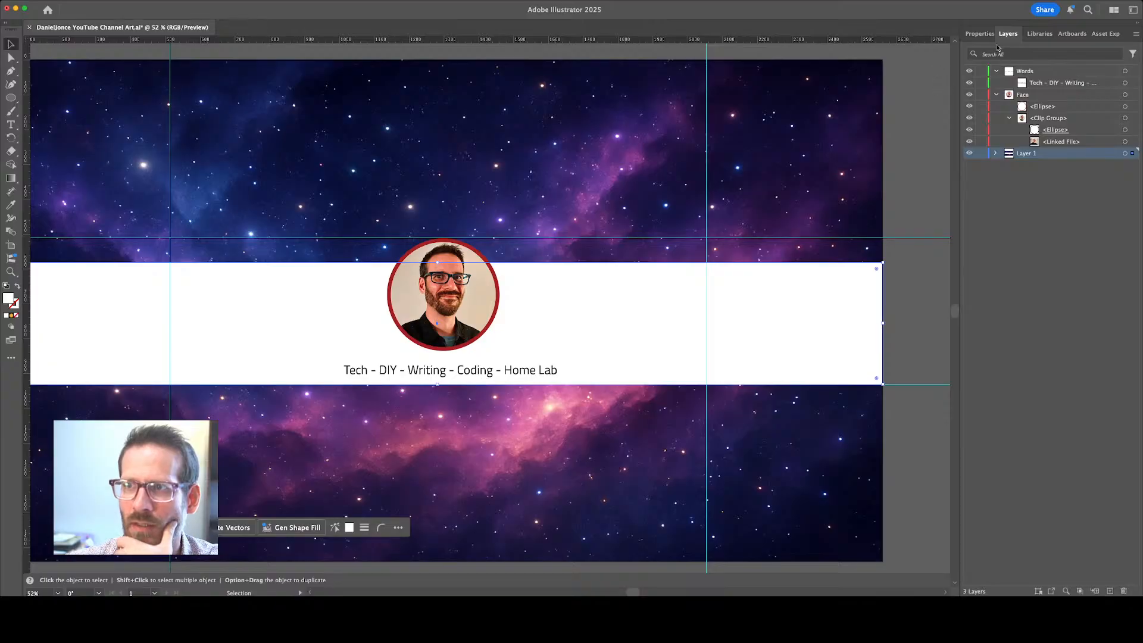
left_click(979, 34)
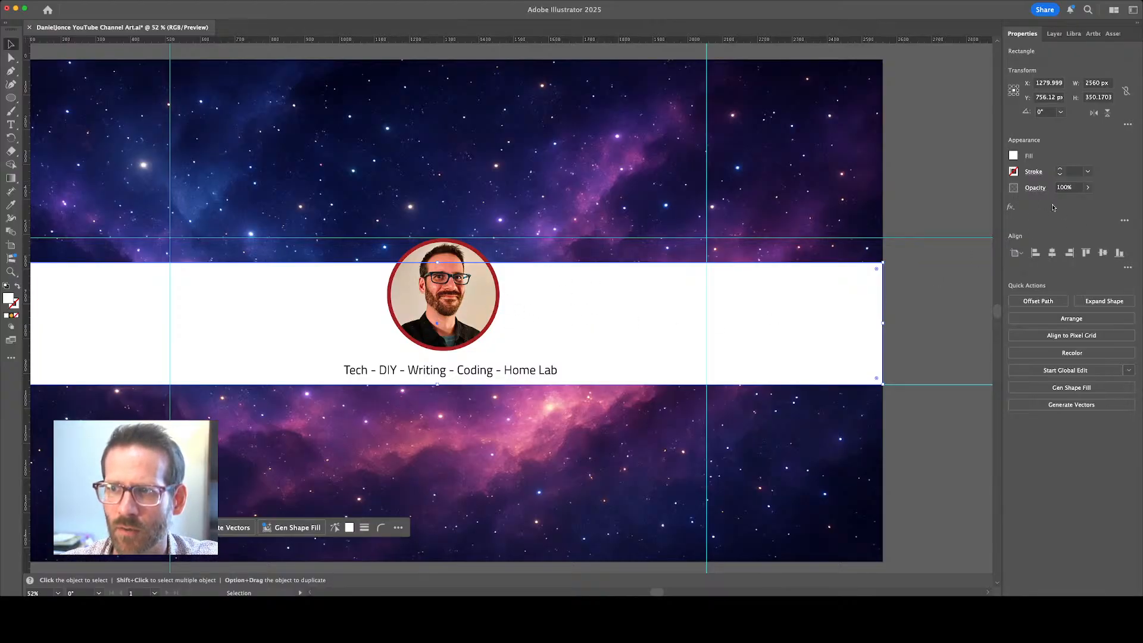
double_click(619, 302)
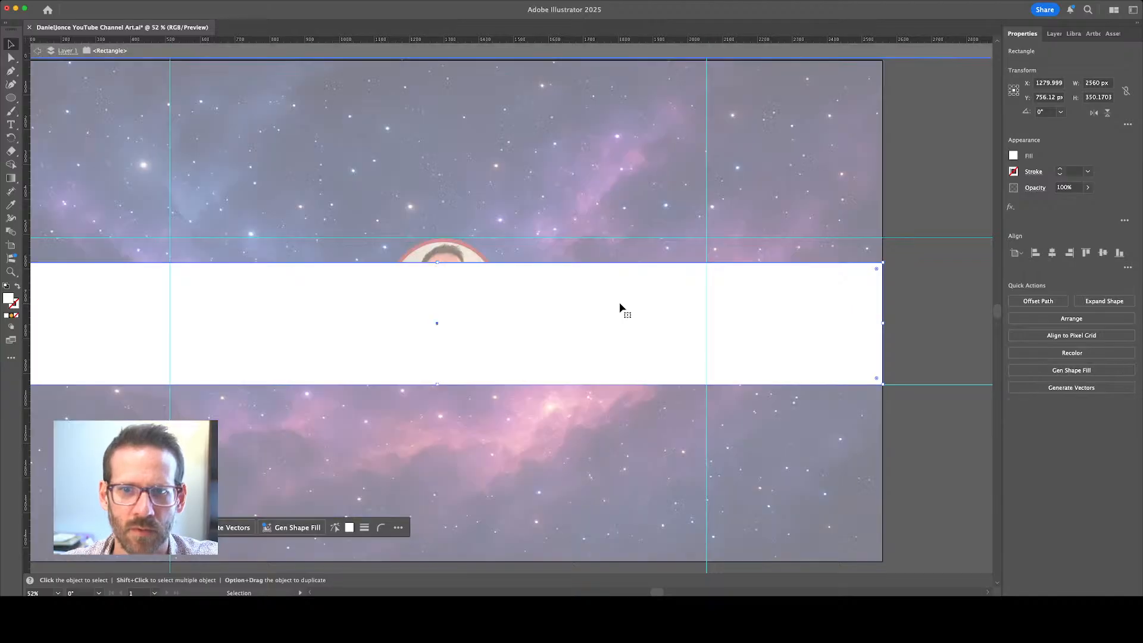
left_click(984, 392)
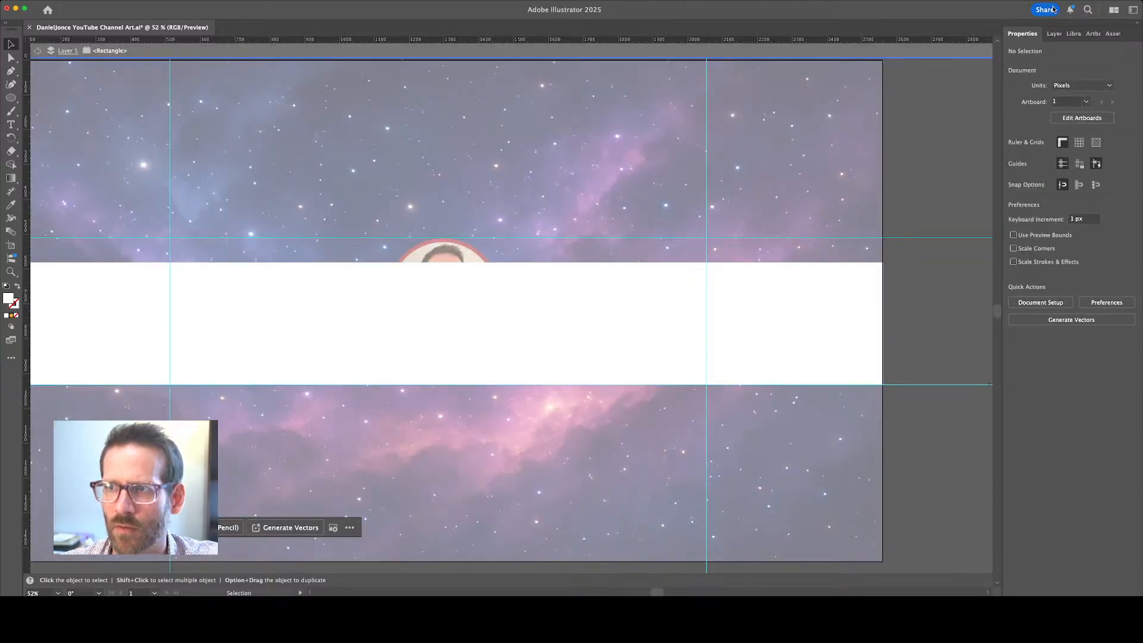
left_click(869, 292)
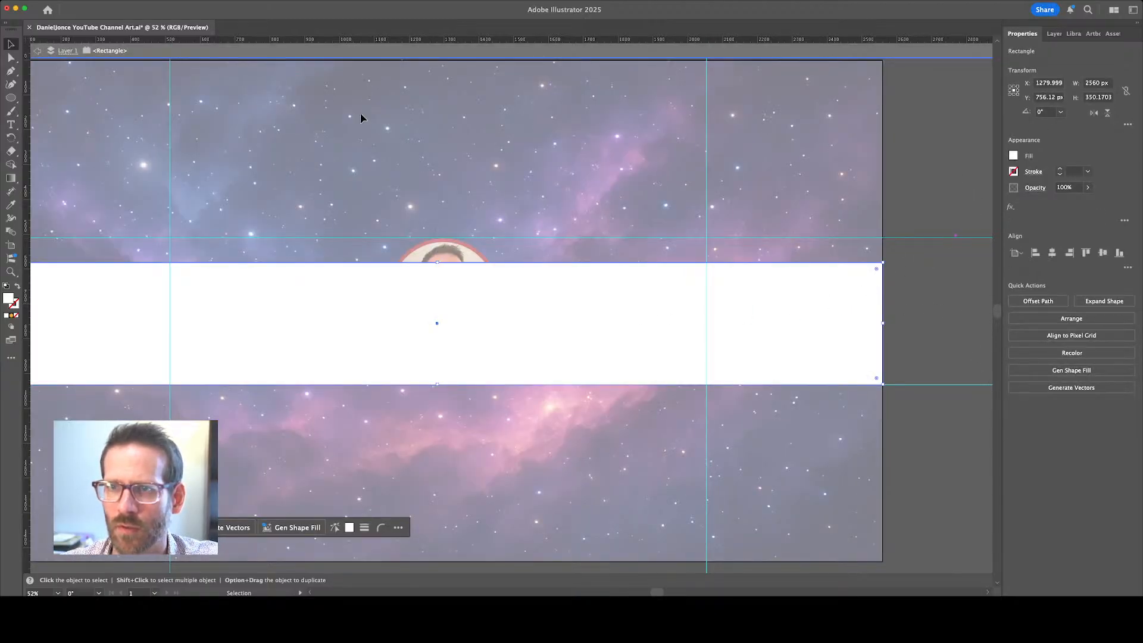
double_click(112, 108)
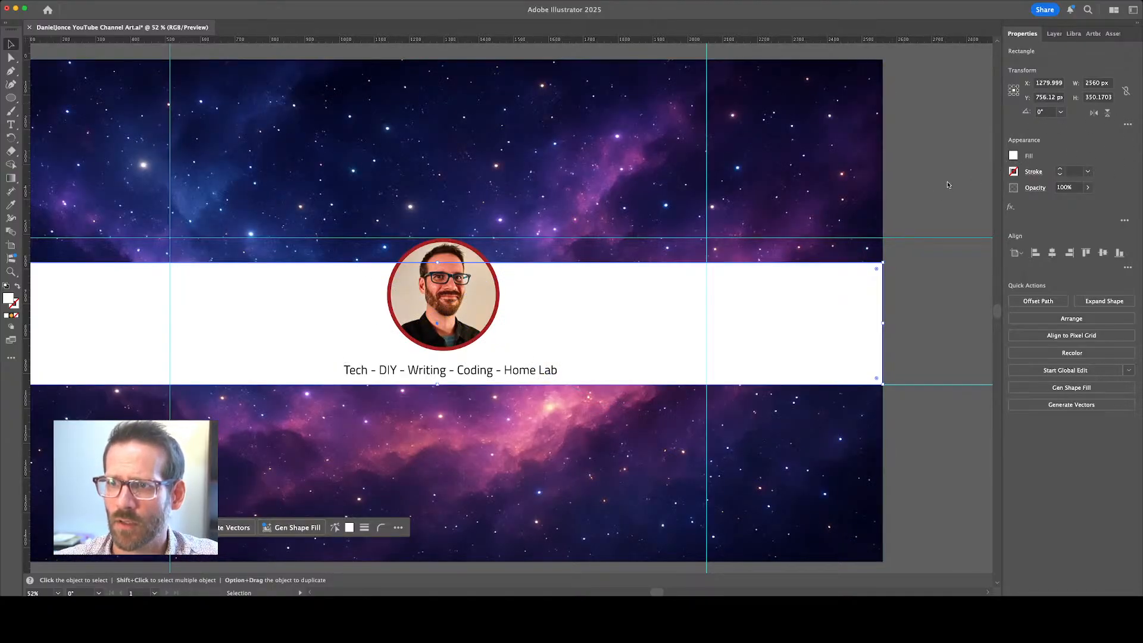
Try an orange fill on the band behind the portrait and restore its white fill
left_click(918, 212)
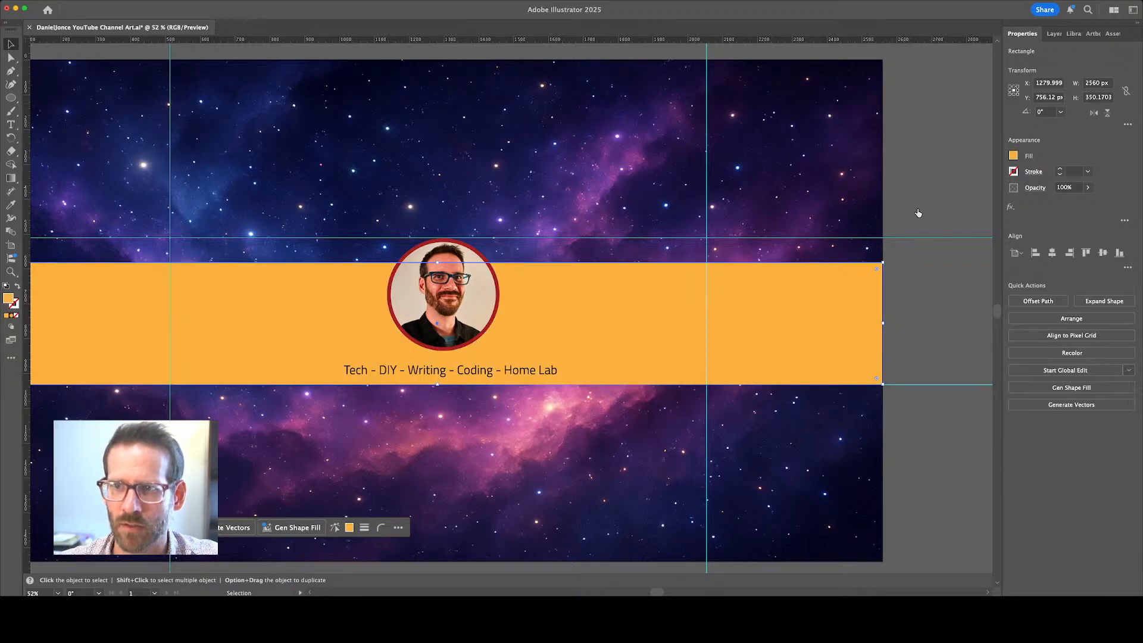
left_click(909, 282)
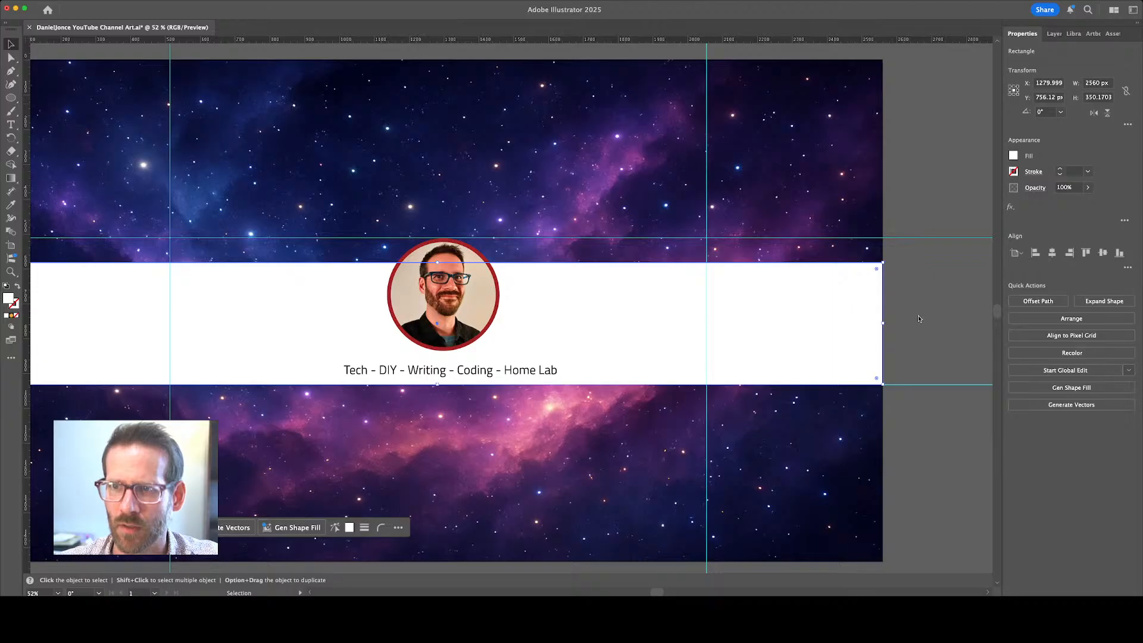
left_click(923, 358)
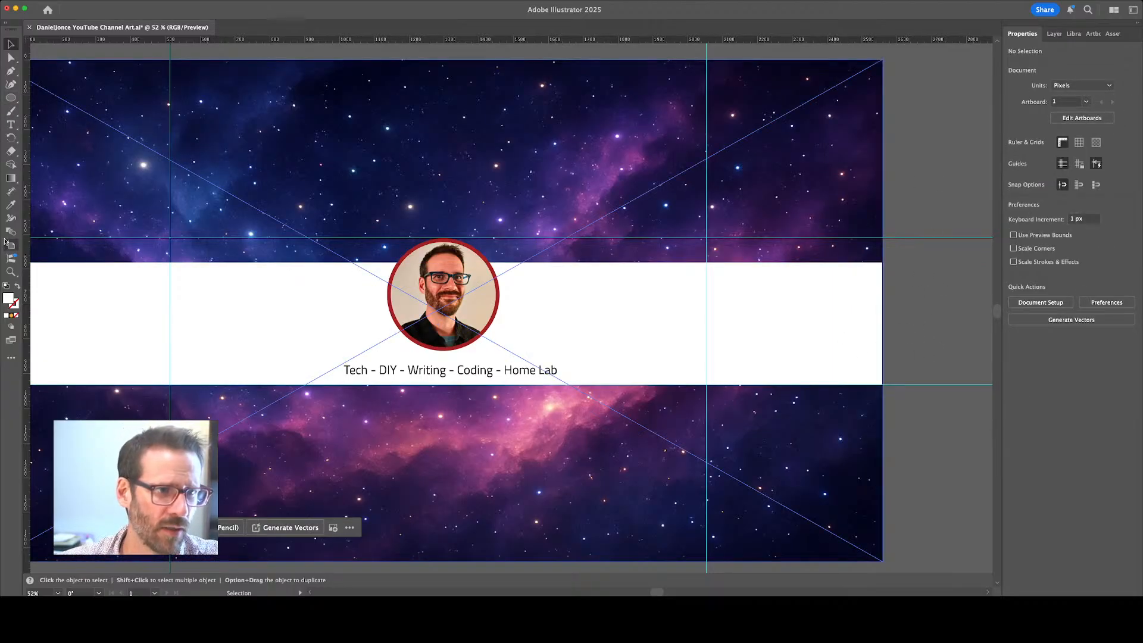
Sample the beige background colour inside the portrait with the Eyedropper
left_click(11, 204)
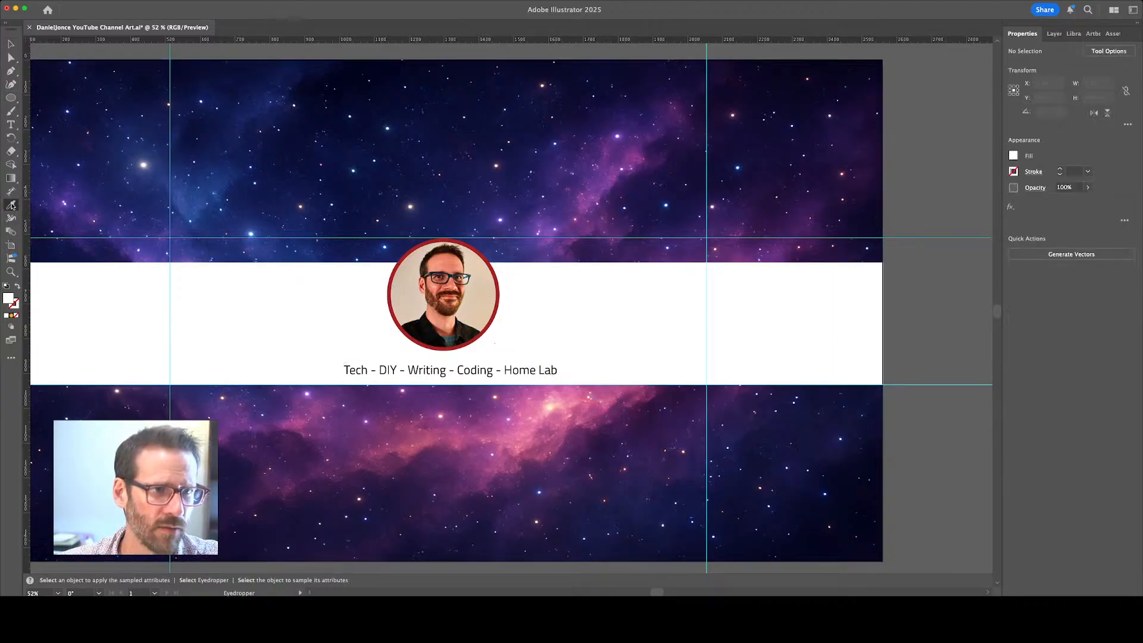
left_click(477, 290)
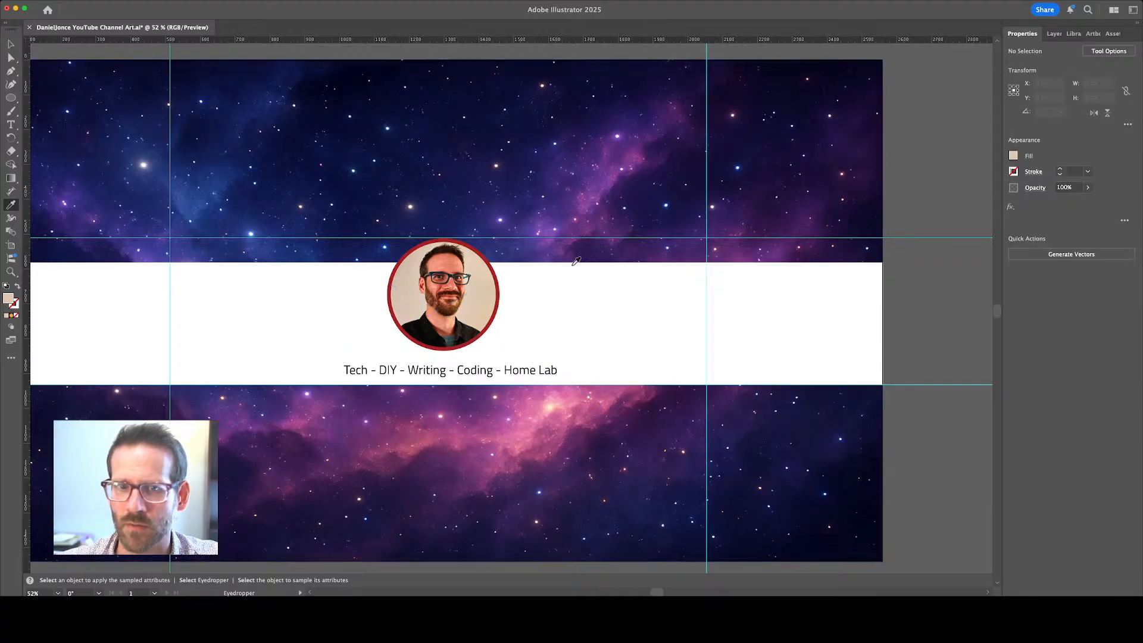
key("v")
Fill the white band with beige and fine-tune it to a lighter tint close to the portrait's background
left_click(11, 57)
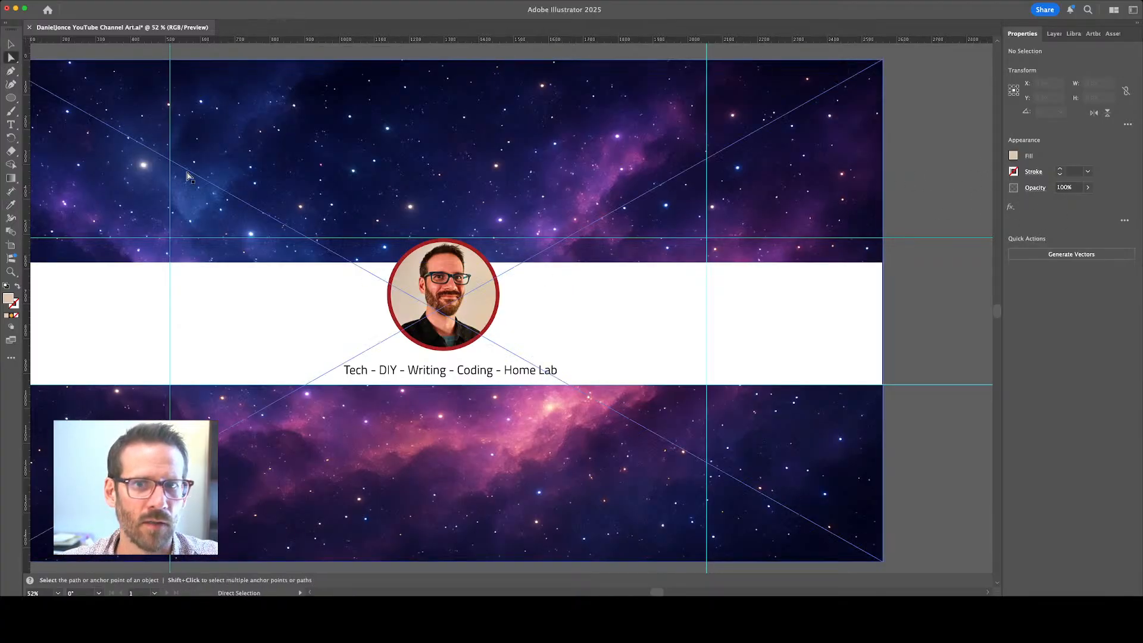
left_click(533, 310)
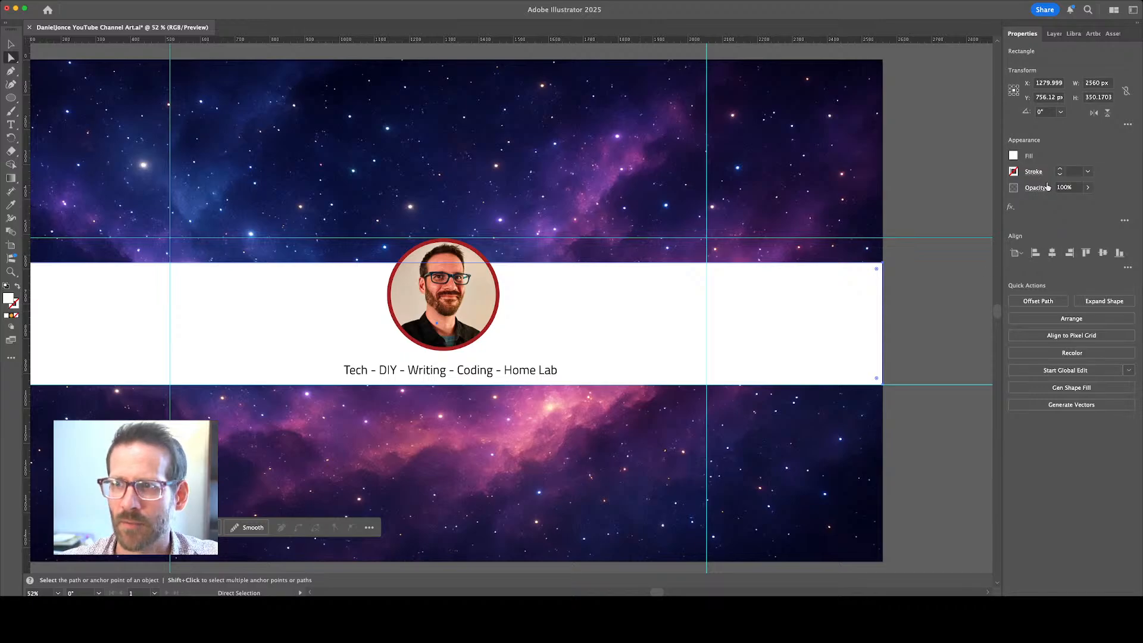
left_click(1012, 157)
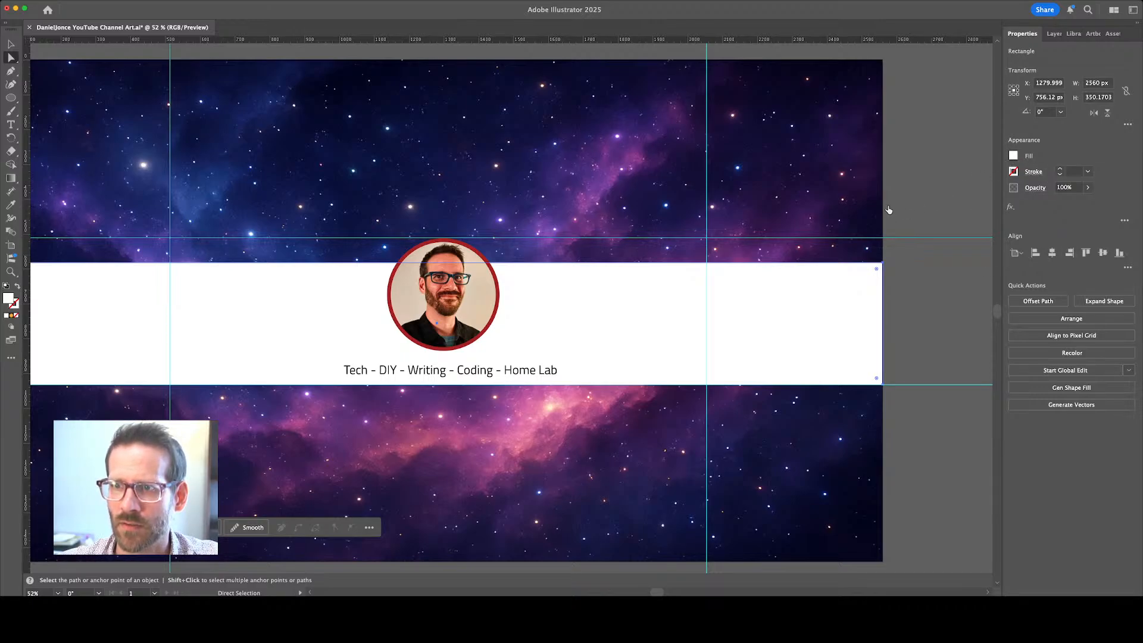
left_click(887, 208)
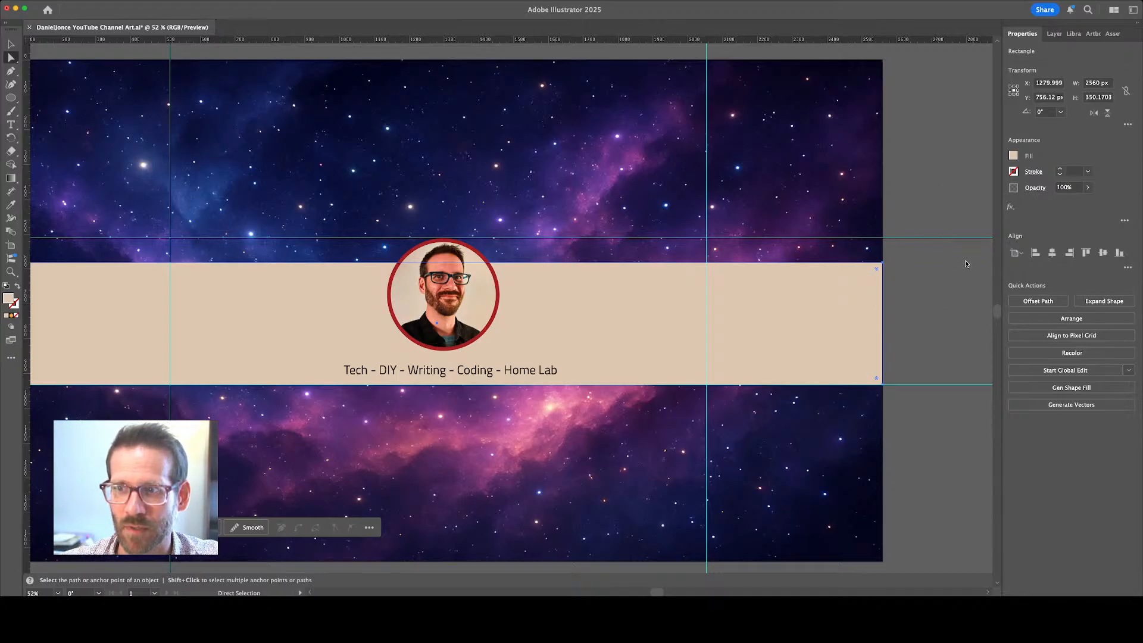
left_click_drag(966, 264, 977, 243)
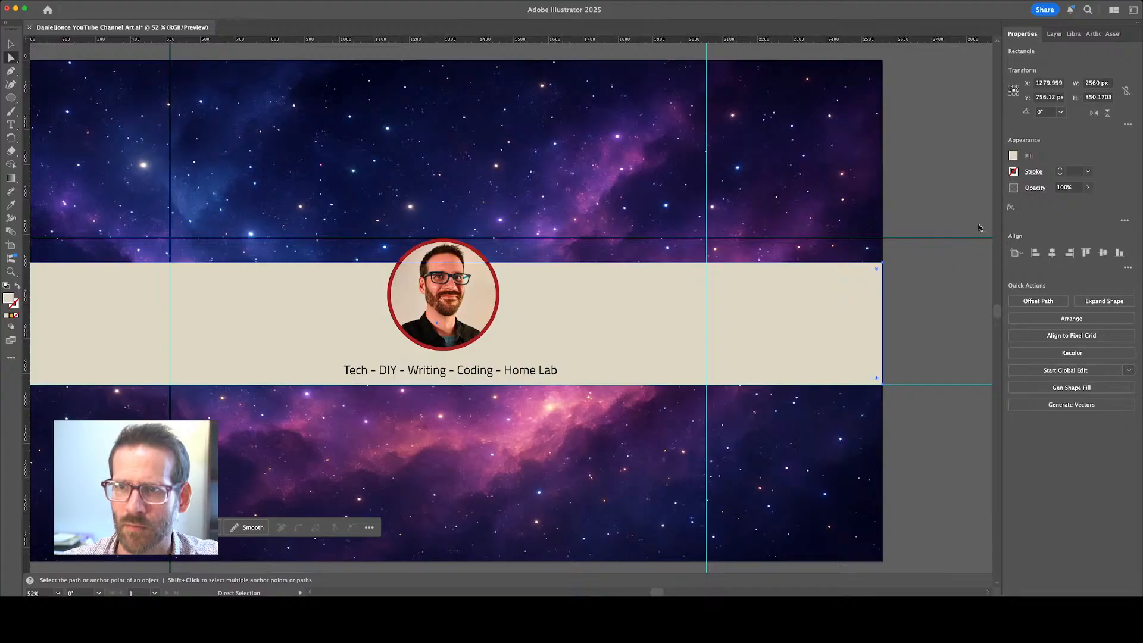
left_click(980, 229)
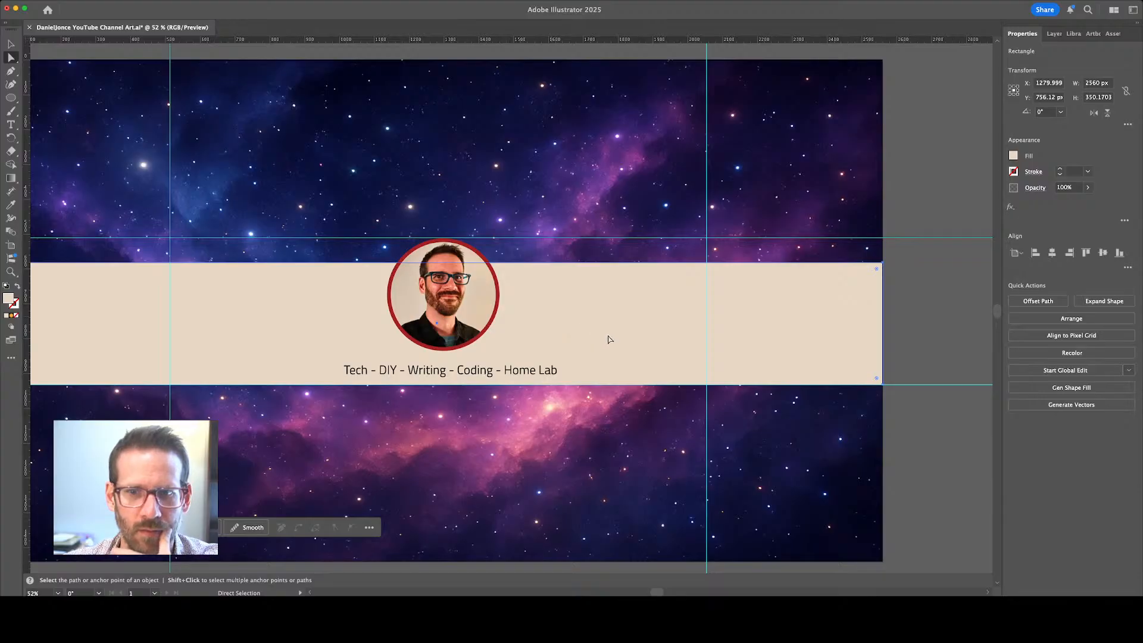
Move the beige band up slightly so its upper edge sits at about Y 545 px
left_click(538, 373)
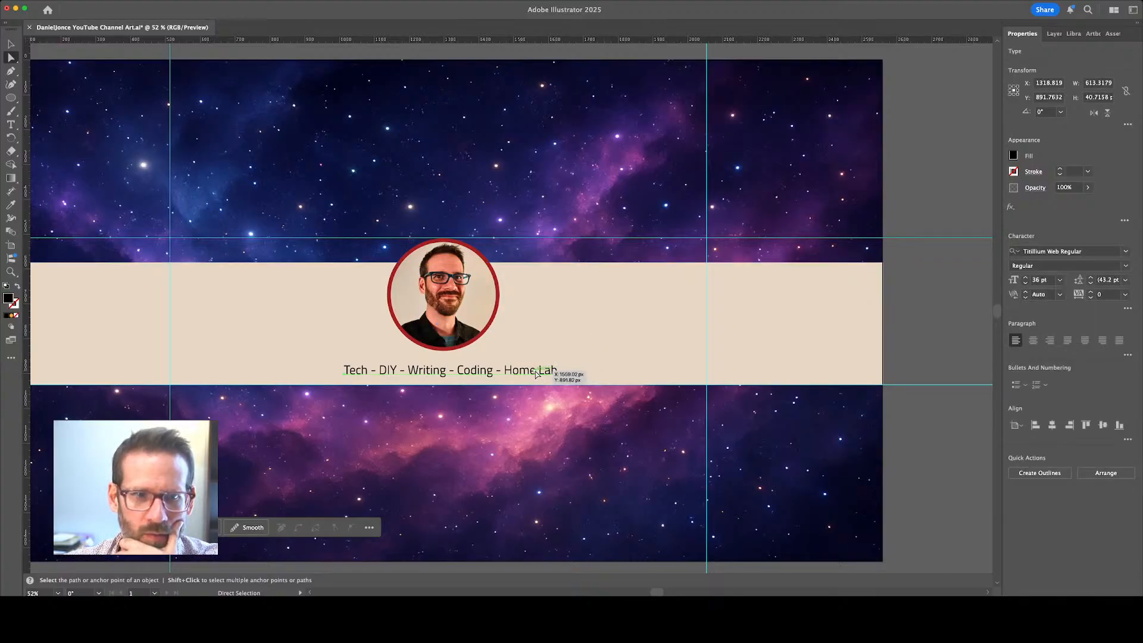
left_click(1054, 33)
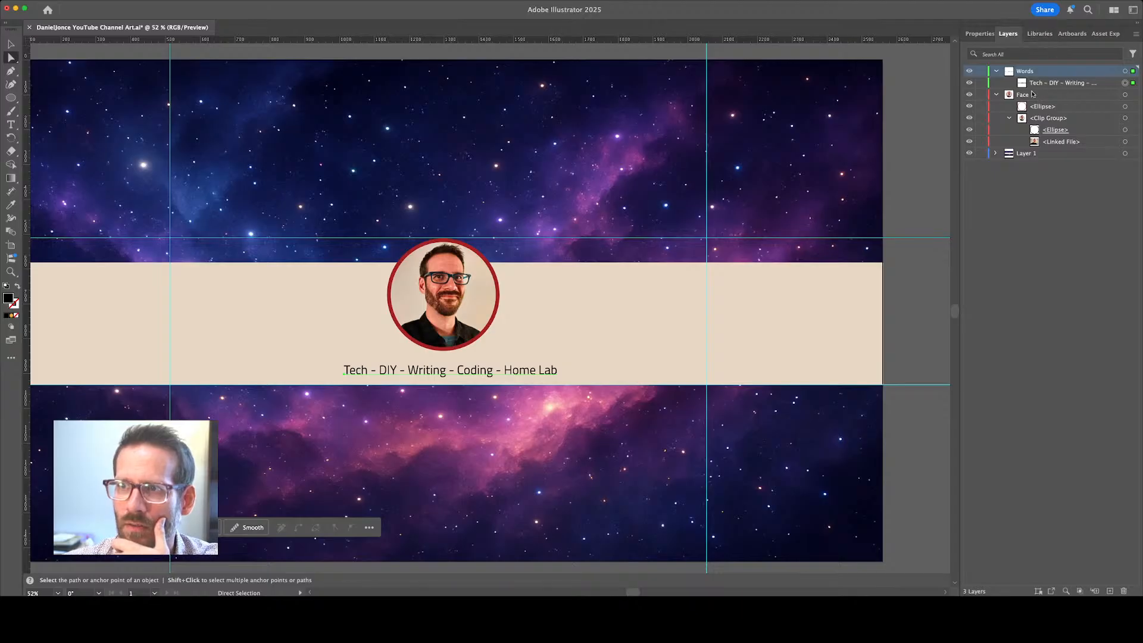
left_click(1017, 153)
left_click(594, 295)
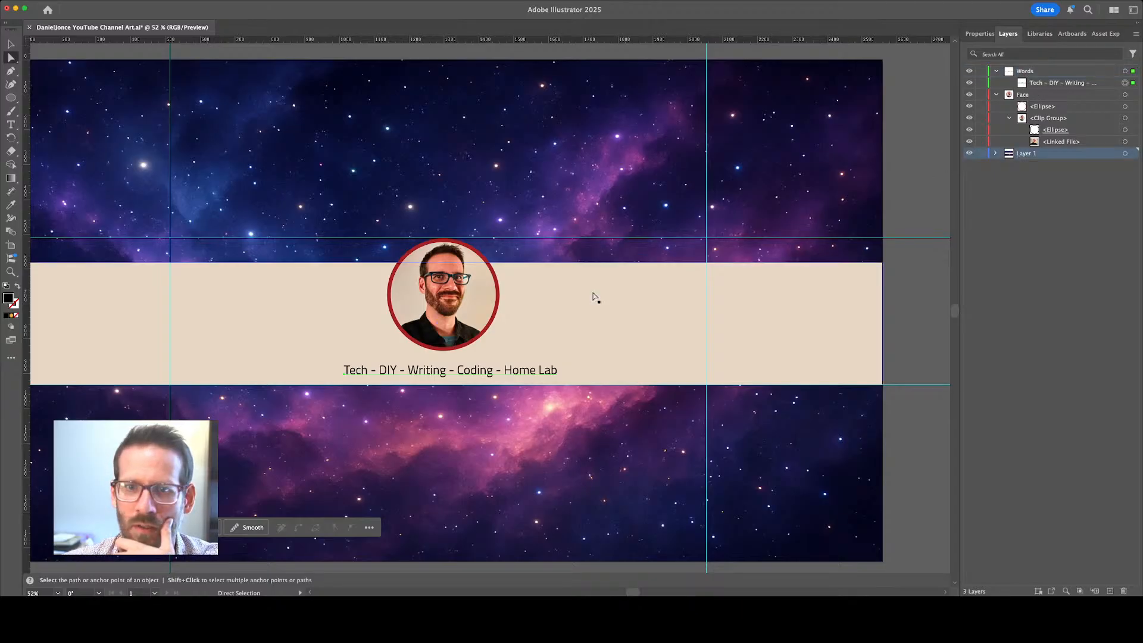
left_click_drag(591, 296, 593, 285)
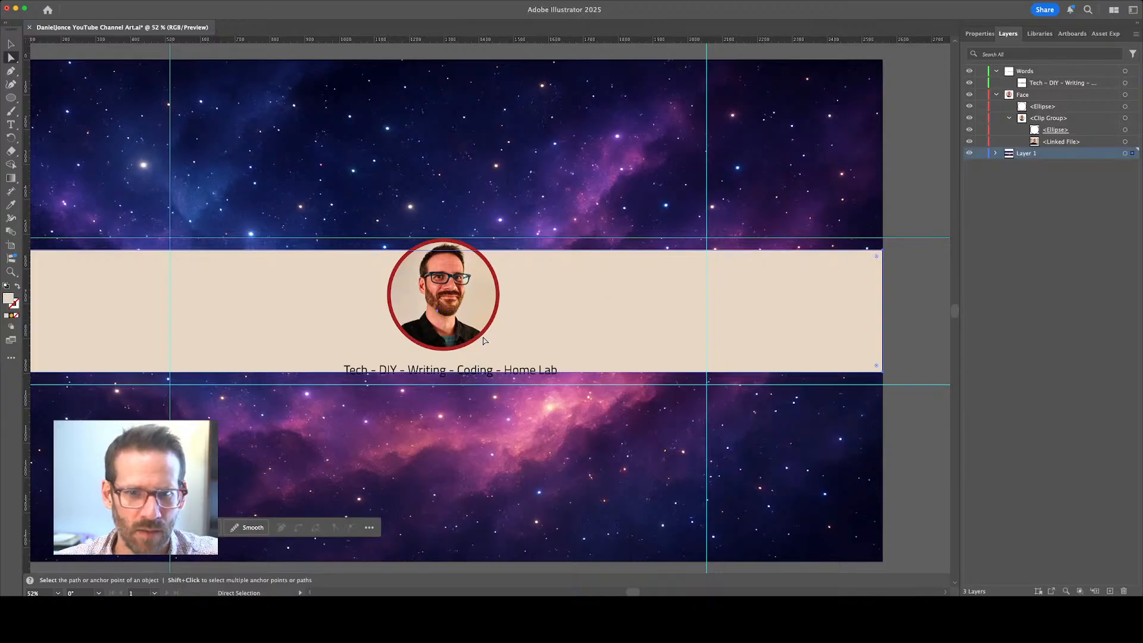
Move the tagline up and slightly left so it sits inside the beige band, centred directly beneath the portrait
left_click_drag(479, 373, 471, 367)
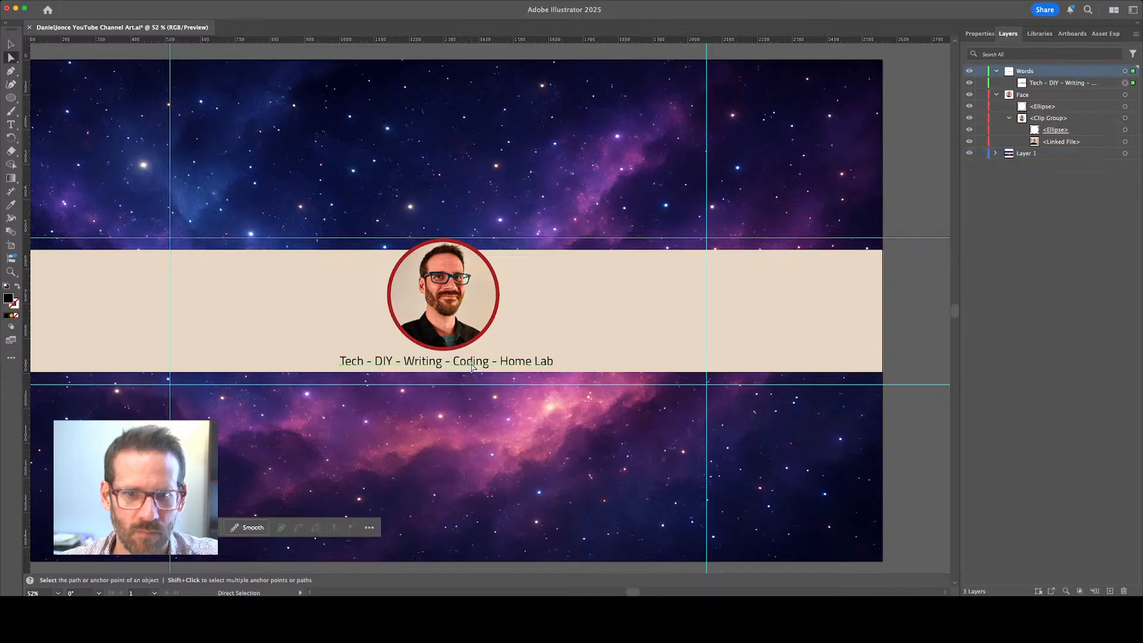
left_click(592, 326)
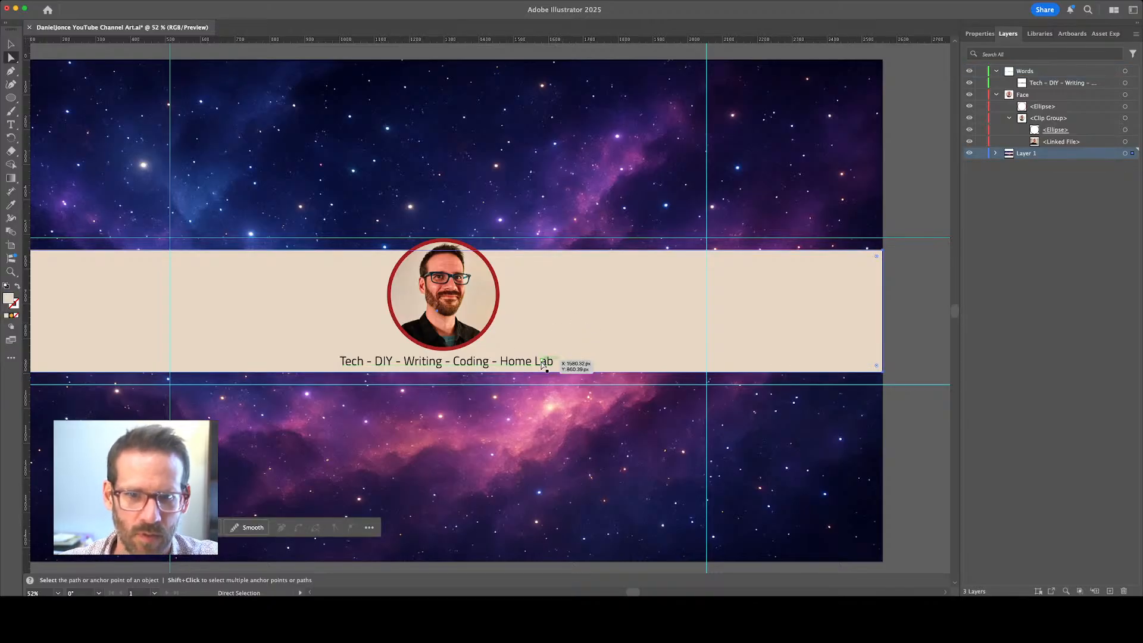
mouse_move(543, 361)
left_mouse_down()
mouse_move(526, 368)
mouse_move(538, 368)
left_mouse_up()
left_click(560, 312)
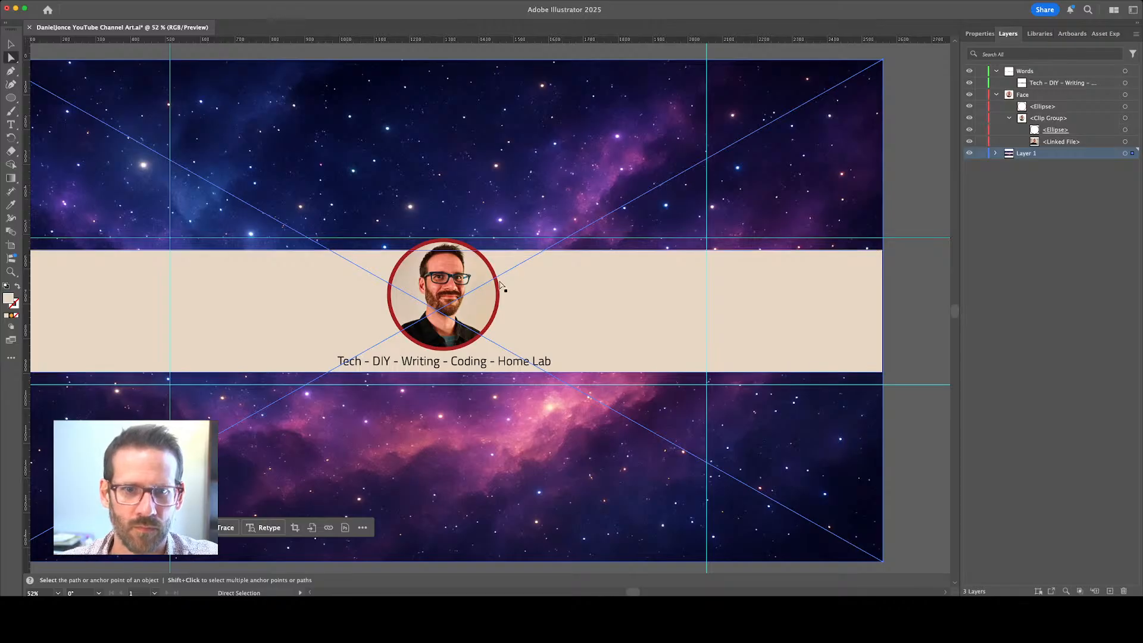
left_click(483, 304)
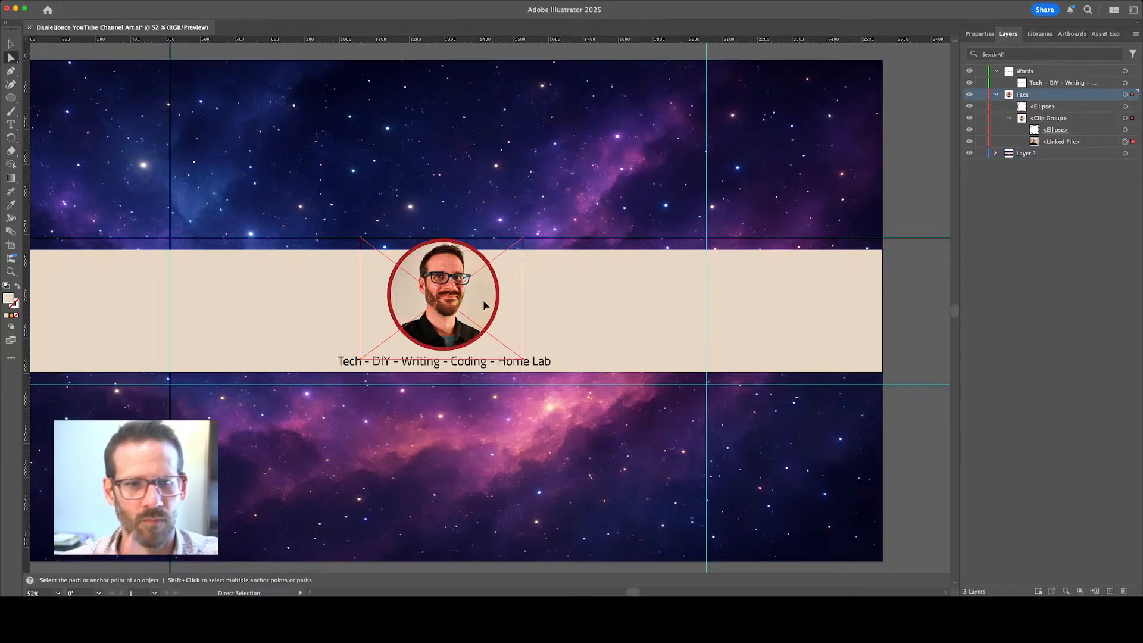
left_click(437, 367)
Expand Layer 1 and shrink its rectangle evenly about its centre to a band about 230 px tall, keeping the full 2560 px width
left_click(586, 344)
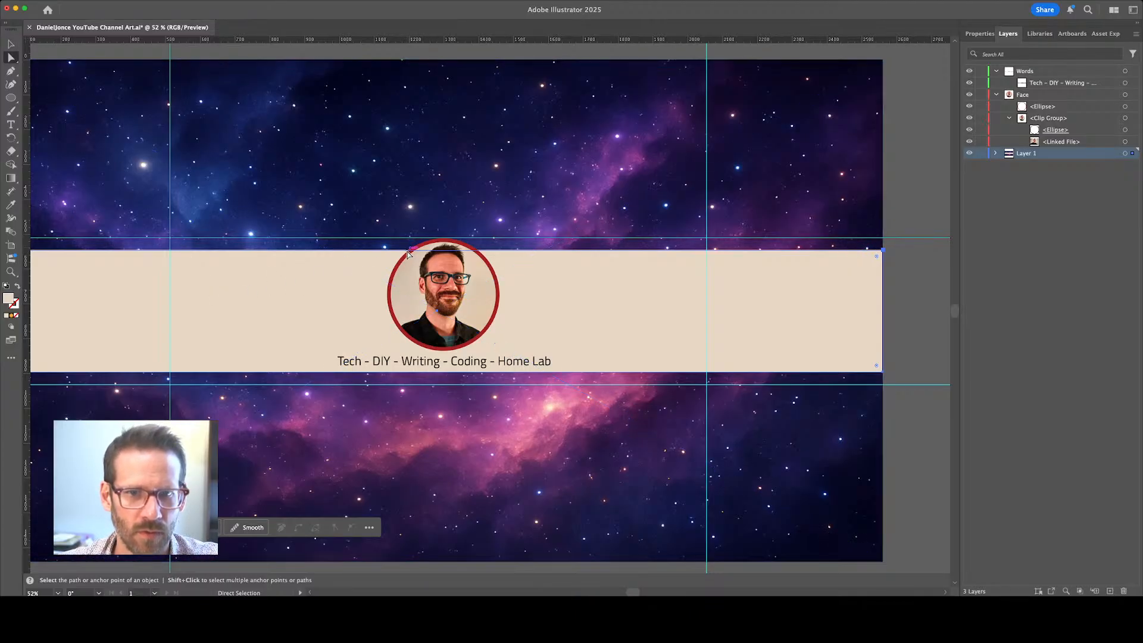
left_click(995, 153)
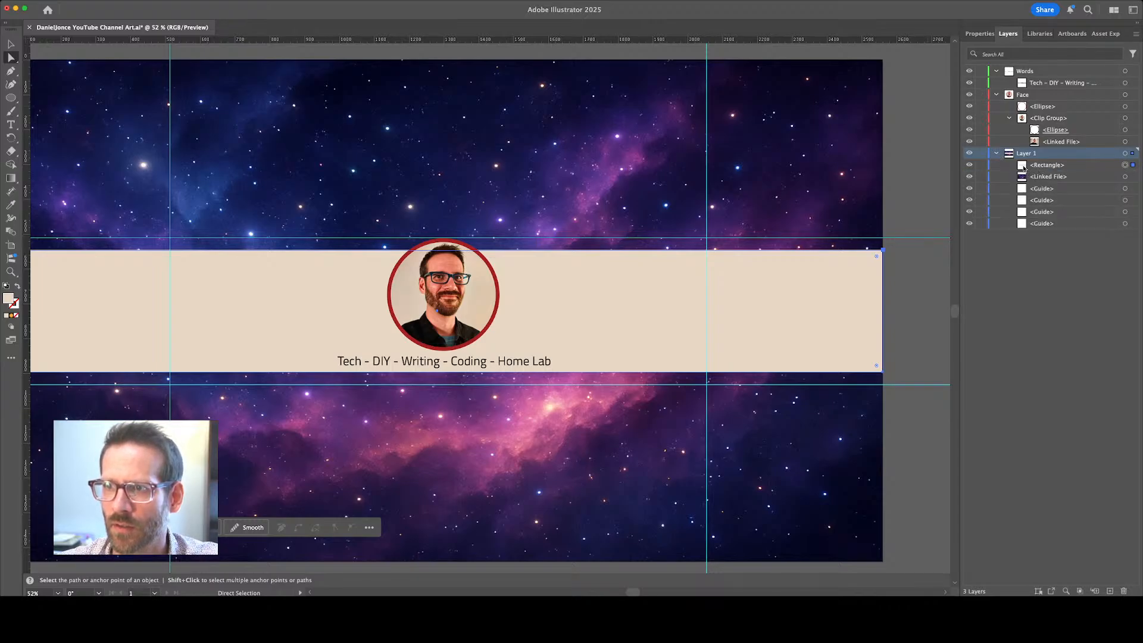
left_click(1036, 166)
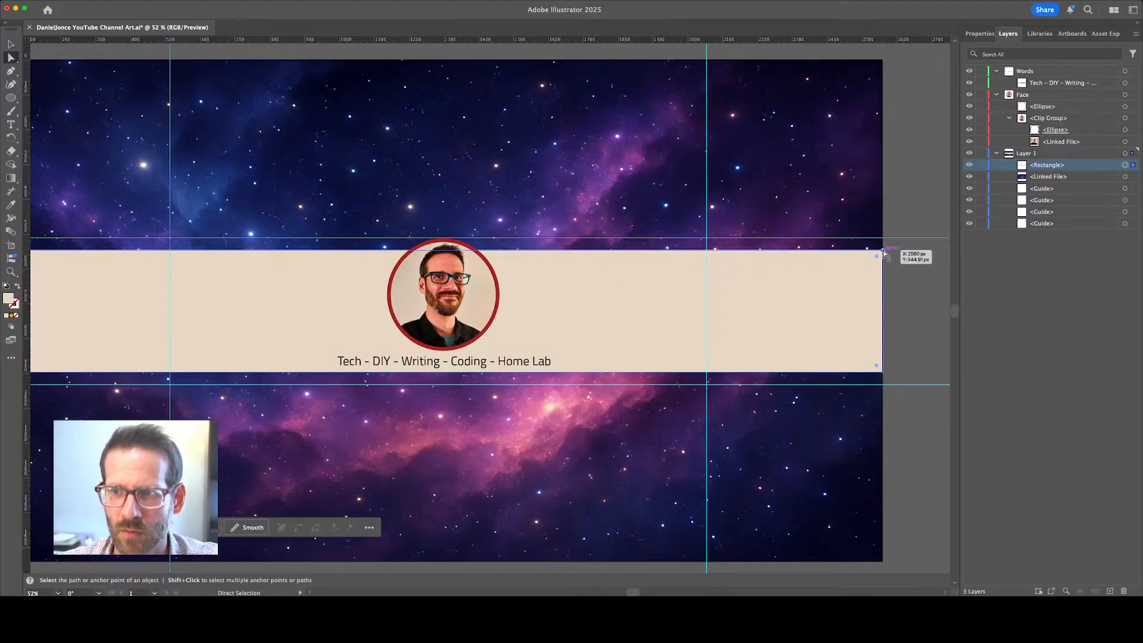
left_click(11, 44)
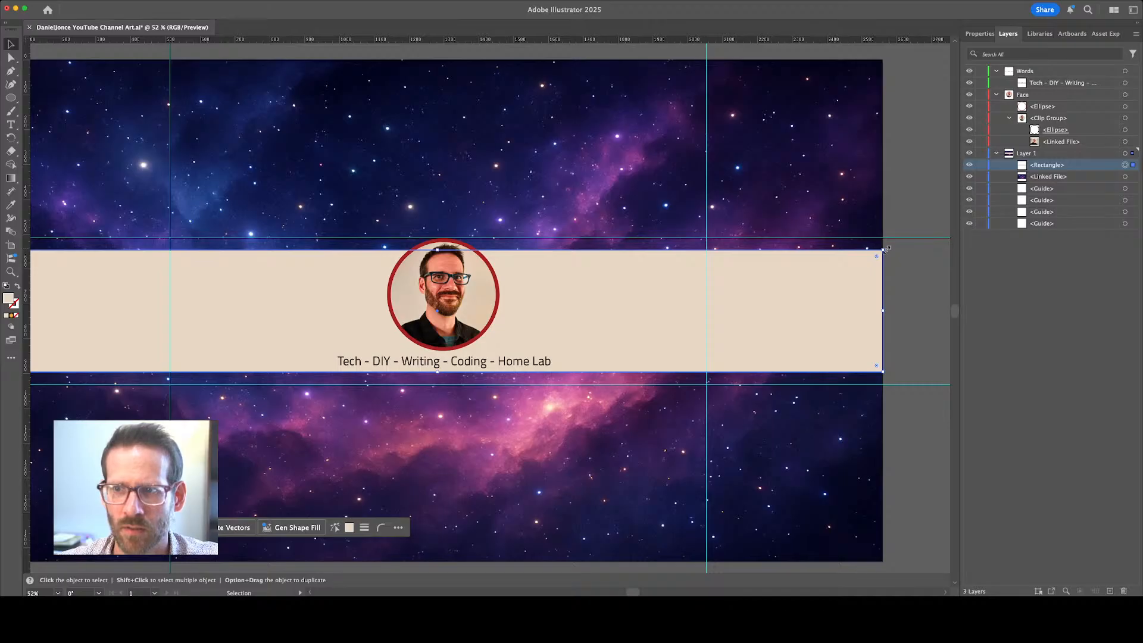
mouse_move(438, 252)
left_mouse_down()
mouse_move(436, 285)
mouse_move(438, 270)
left_mouse_up()
left_click_drag(439, 271, 439, 273)
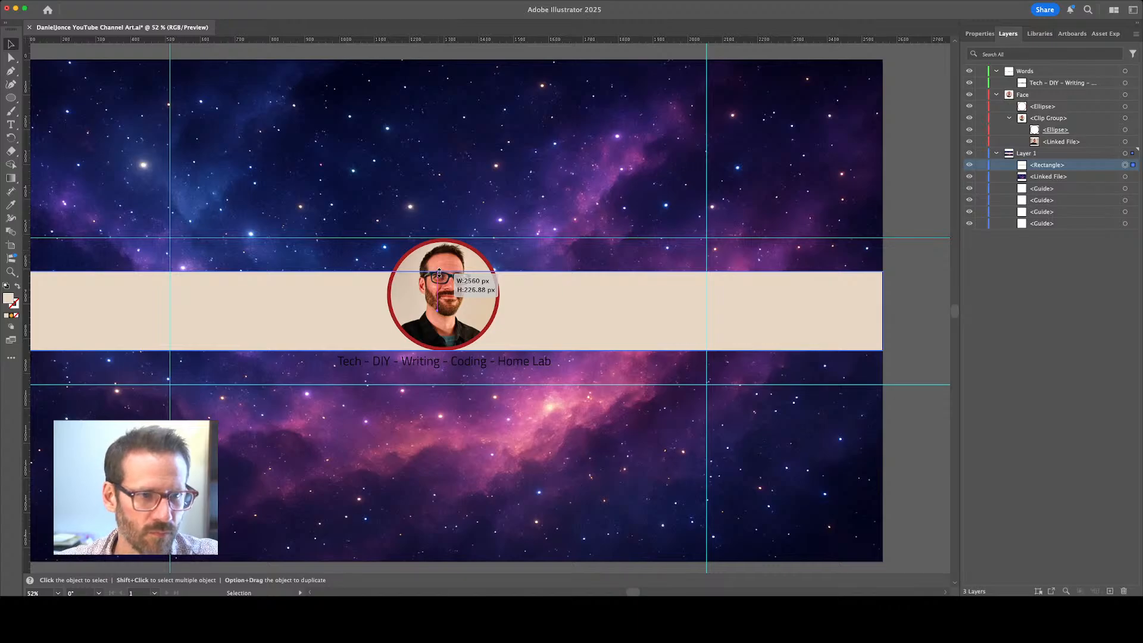
mouse_move(438, 272)
left_mouse_down()
mouse_move(444, 236)
mouse_move(439, 272)
left_mouse_up()
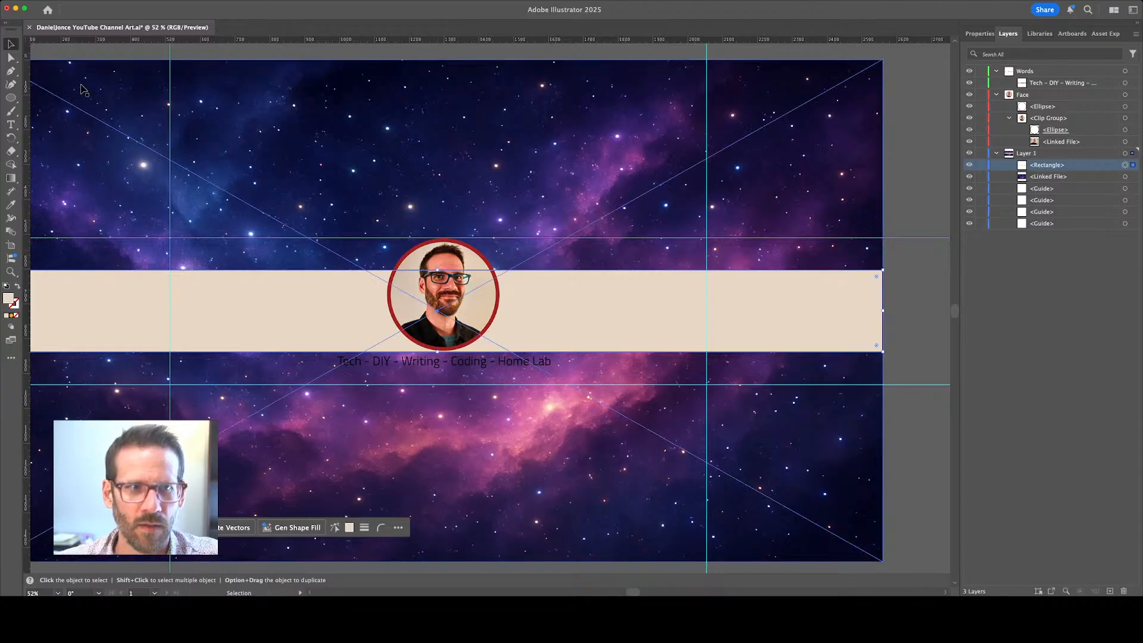
Enlarge the portrait and its red ring together to nearly fill the height between the horizontal guides, and centre them over the beige band
left_click(390, 282)
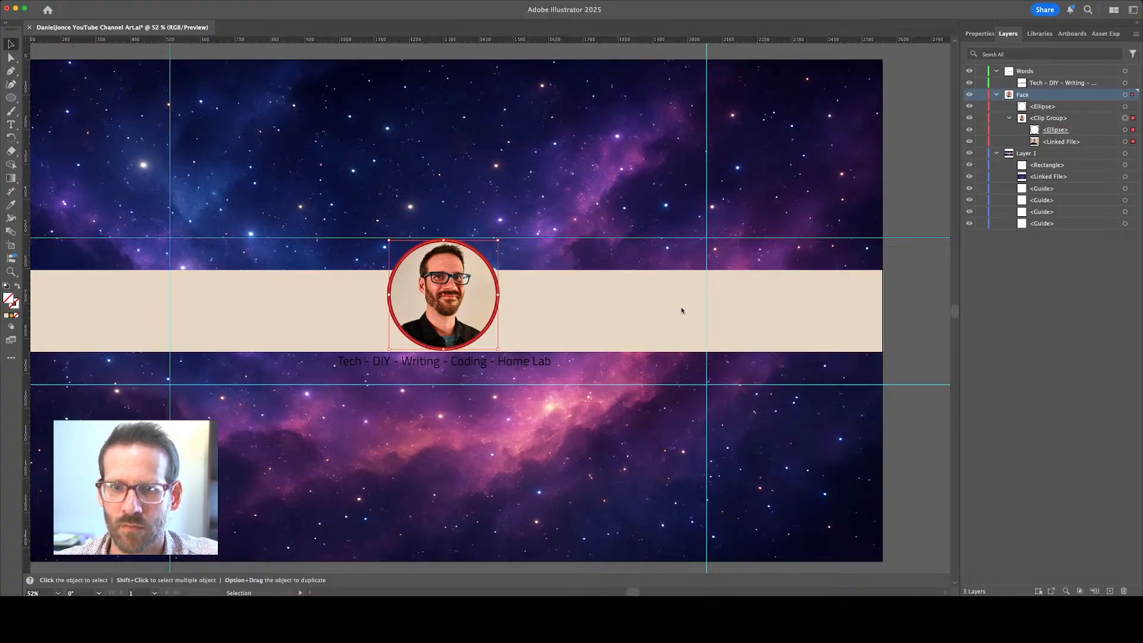
left_click(1084, 107)
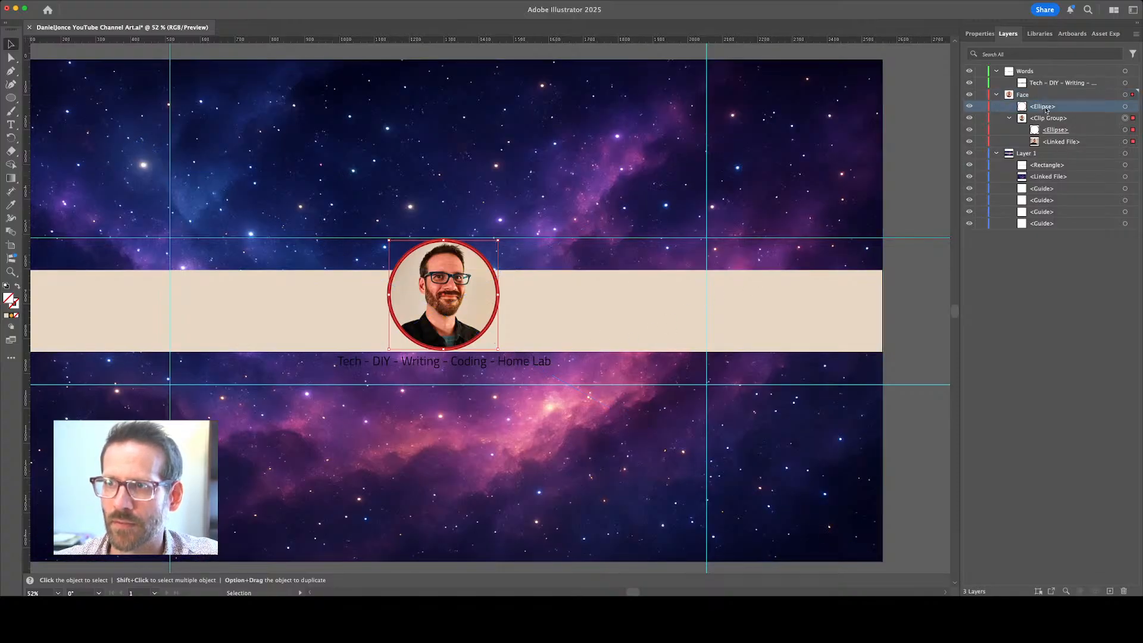
left_click(1124, 106)
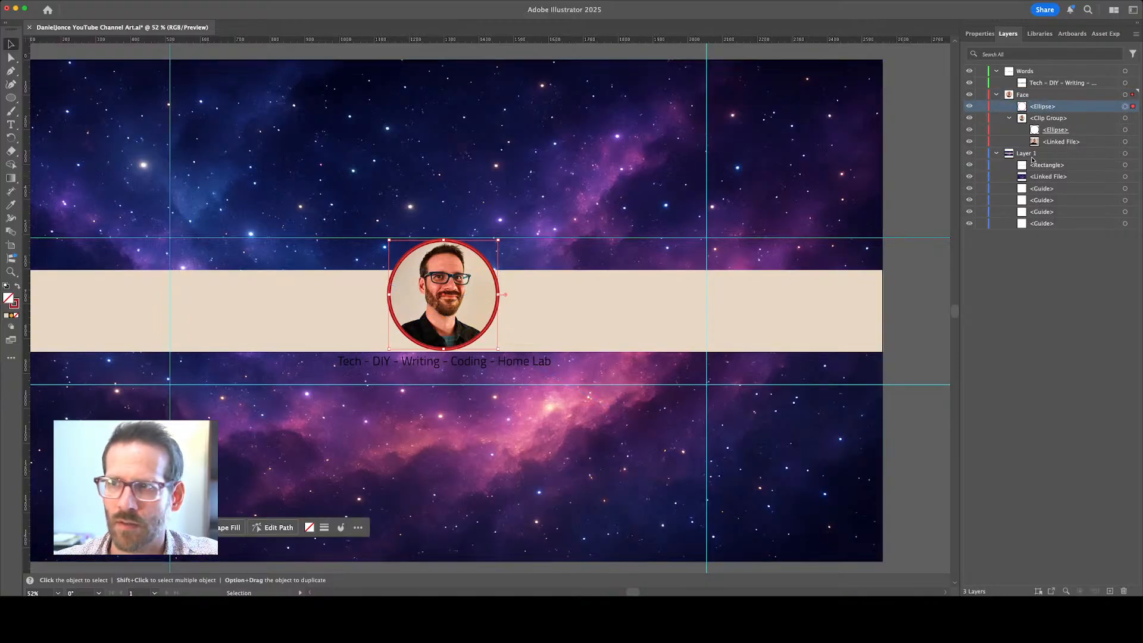
left_click(1124, 118, "shift")
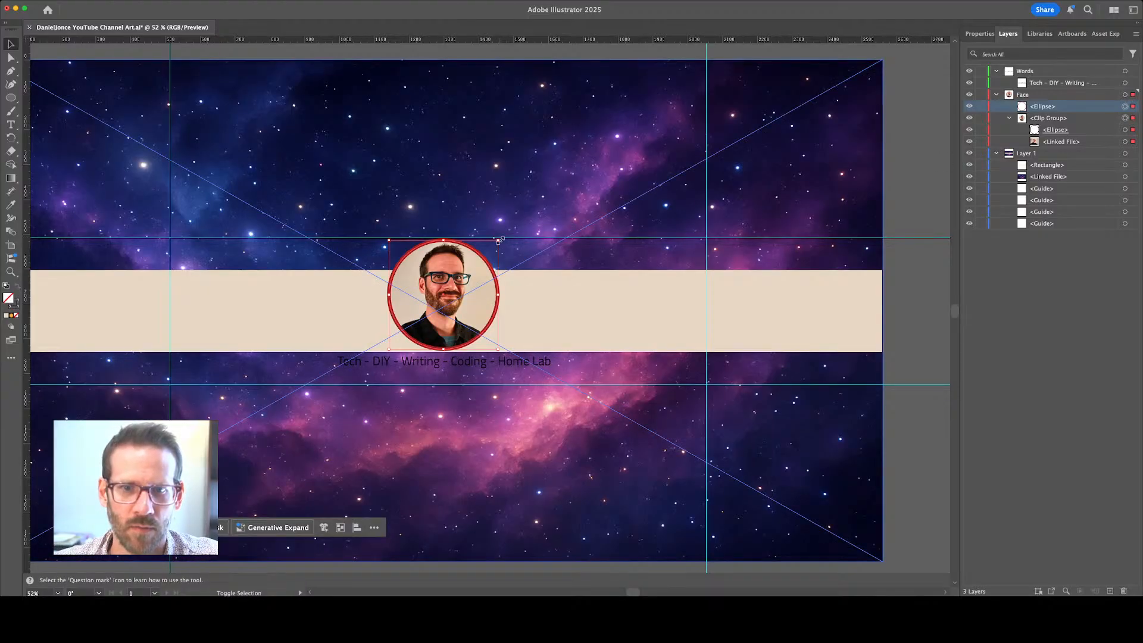
left_click_drag(497, 240, 521, 221)
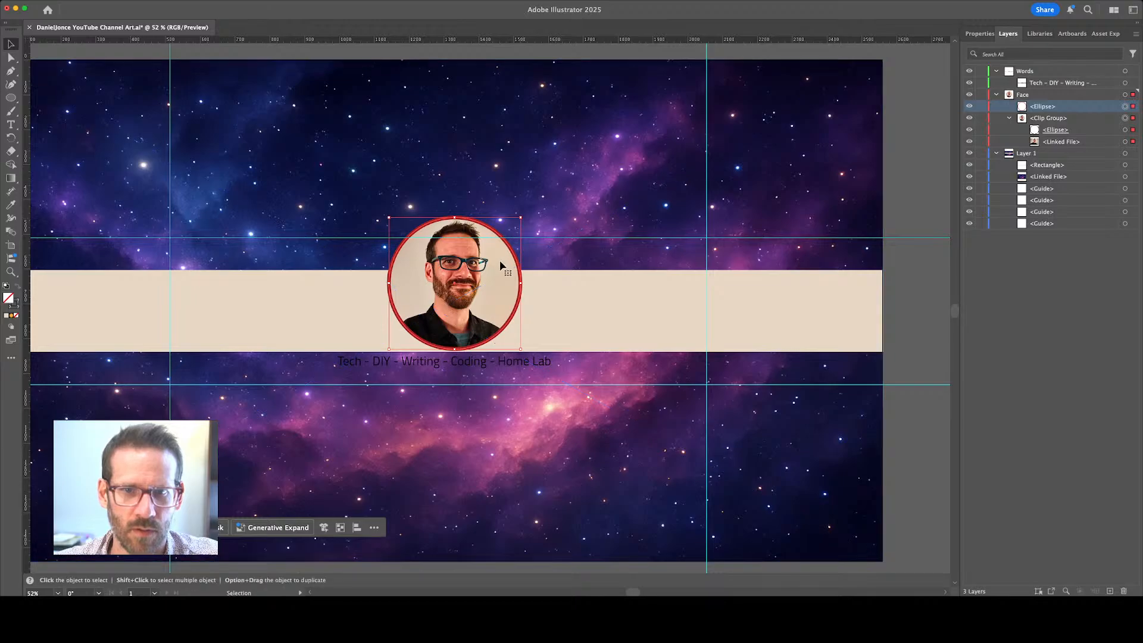
left_click_drag(499, 268, 483, 294)
left_click(556, 310)
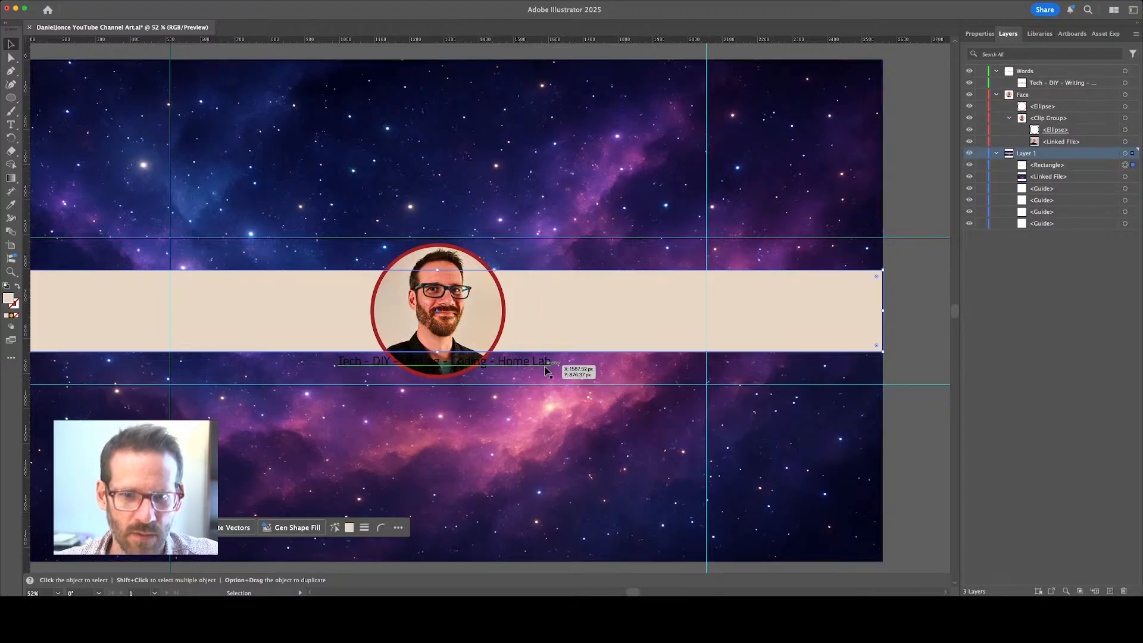
Move the tagline into the beige band left of the portrait and shorten it to "Tech - DIY - Writing", copying the removed topics
left_click_drag(543, 366, 394, 314)
key("t")
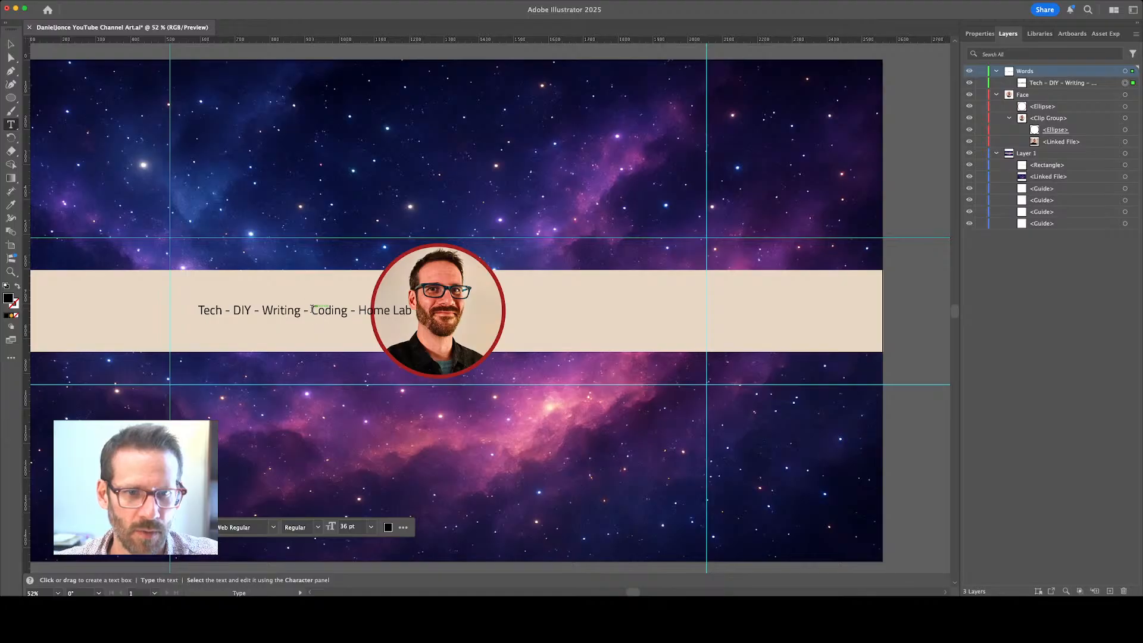
left_click_drag(304, 309, 420, 312)
key("super+c")
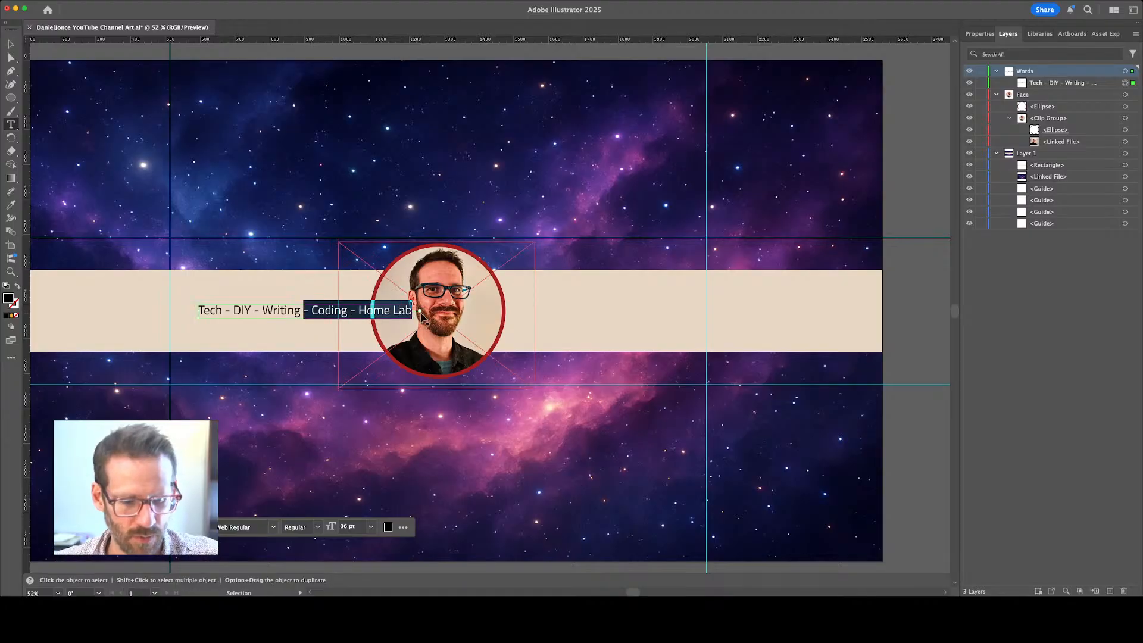
key("BackSpace")
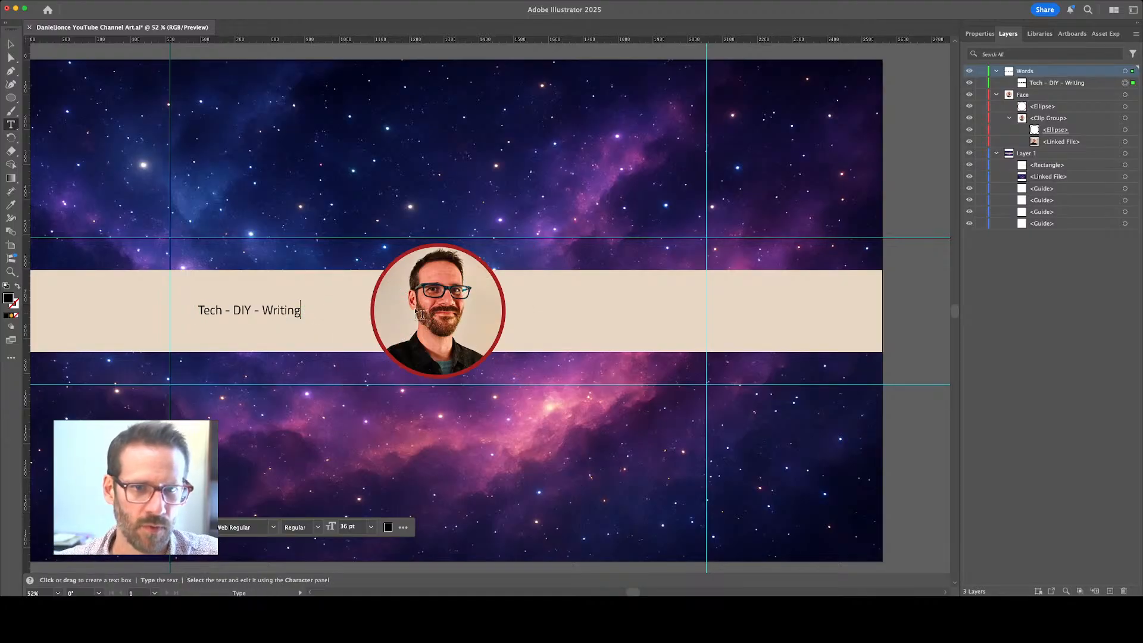
key("Escape")
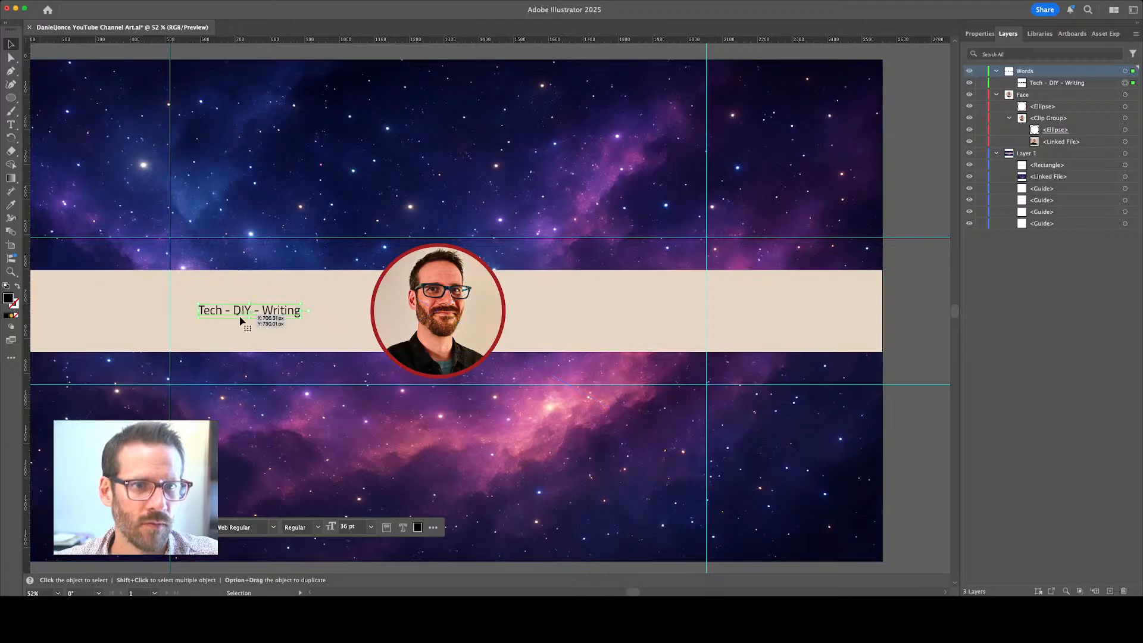
left_click_drag(241, 310, 262, 310)
Paste the copied topics into the Words layer as a separate text right of the portrait, trimmed to "Coding - Home Lab"
left_click(583, 321)
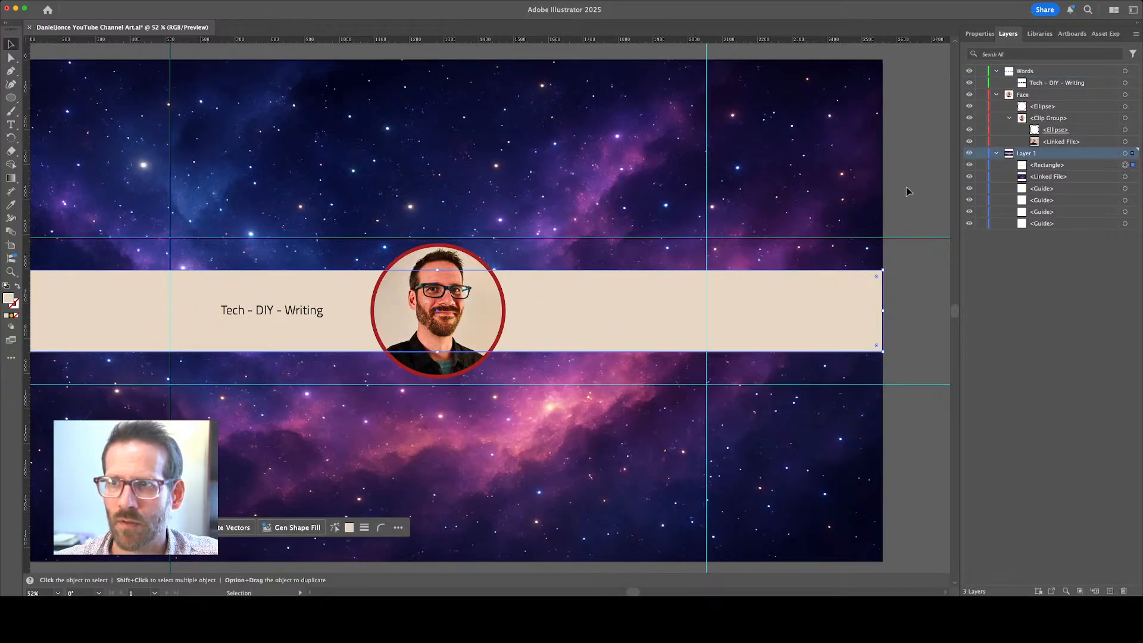
left_click(1027, 71)
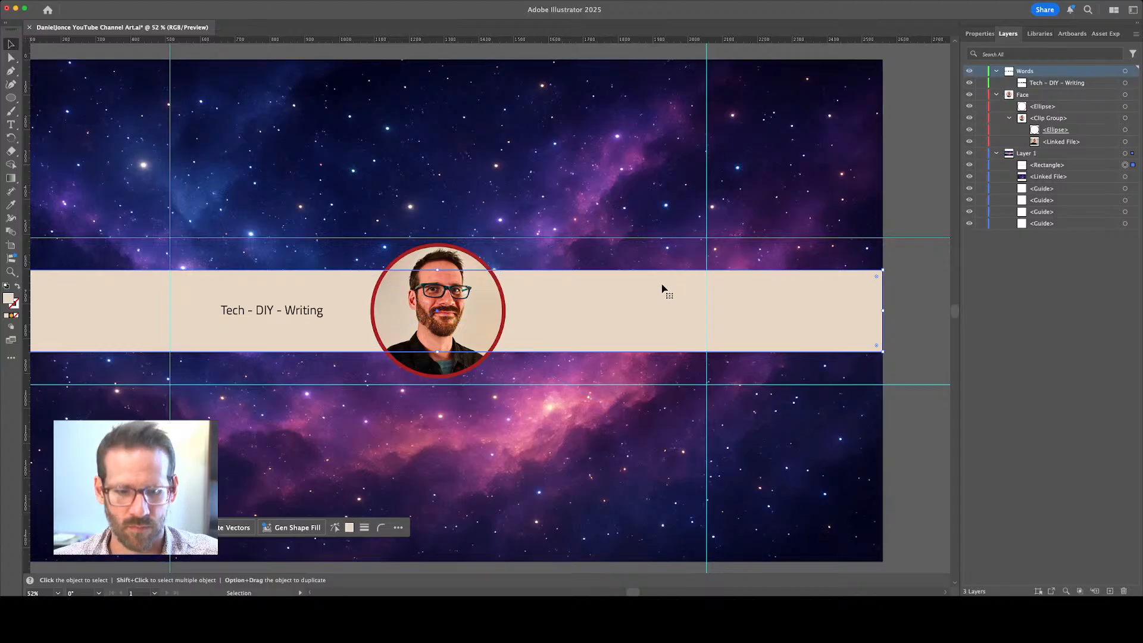
key("super+v")
left_click_drag(524, 307, 619, 316)
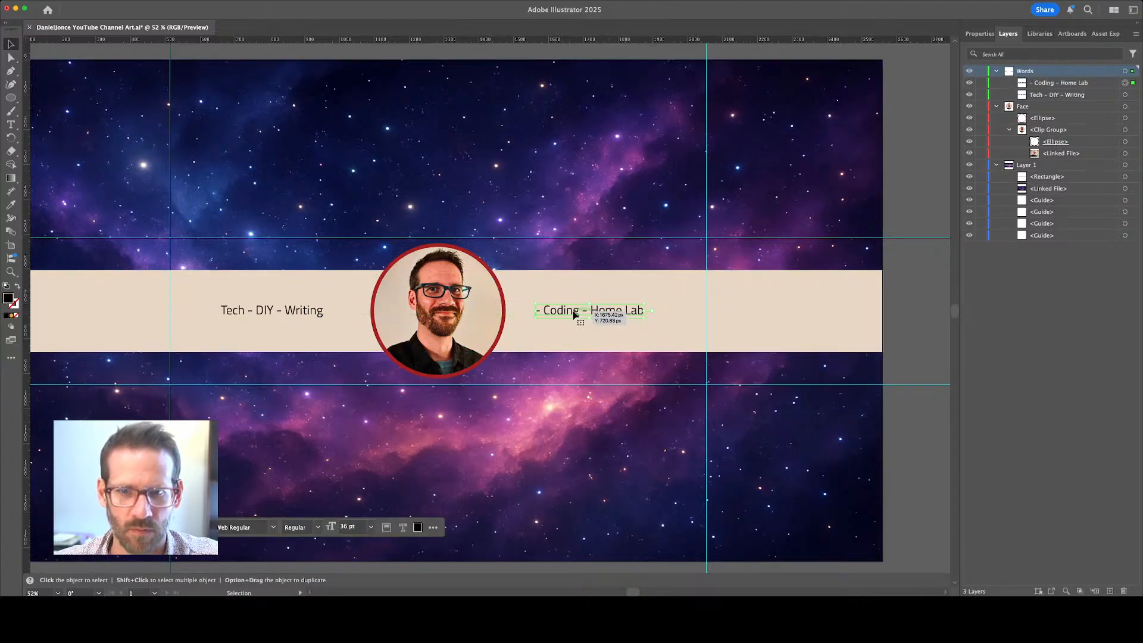
key("t")
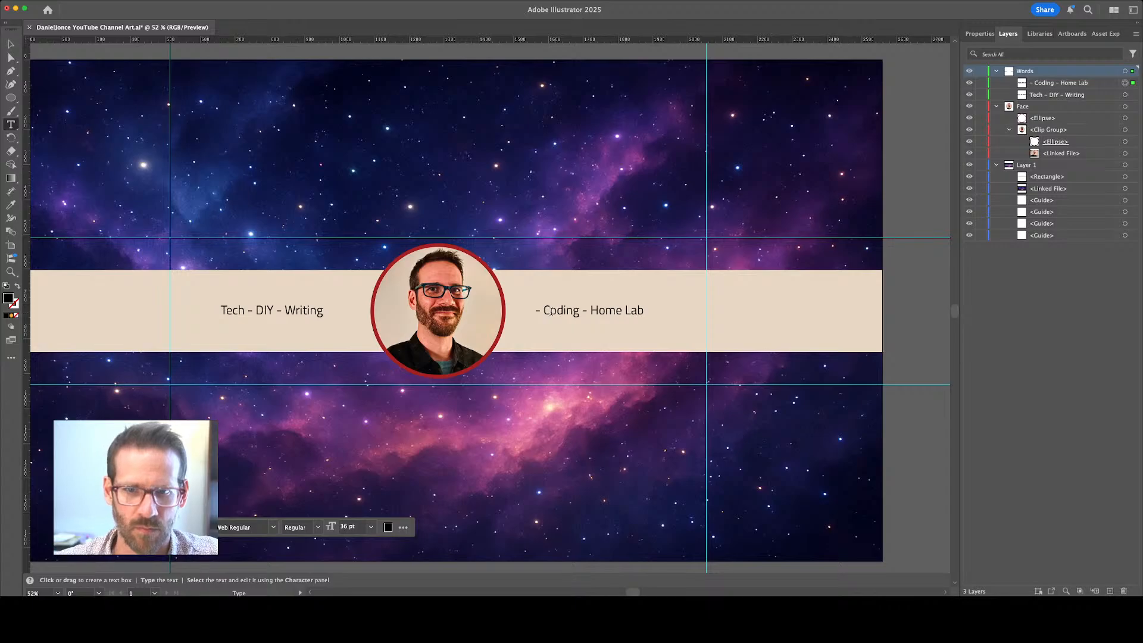
left_click(552, 310)
key("BackSpace")
key("BackSpace")
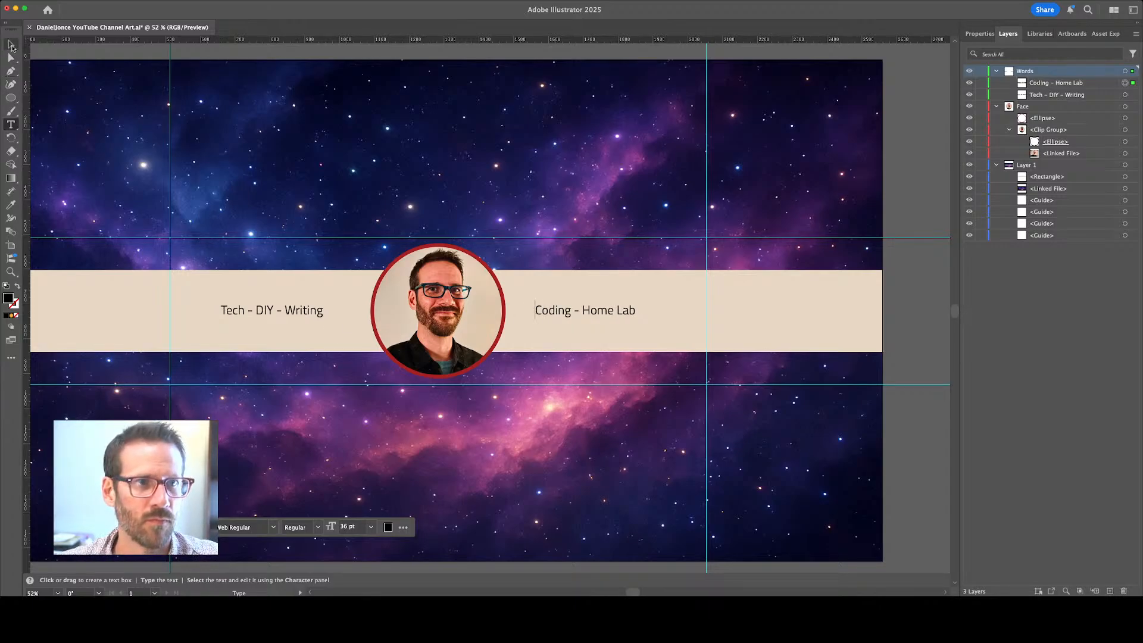
Adjust the two topic texts horizontally so they sit balanced on either side of the portrait, and save the file
left_click(12, 45)
left_click_drag(566, 311, 583, 314)
left_click_drag(309, 313, 291, 314)
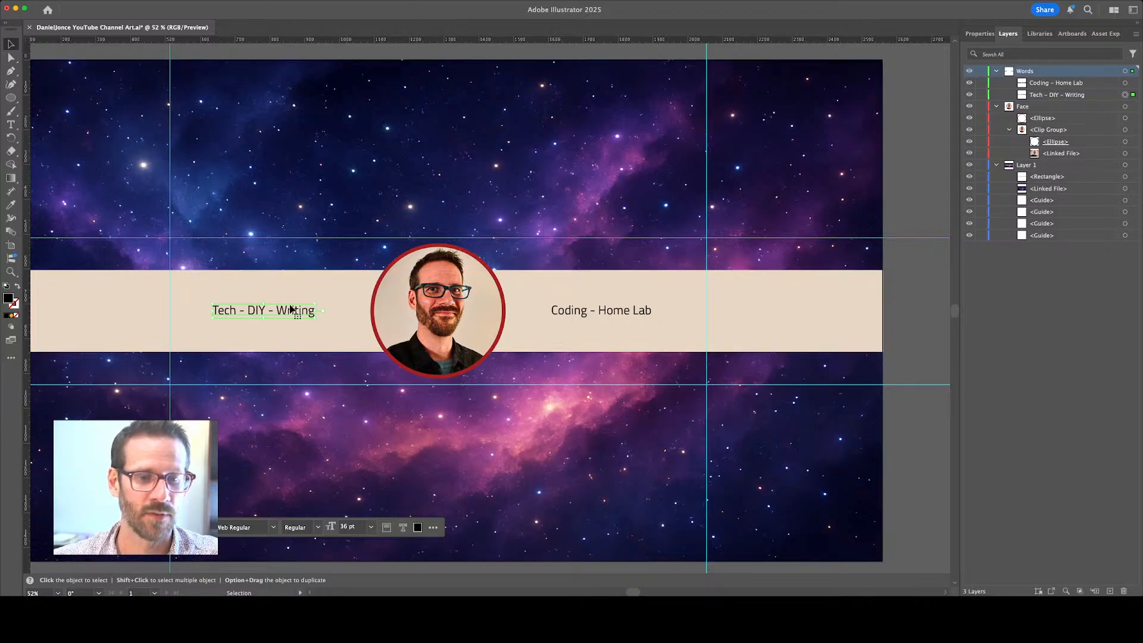
left_click_drag(291, 309, 297, 309)
left_click_drag(589, 315, 581, 312)
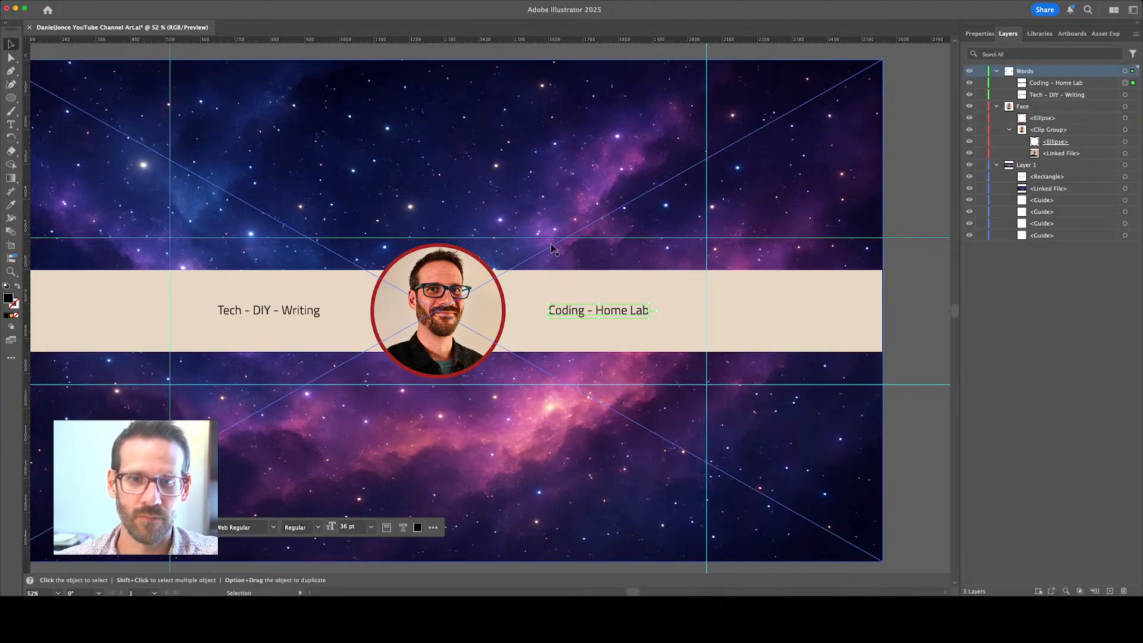
key("cmd+s")
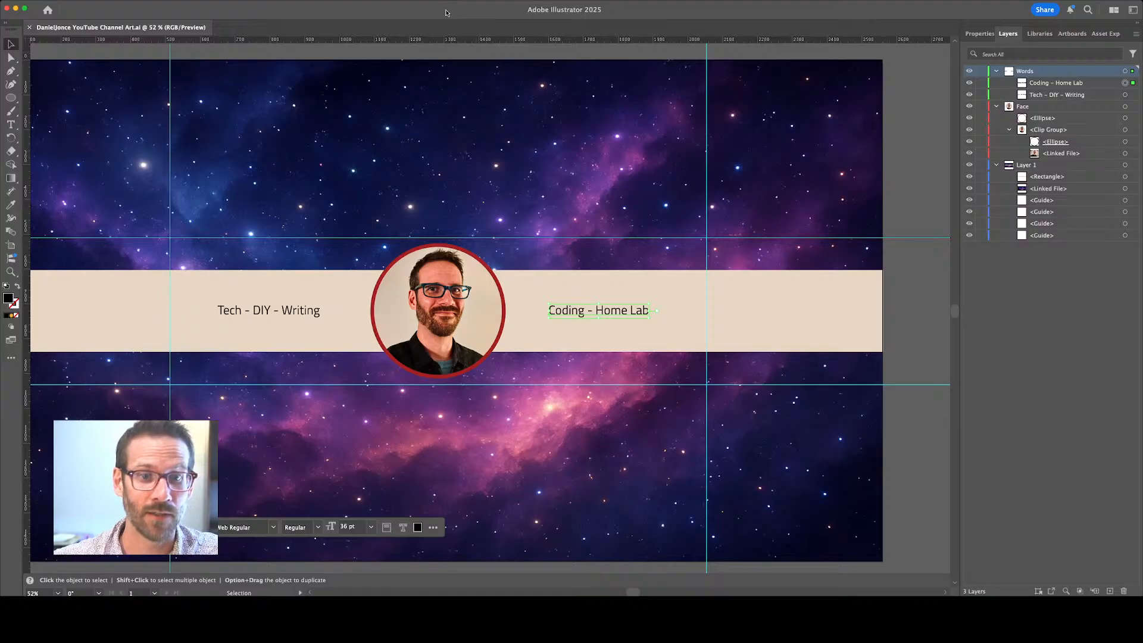
left_click(693, 326)
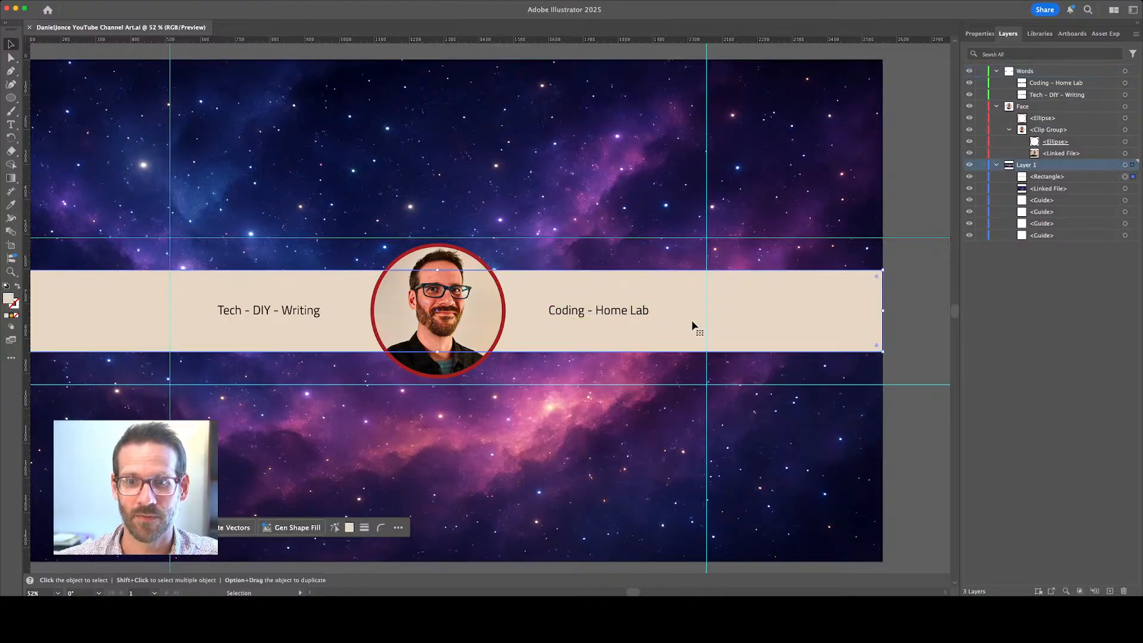
left_click(496, 88, "shift")
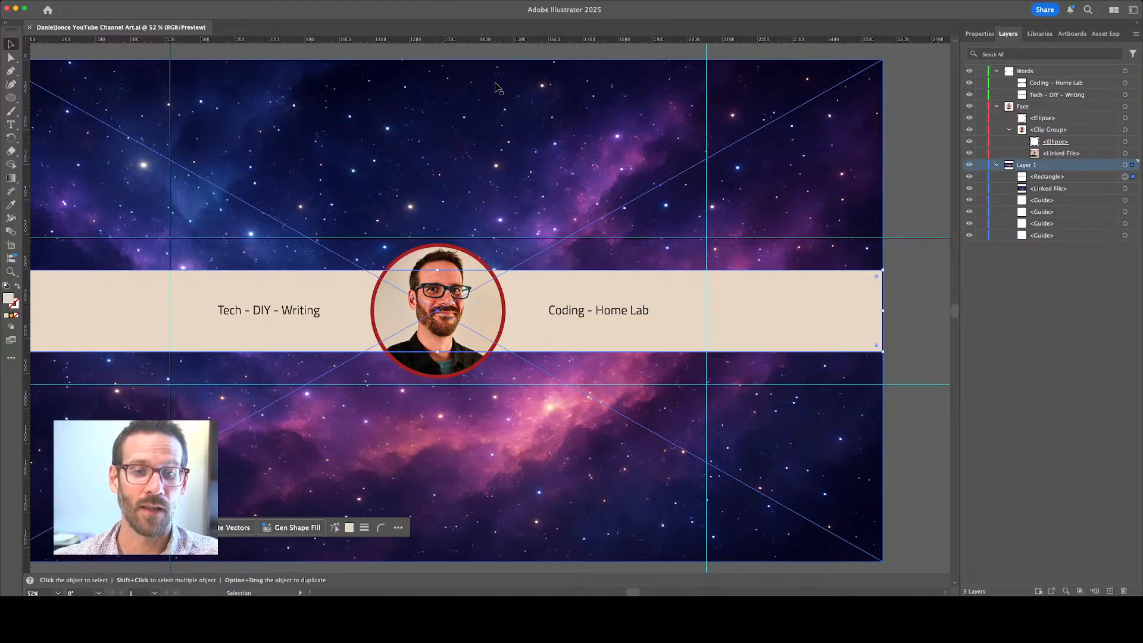
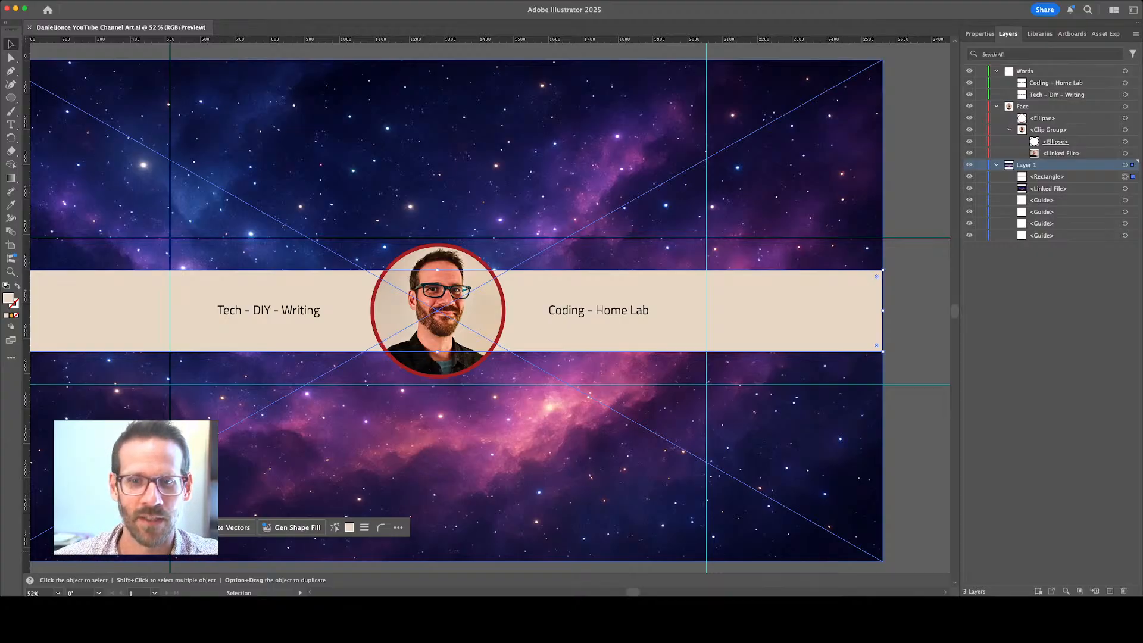
left_click(516, 220)
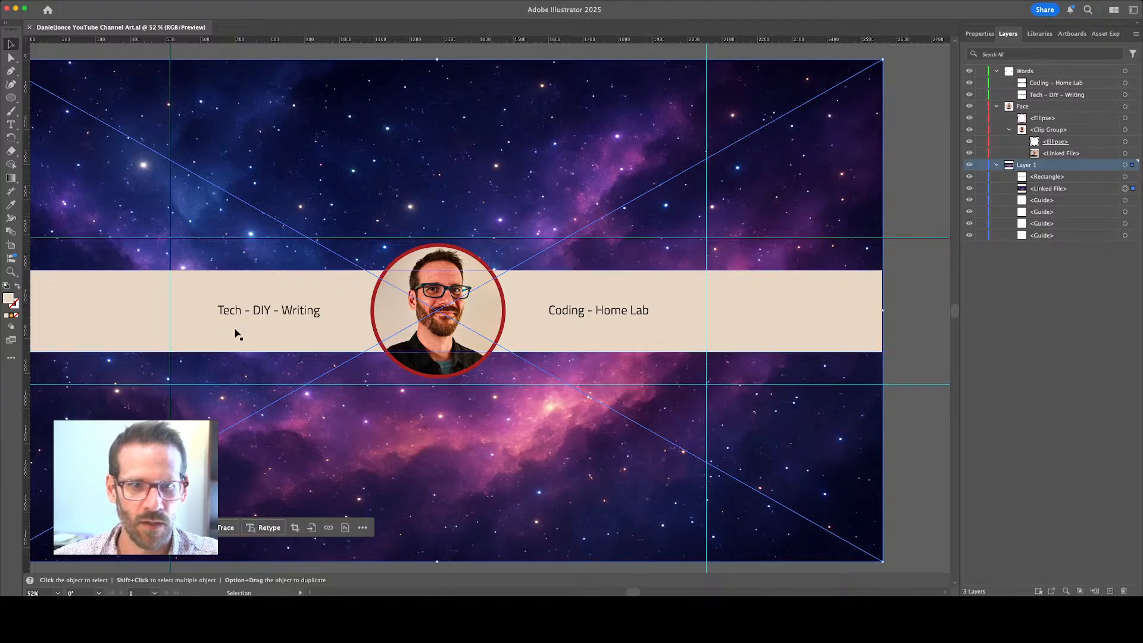
Nudge both topic texts slightly to the right to even out their spacing around the portrait, and save the file
left_click_drag(267, 308, 270, 309)
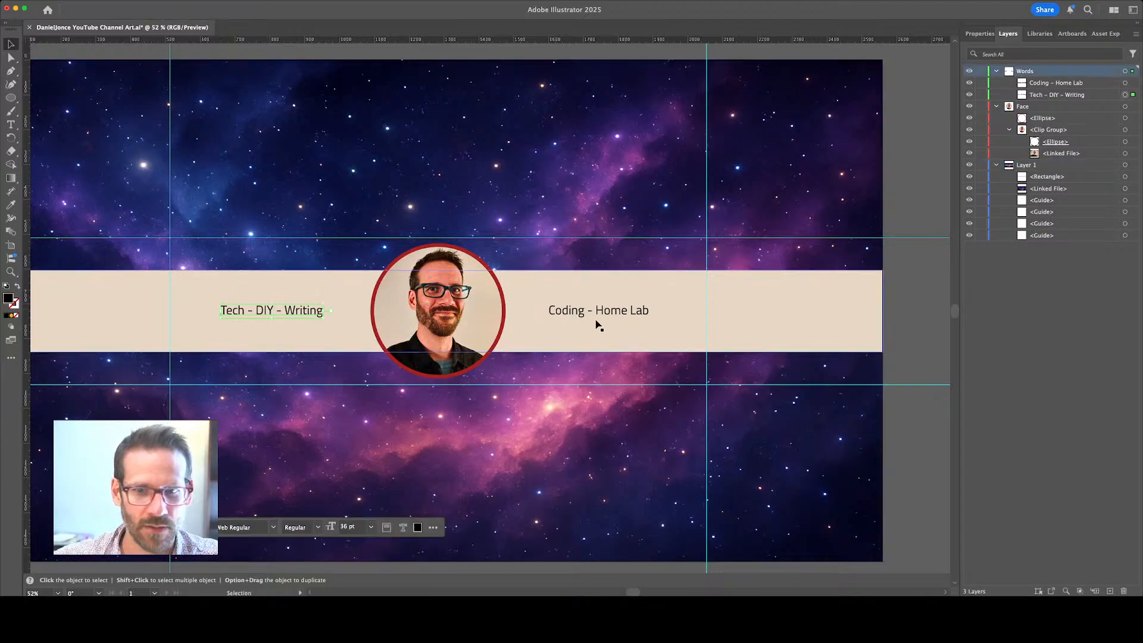
left_click_drag(602, 314, 604, 317)
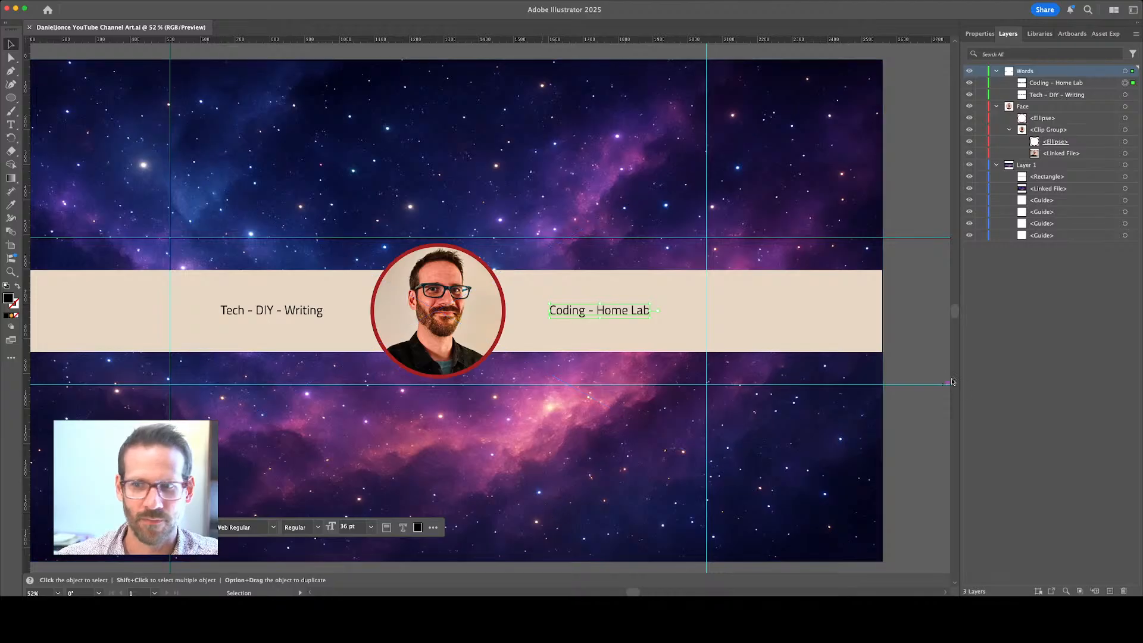
left_click(931, 450)
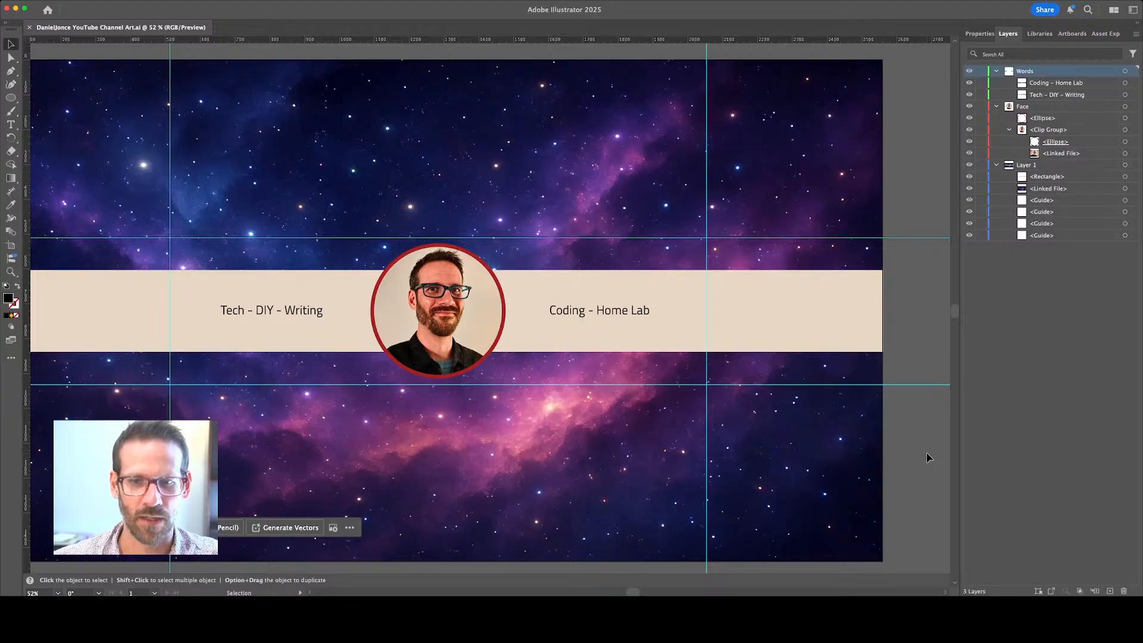
Replace the hyphens in both topic texts with bullets, giving "Tech • DIY • Writing" and "Coding • Home Lab"
left_click(286, 313)
double_click(286, 313)
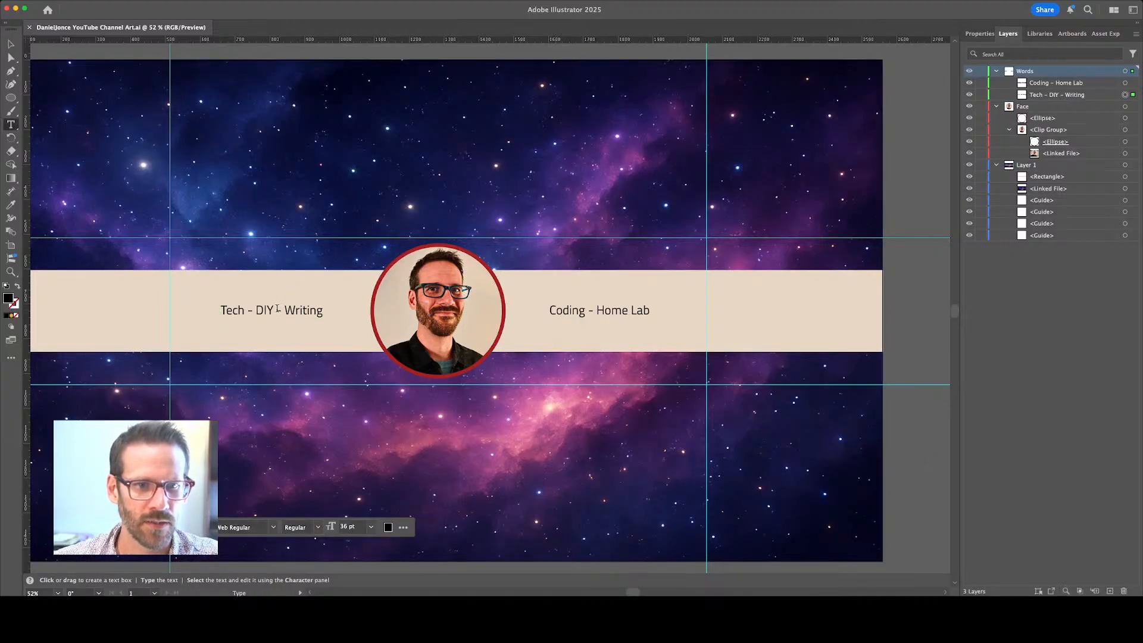
double_click(279, 309)
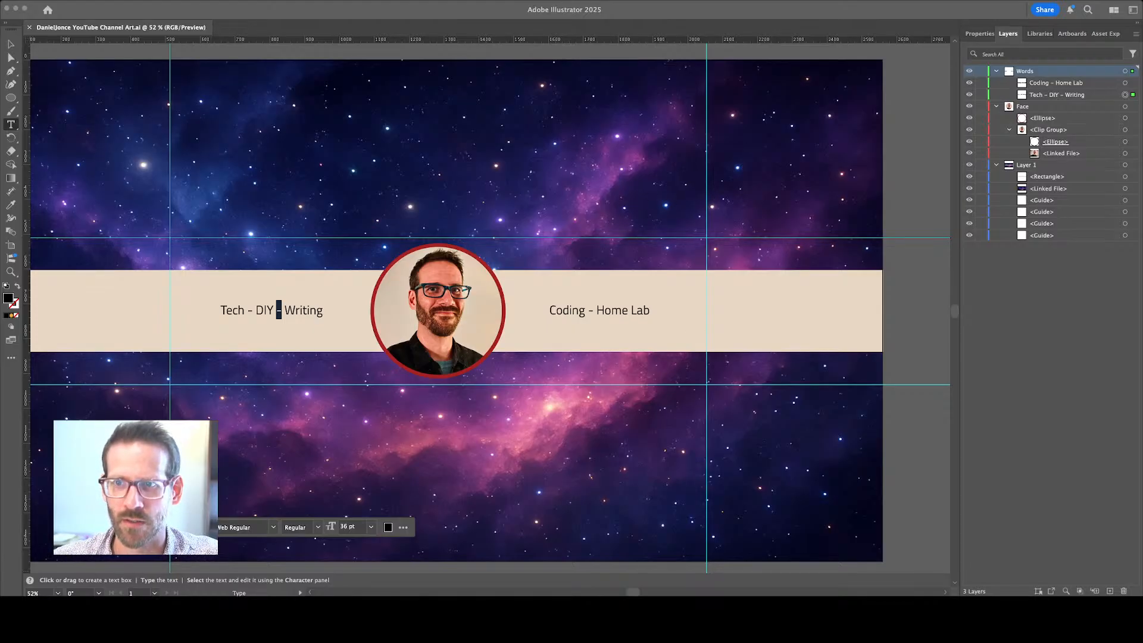
key("super+Tab")
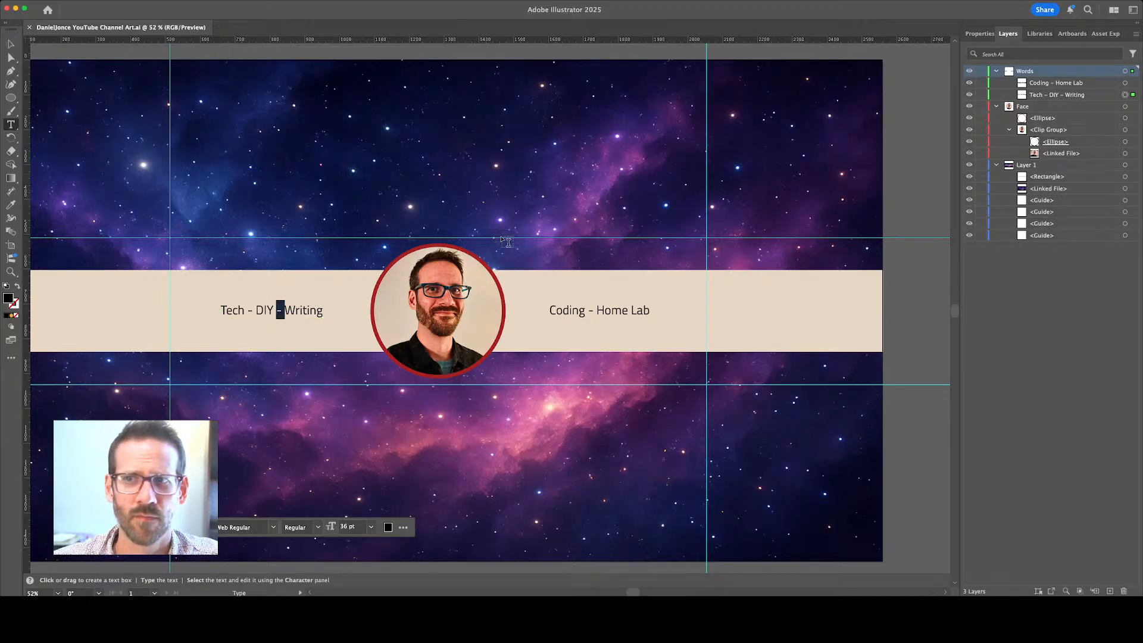
key("super+Tab")
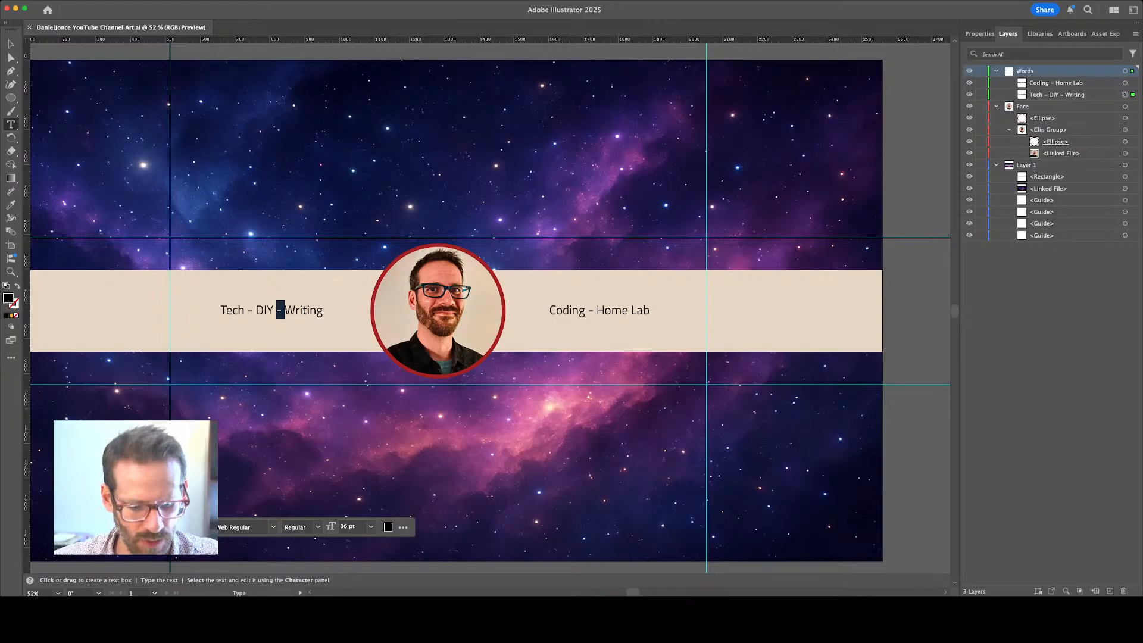
type("•")
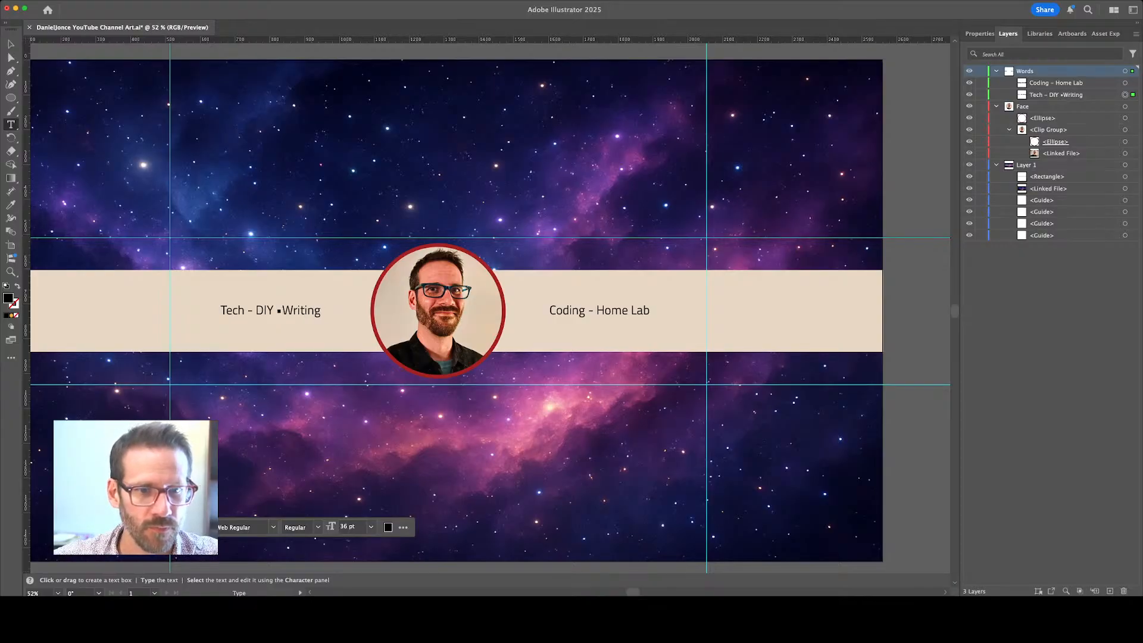
key("Left")
key("Left")
key("Left")
key("Left")
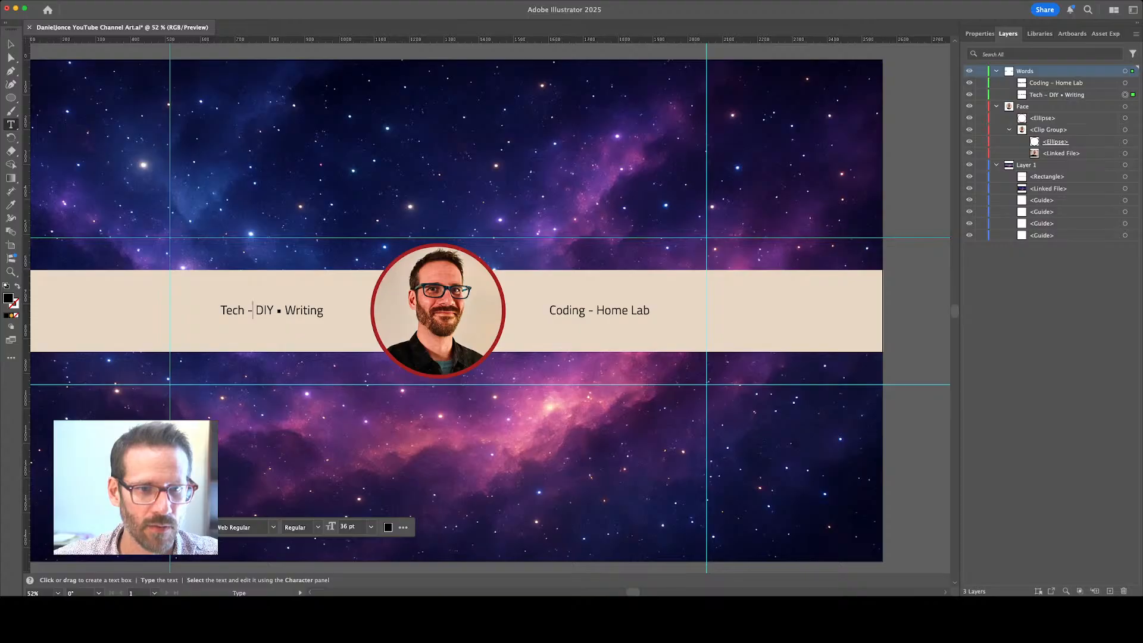
key("BackSpace")
key("BackSpace")
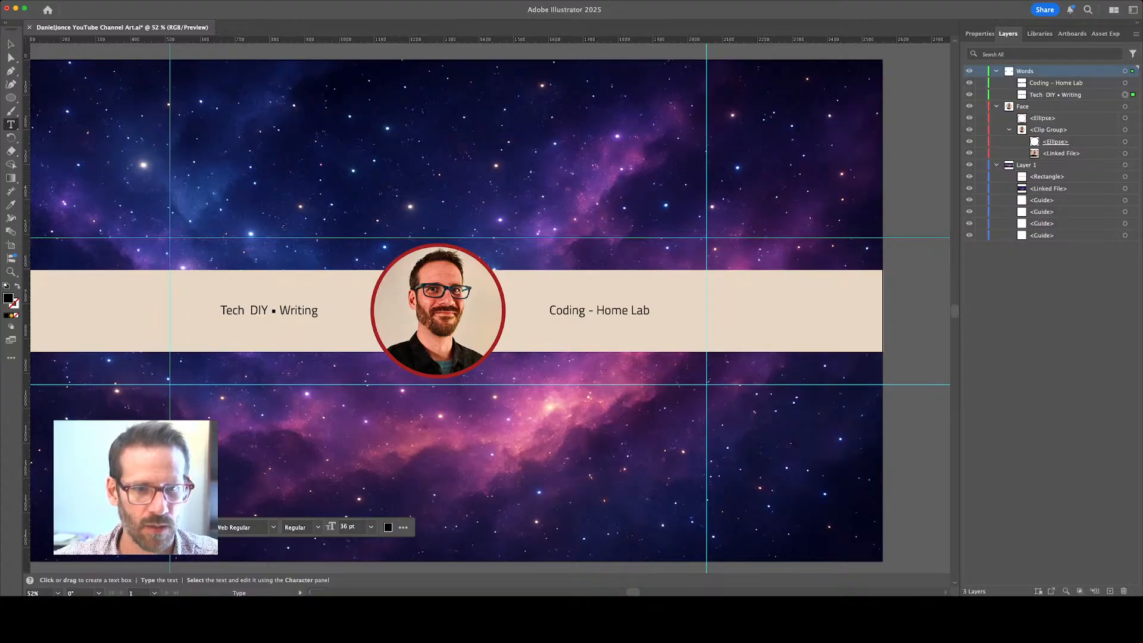
type("•")
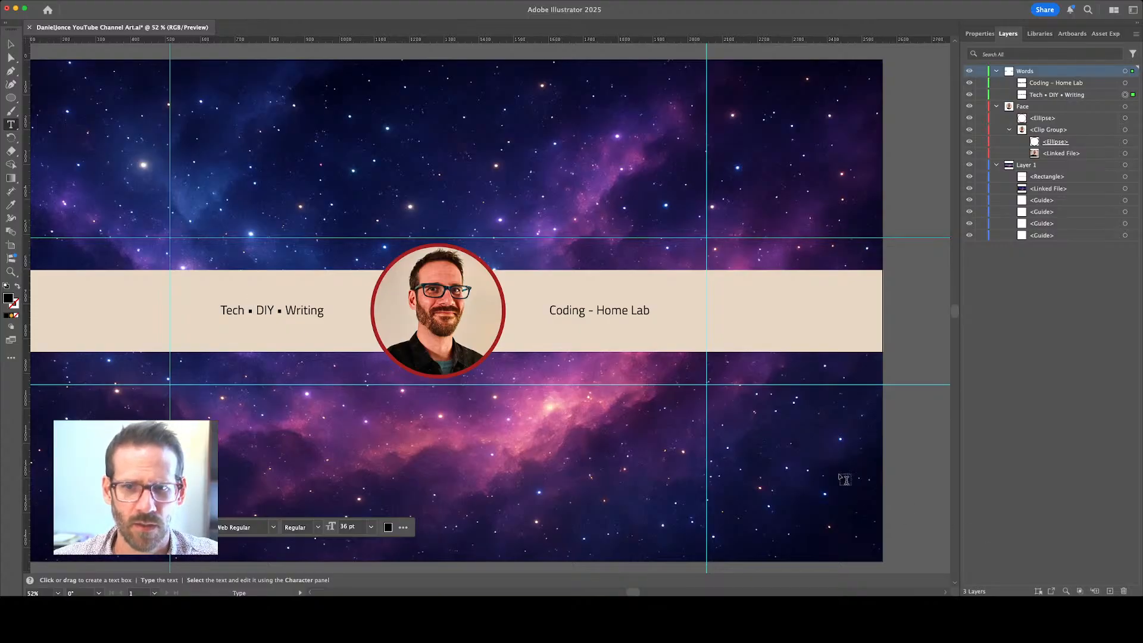
double_click(590, 309)
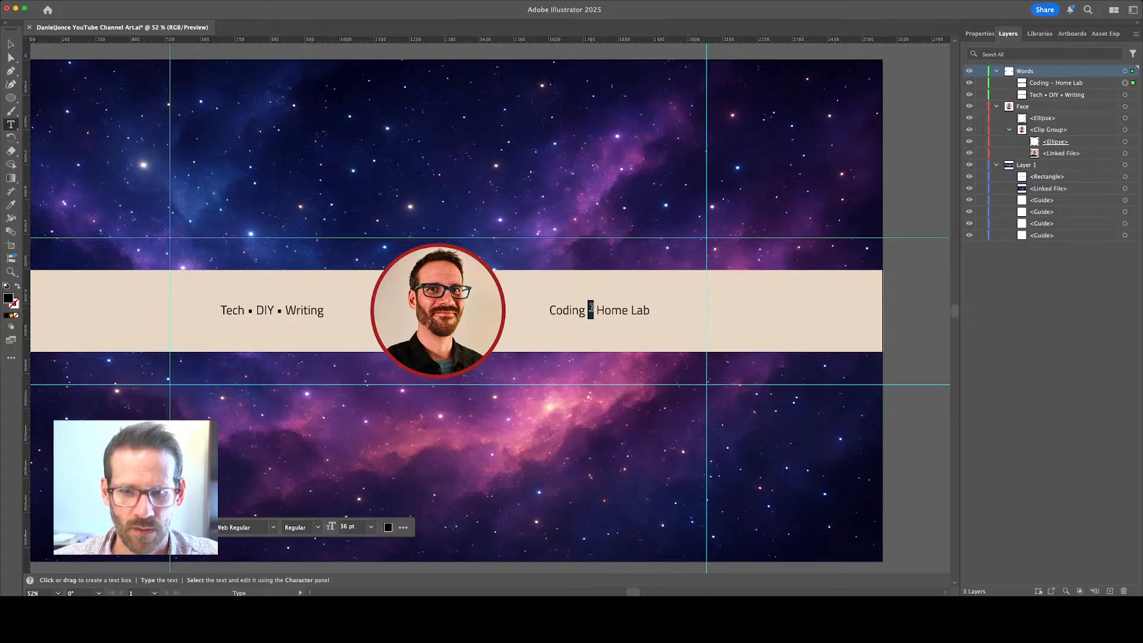
type("•")
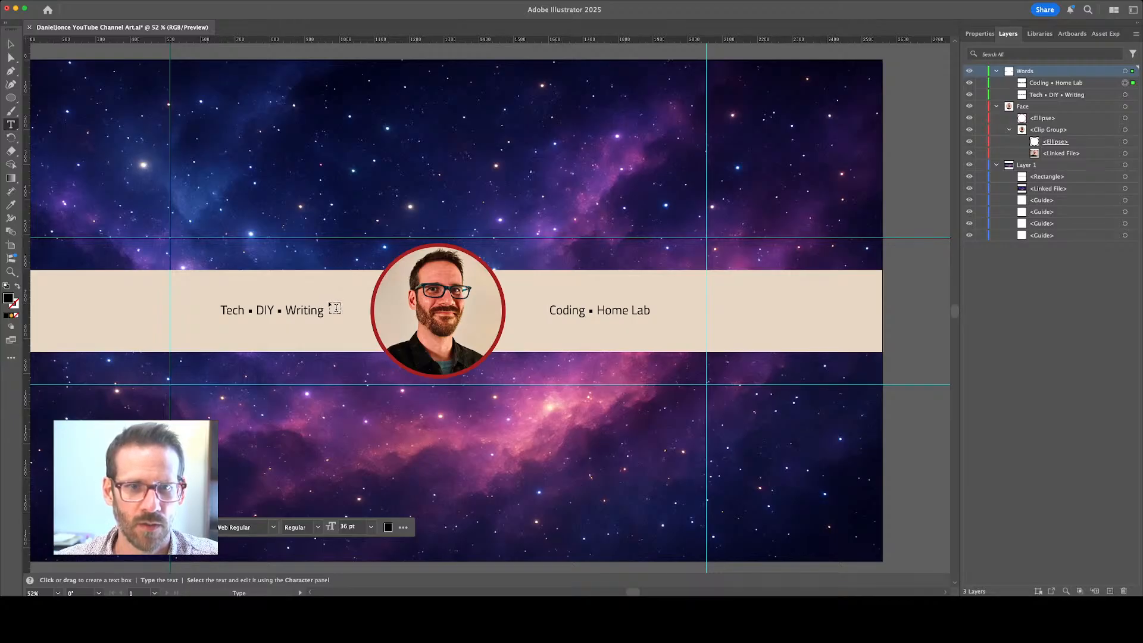
Move the circular portrait together with its red ring leftwards along the beige band, over the "Tech • DIY • Writing" text
left_click(11, 44)
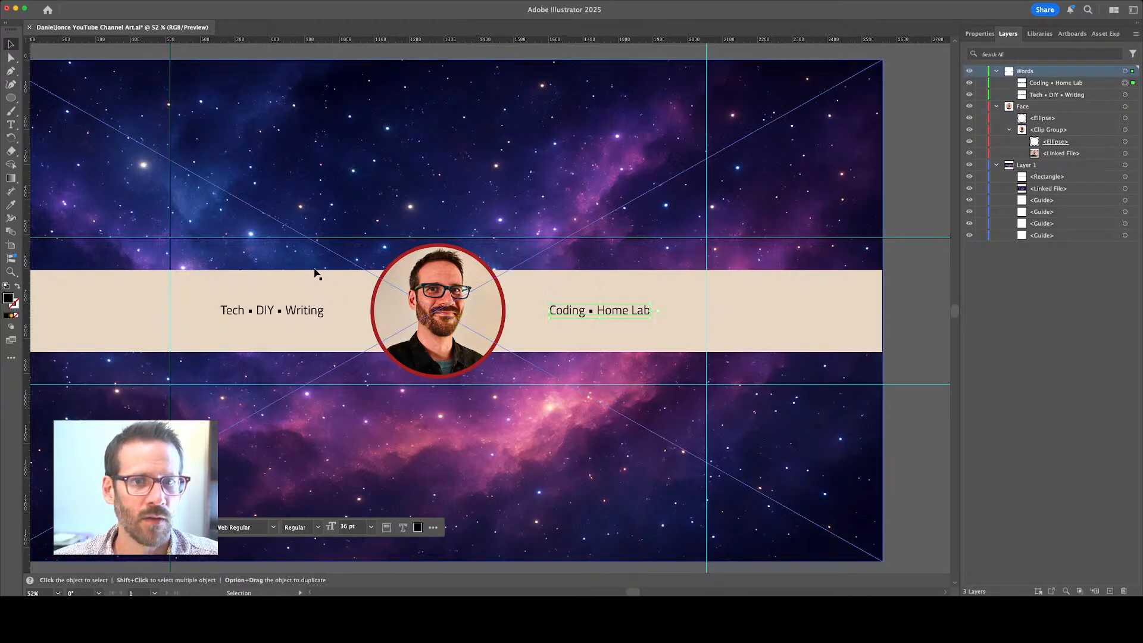
left_click(414, 274)
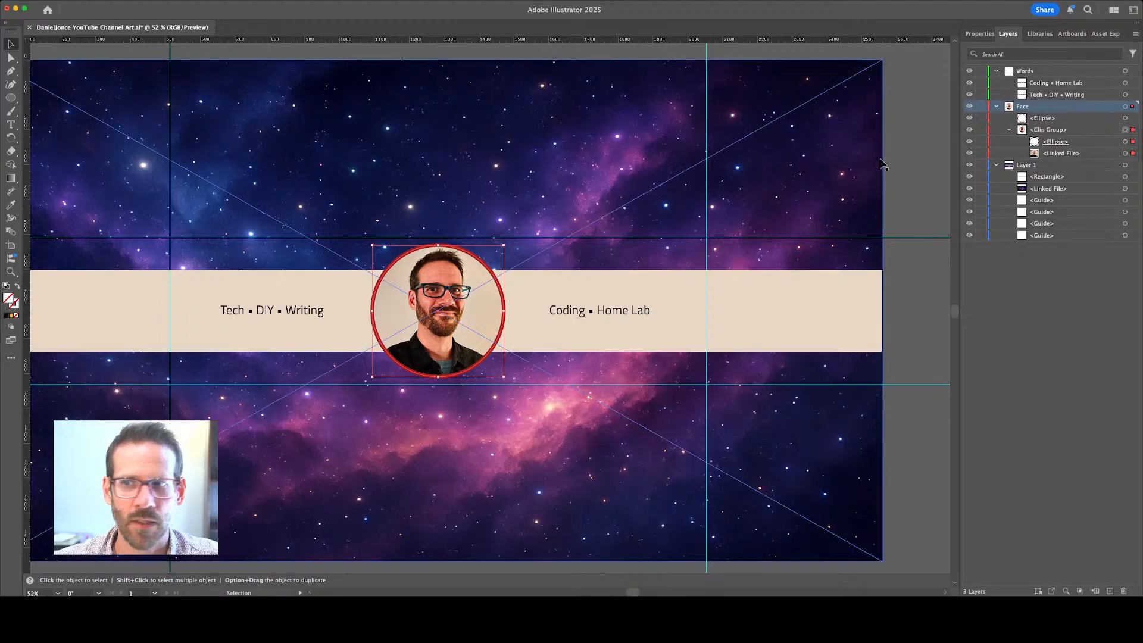
left_click(1133, 118)
left_click(1132, 131)
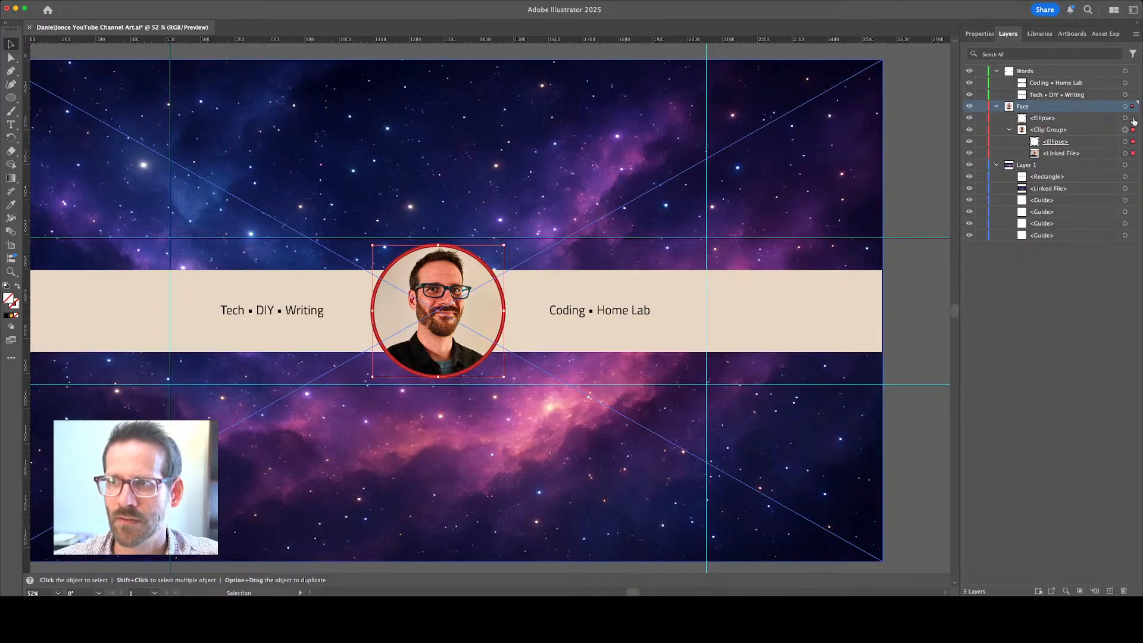
left_click(1132, 118, "shift")
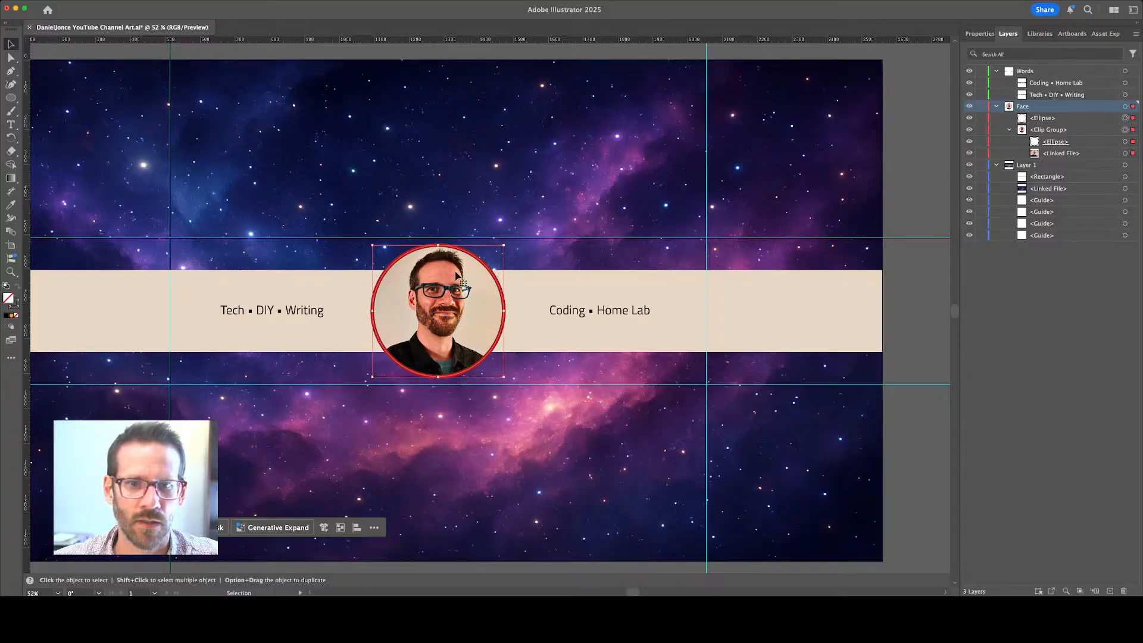
left_click_drag(436, 275, 296, 274)
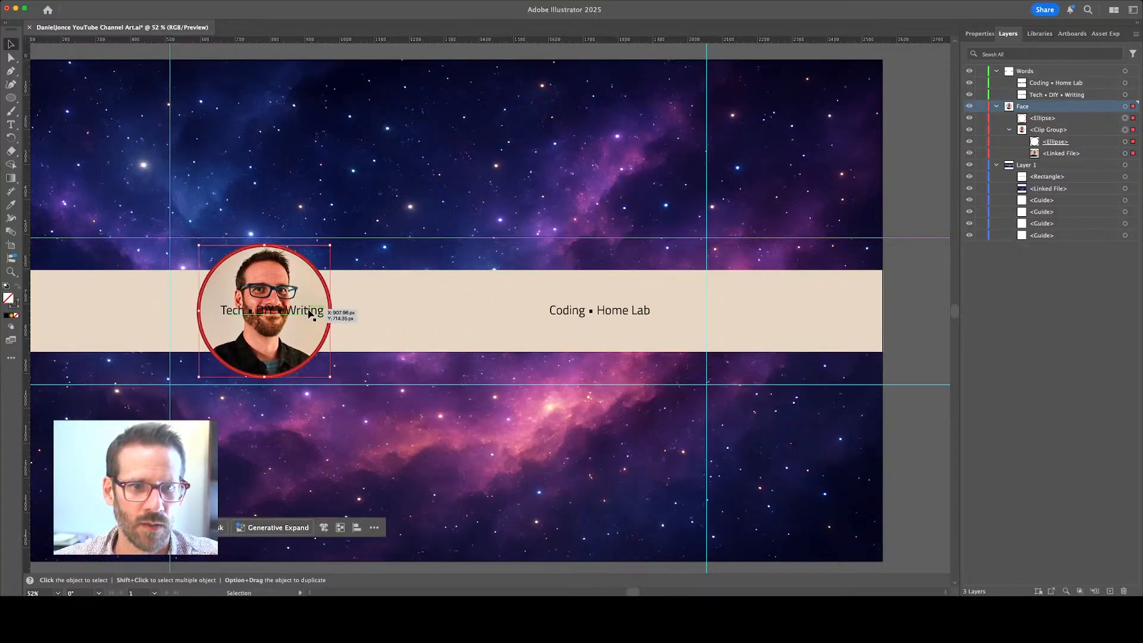
Move the "Tech • DIY • Writing" text out from the portrait to sit directly before "Coding • Home Lab"
left_click(322, 315)
left_click_drag(316, 314, 530, 316)
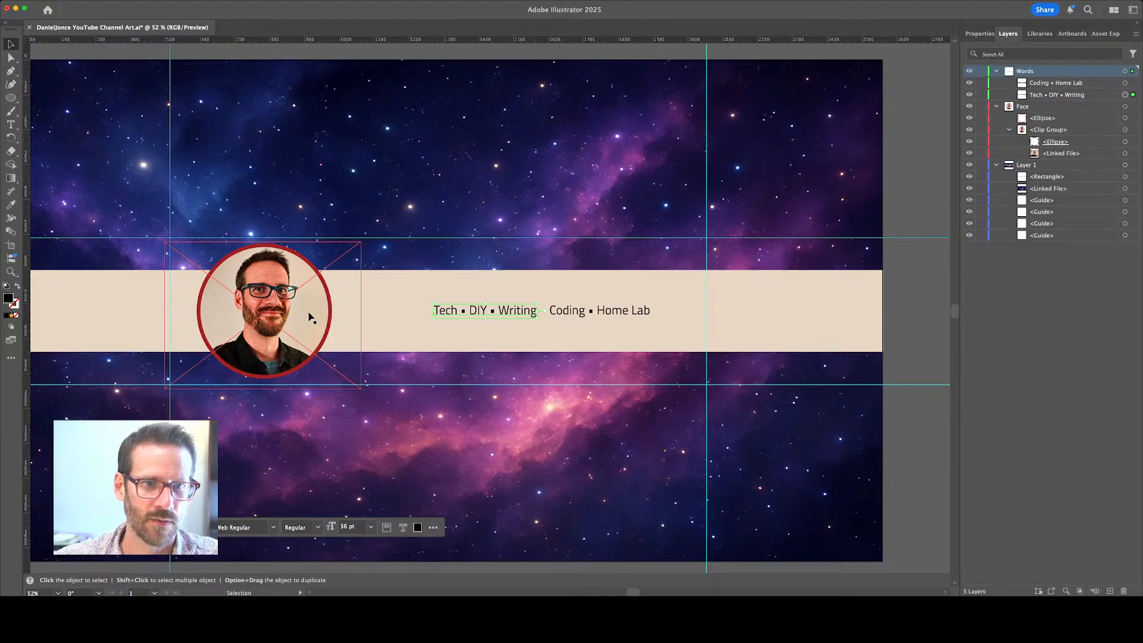
left_click_drag(308, 315, 313, 311)
key("super+z")
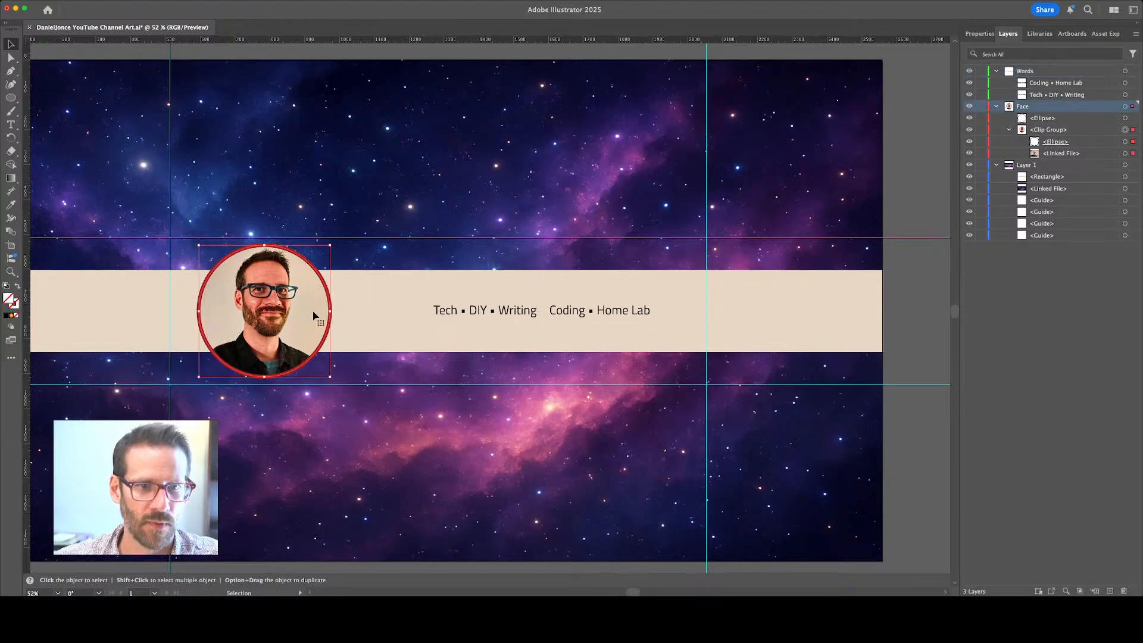
left_click(419, 421)
Extend the "Tech • DIY • Writing" text with "• Coding • Home Lab" so it lists all five topics in one line
left_click(467, 311)
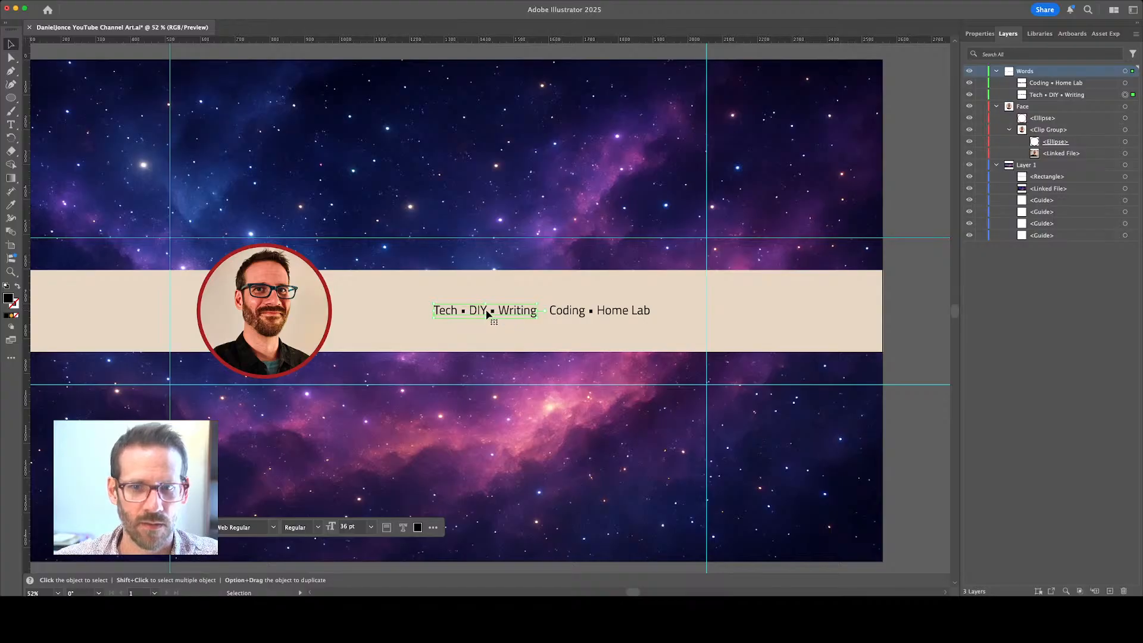
key("t")
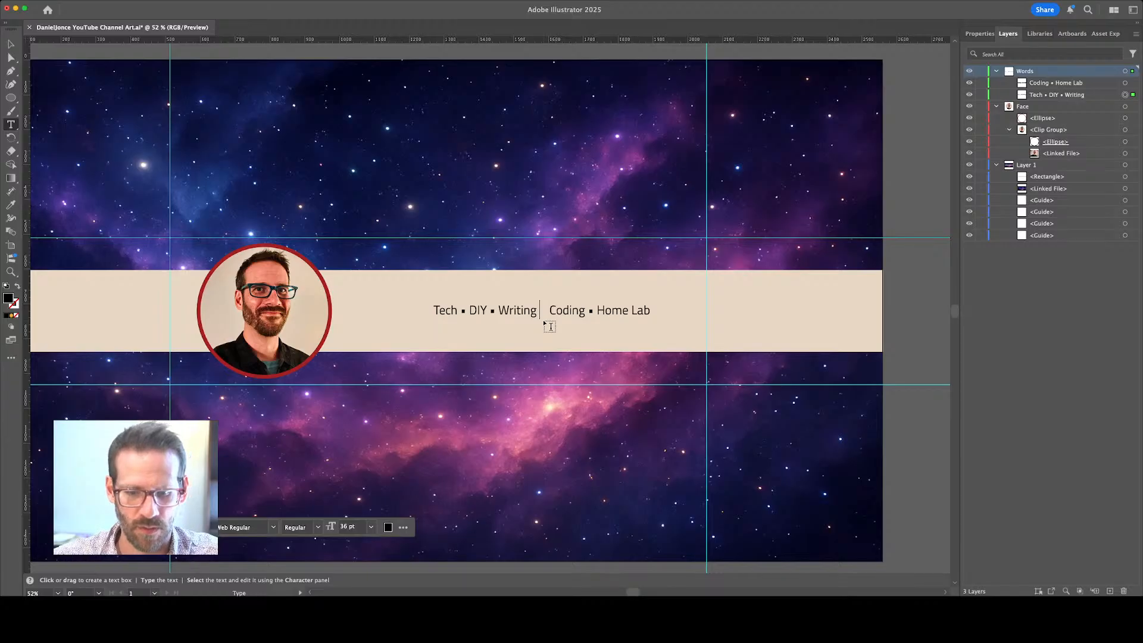
type("•")
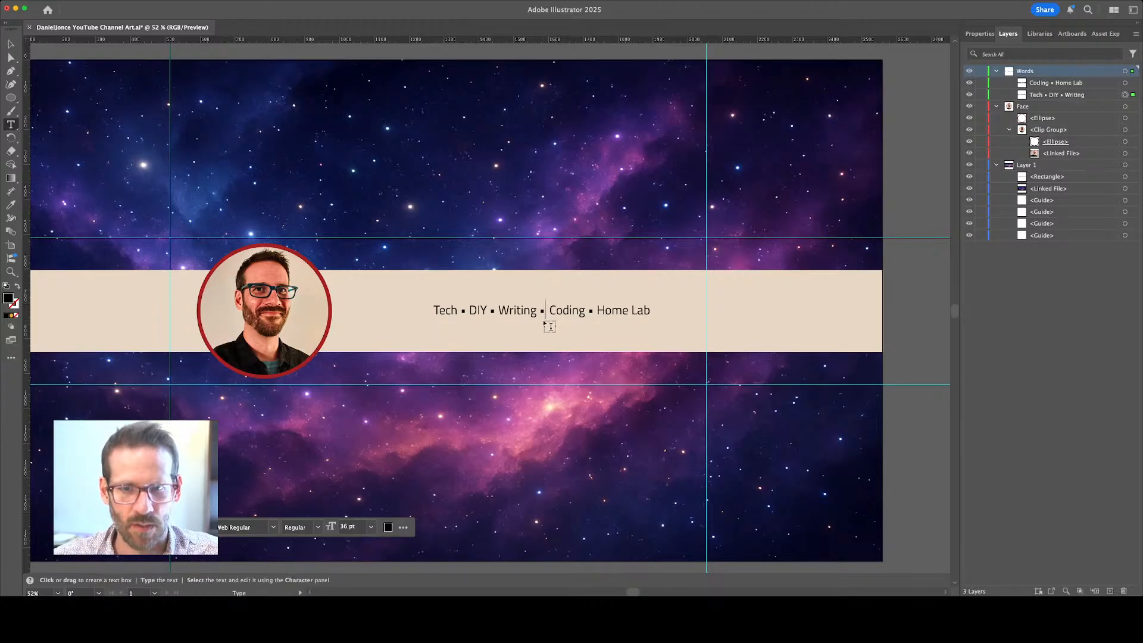
type(" Coding")
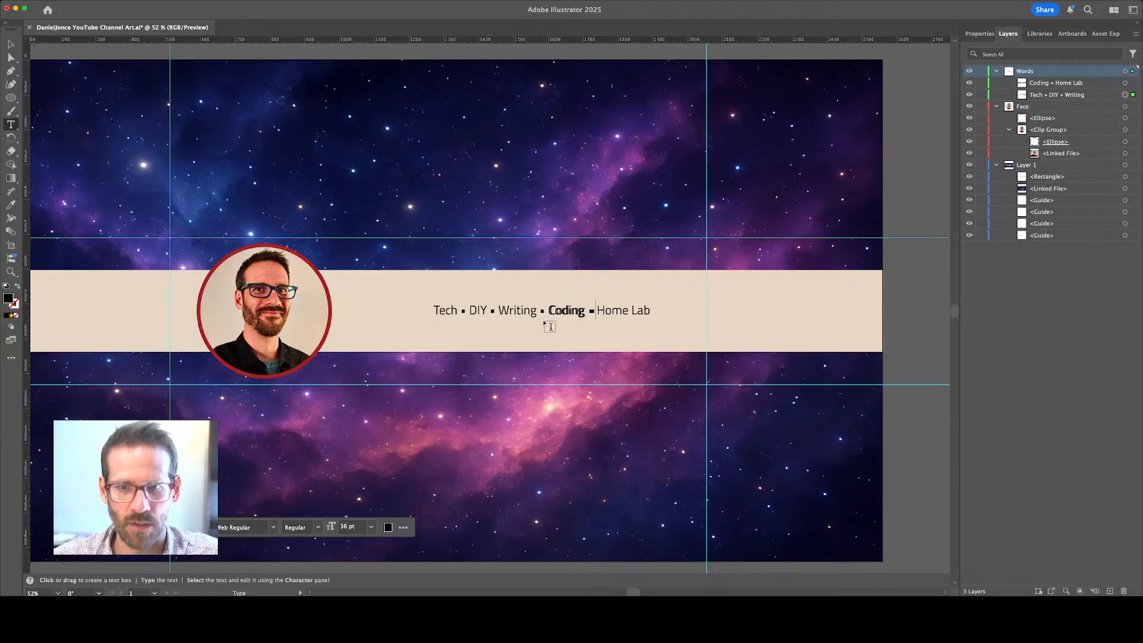
type("• Home La")
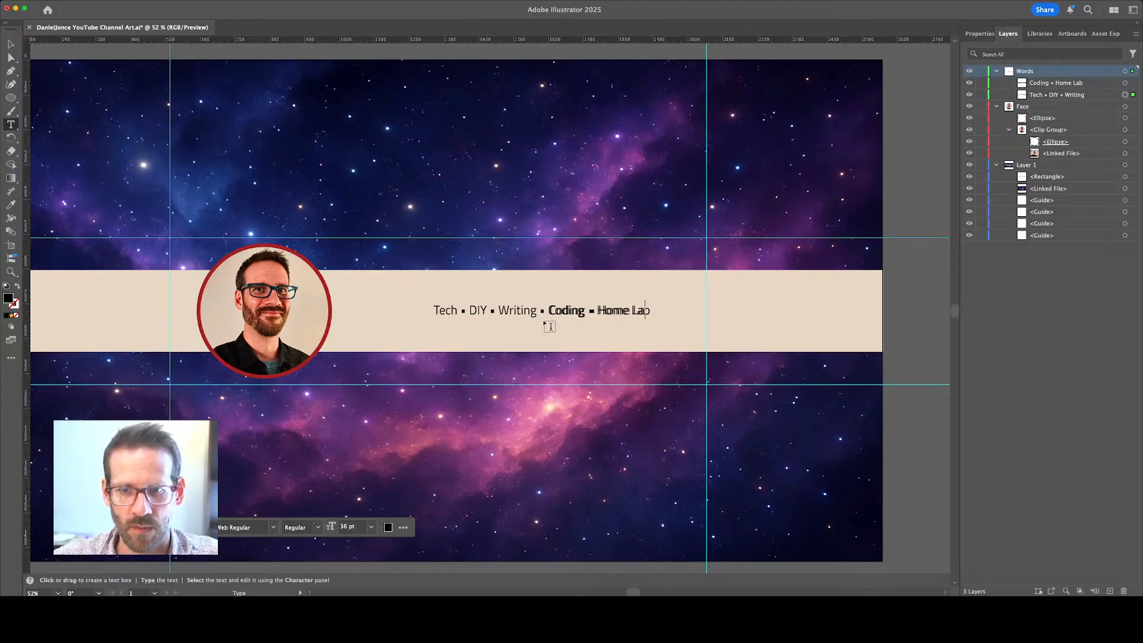
type("b")
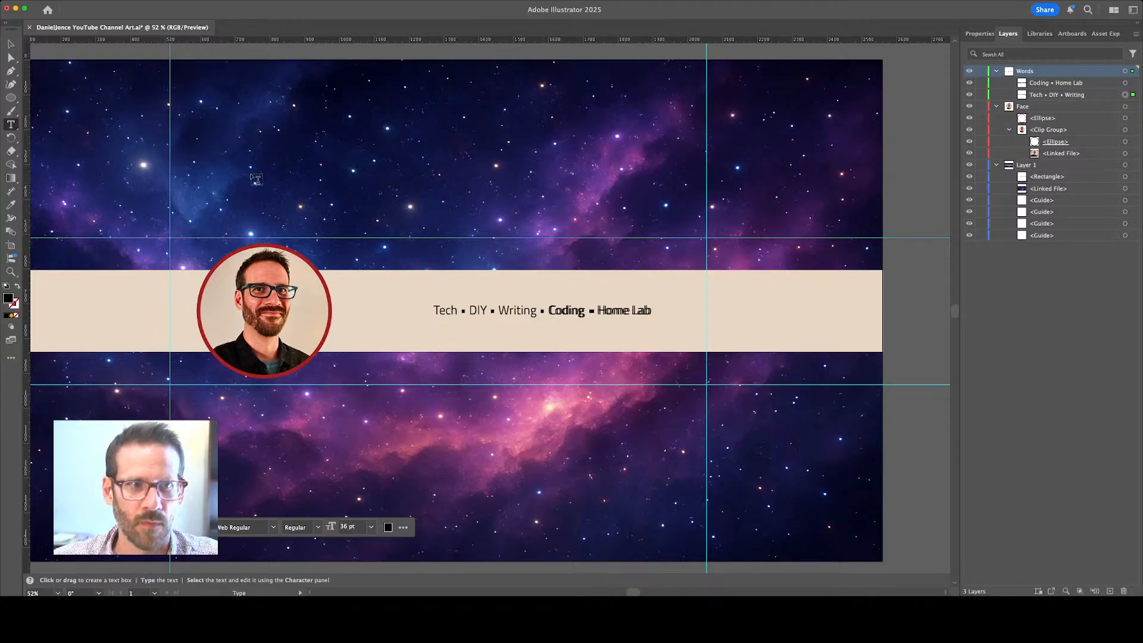
Delete the separate "Coding • Home Lab" text and place the combined topic line near the vertical middle of the band
left_click(11, 45)
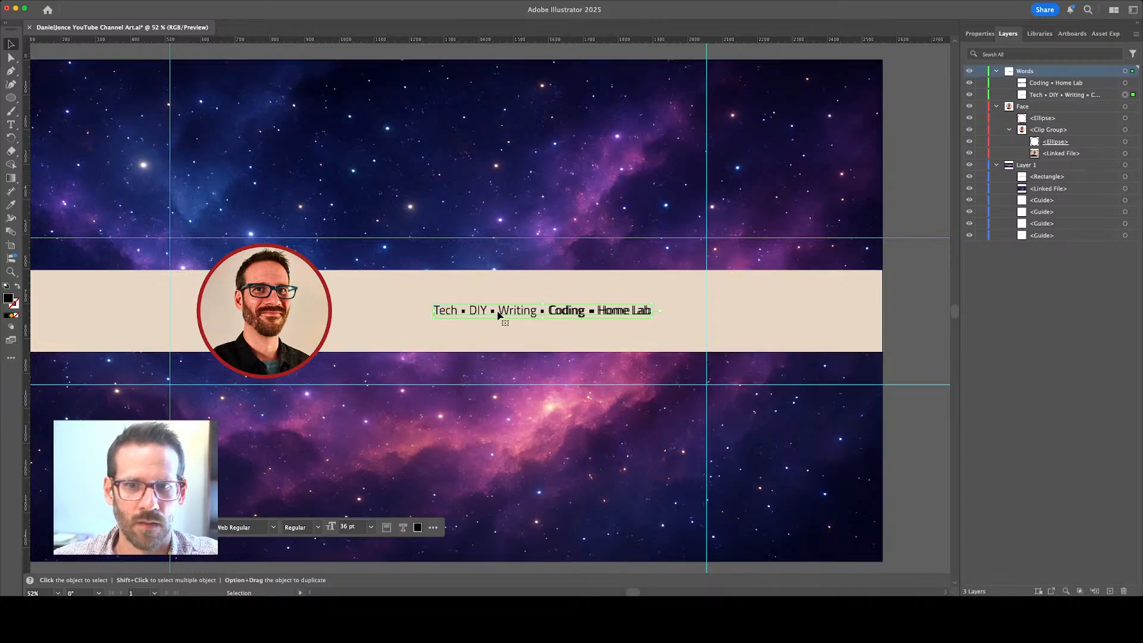
left_click_drag(500, 309, 499, 291)
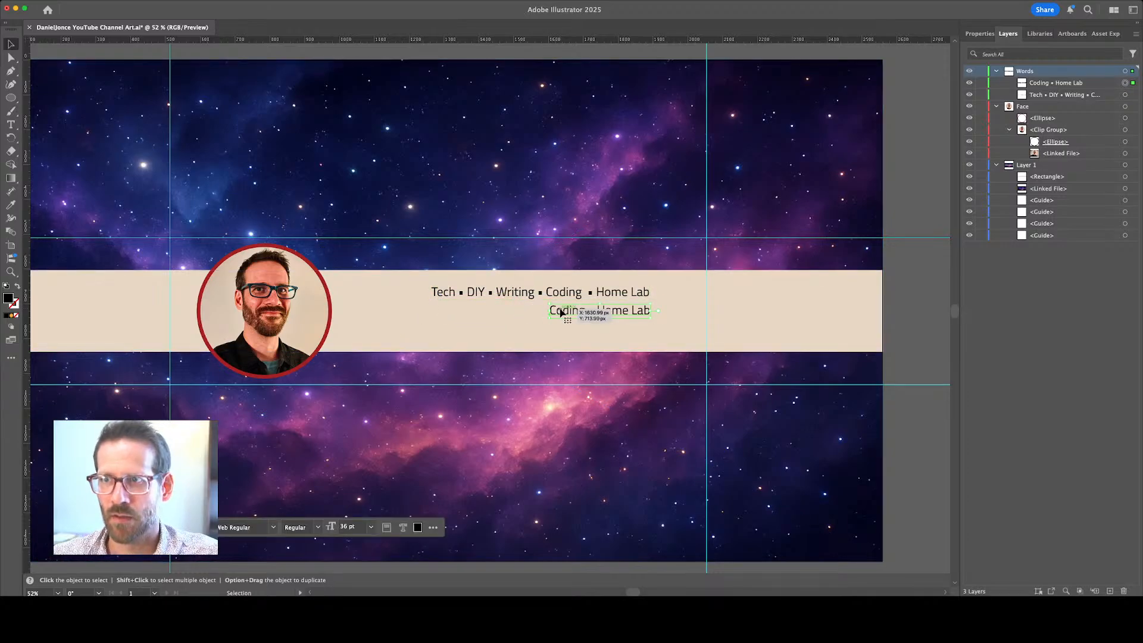
key("Delete")
left_click_drag(517, 299, 556, 319)
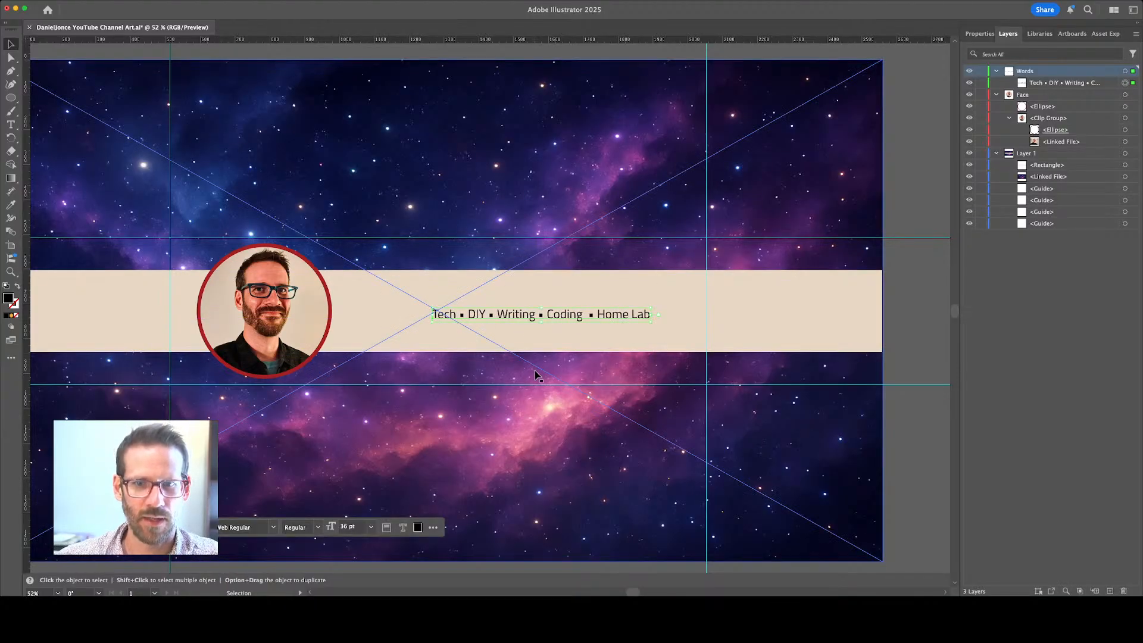
left_click(536, 375)
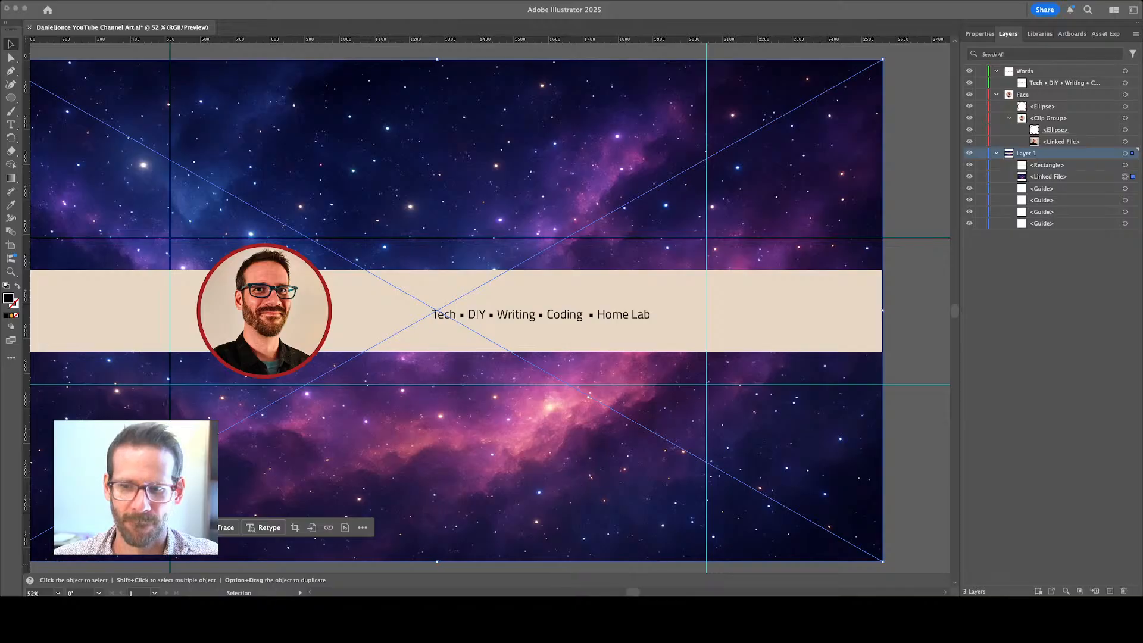
key("super+Tab")
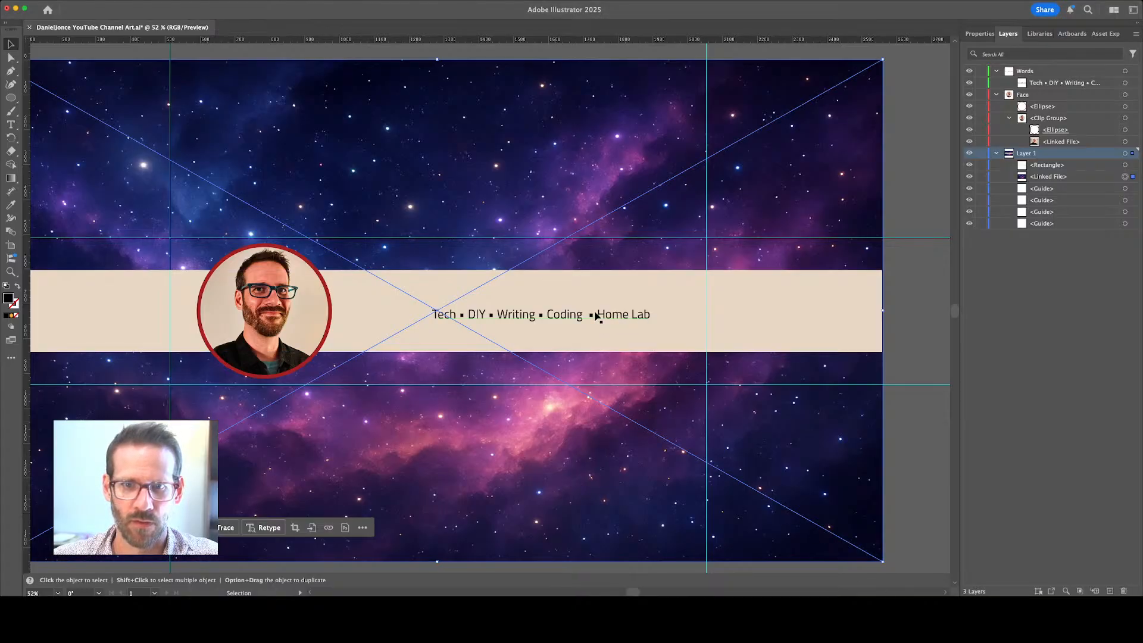
Nudge the combined topic line slightly to the left within the beige band, and save the file
left_click_drag(573, 319, 567, 319)
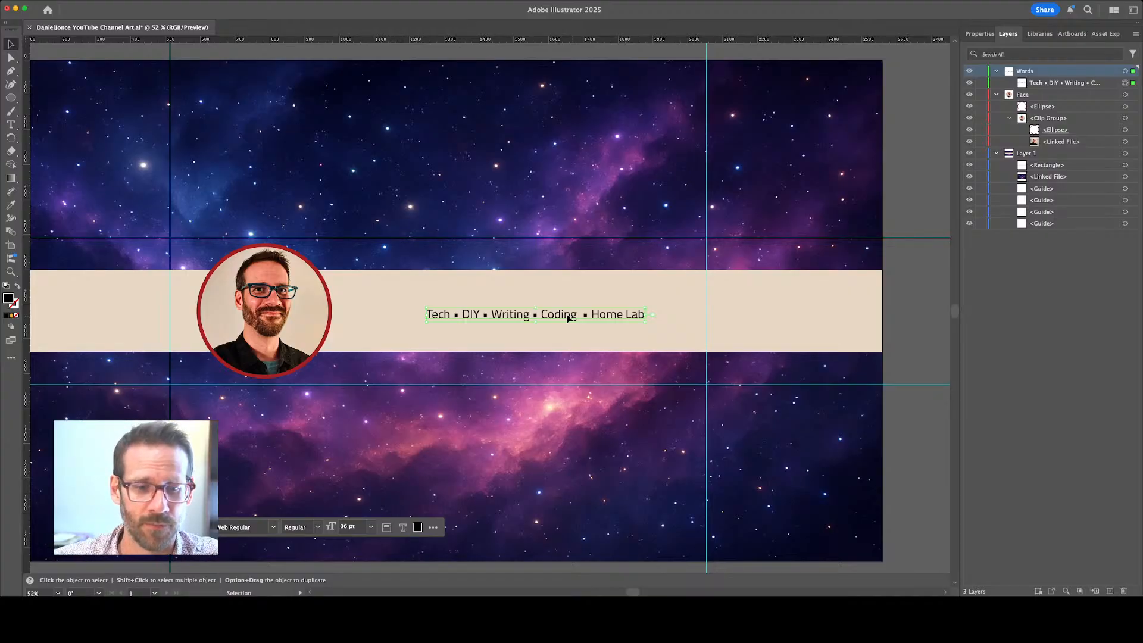
left_click_drag(567, 318, 565, 316)
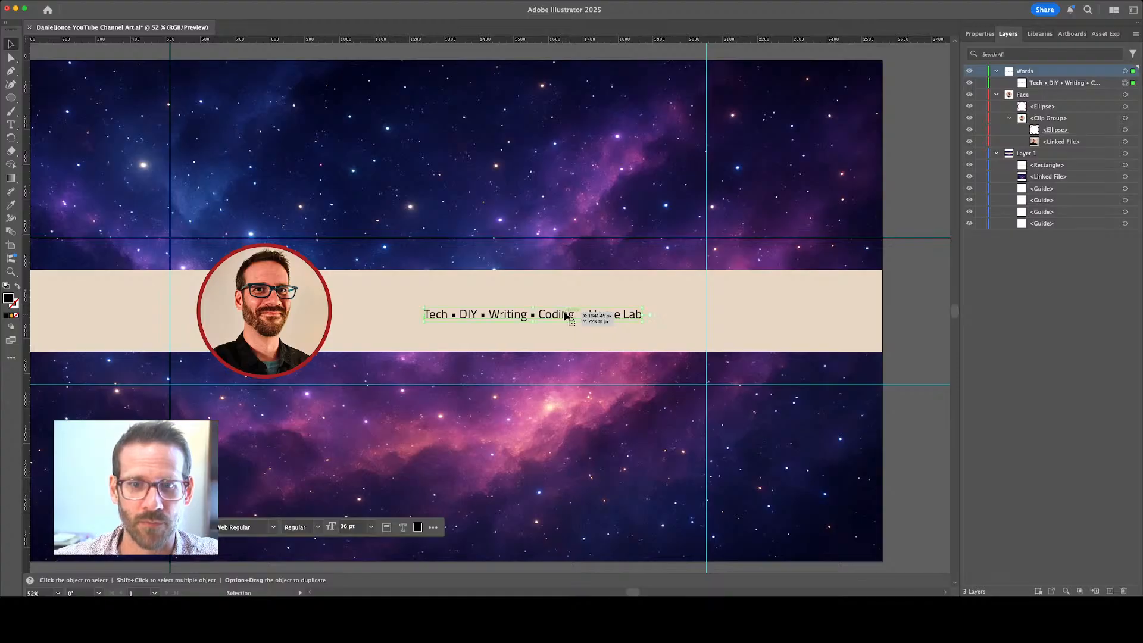
left_click(492, 343)
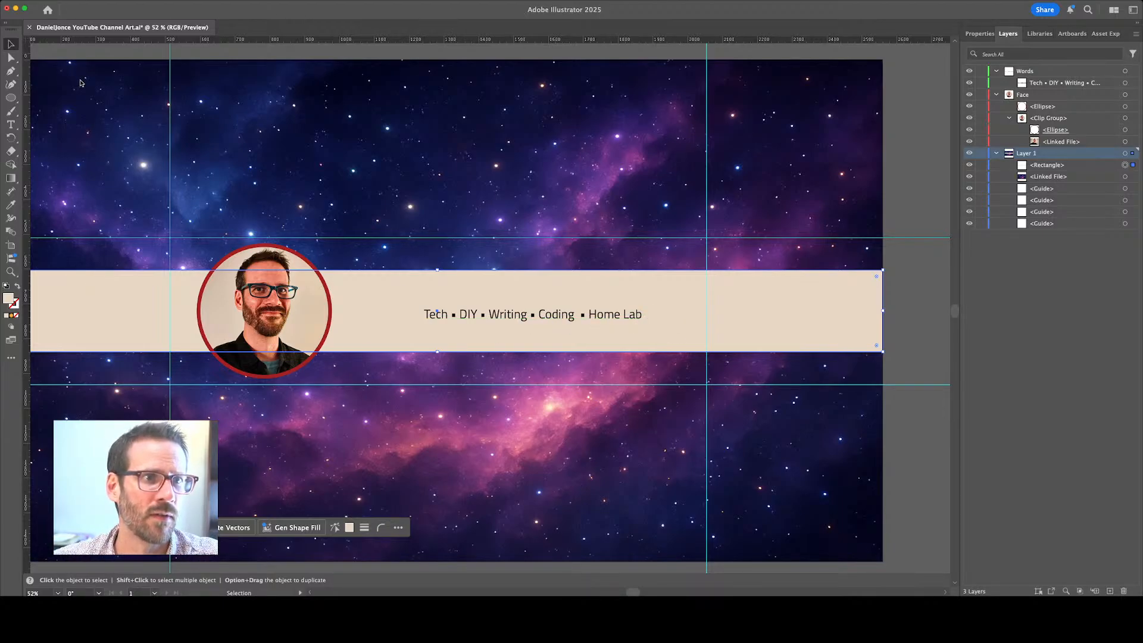
key("super+s")
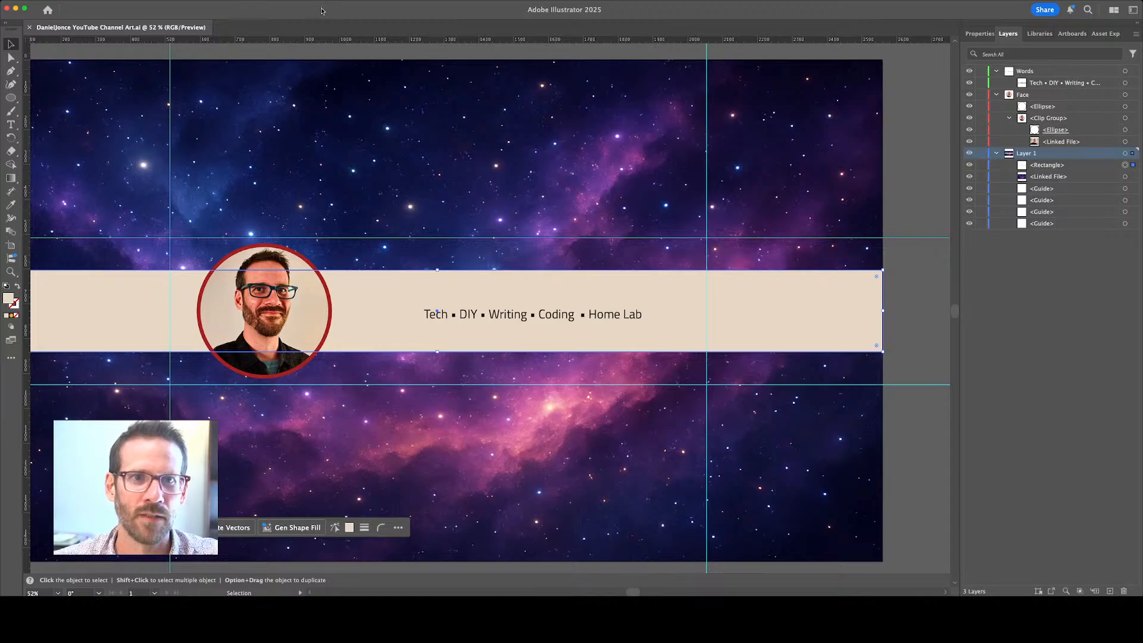
left_click_drag(499, 318, 535, 319)
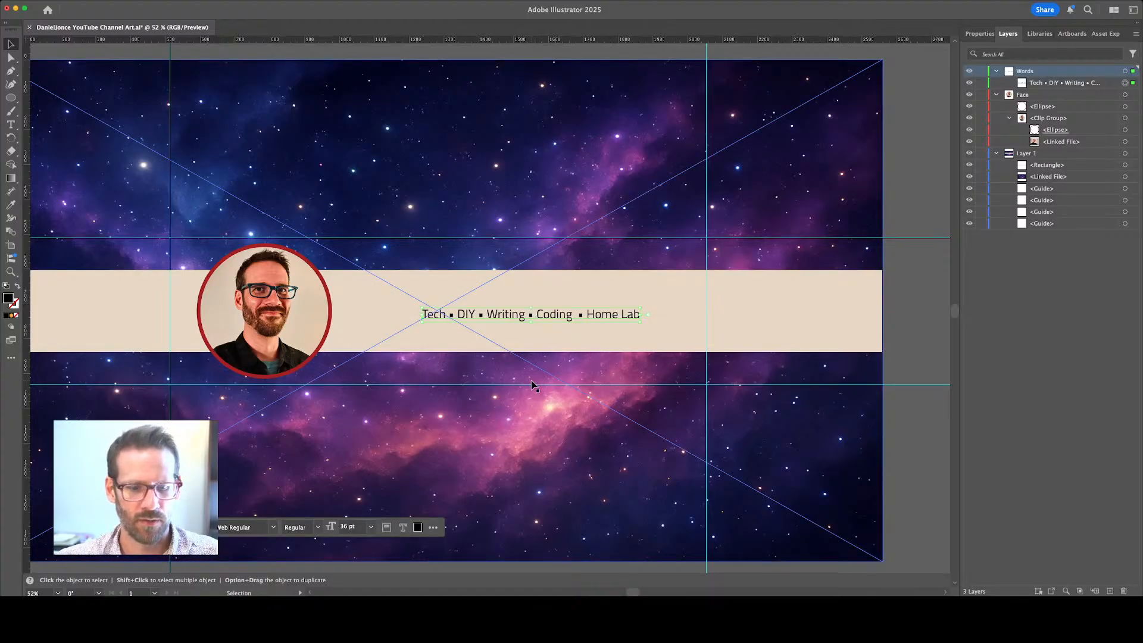
key("super+s")
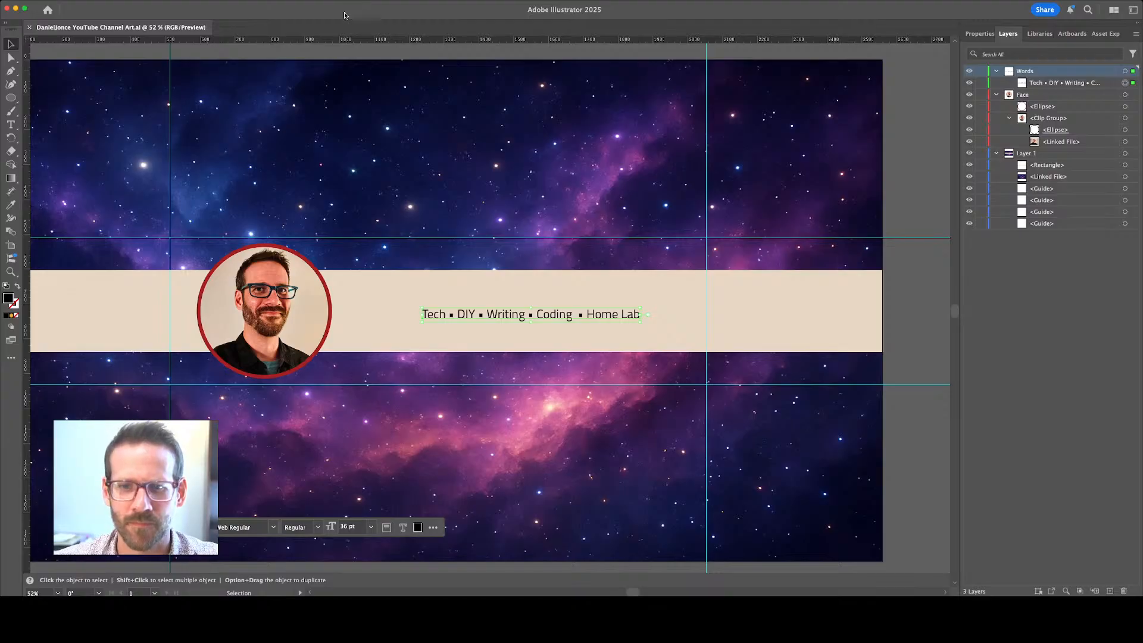
Shift the topic line slightly further left and a little higher within the beige band
left_click(475, 379)
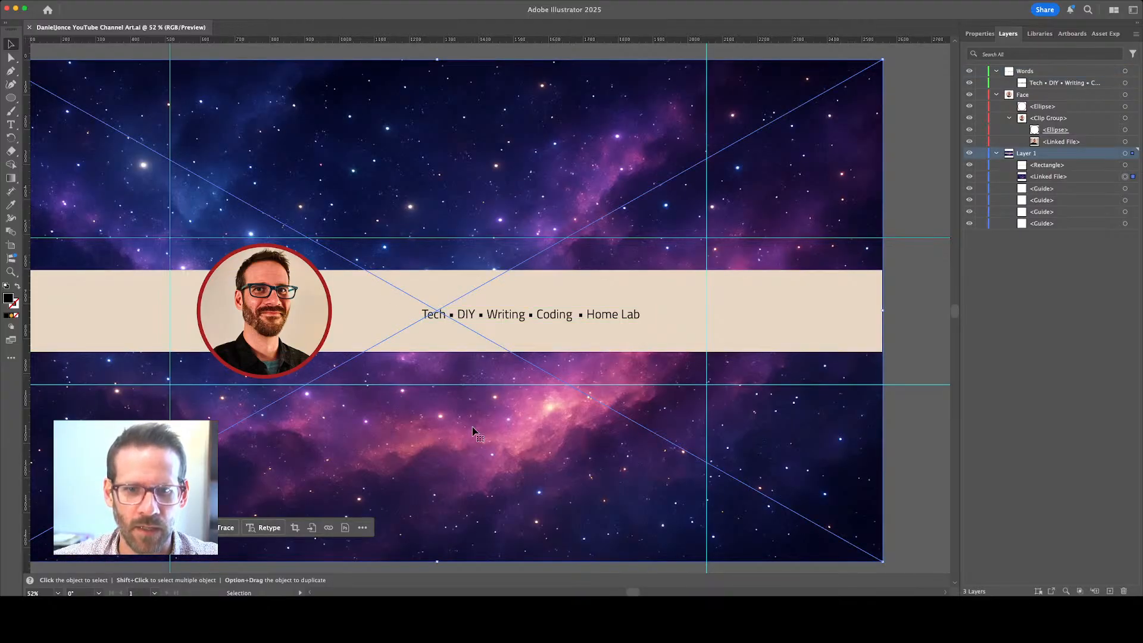
left_click(921, 474)
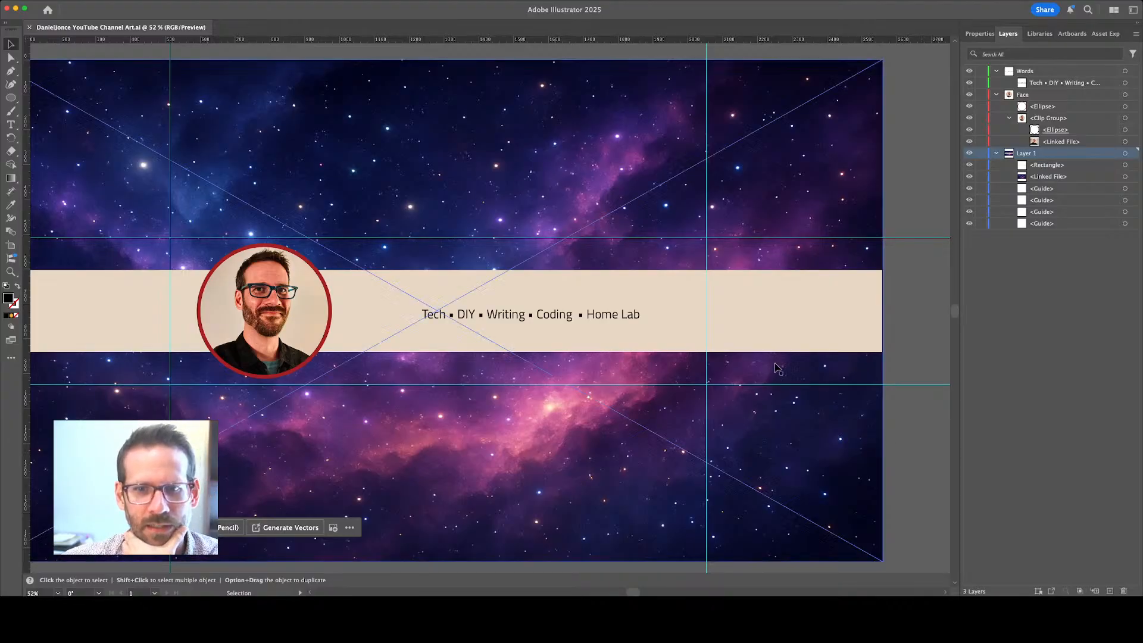
left_click_drag(611, 320, 607, 320)
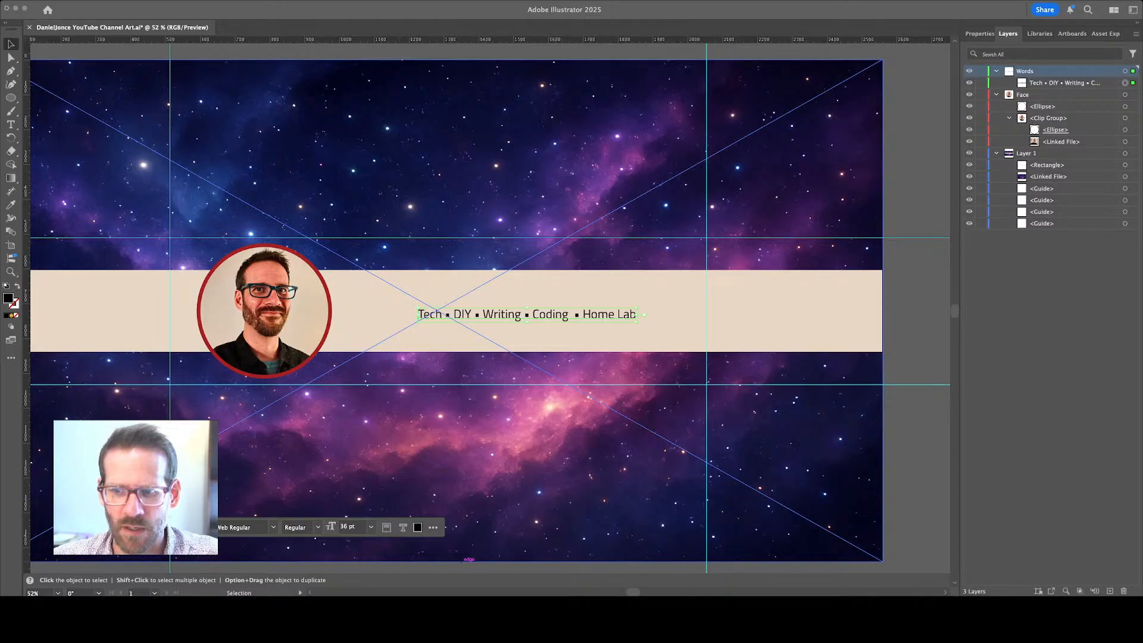
left_click_drag(521, 317, 522, 310)
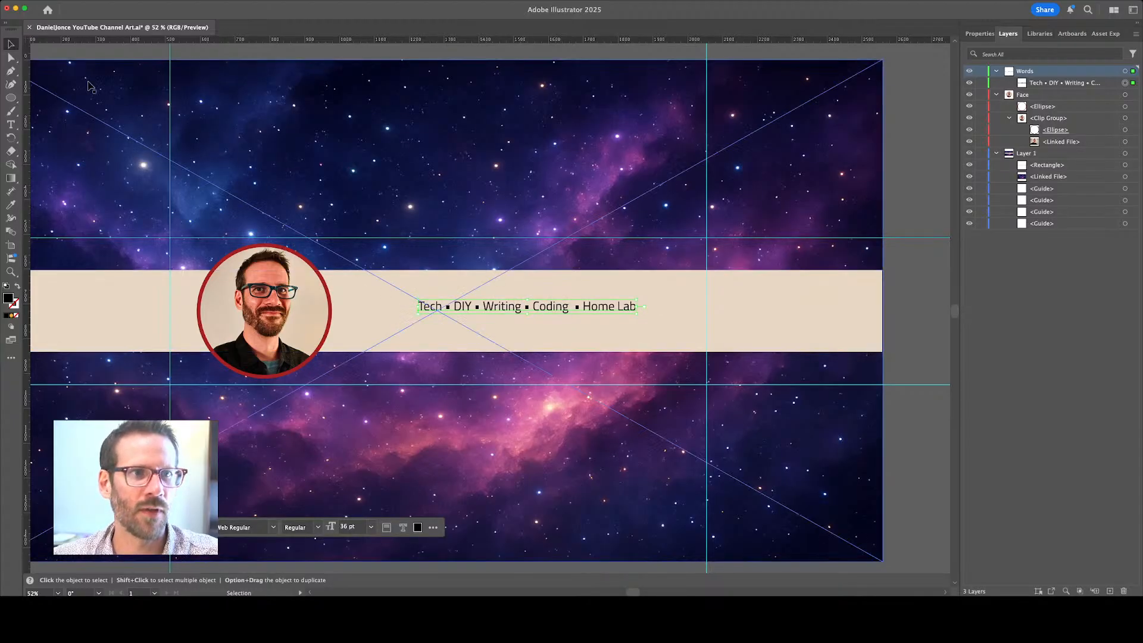
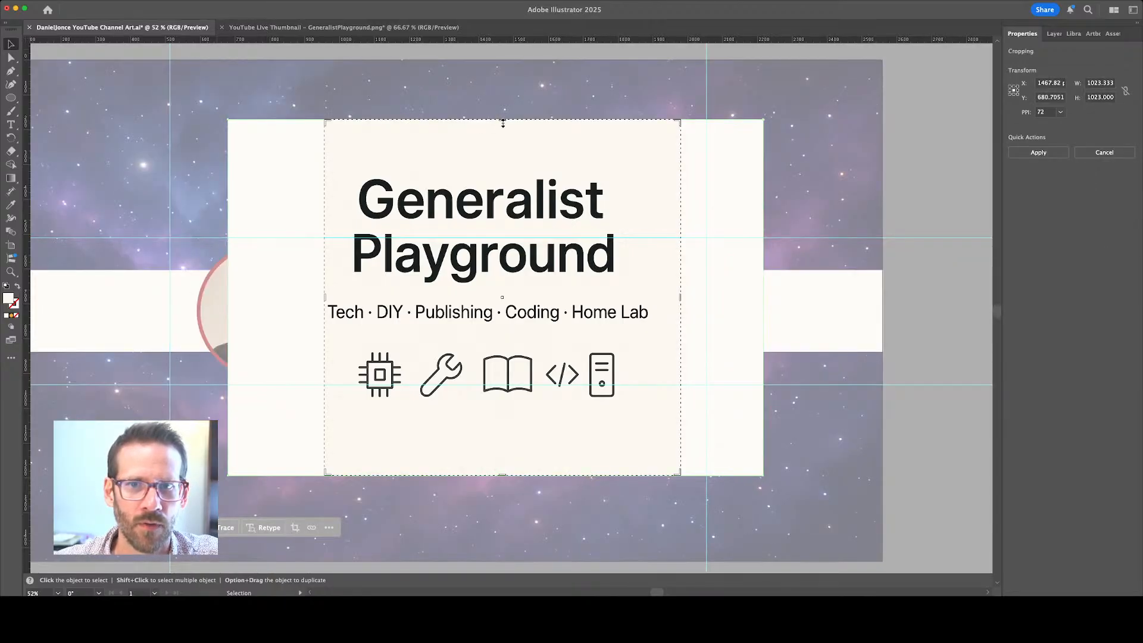
Crop the "Generalist Playground" image to just its row of five icons, removing the title, topic line and empty area below
left_click_drag(502, 121, 476, 292)
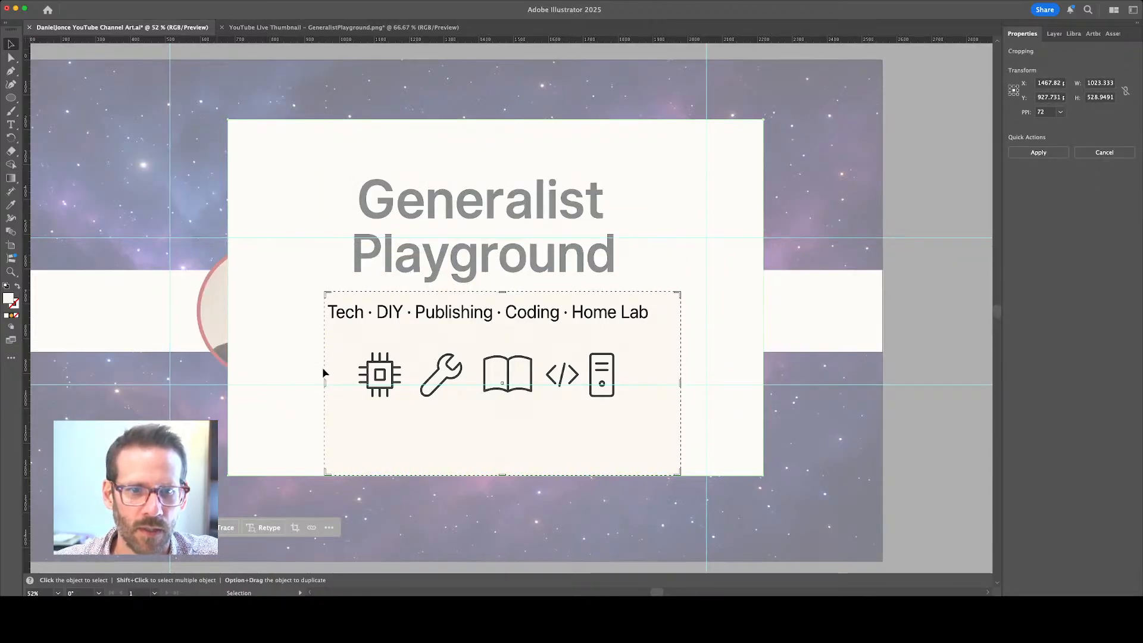
left_click_drag(323, 390, 315, 384)
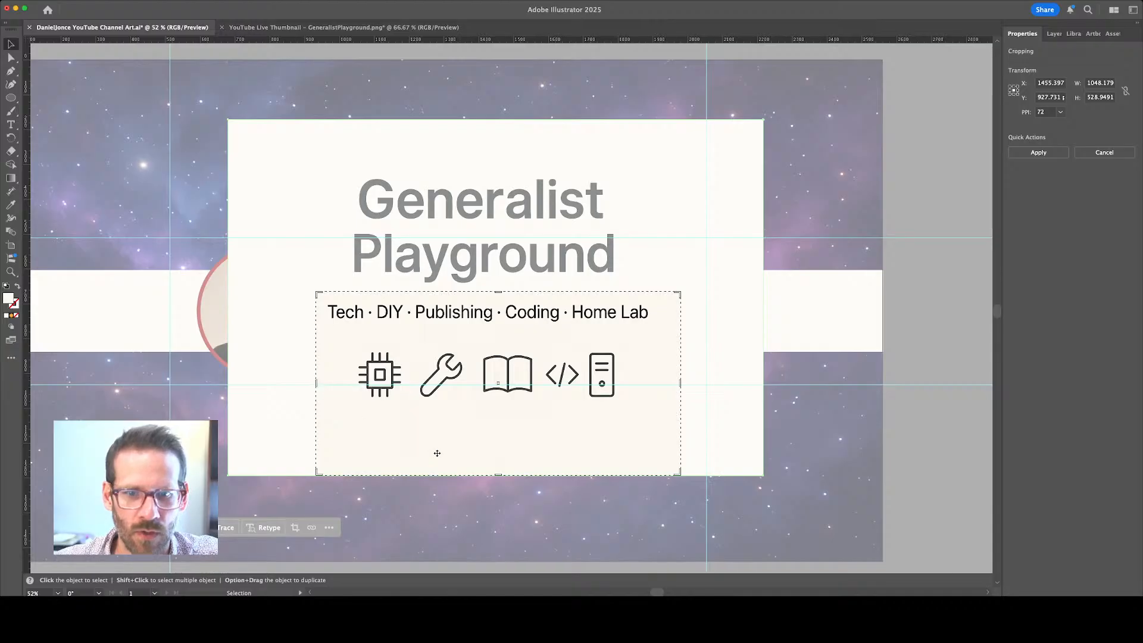
left_click_drag(497, 292, 498, 344)
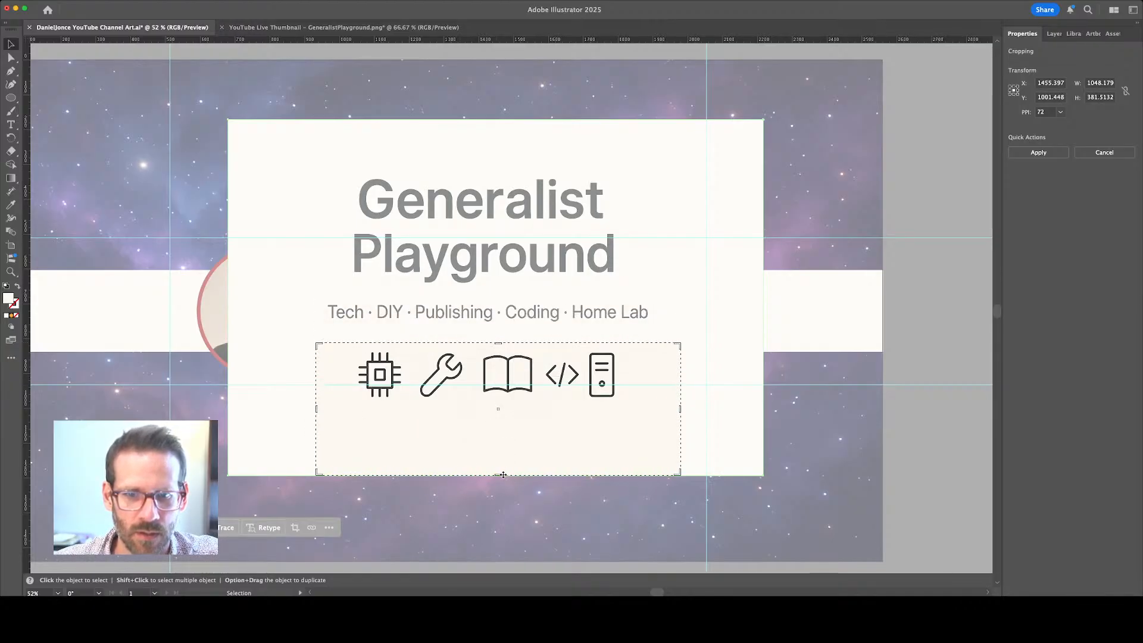
left_click_drag(498, 475, 494, 405)
key("Return")
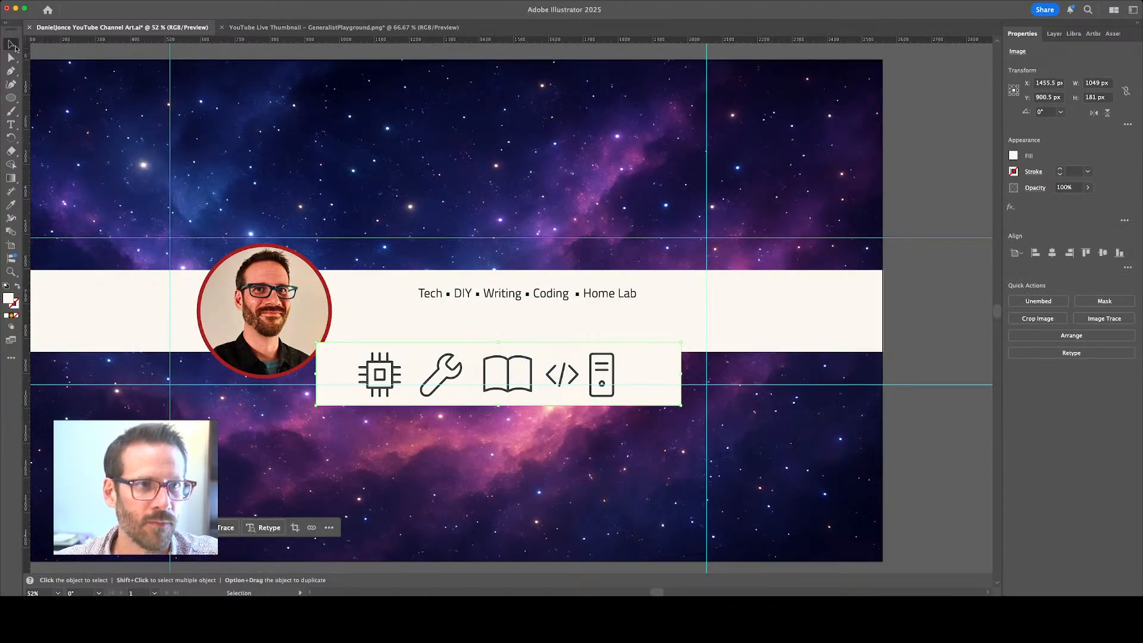
Move the cropped icon strip onto the band beneath the topic line and scale it down to about 648 × 112 px
mouse_move(496, 392)
left_mouse_down()
mouse_move(555, 351)
mouse_move(538, 349)
left_mouse_up()
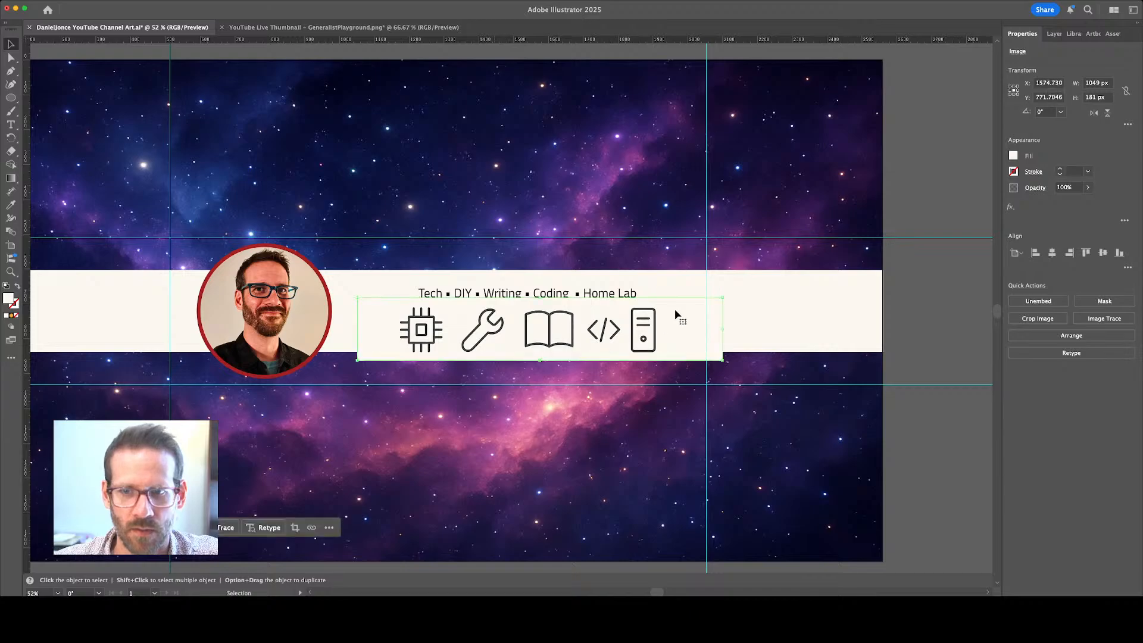
left_click_drag(722, 298, 668, 323)
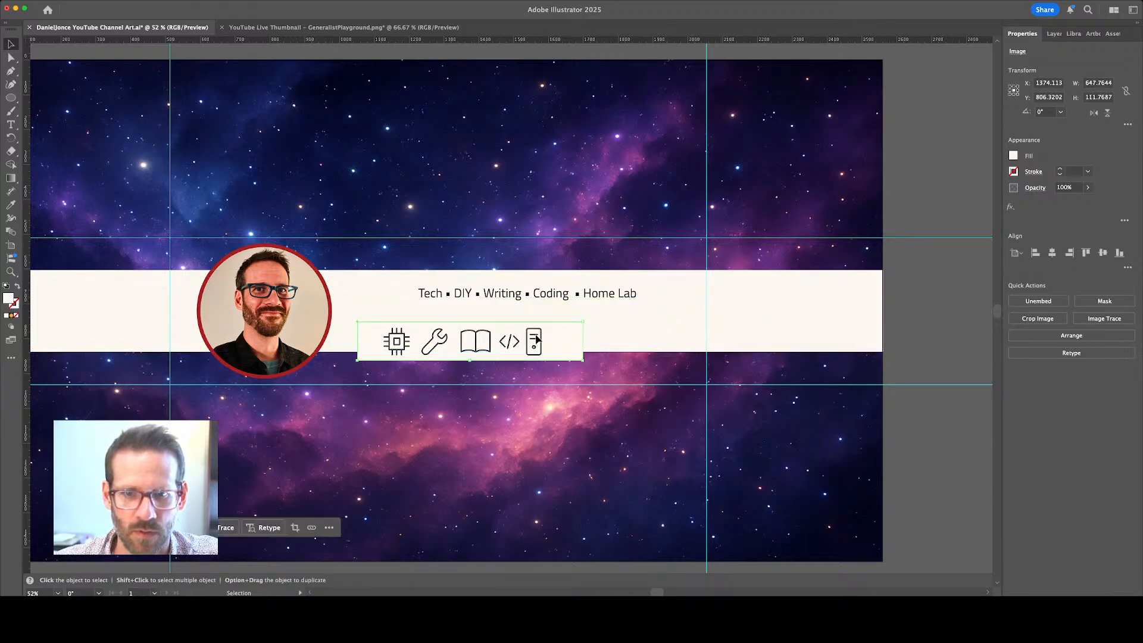
Move the icon strip up and right to sit centred beneath the topic line inside the band, at about X 1551, Y 760 px
left_click_drag(508, 333, 571, 311)
left_click(606, 227)
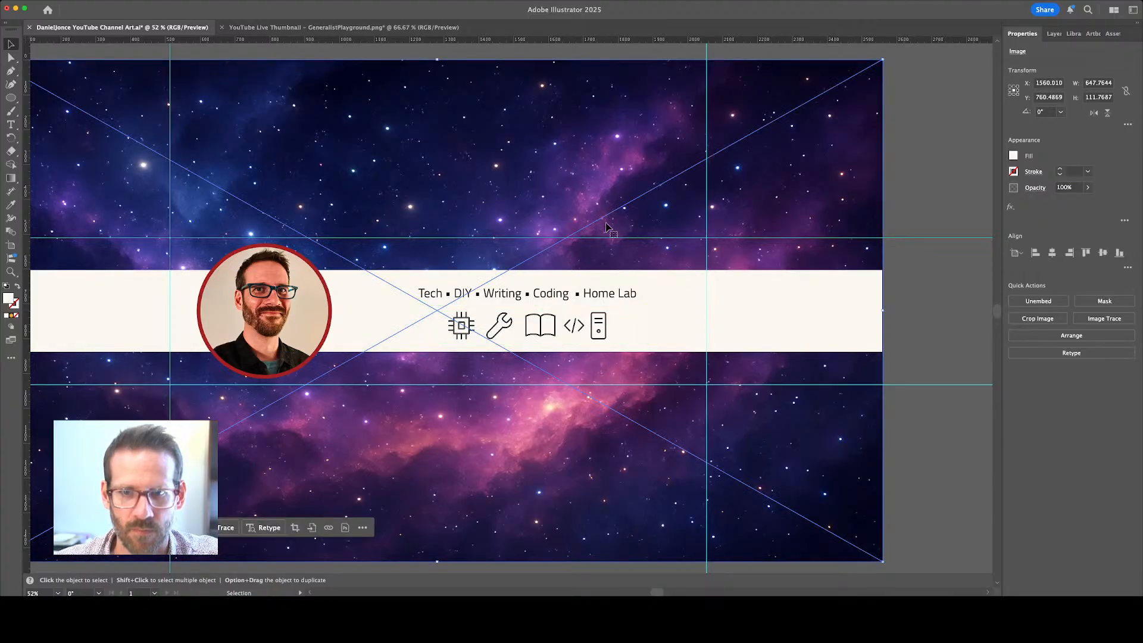
left_click(597, 324)
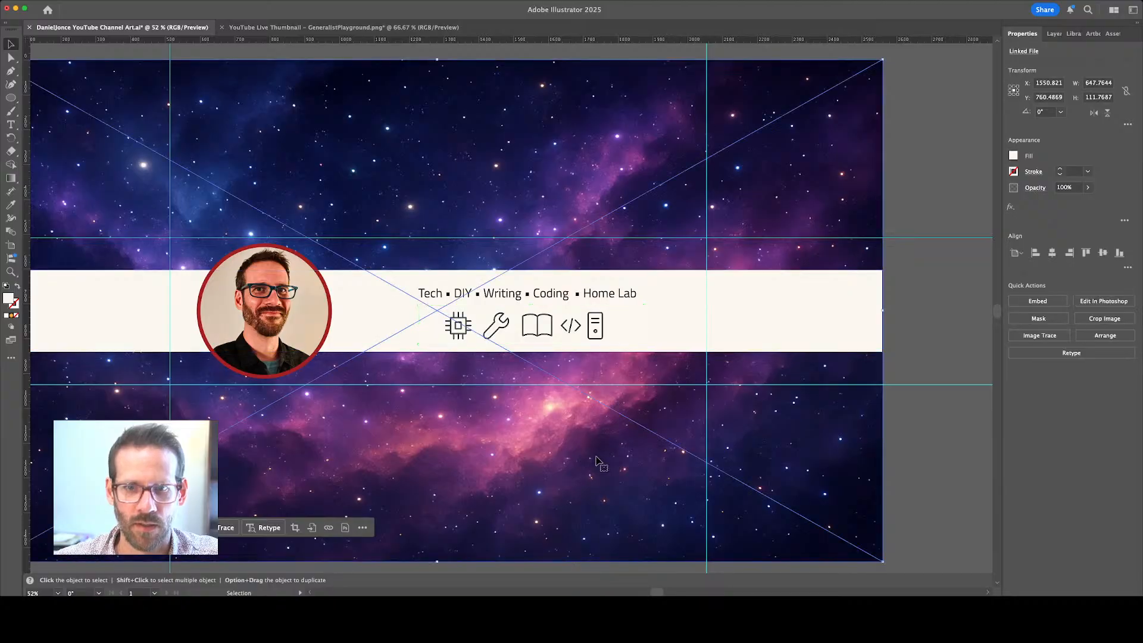
left_click(935, 471)
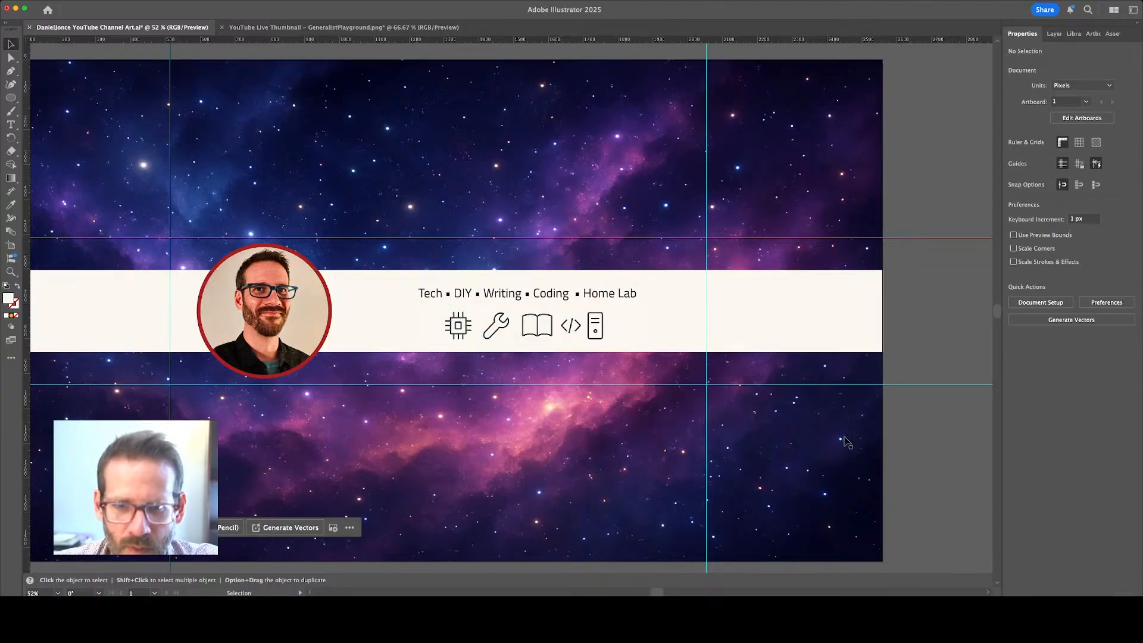
left_click(569, 330)
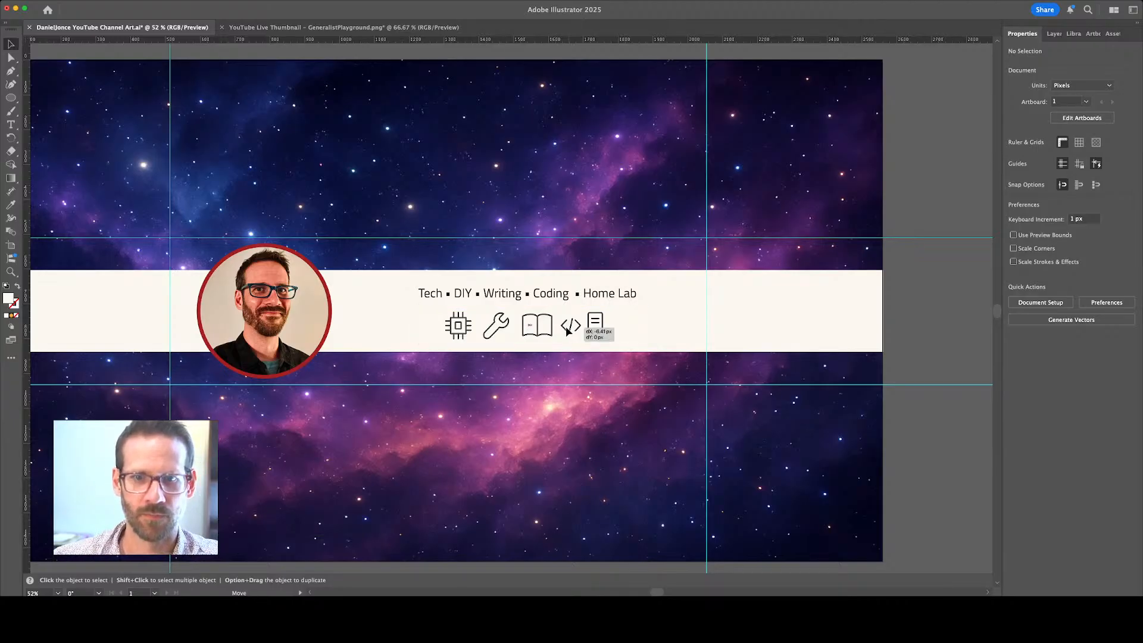
left_click(902, 512)
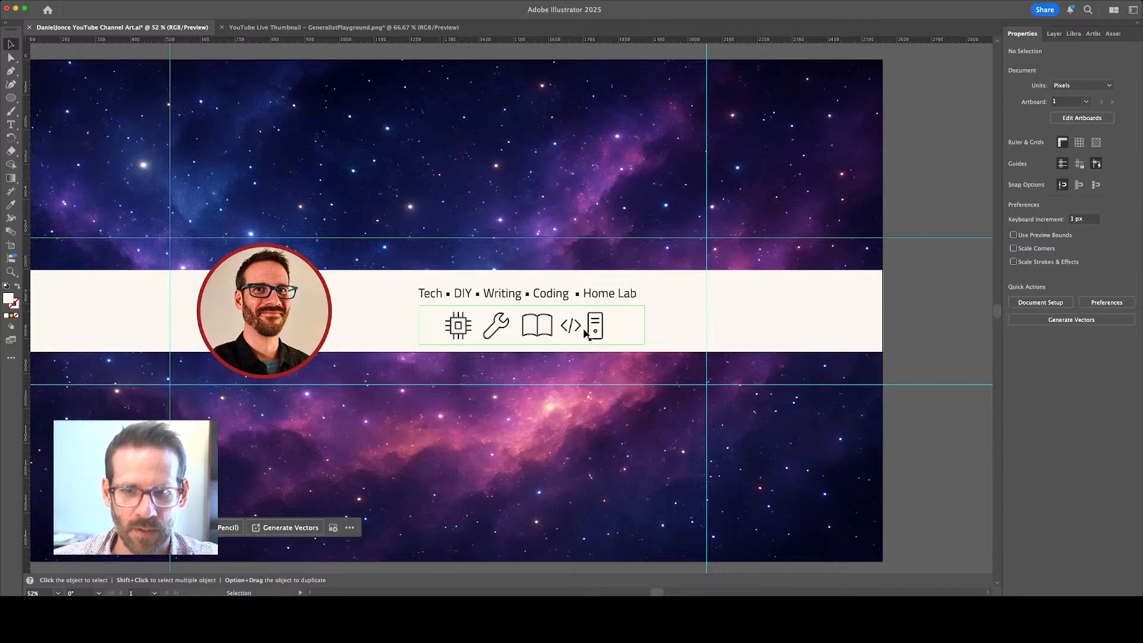
Fine-tune the icon strip's horizontal position beneath the topic line and save the channel art file
key("super+Tab")
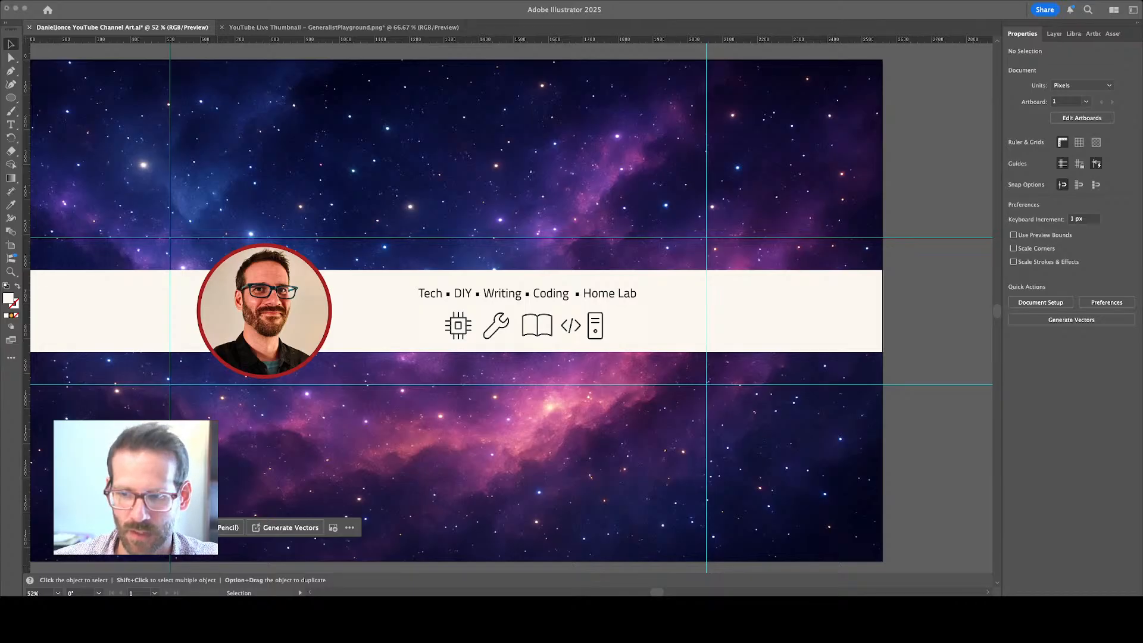
key("super+Tab")
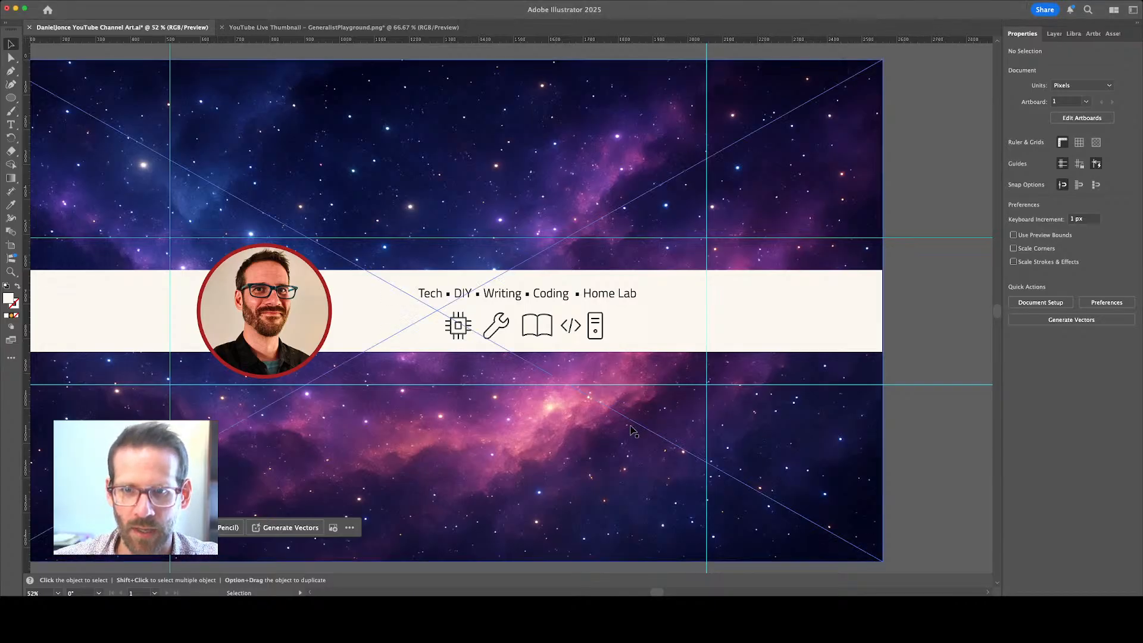
left_click(536, 331)
left_click_drag(536, 331, 538, 332)
left_click(970, 455)
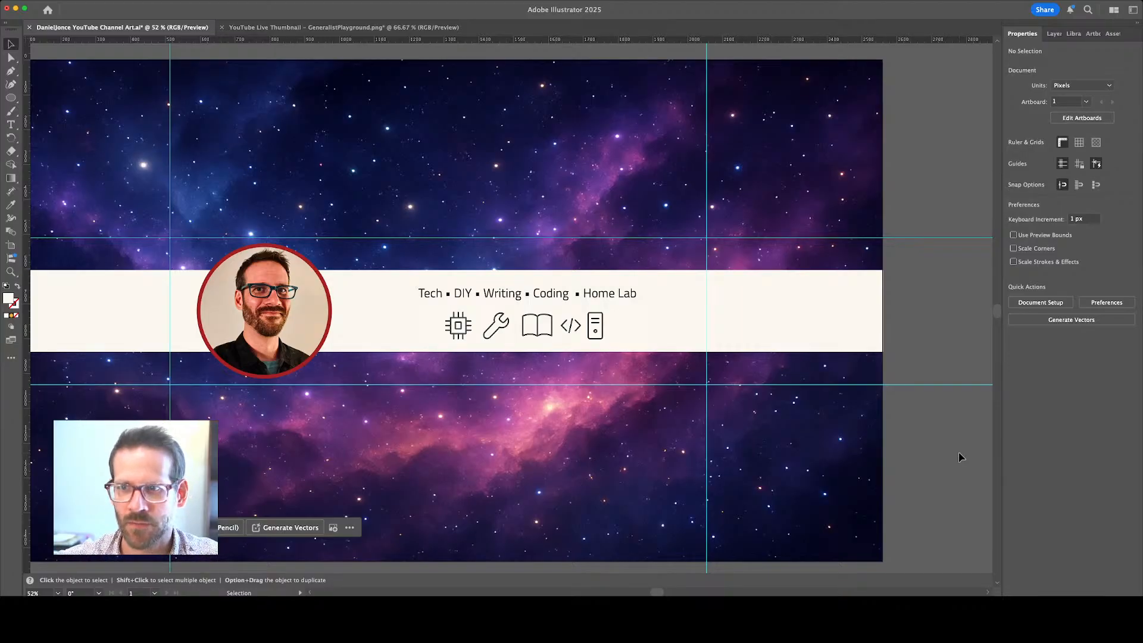
key("super+s")
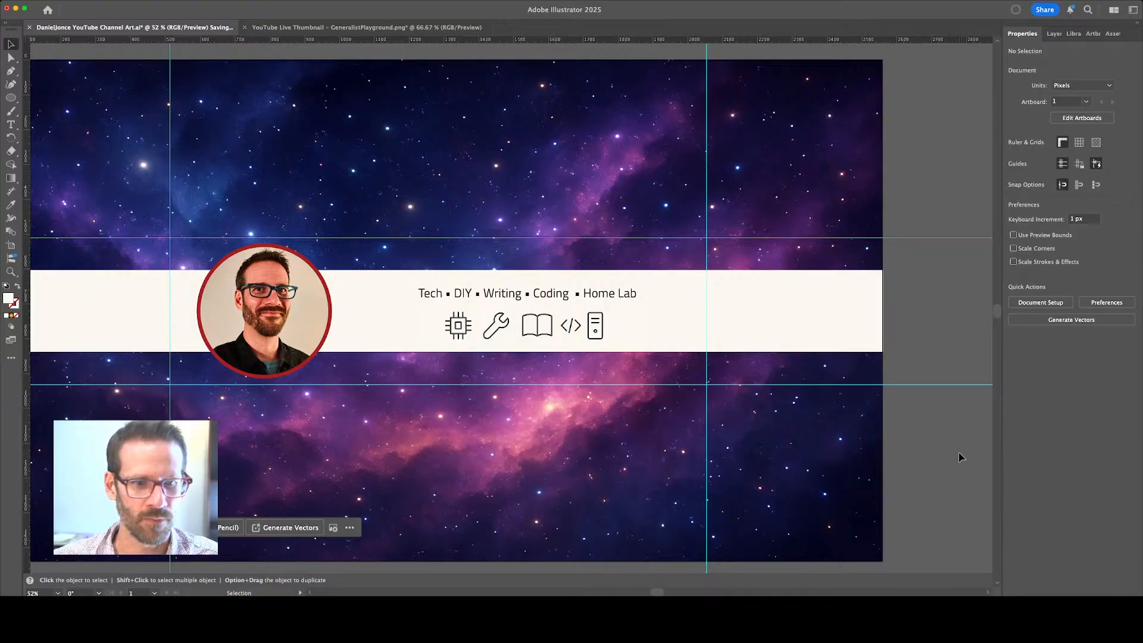